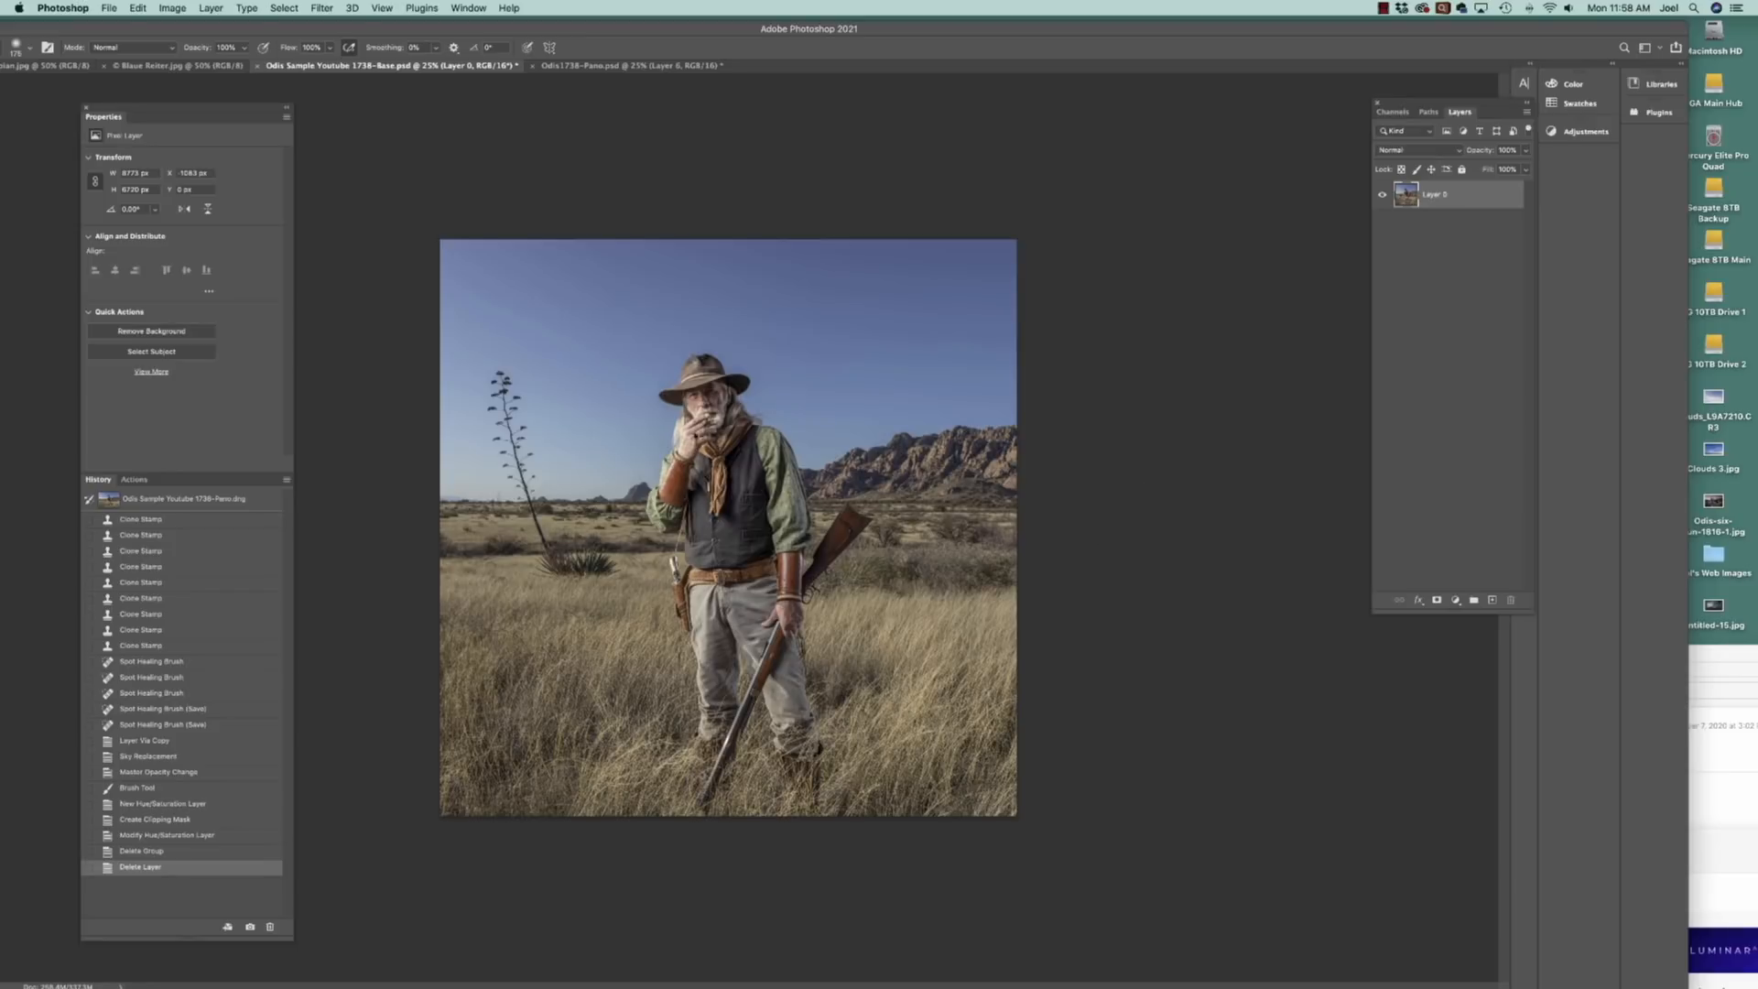
Duplicate Layer 0 and open Sky Replacement on the copy
double_click(130, 28)
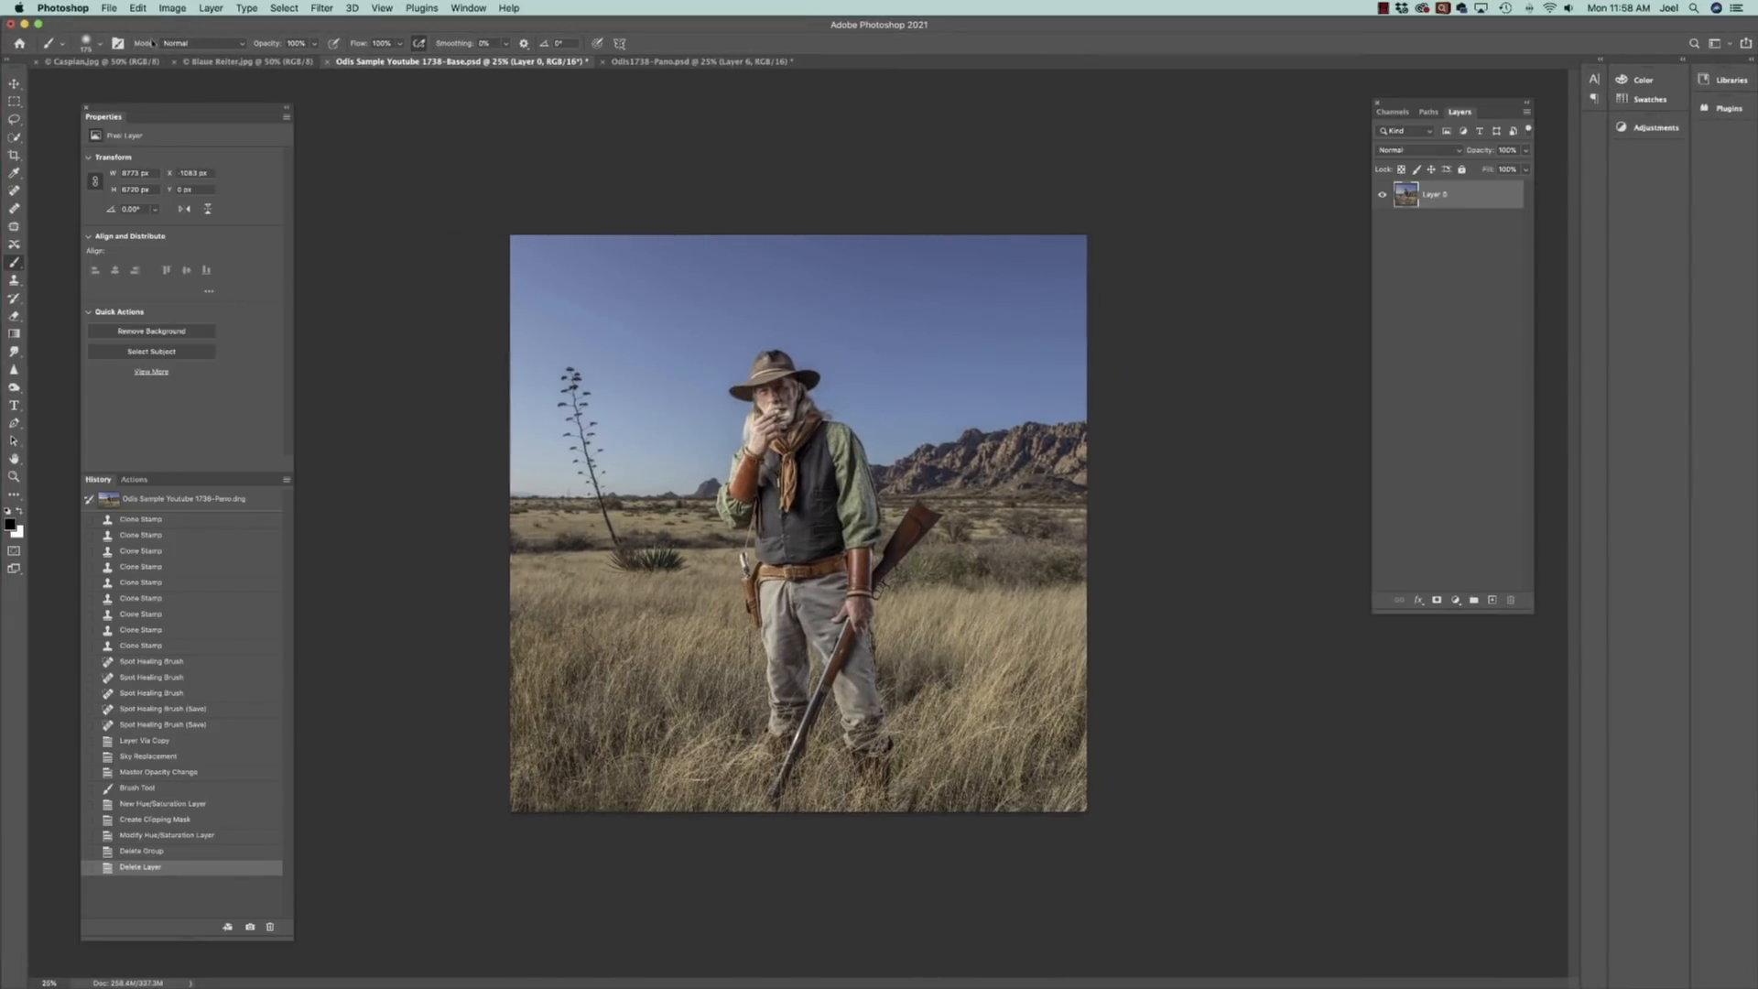
key(v)
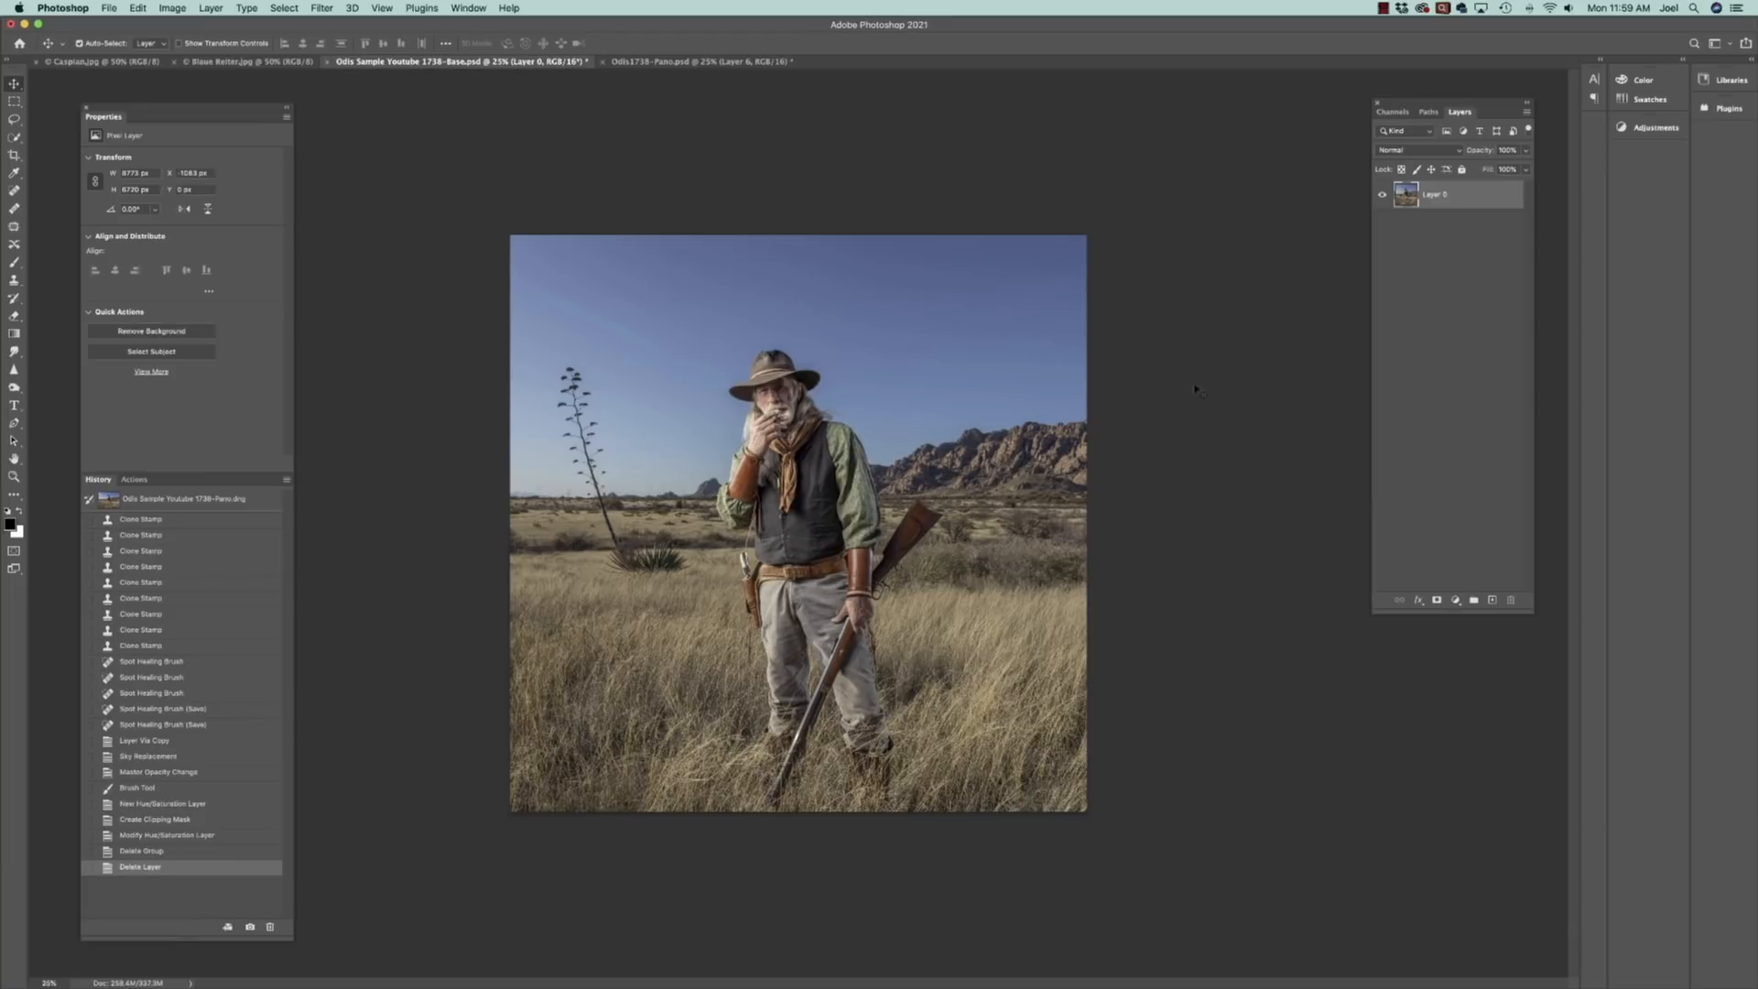
key(super+j)
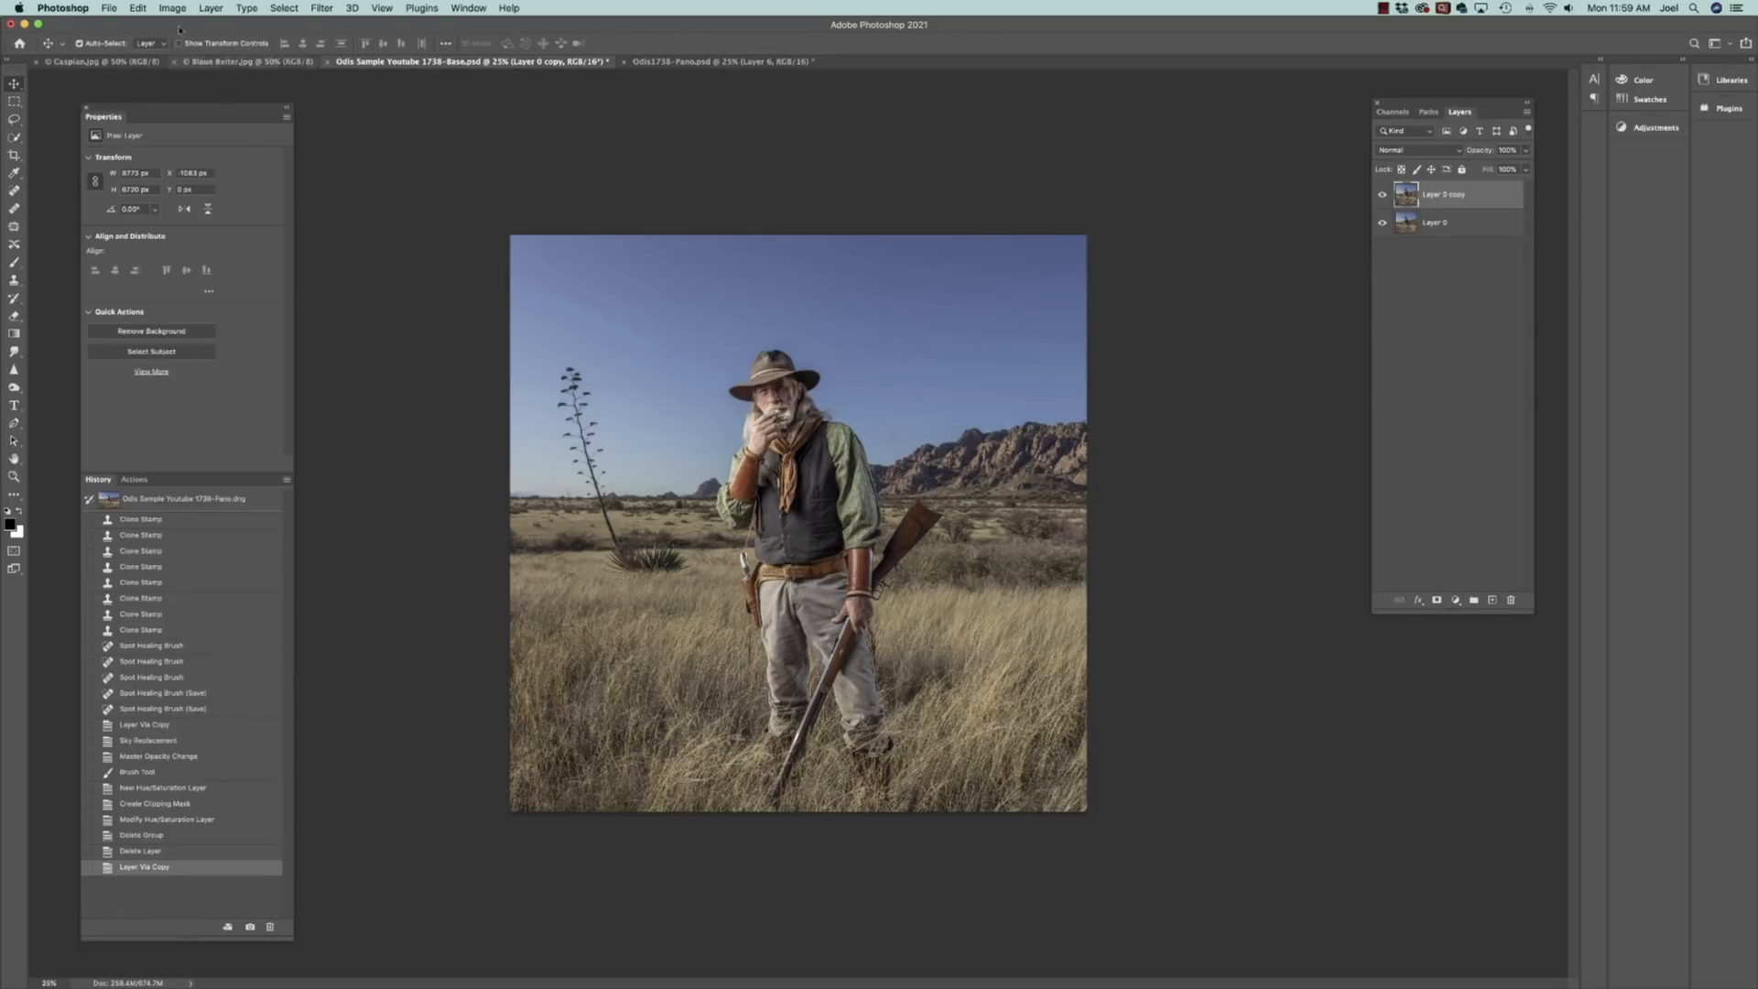
click(135, 8)
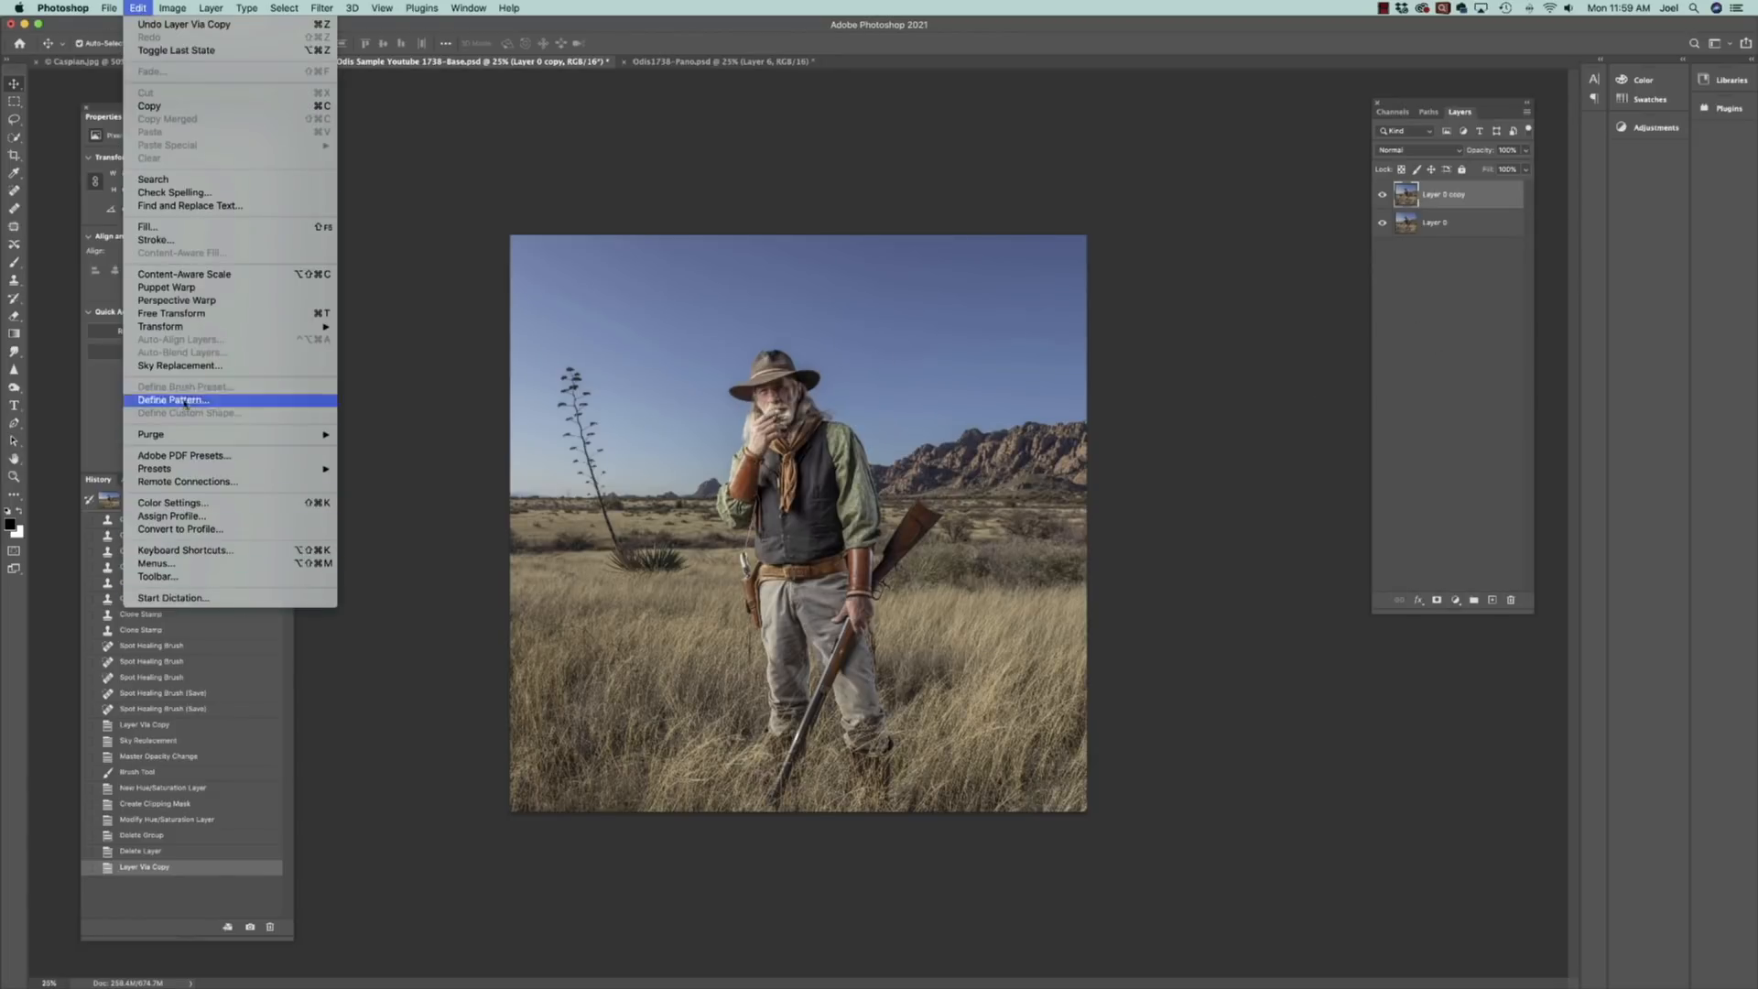
click(179, 365)
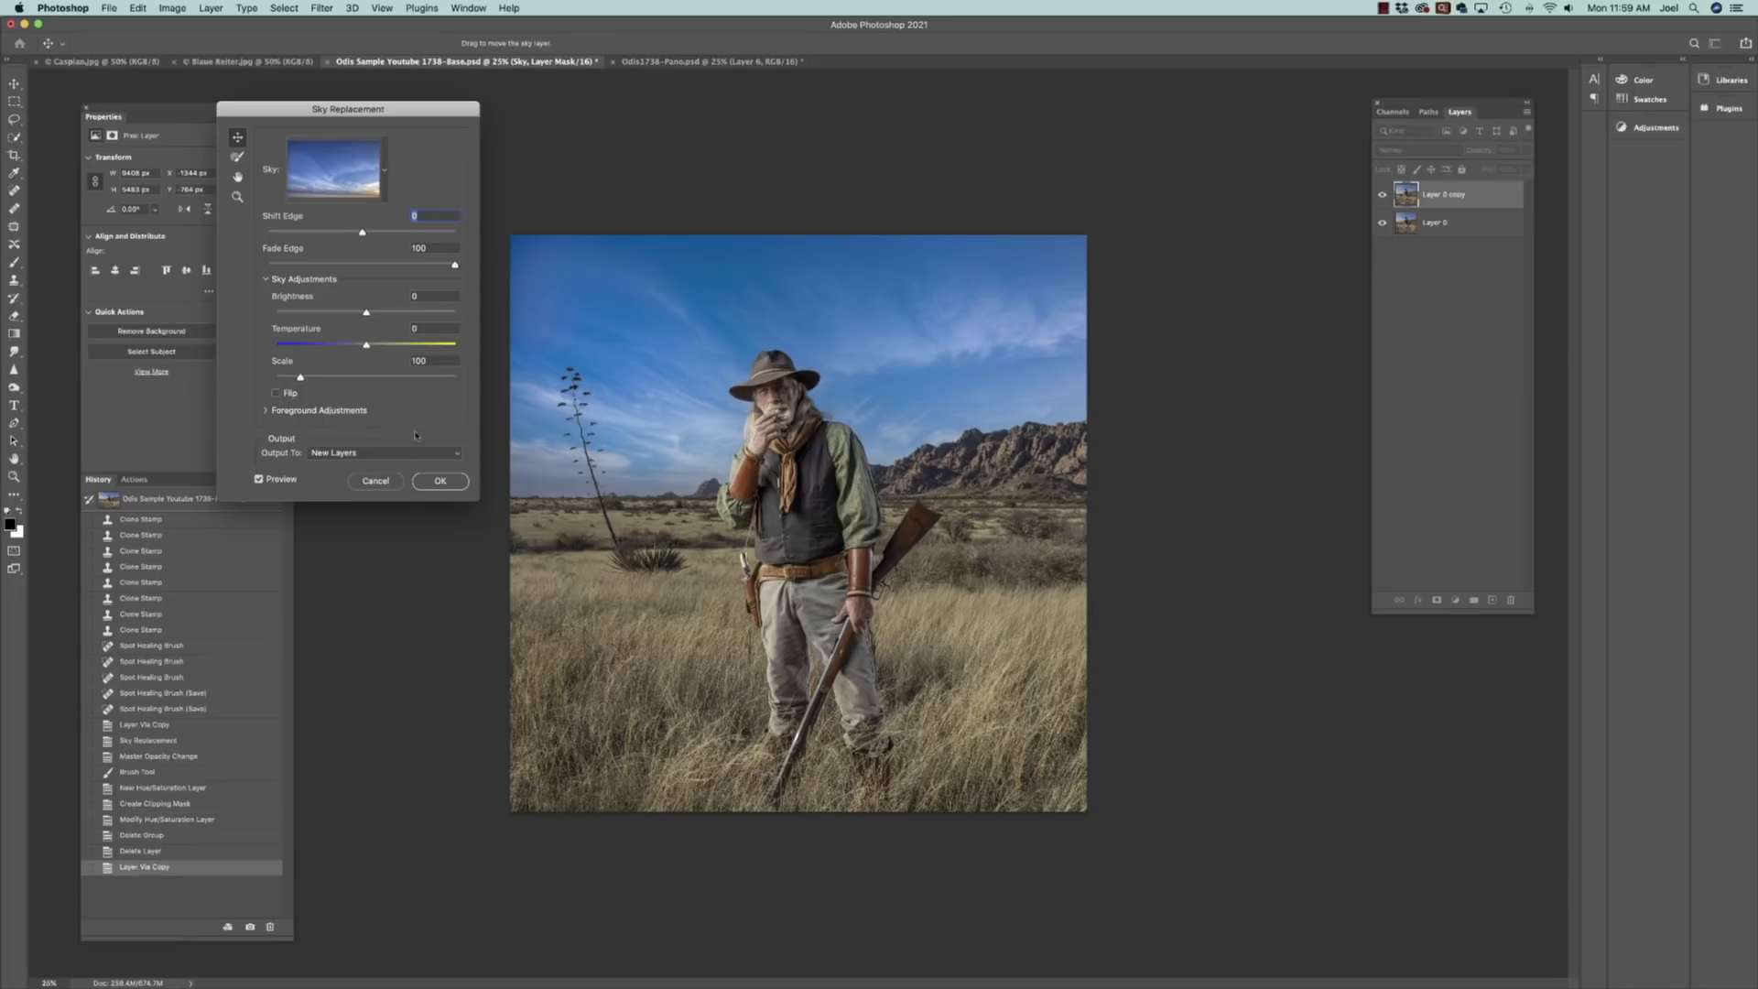
Compare the two skies in the custom clouds folder under Blue Skies and choose the first, deeper blue one
click(376, 173)
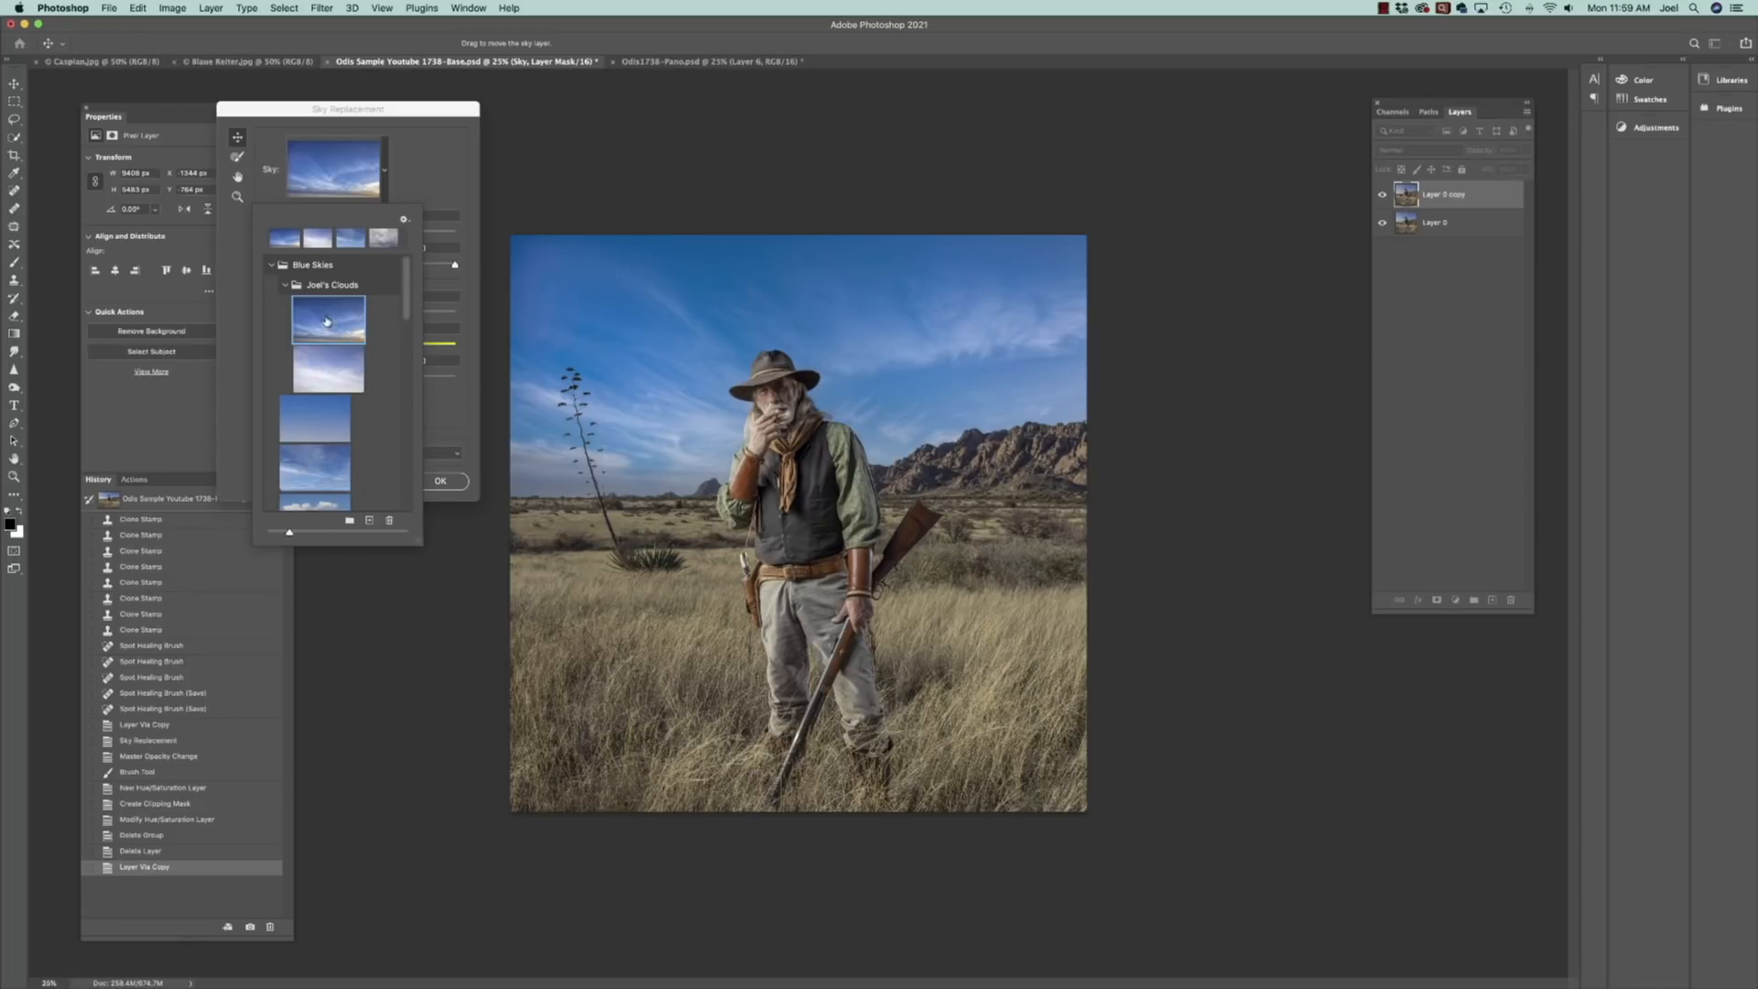
mouse_move(404, 297)
mouse_down()
mouse_move(405, 403)
mouse_move(405, 267)
mouse_up()
click(320, 379)
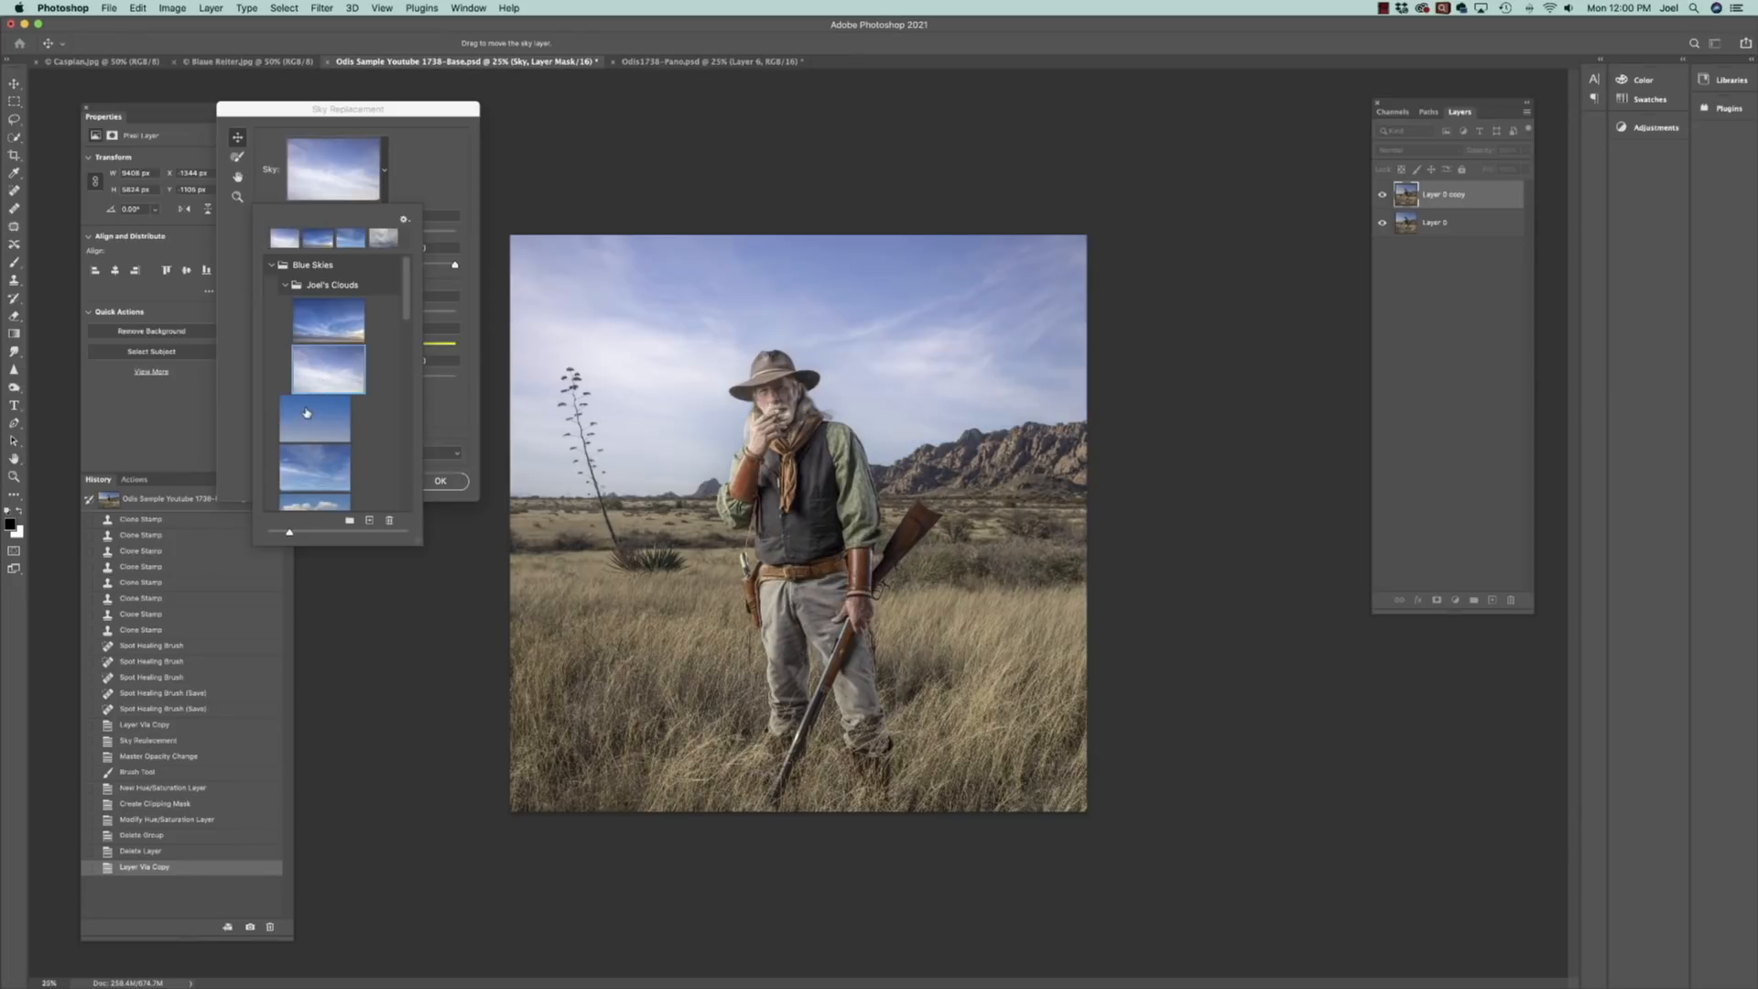
click(322, 319)
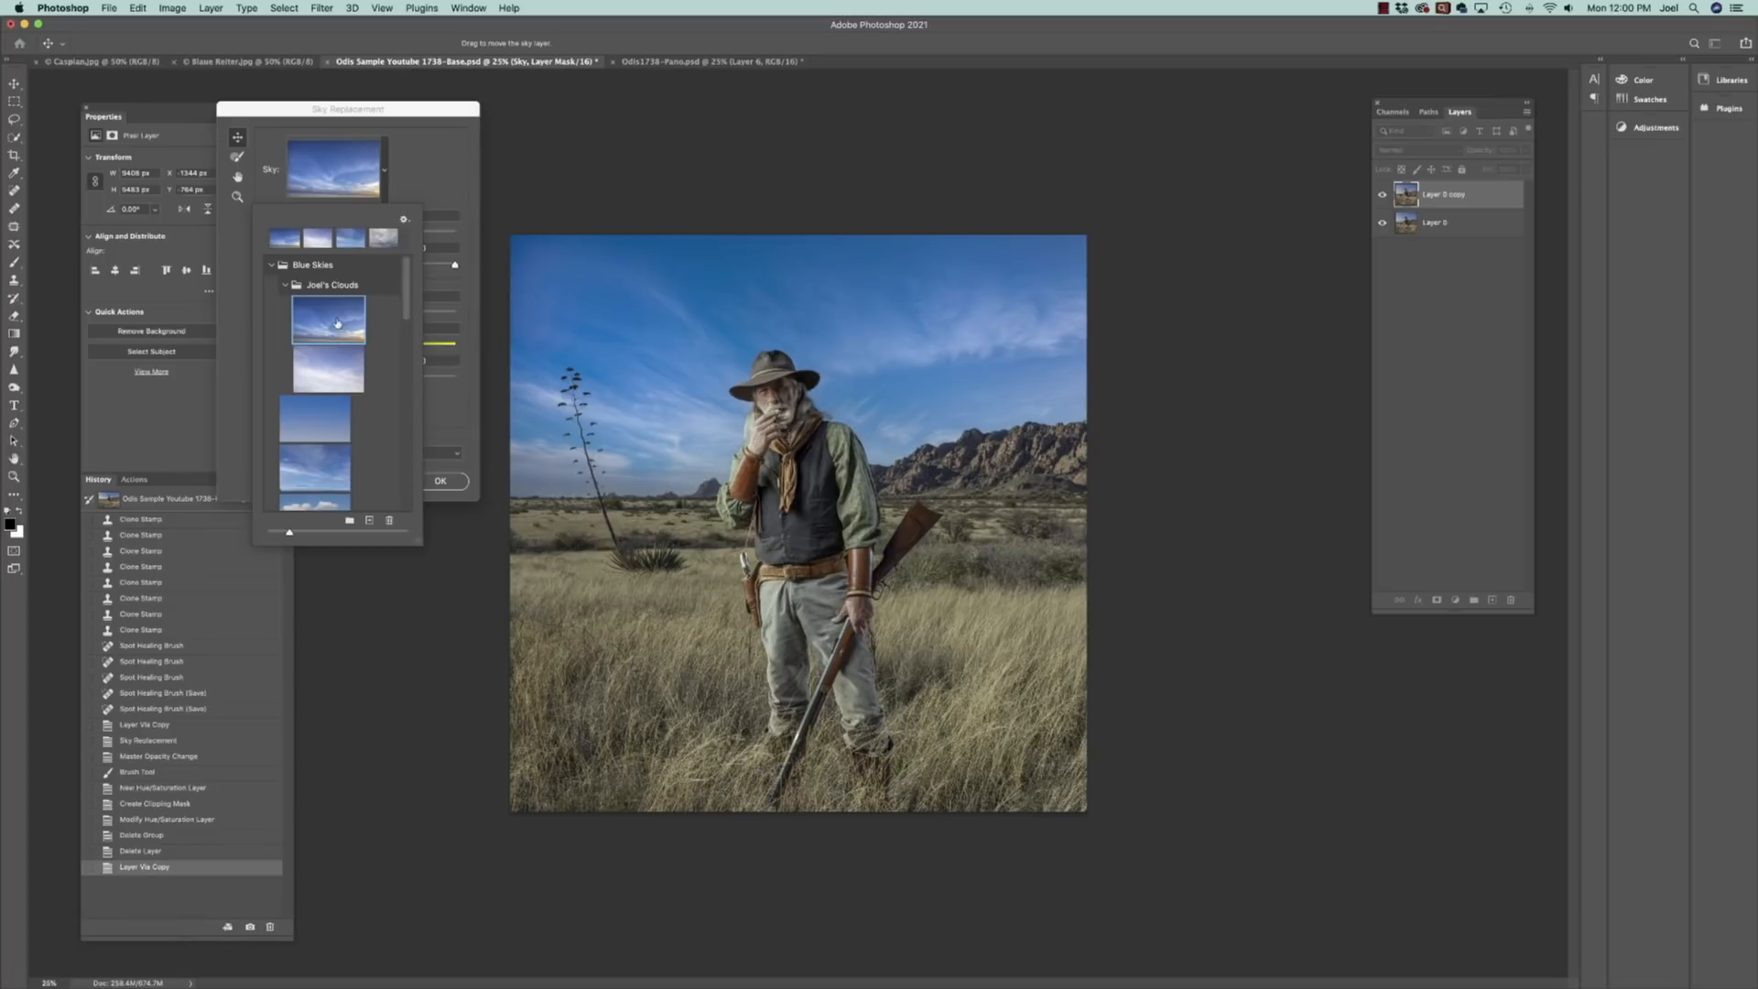
click(421, 161)
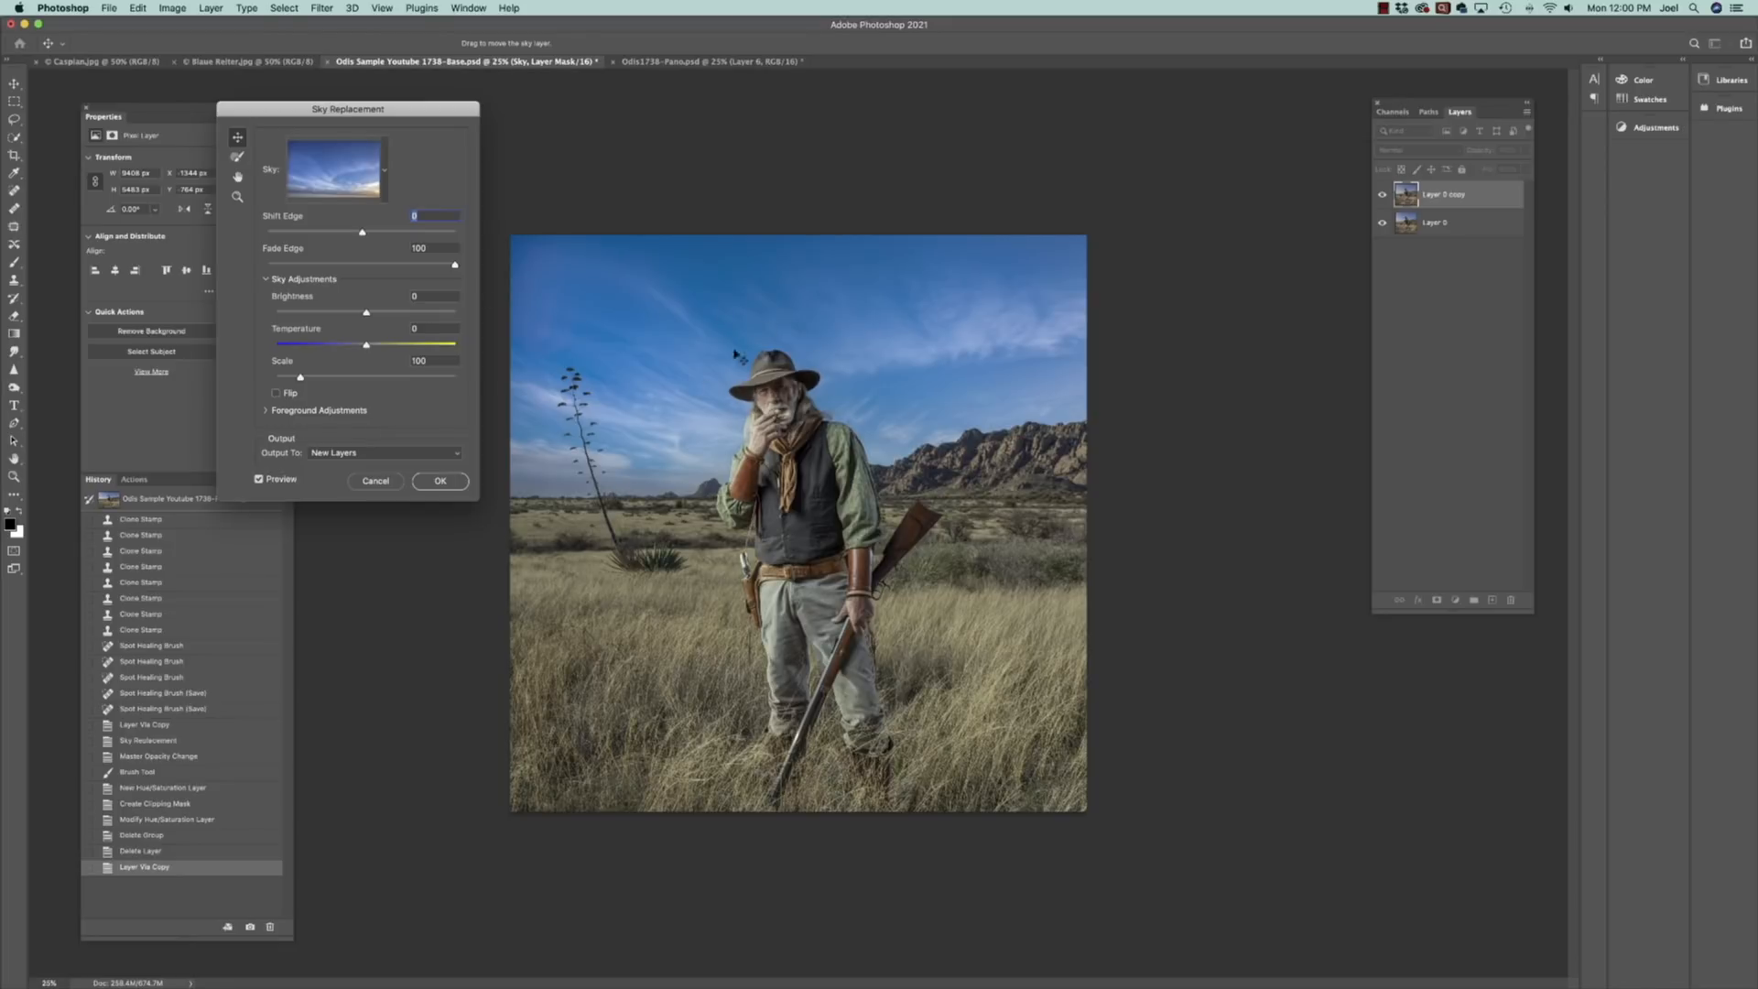
Set Shift Edge to 4, flip the replacement sky and apply the Sky Replacement with output to New Layers
drag(365, 235, 451, 233)
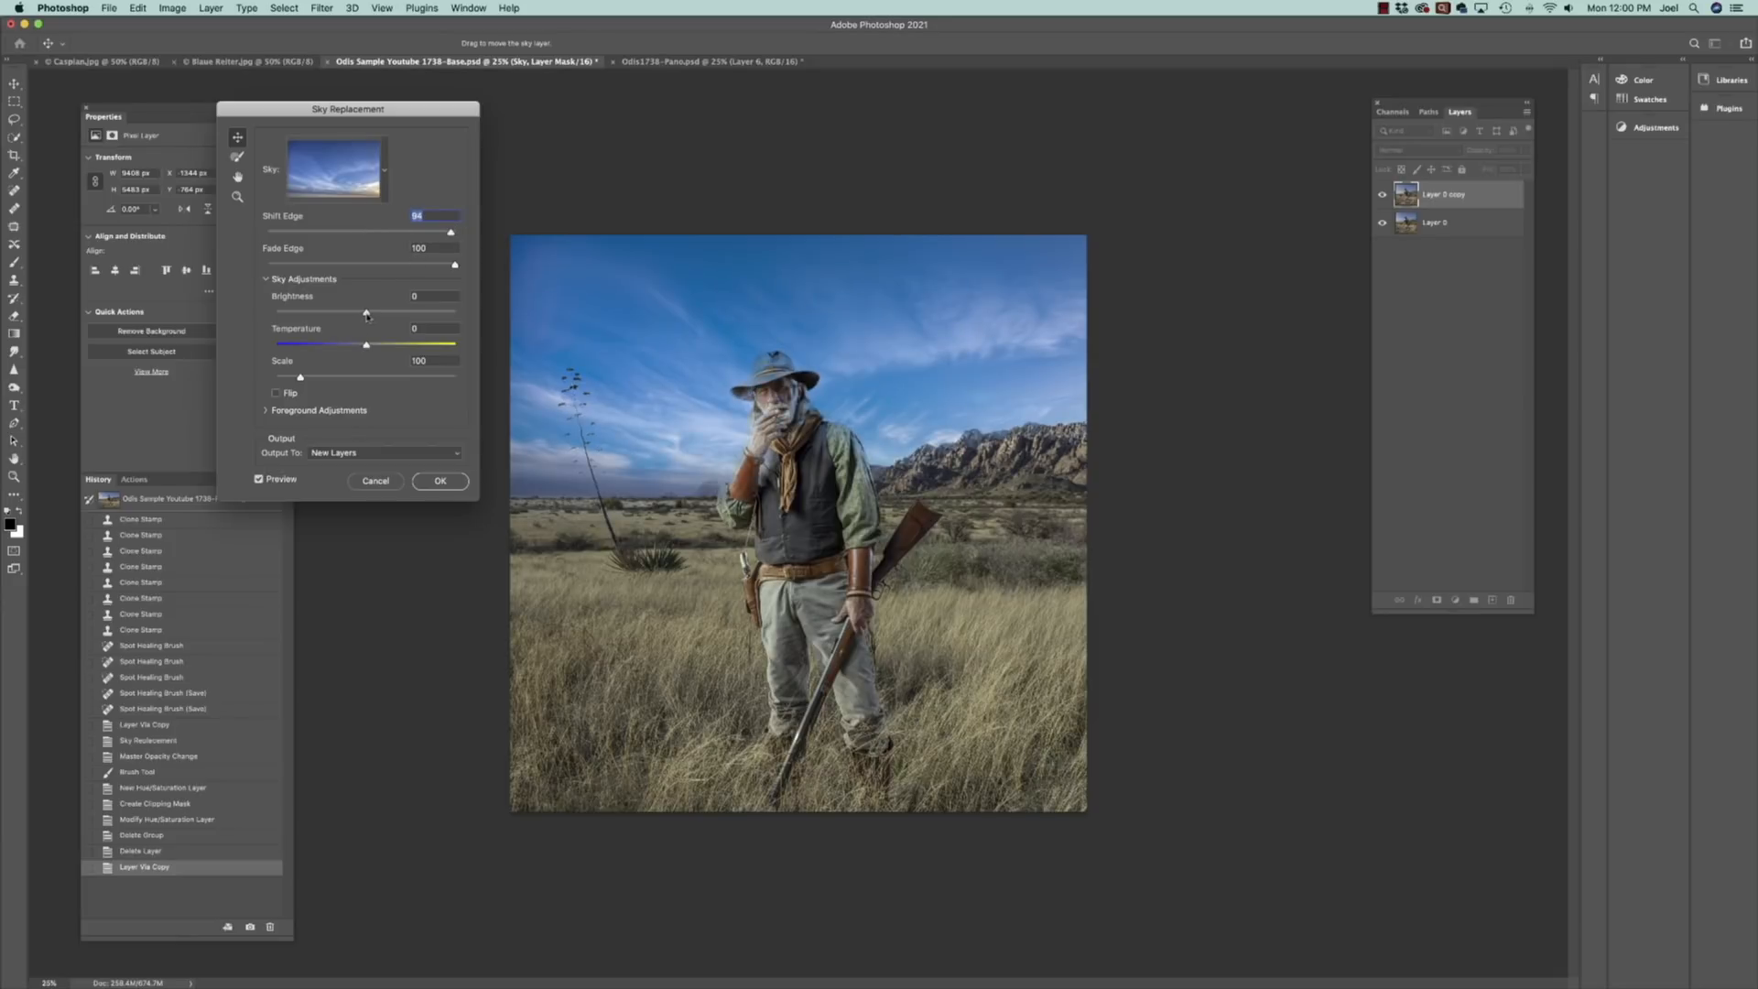
drag(450, 233, 366, 231)
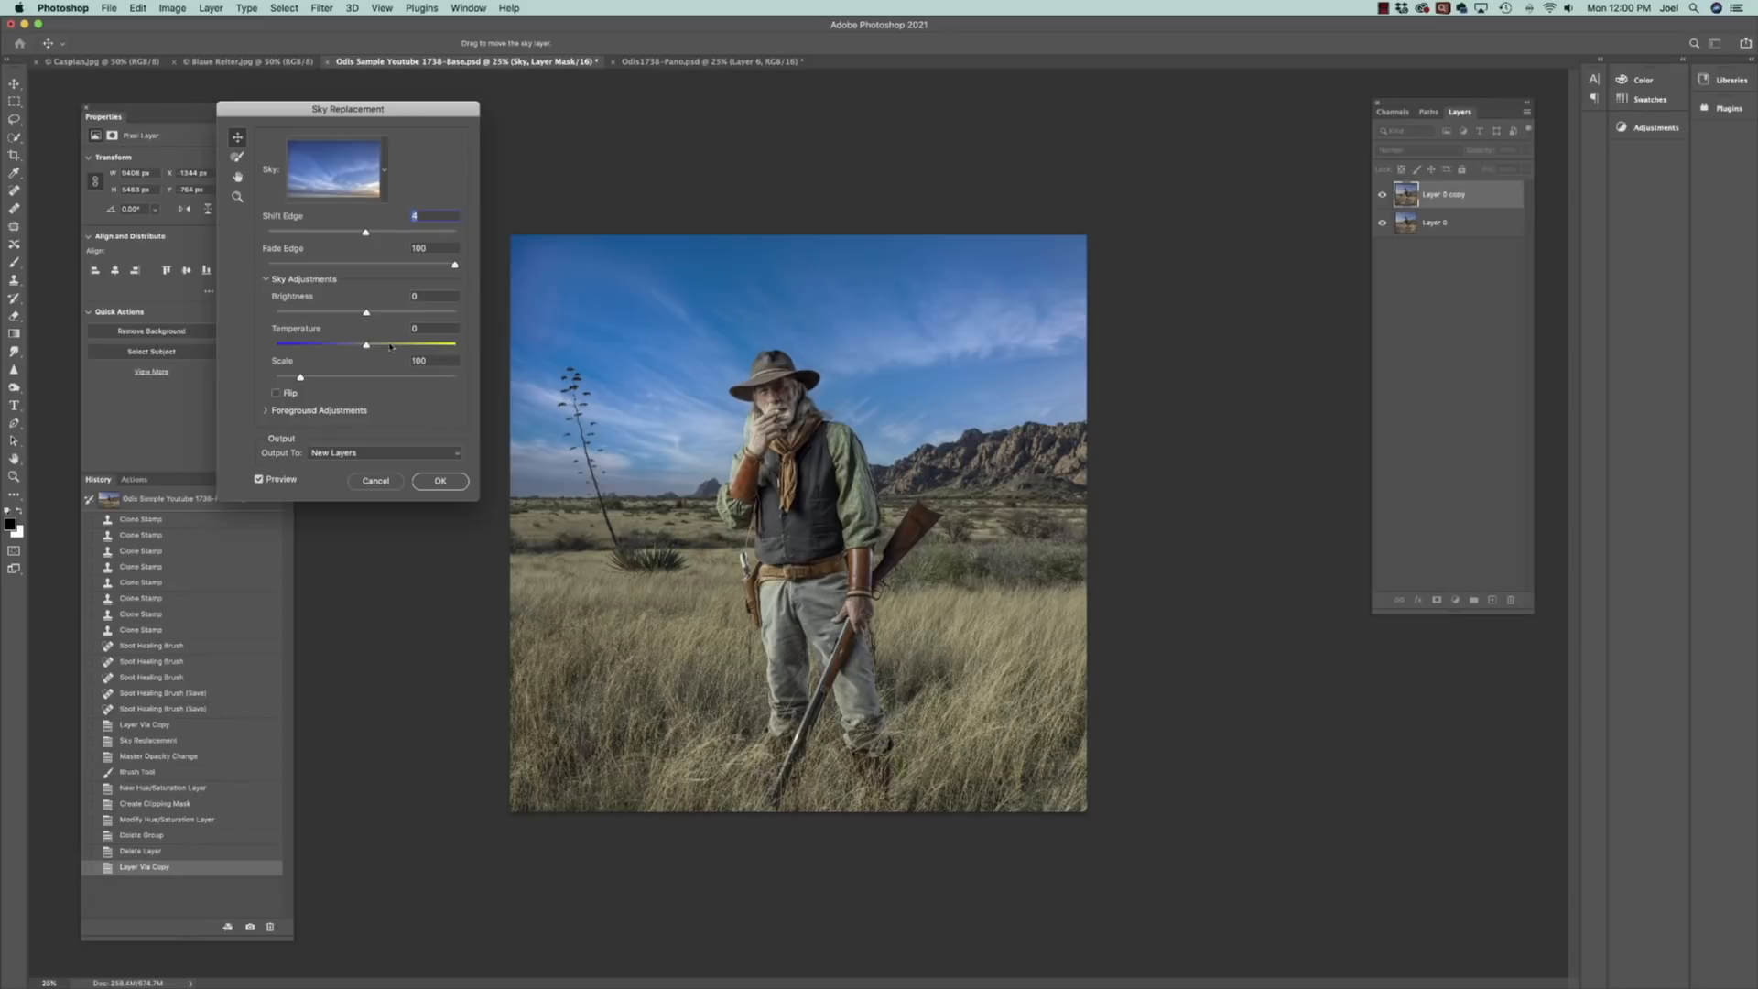
click(275, 395)
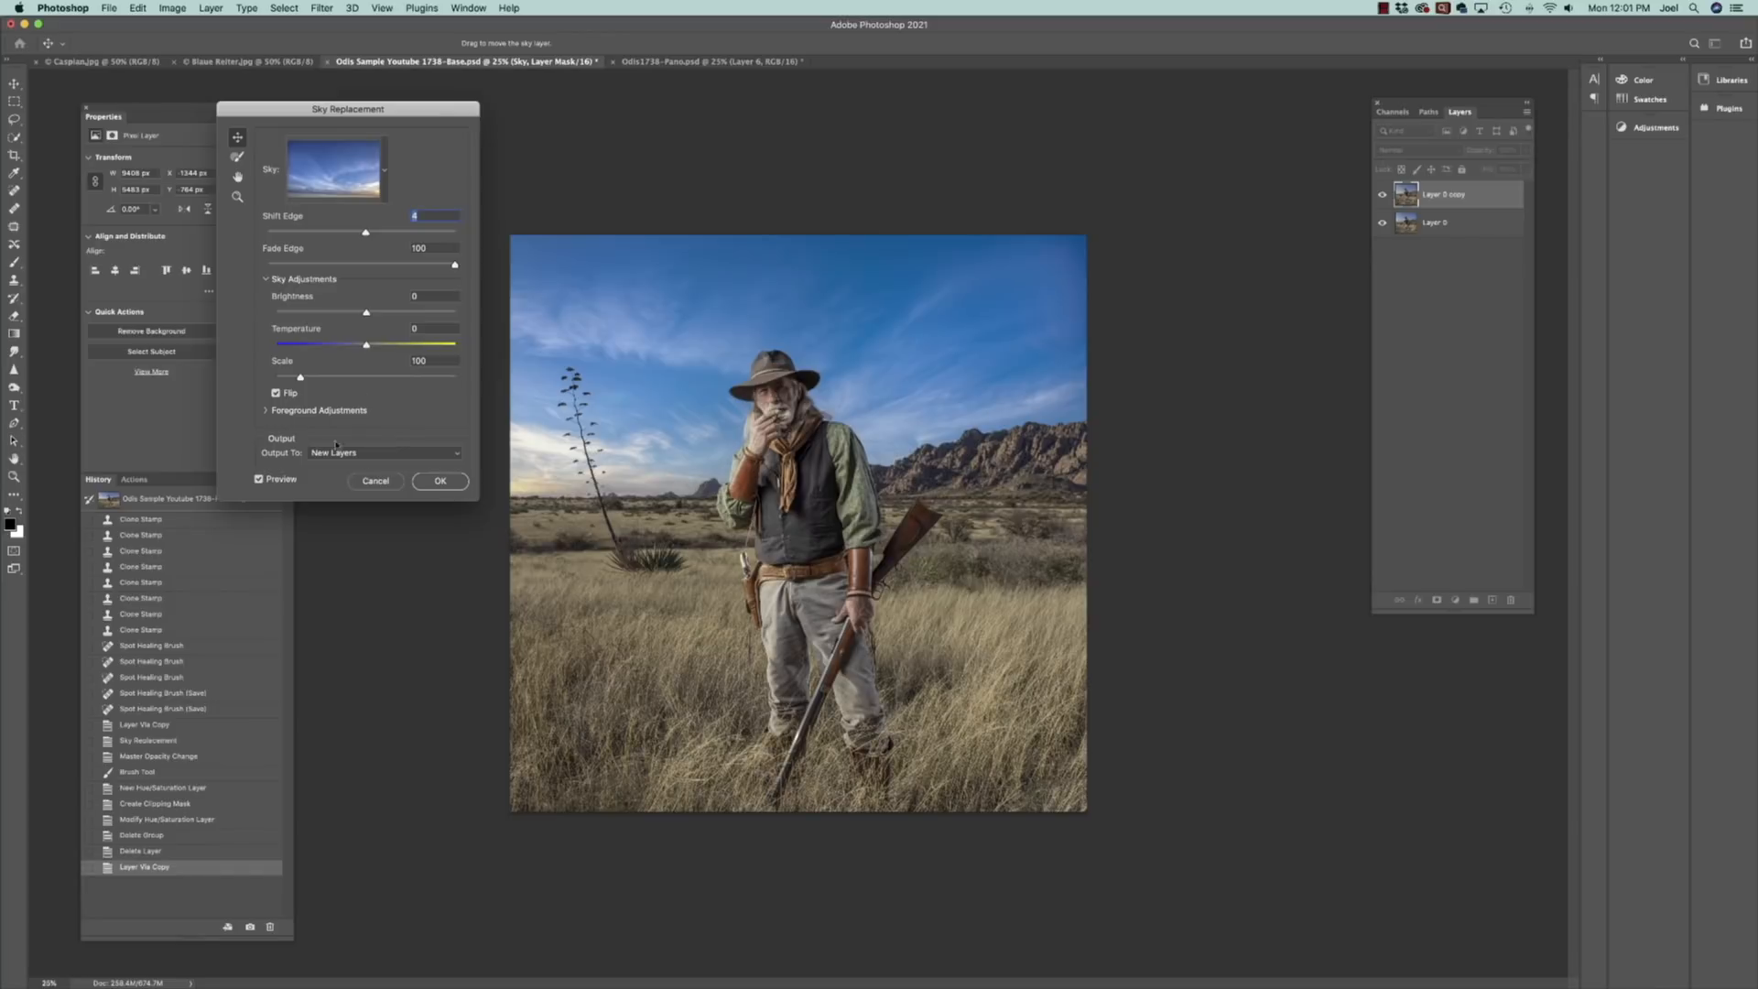
click(438, 484)
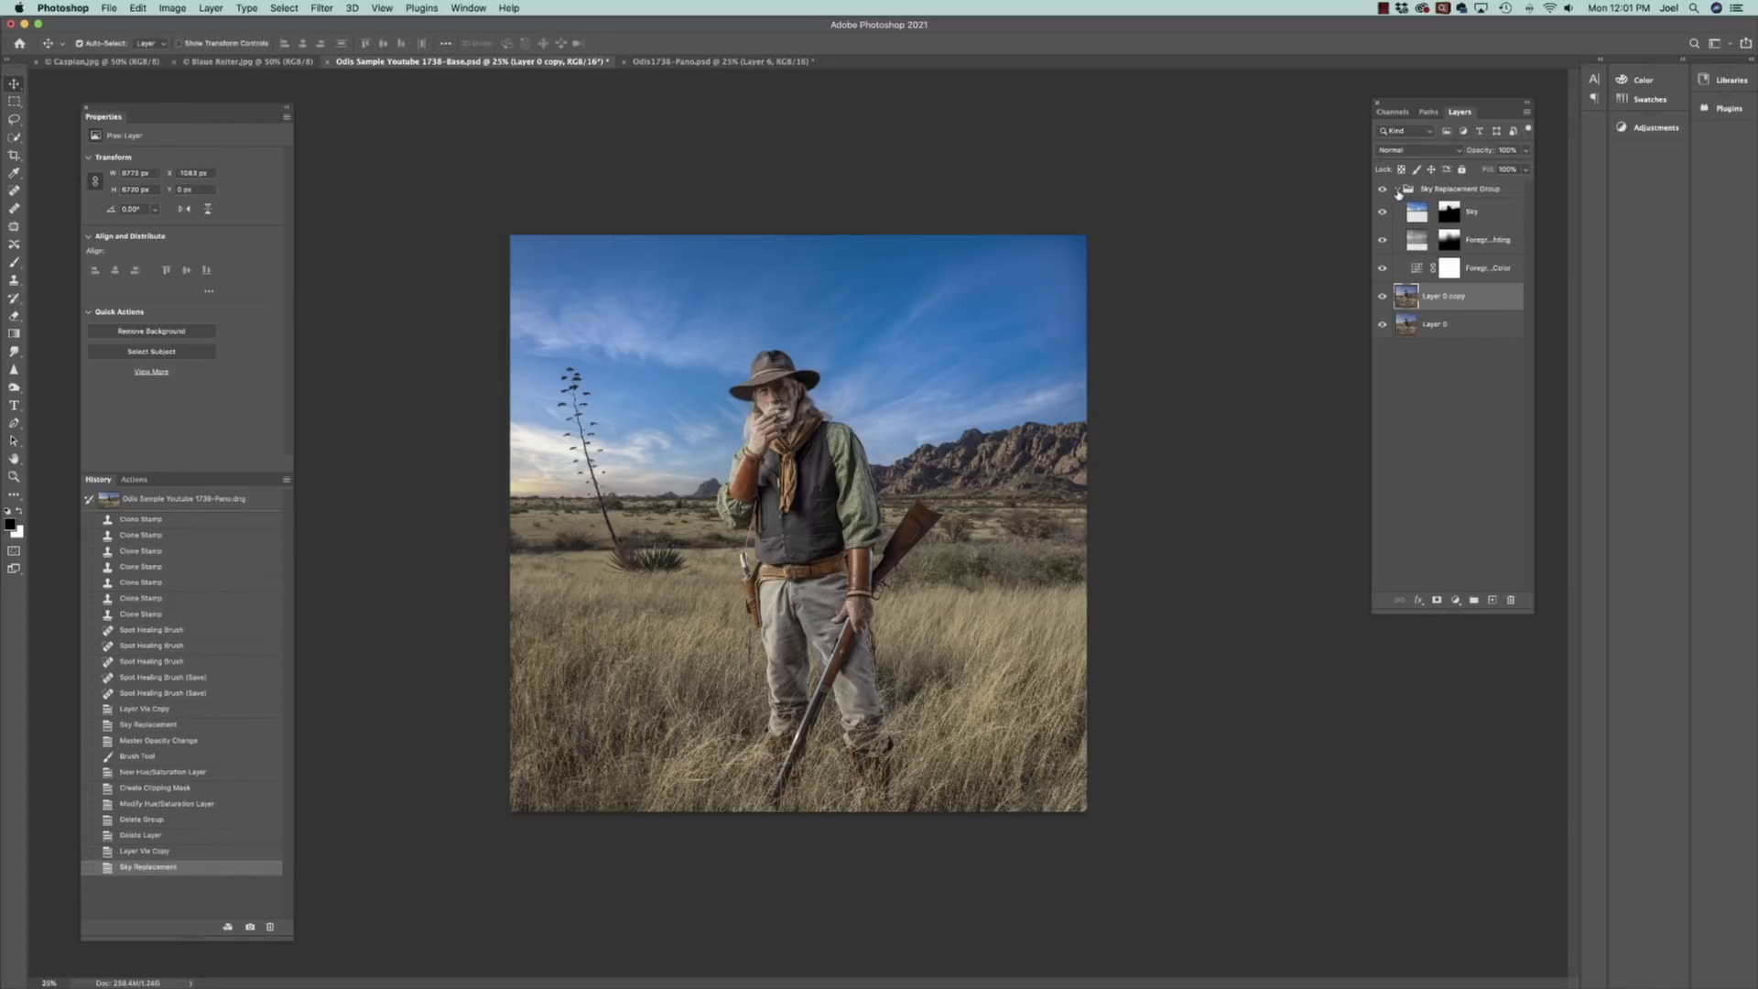
Free Transform the Sky layer in the Sky Replacement Group, moving it up slightly and squashing its height to about 88%
click(1398, 188)
click(1399, 188)
click(1421, 213)
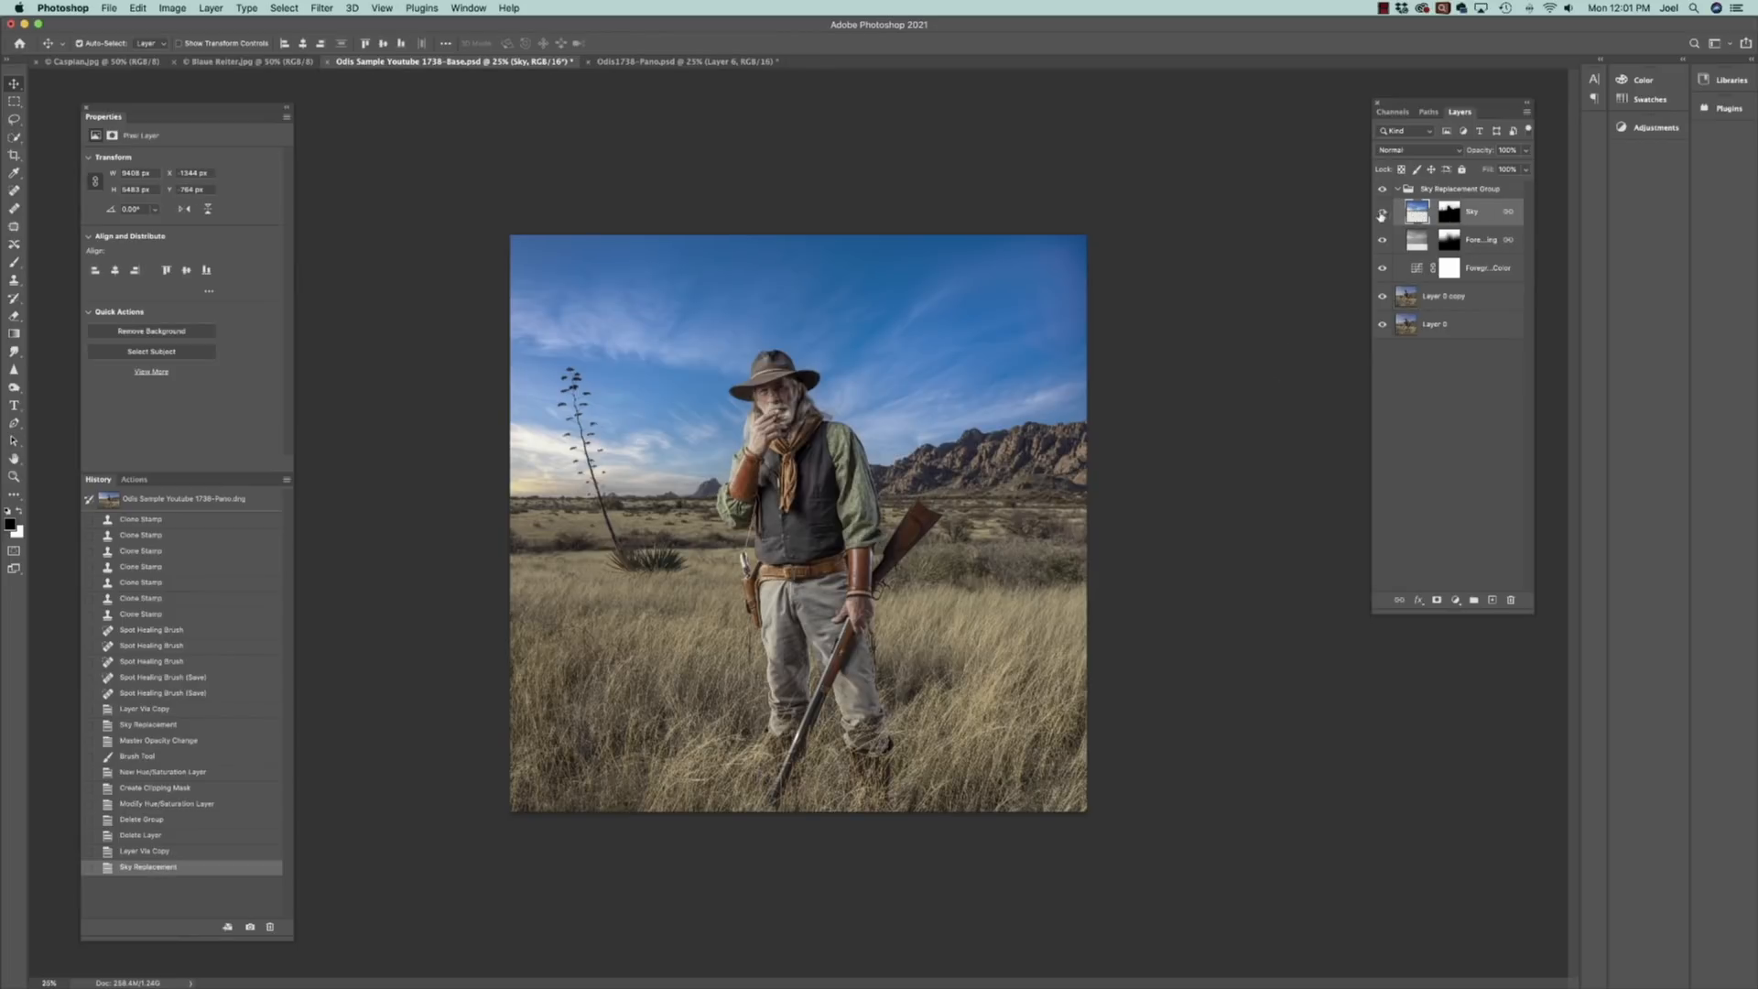
key(super+t)
mouse_move(955, 409)
mouse_down()
mouse_move(870, 396)
mouse_move(979, 367)
mouse_move(955, 391)
mouse_up()
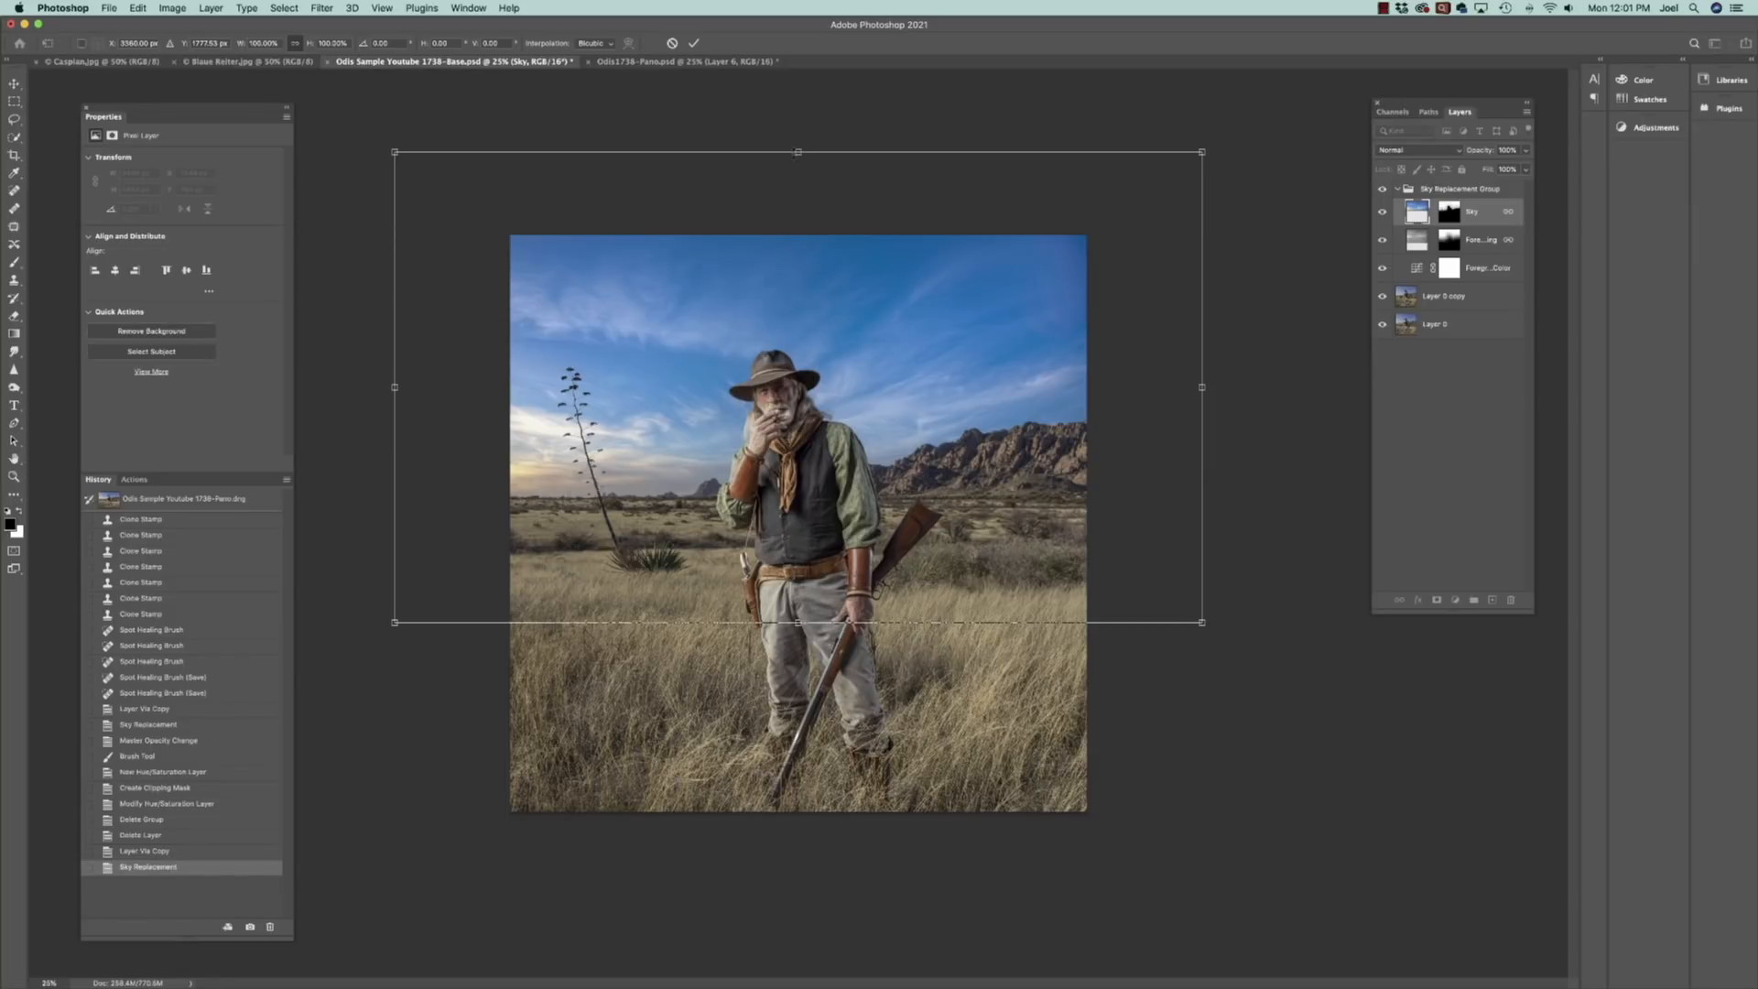
drag(798, 151, 797, 215)
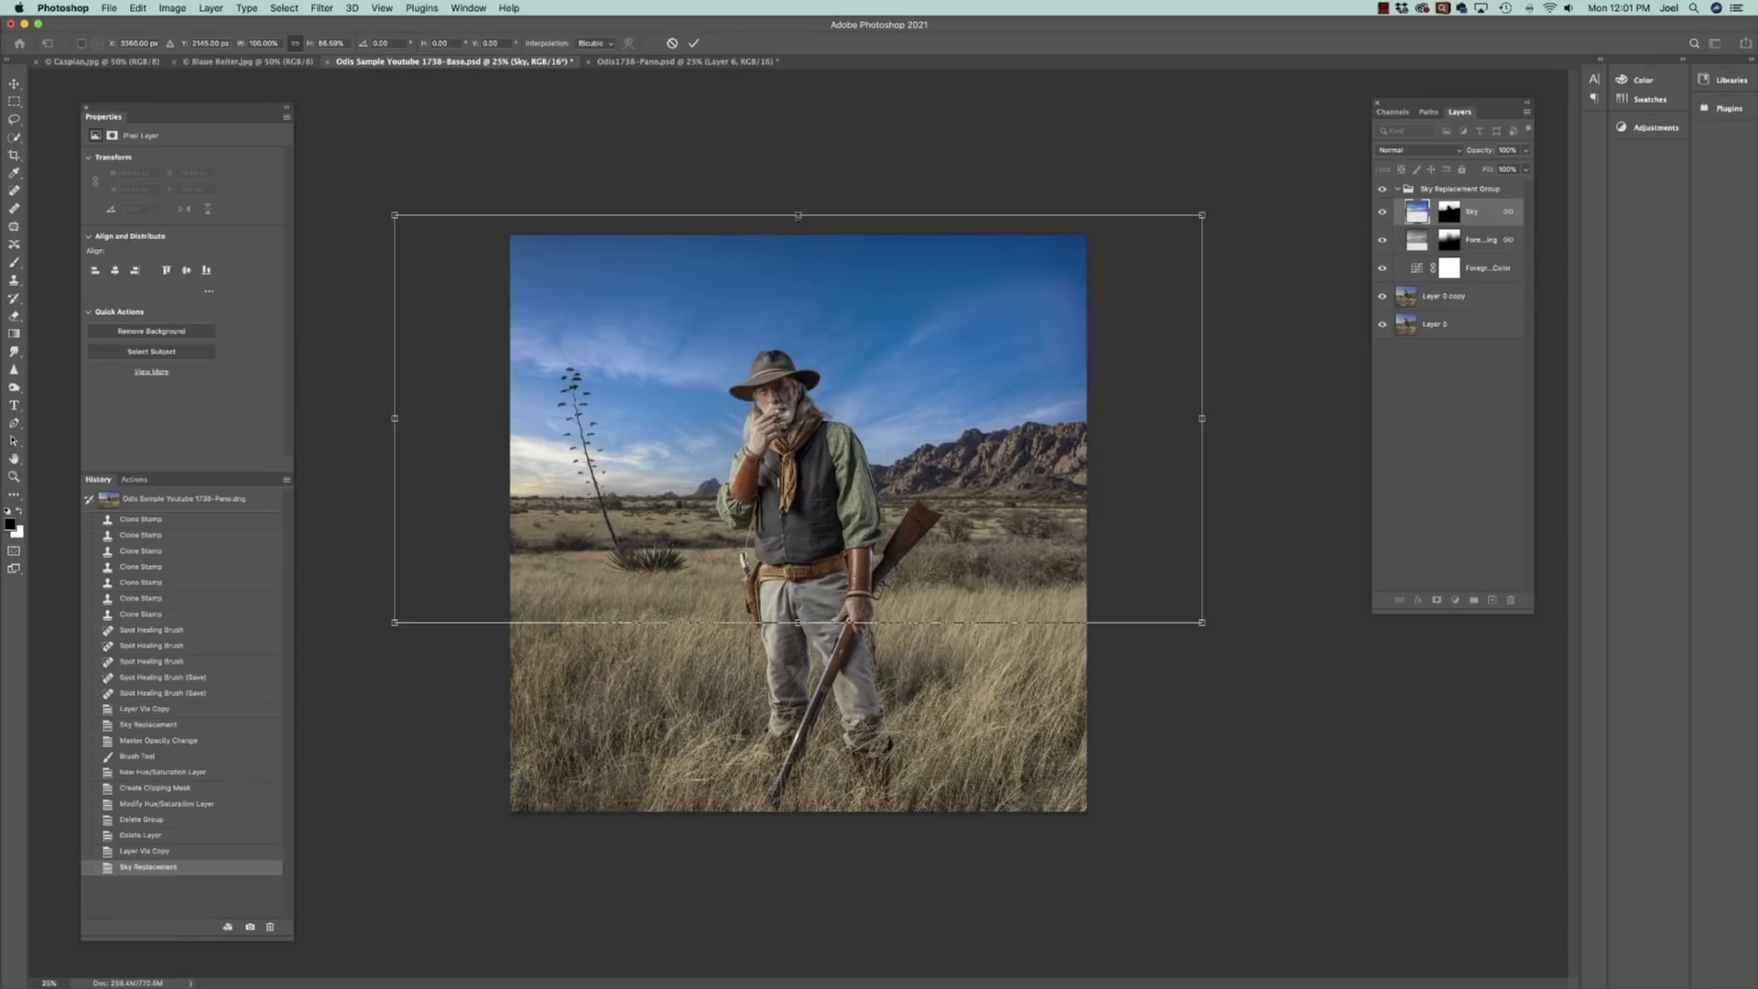
drag(798, 213, 797, 195)
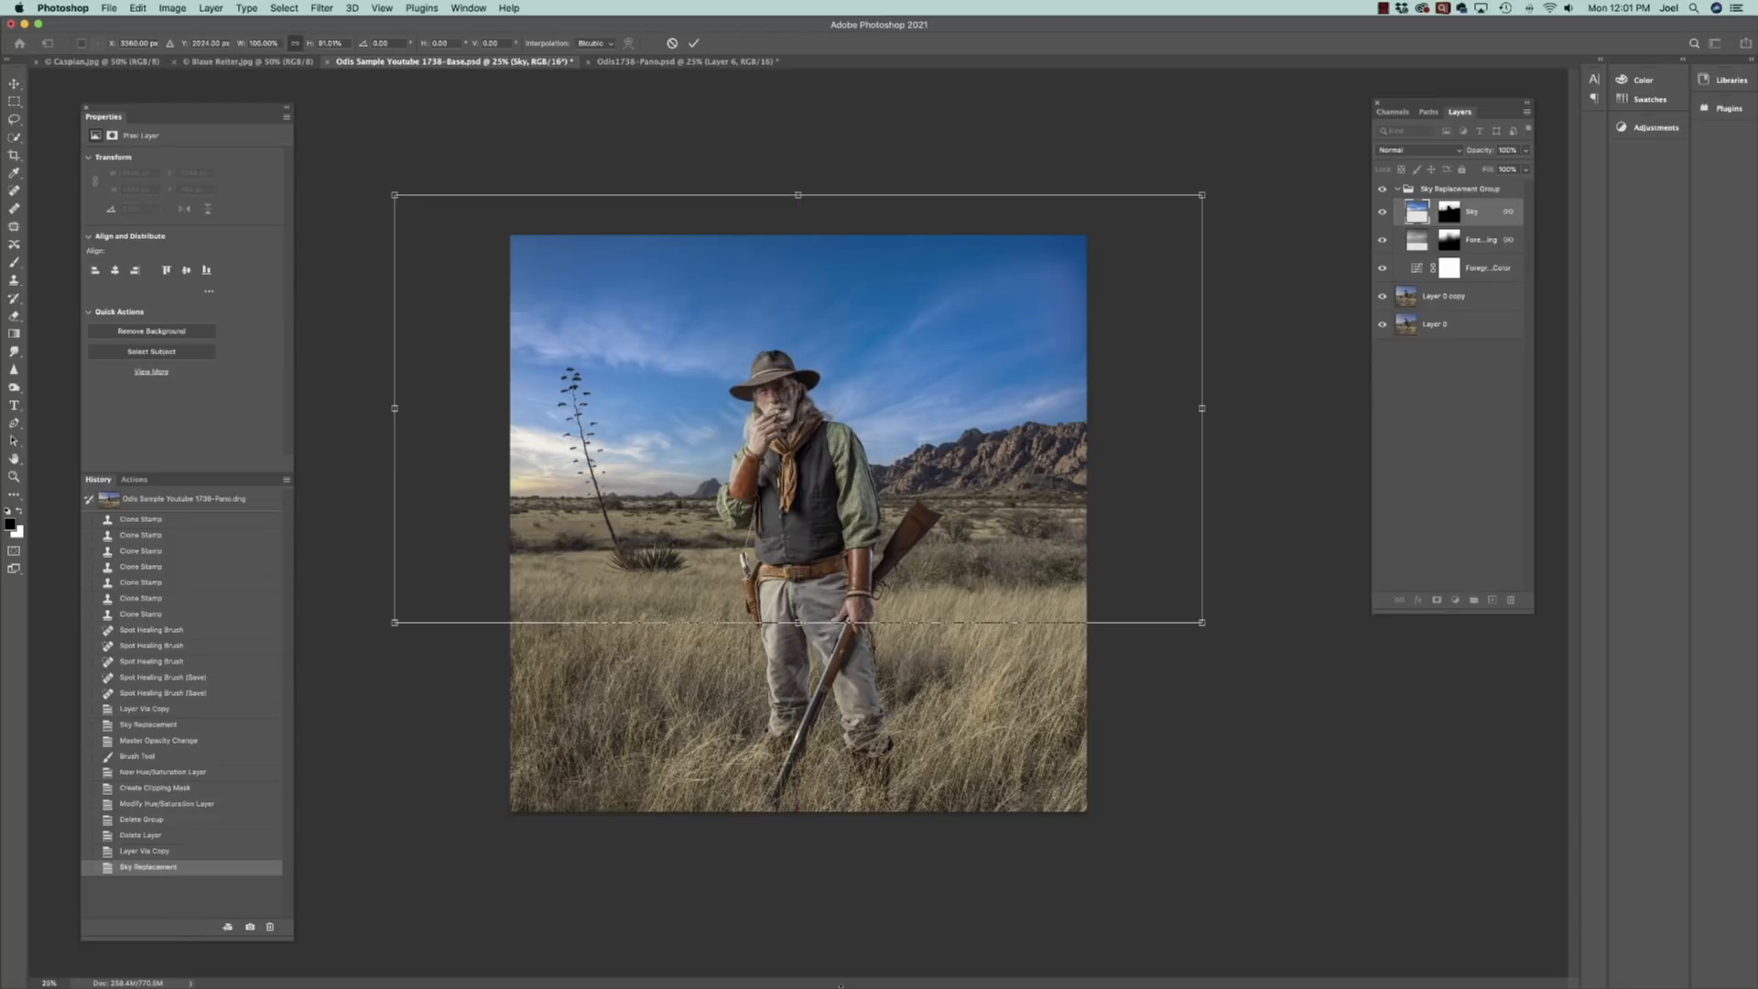
mouse_move(797, 623)
mouse_down()
mouse_move(798, 474)
mouse_move(797, 608)
mouse_up()
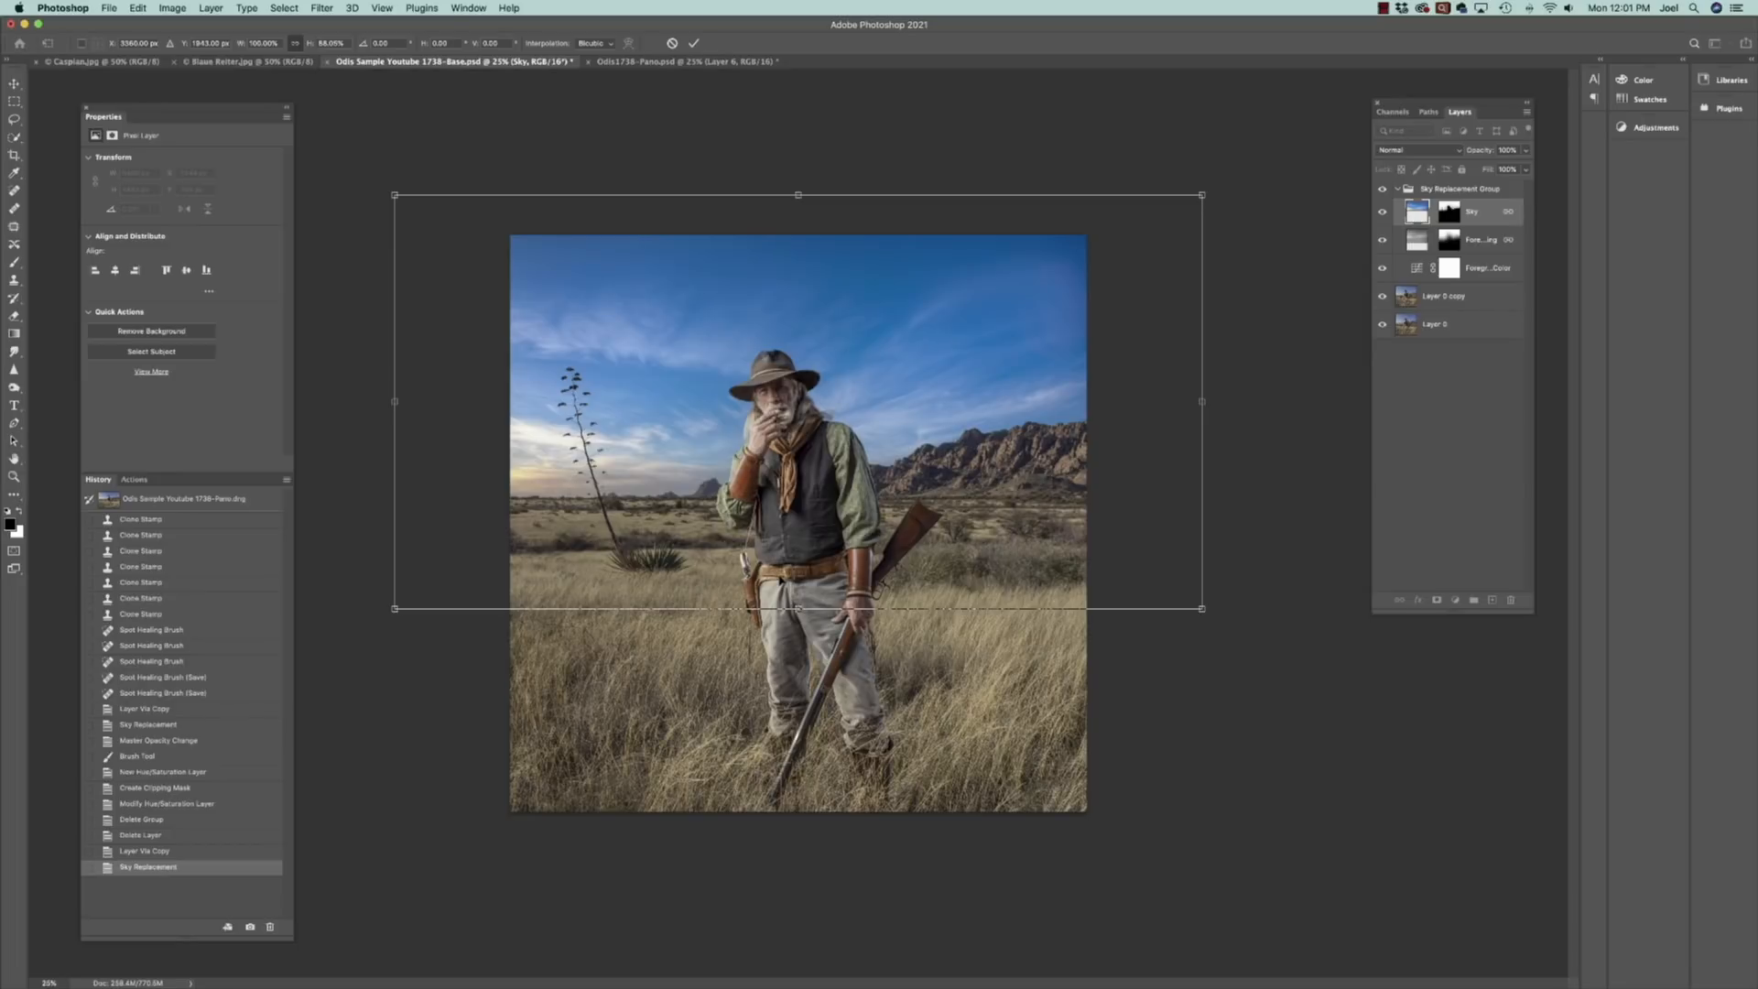
key(Return)
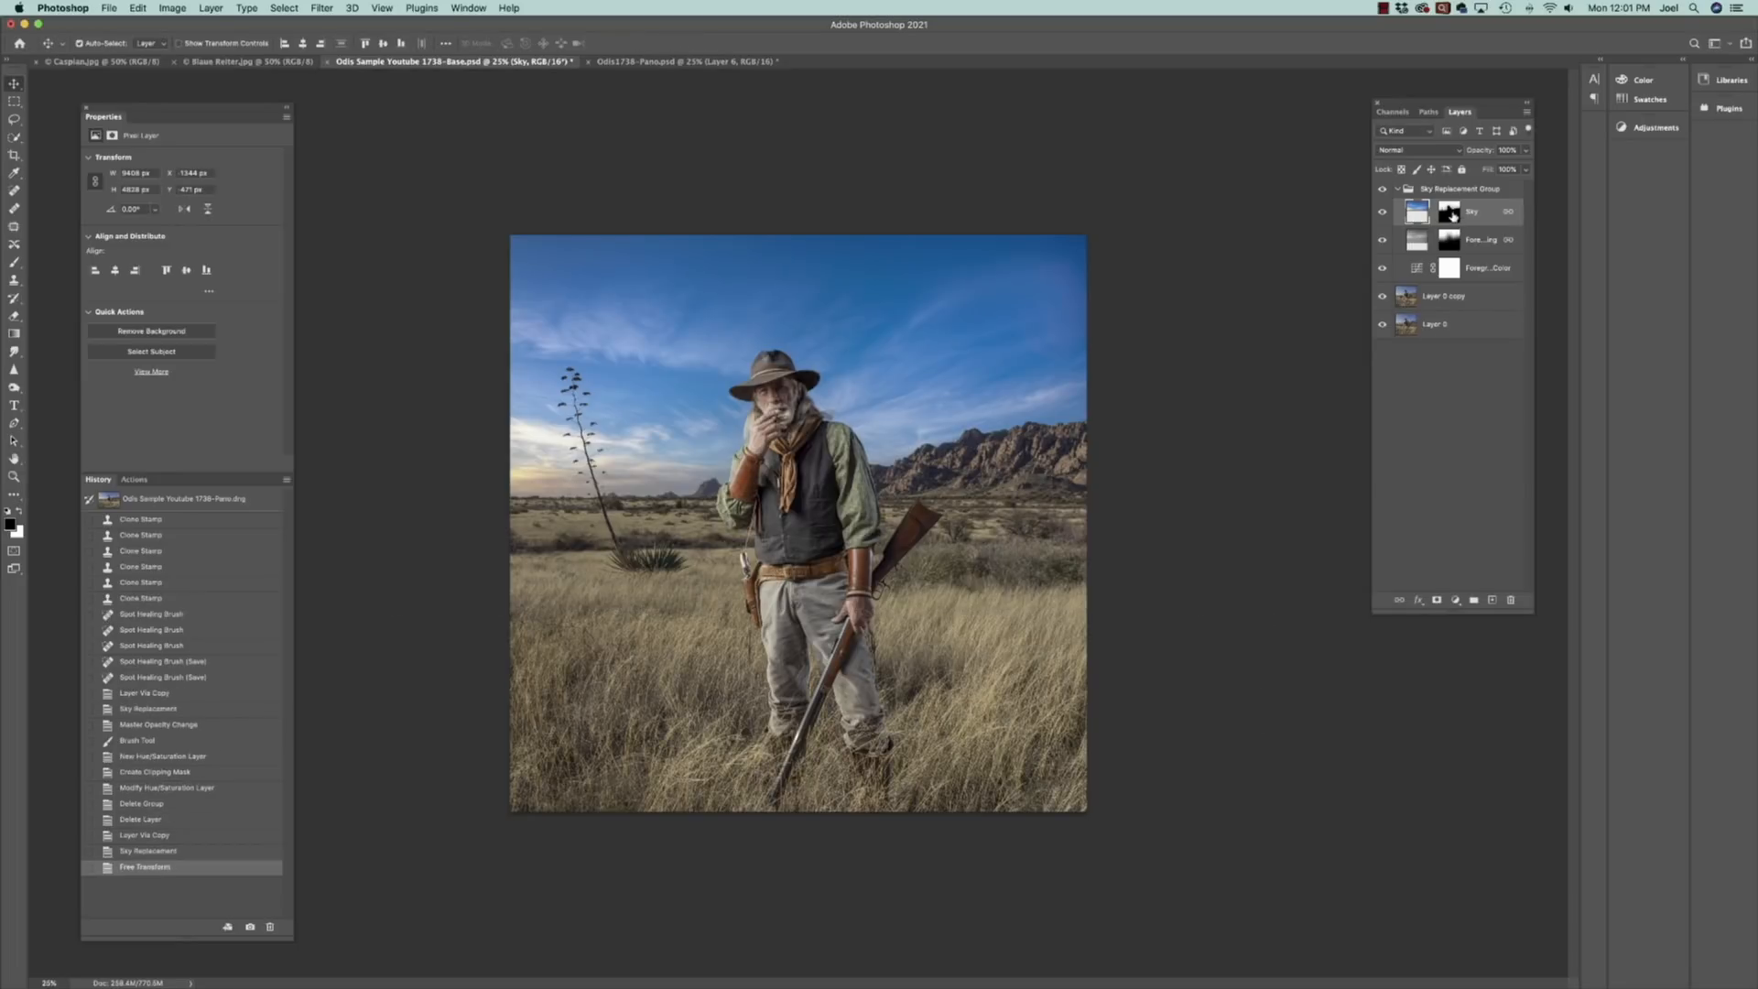
Dab black with the Brush on the Sky layer's mask over the man's trouser leg and check the mask's red overlay
click(1450, 213)
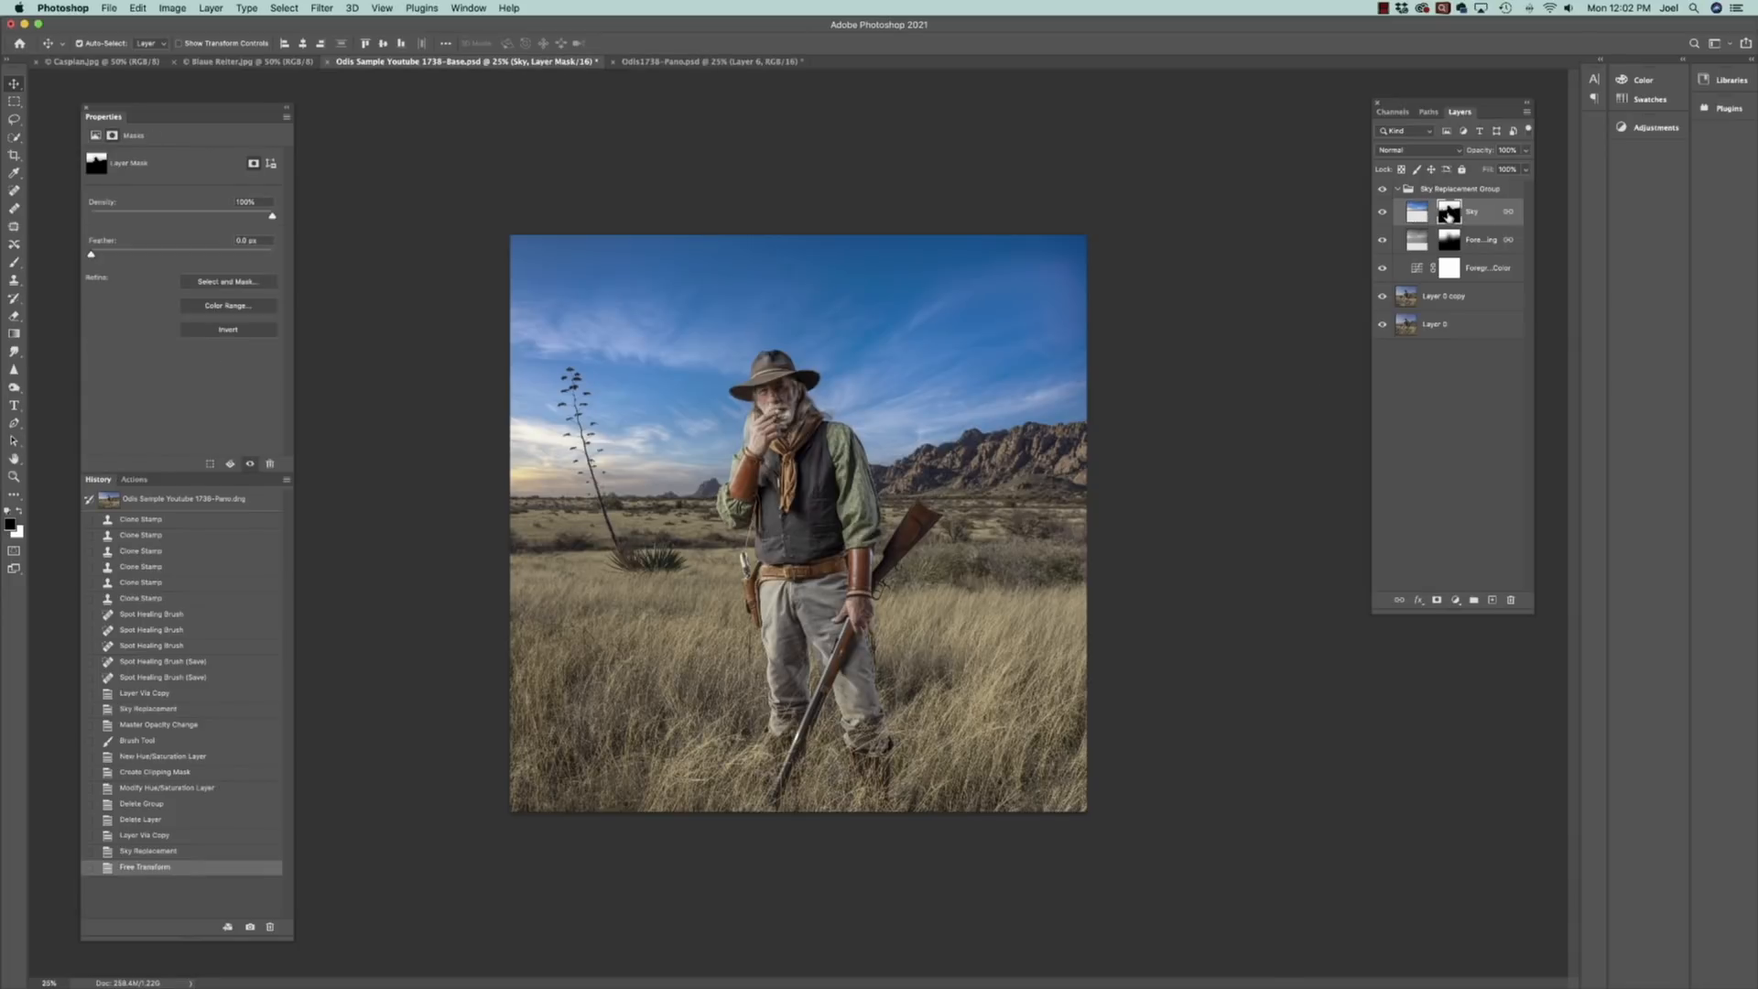
click(13, 262)
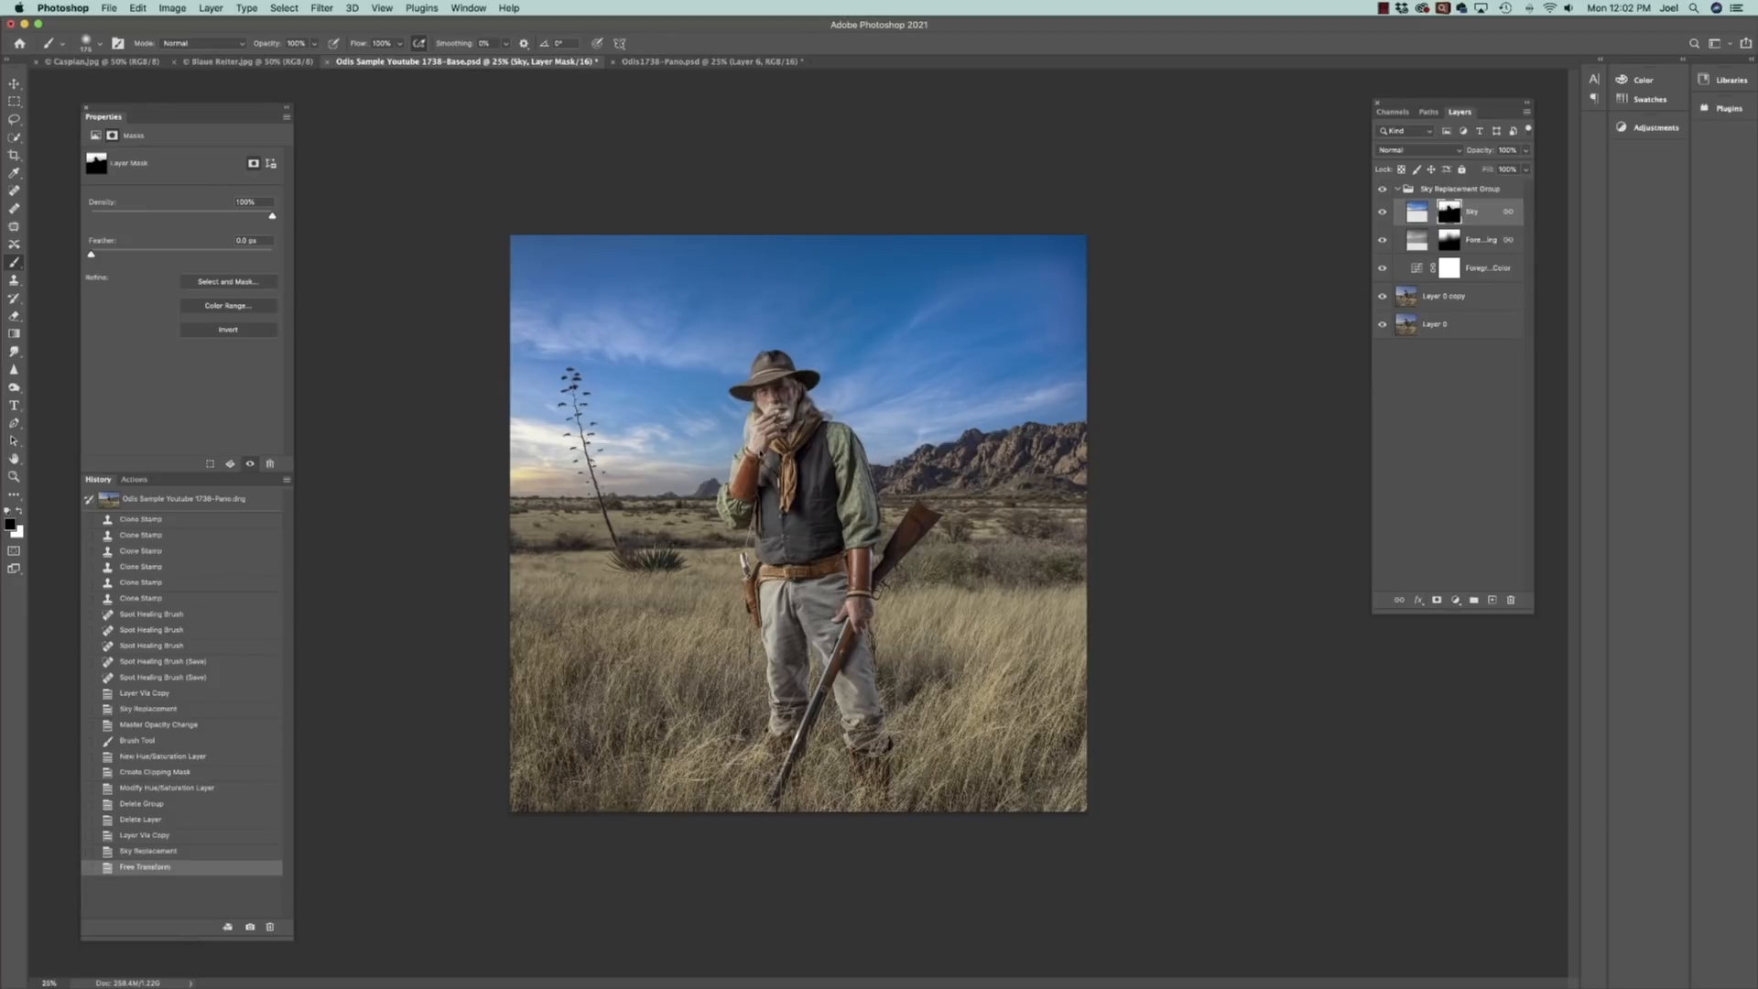
click(772, 684)
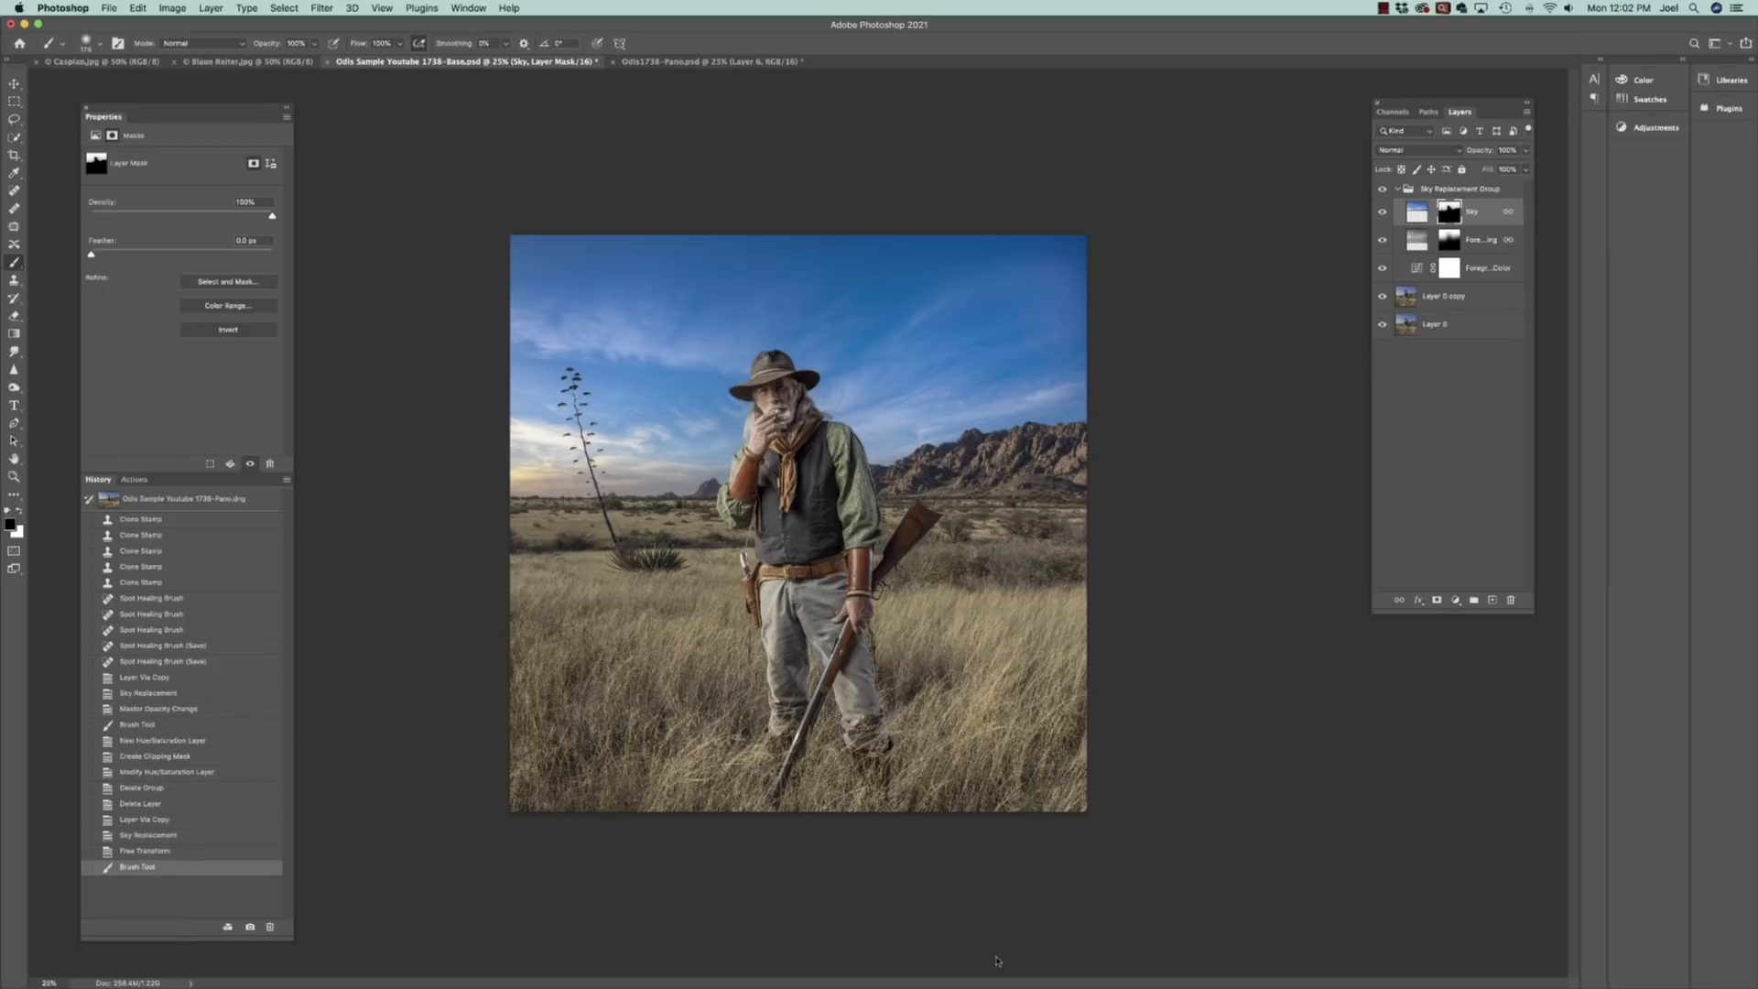
key(backslash)
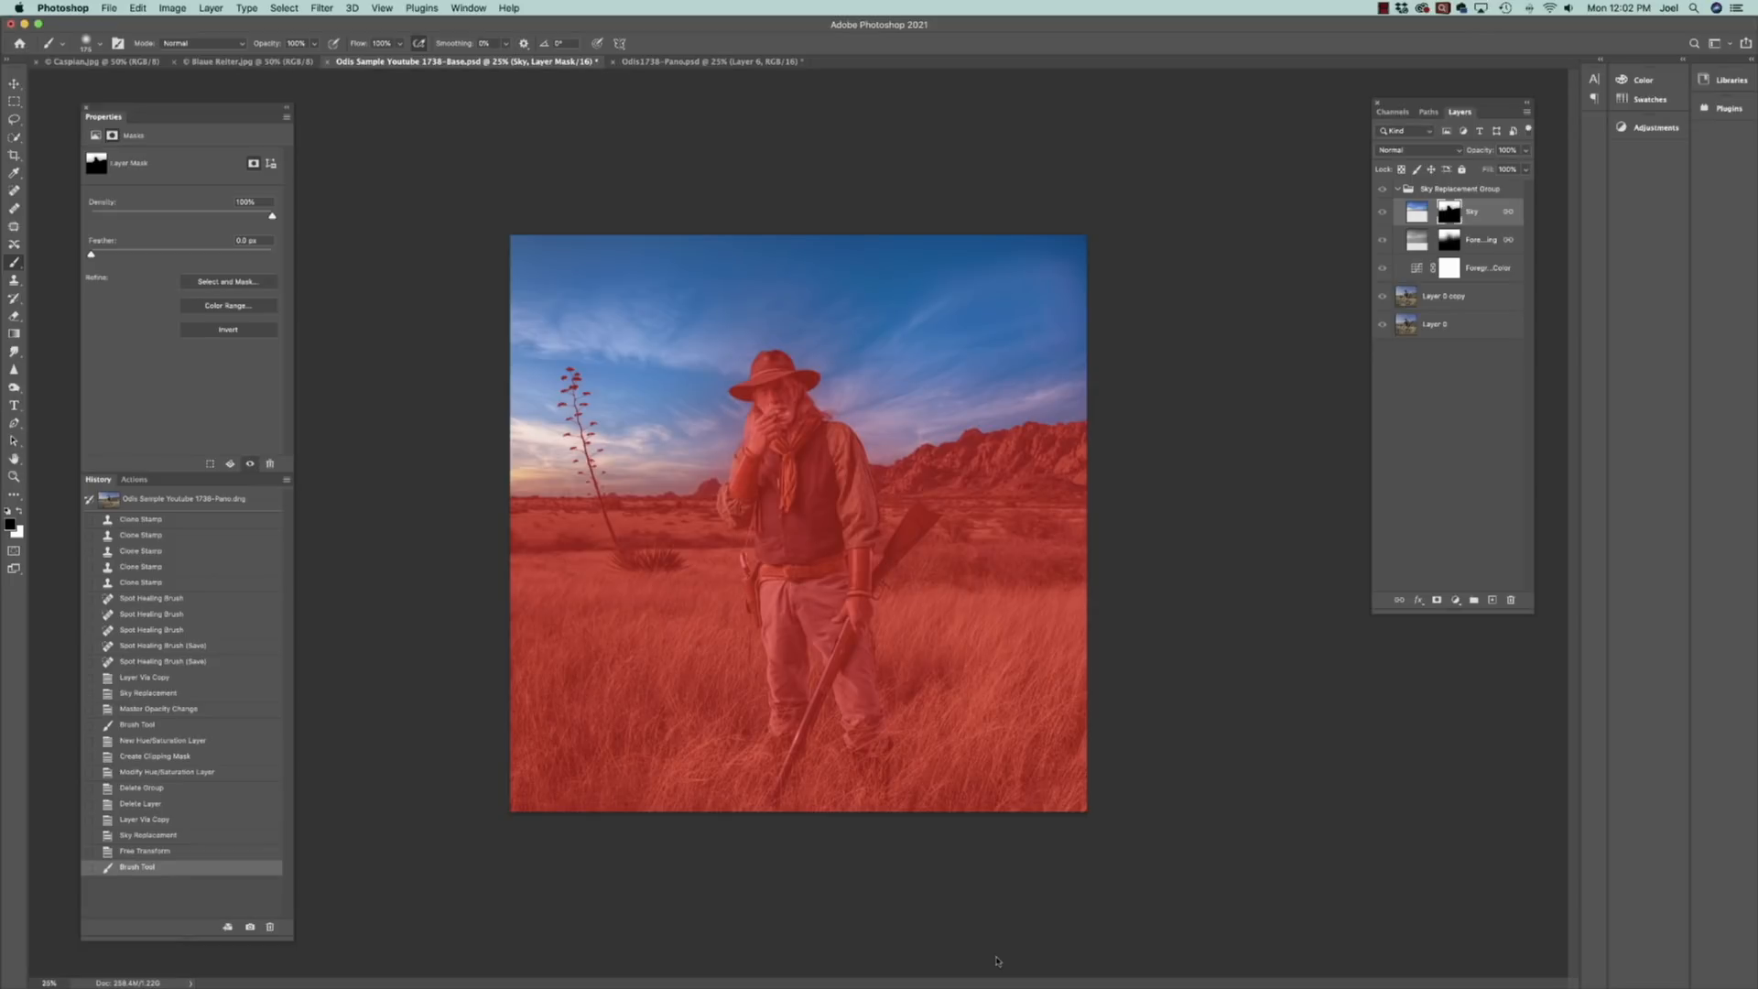
key(backslash)
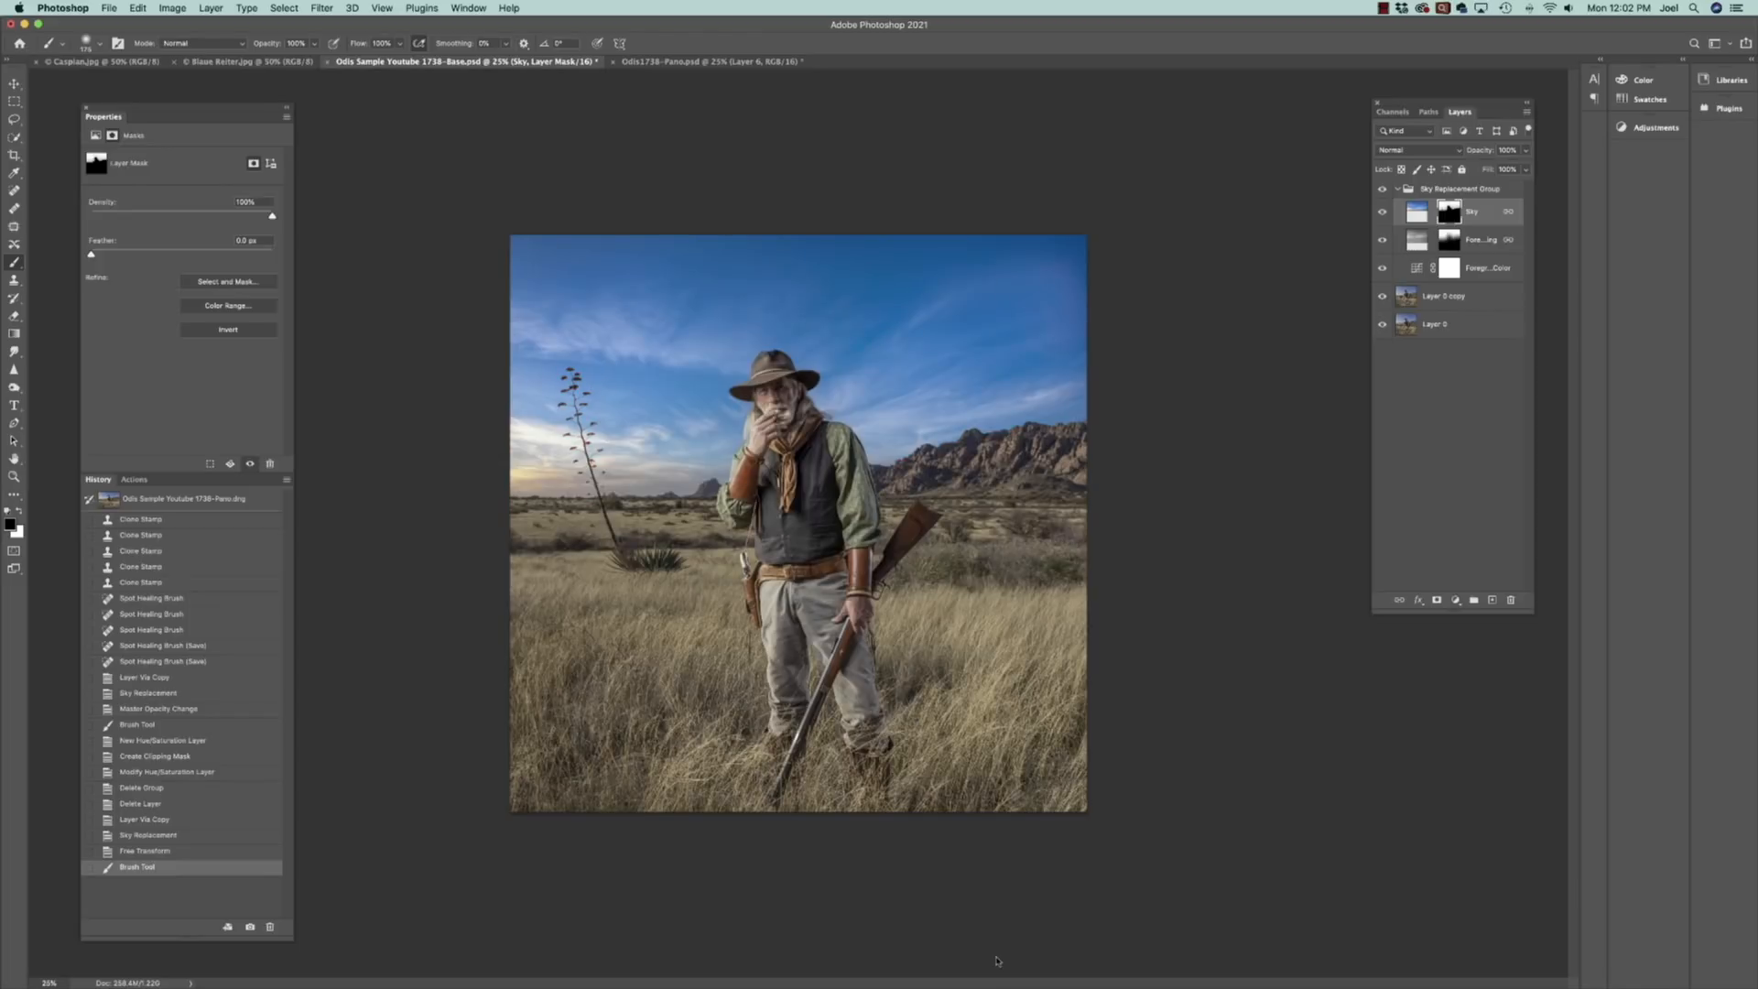
Lower the opacity of the Sky layer to soften the replacement sky
click(1416, 212)
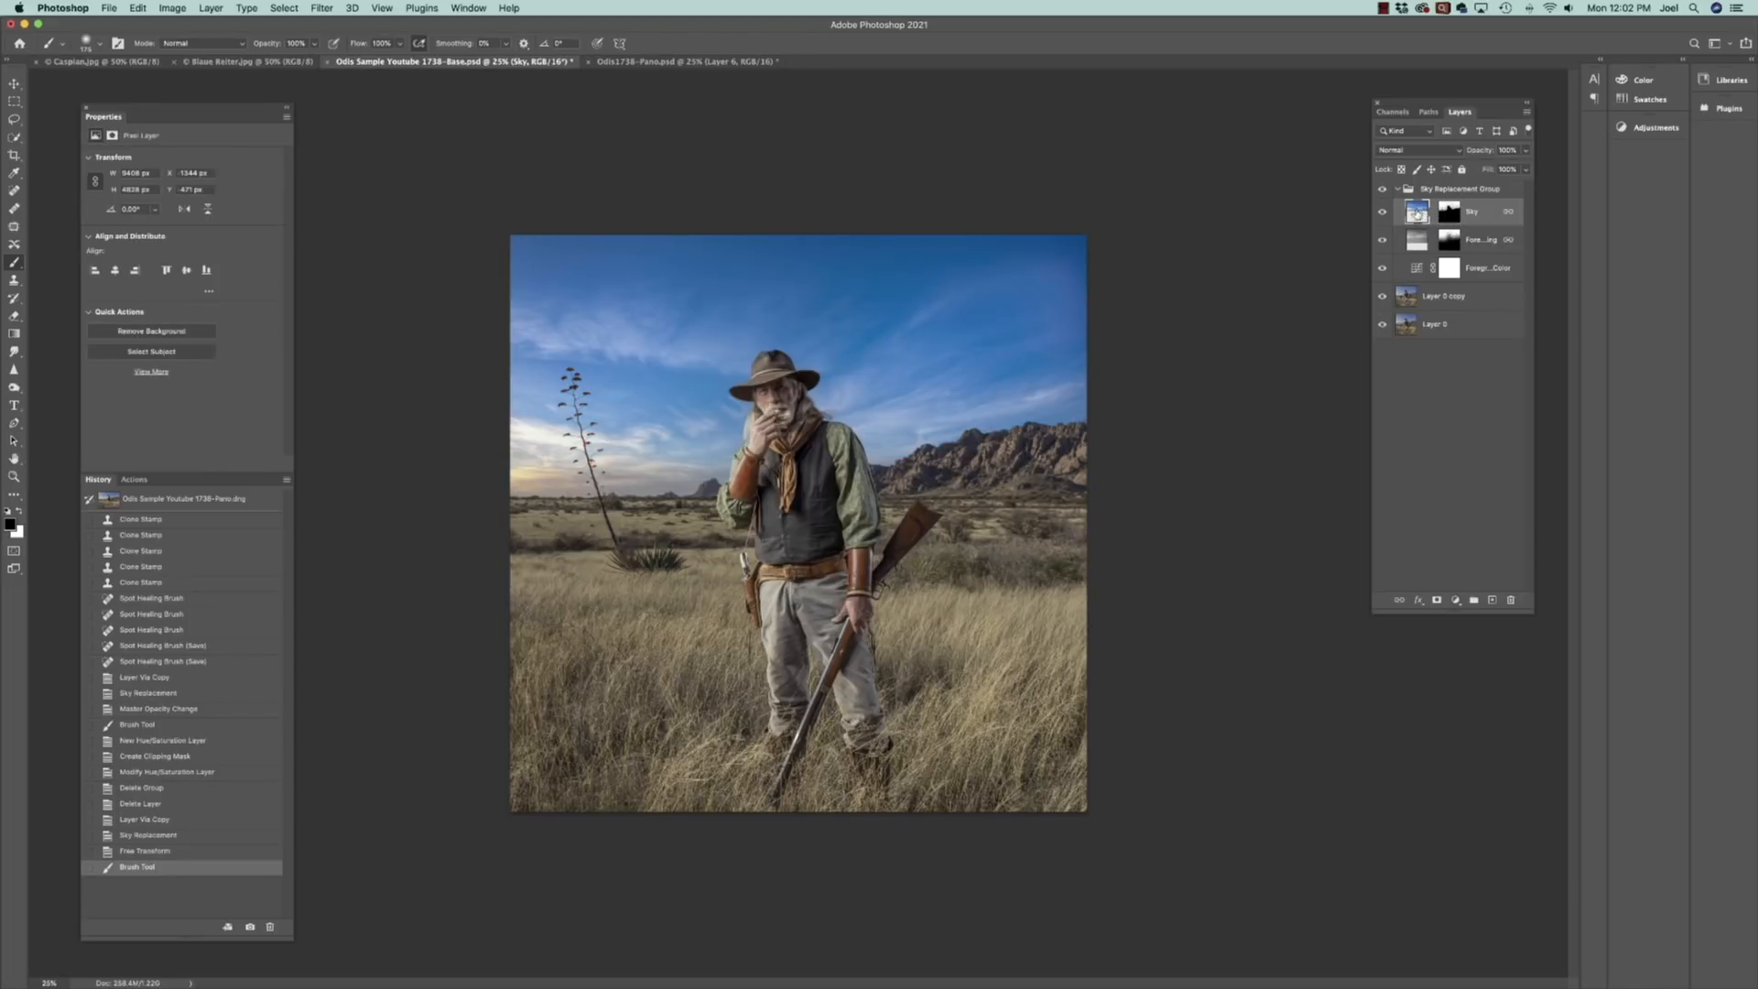
drag(1482, 159, 1466, 153)
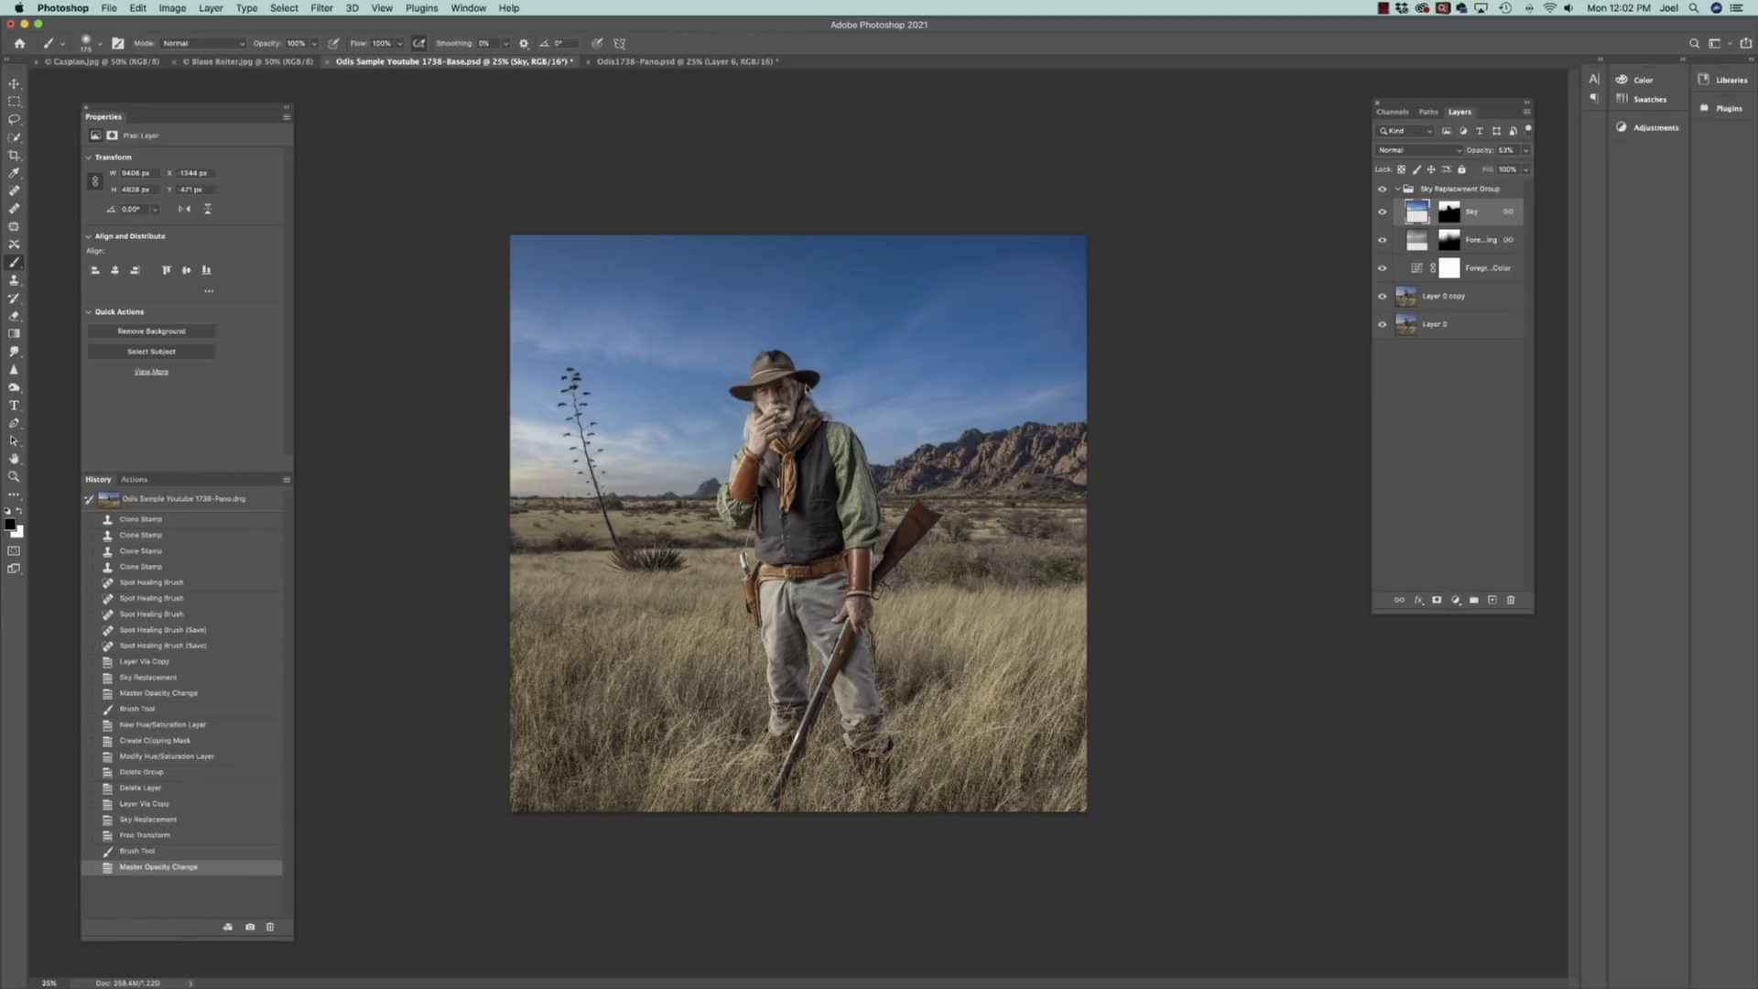
Add a Hue/Saturation adjustment clipped to the Sky layer and set its Saturation to -15
click(1455, 601)
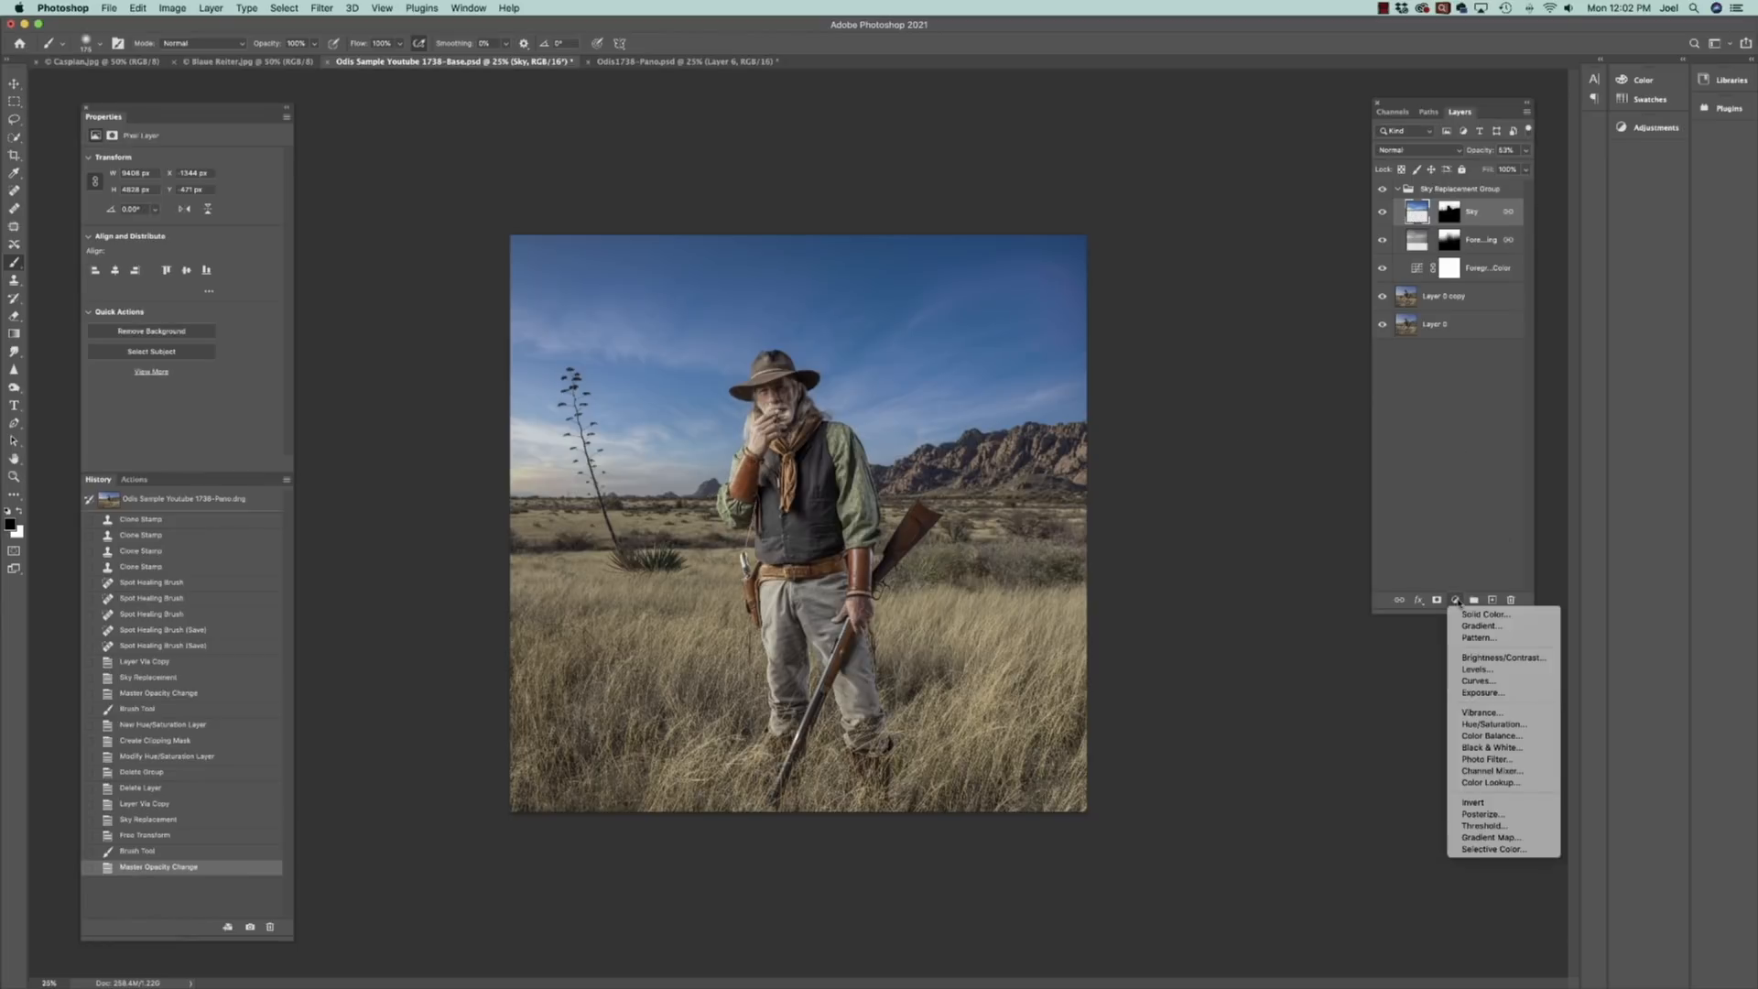
click(1482, 725)
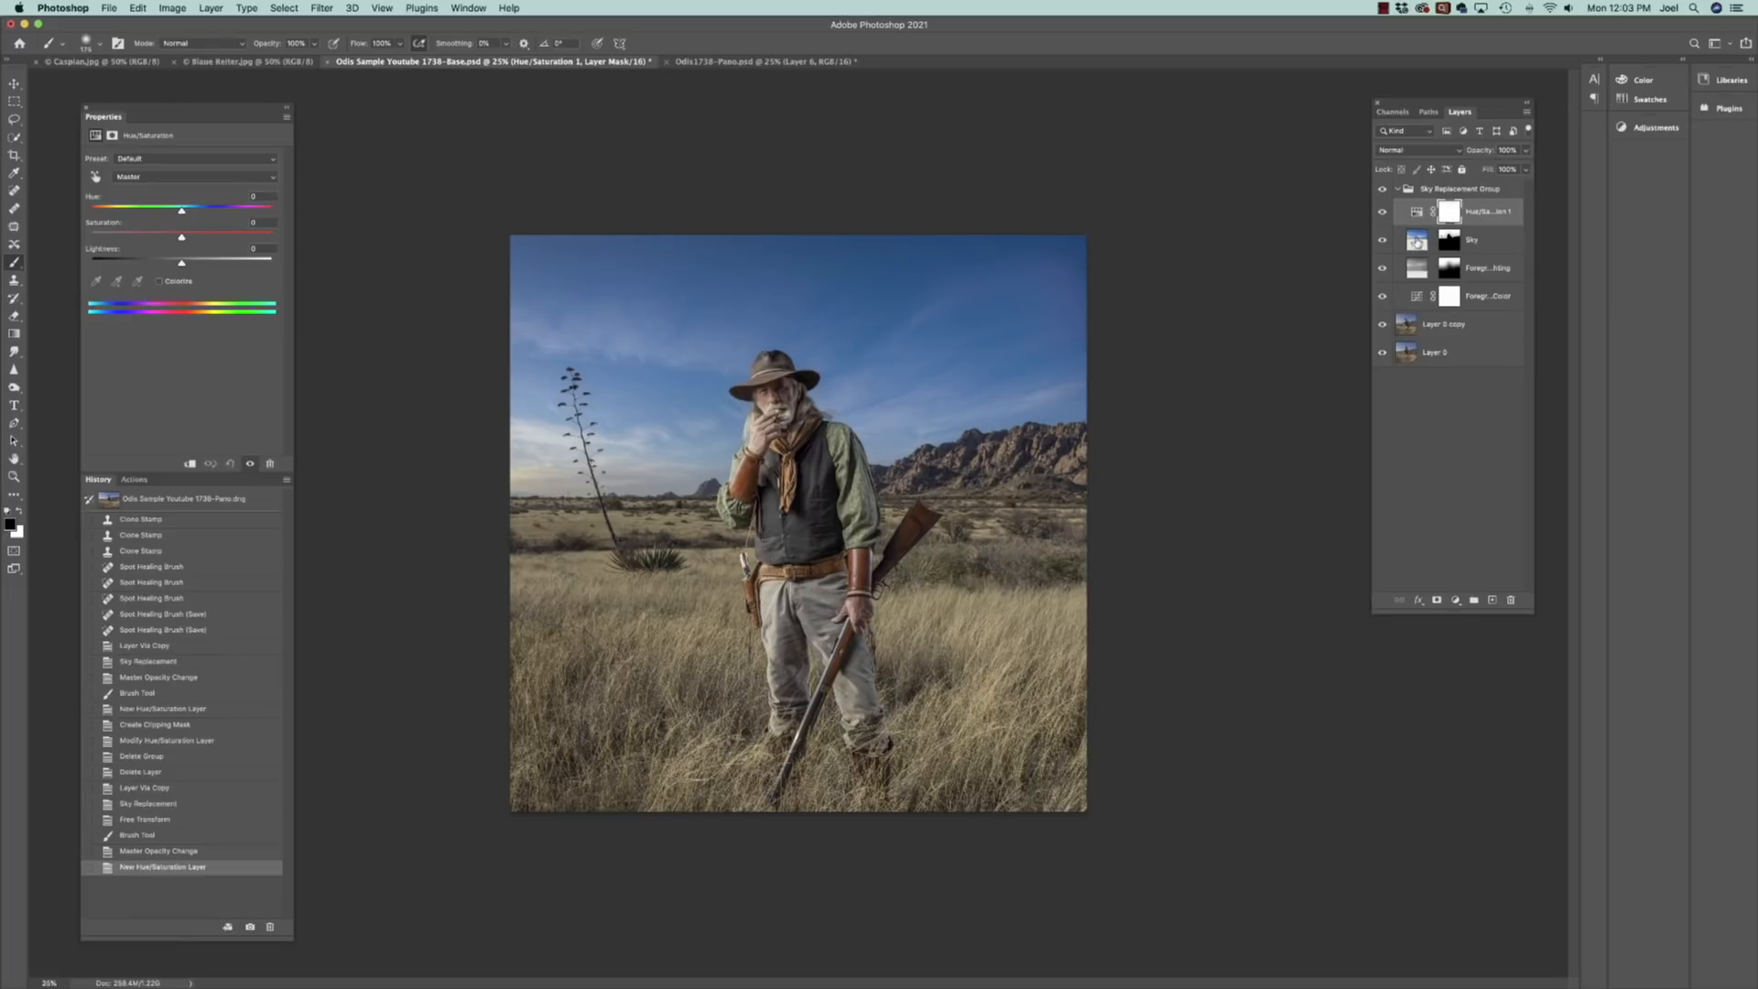
alt+click(1505, 225)
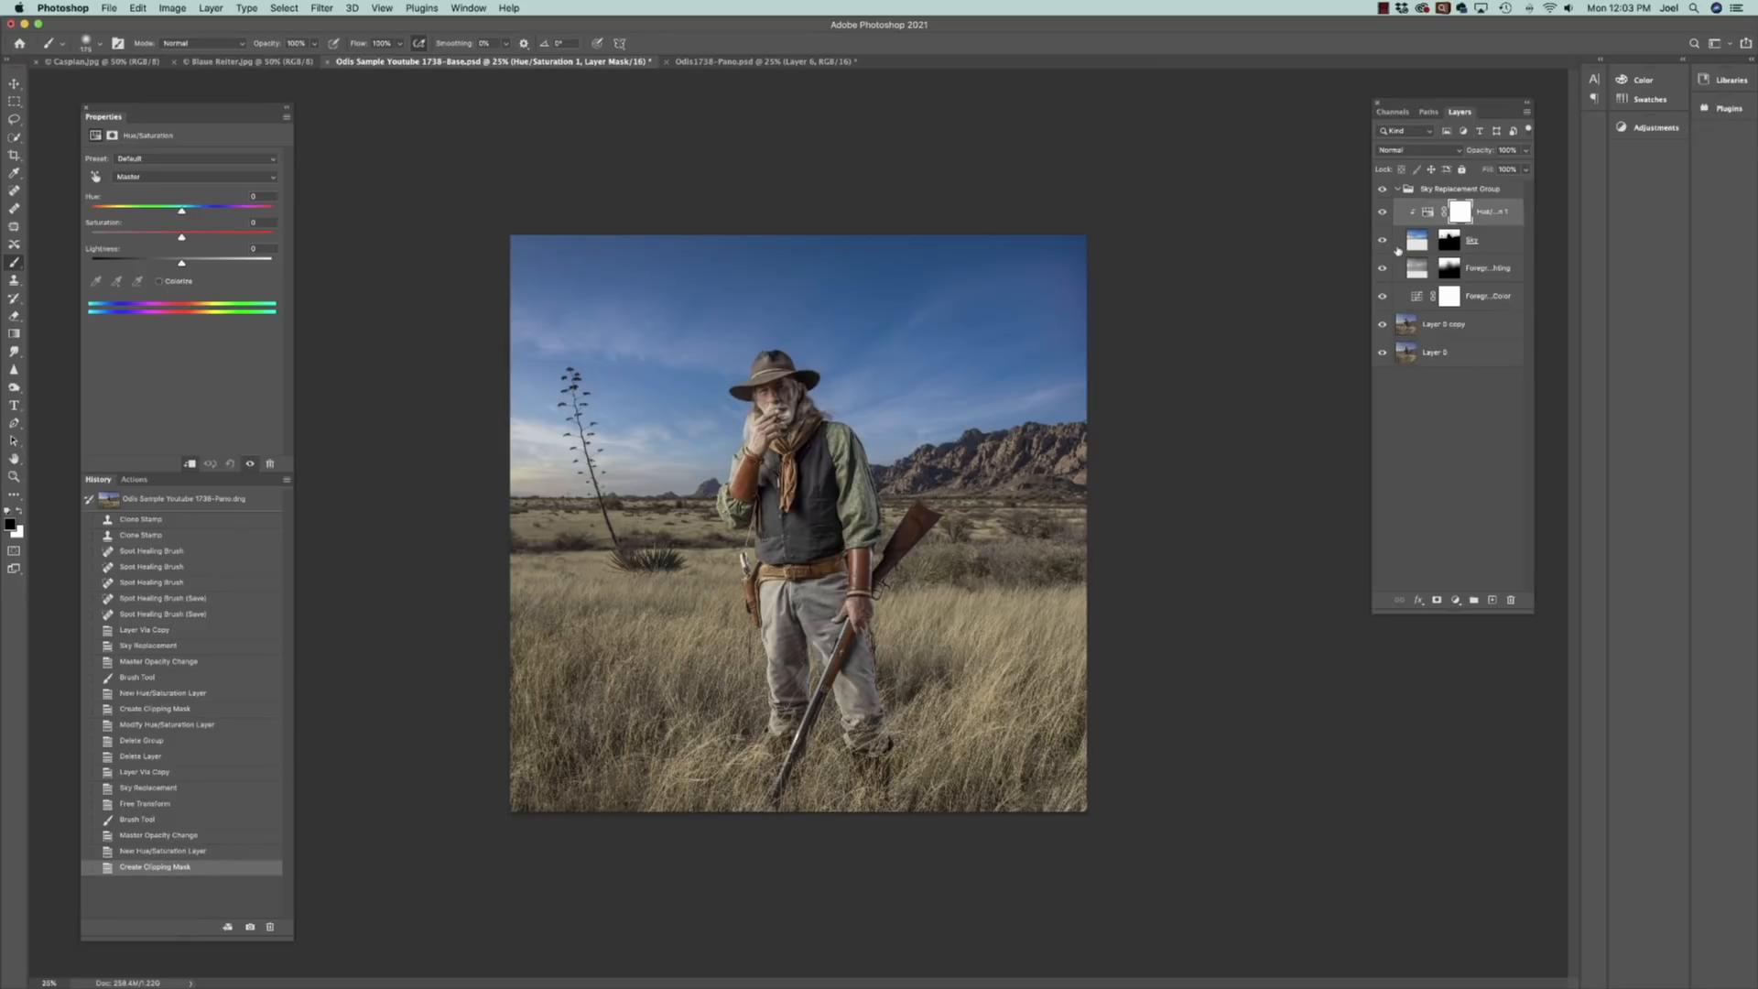
drag(181, 237, 168, 240)
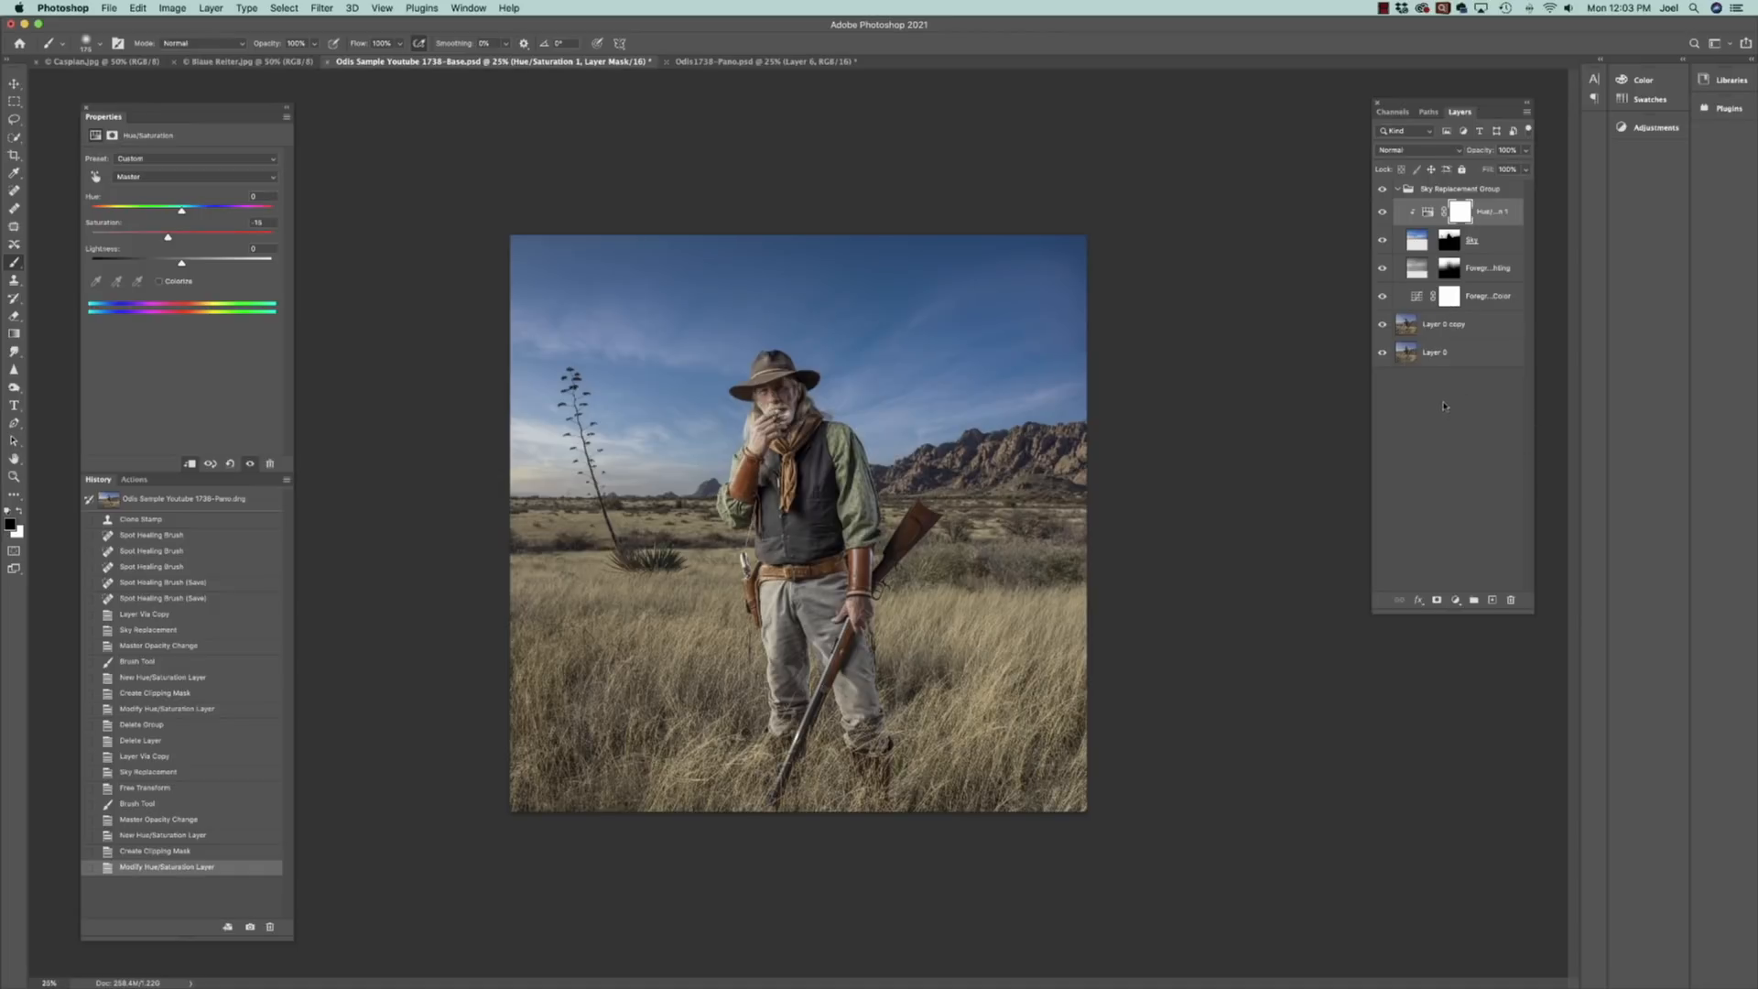
Collapse the Sky Replacement Group and create an Overlay-mode layer filled with 50% gray above it
click(1489, 410)
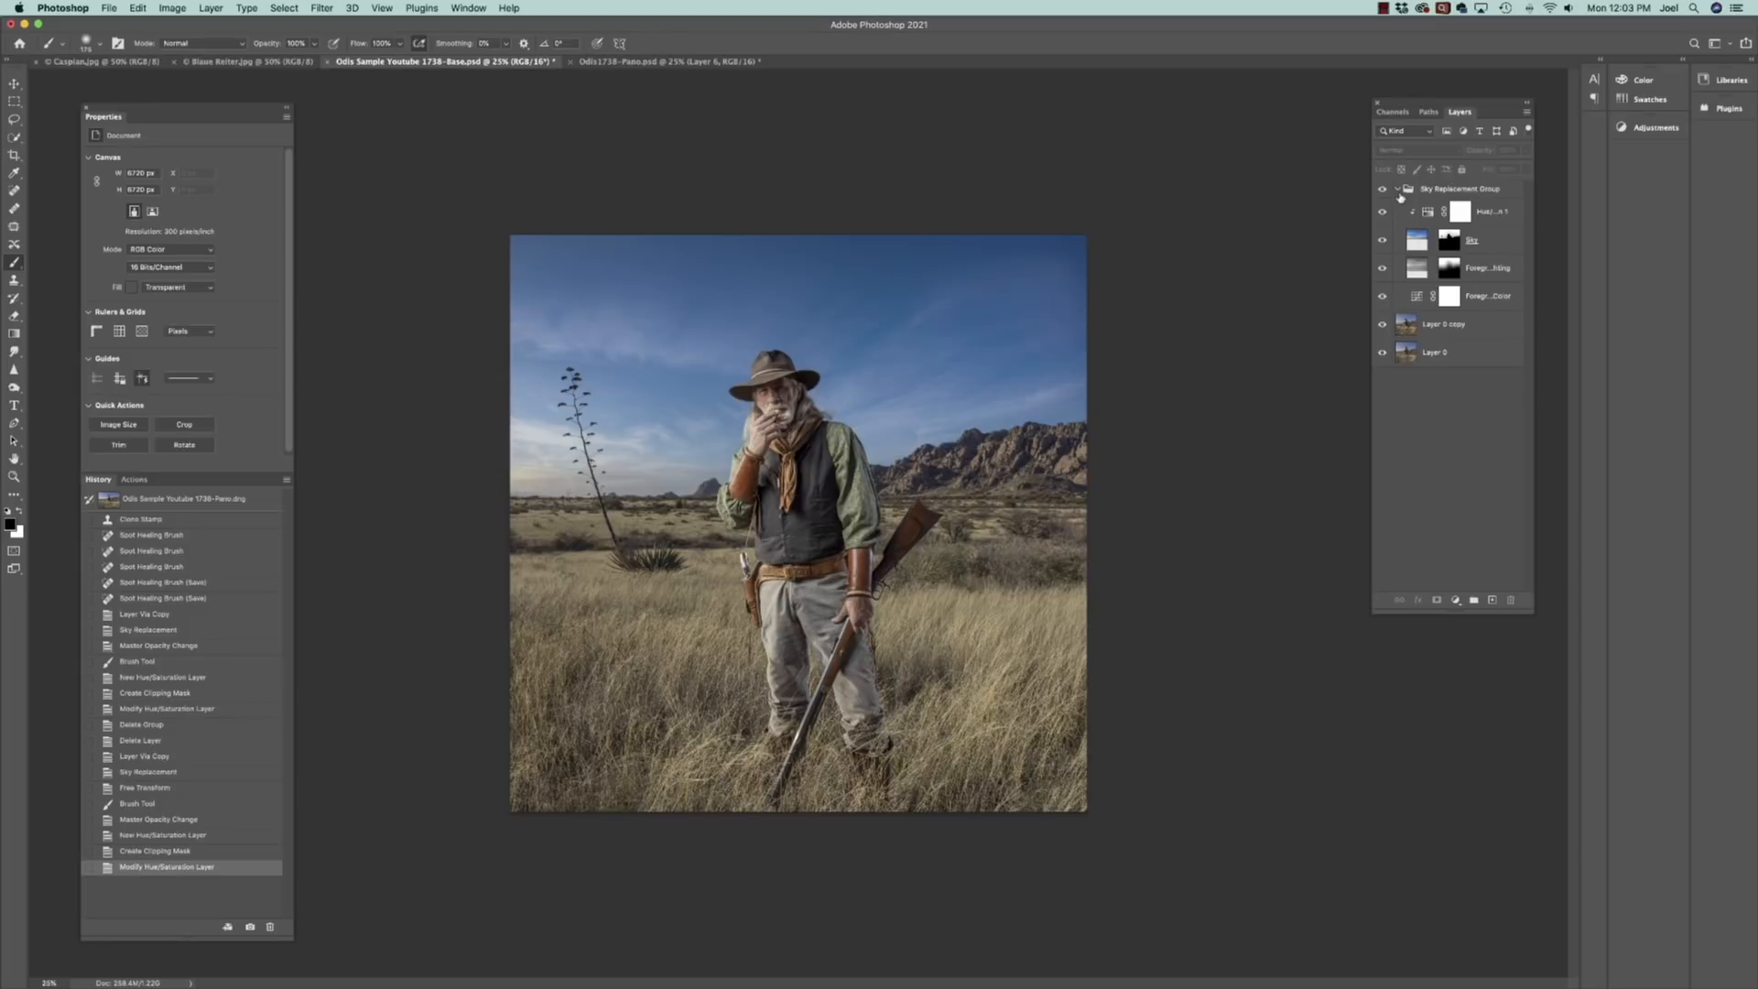
click(1400, 195)
click(1396, 190)
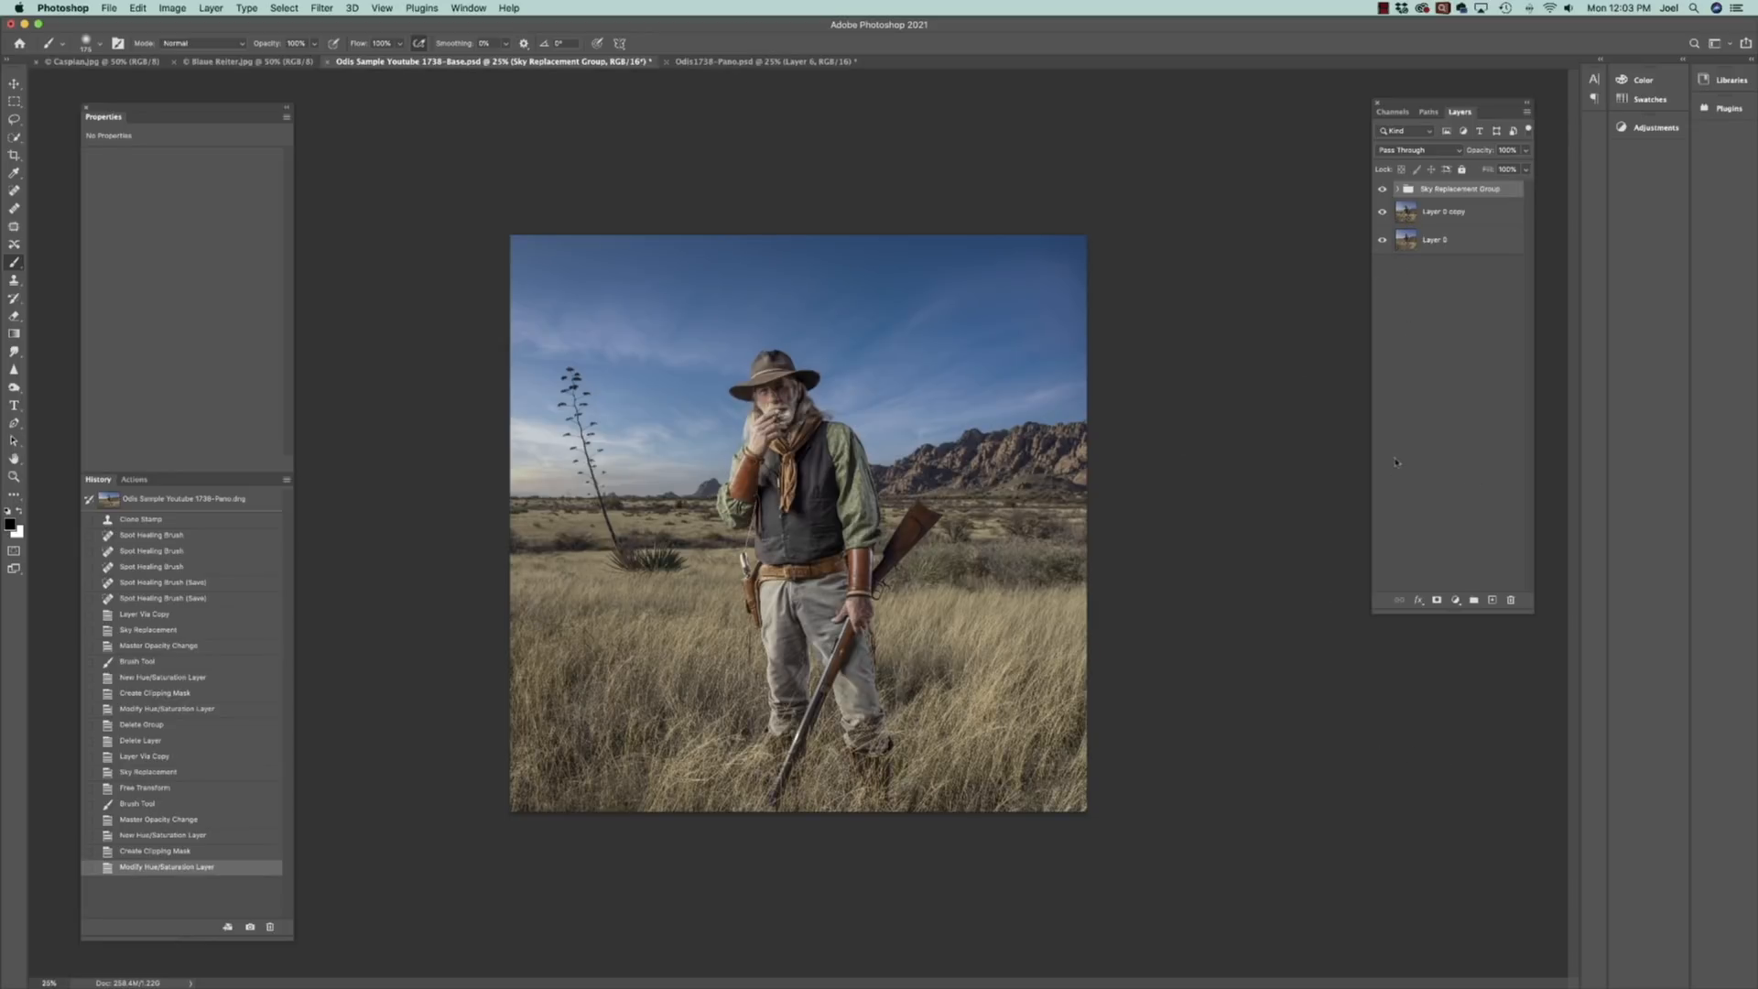
key(super+shift+n)
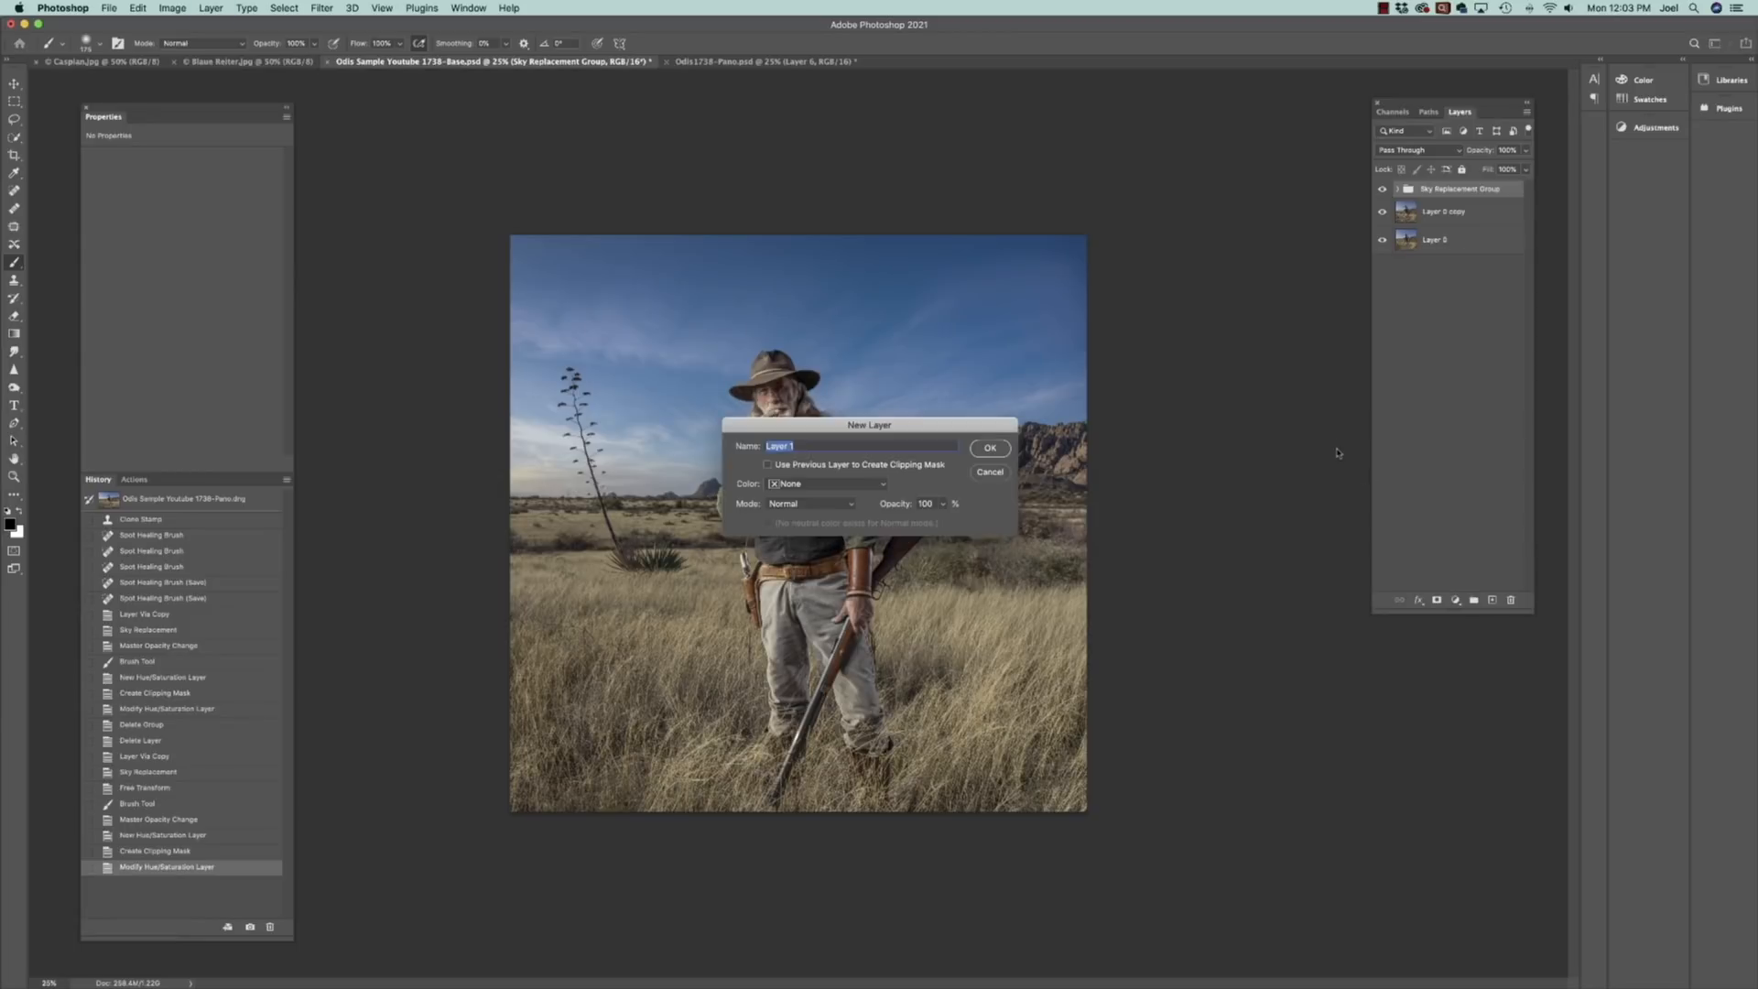
click(793, 505)
click(820, 667)
click(768, 523)
click(992, 450)
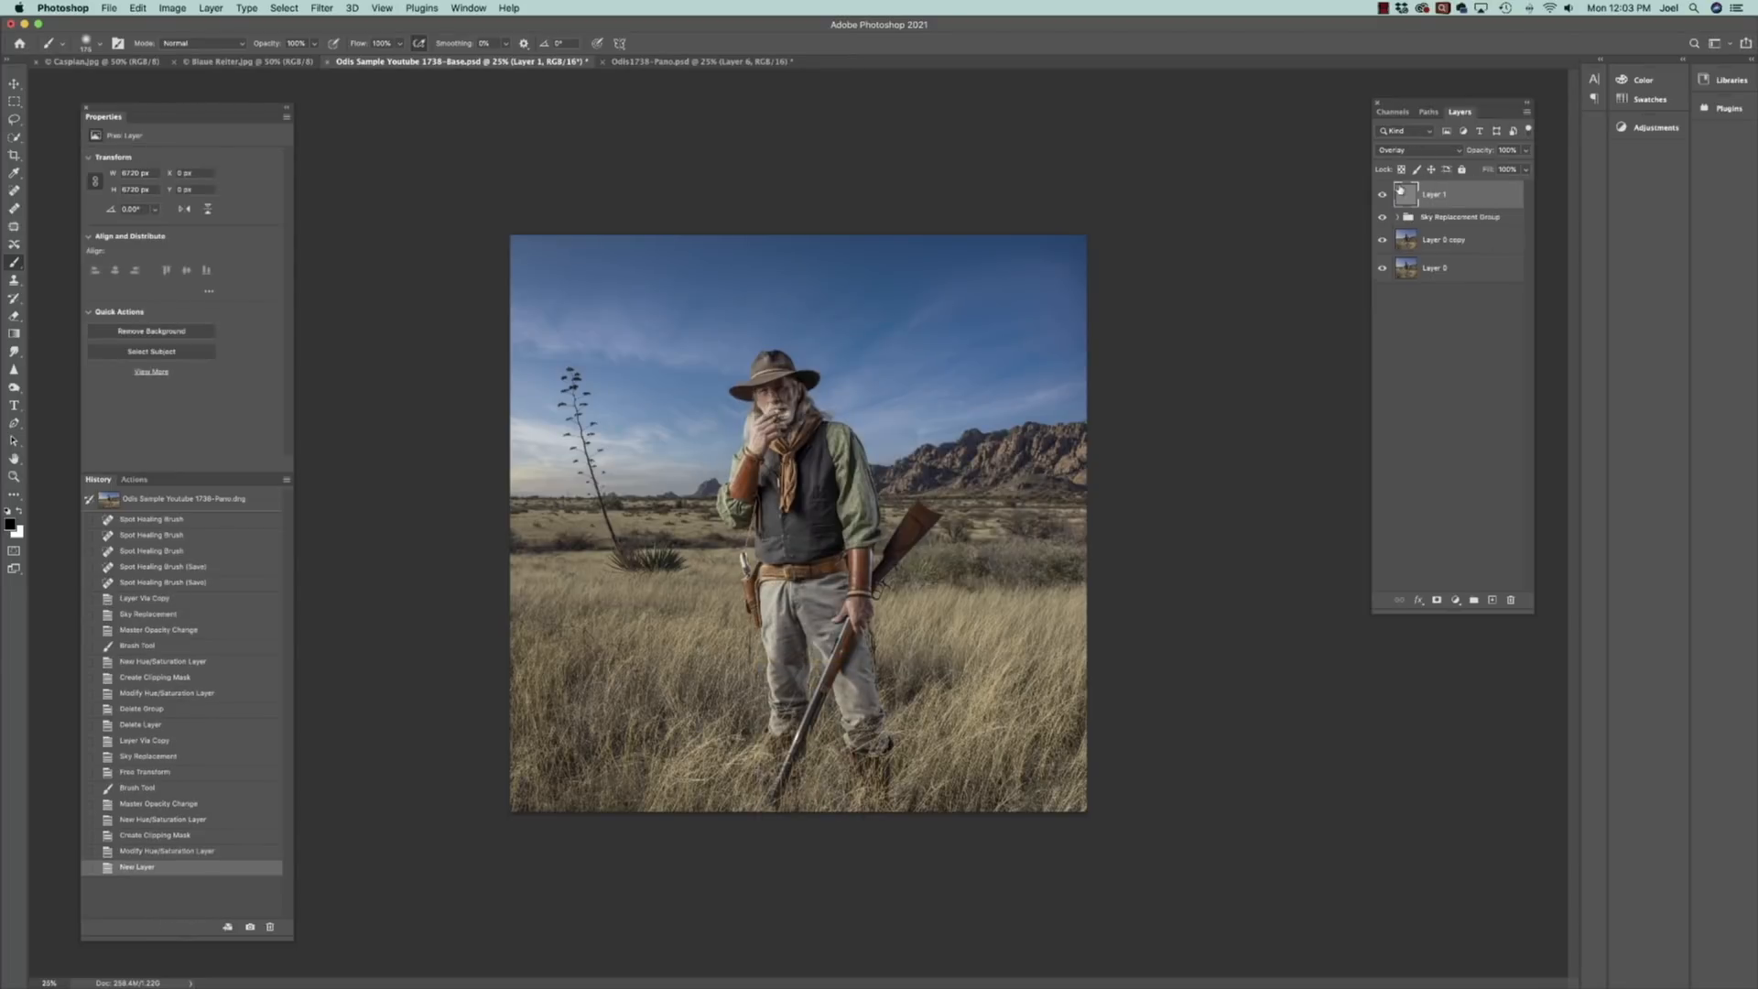
Dodge the man's shadowed eye area and forehead under the hat brim on the gray Overlay layer, with range Midtones and 7% exposure
click(15, 391)
click(70, 385)
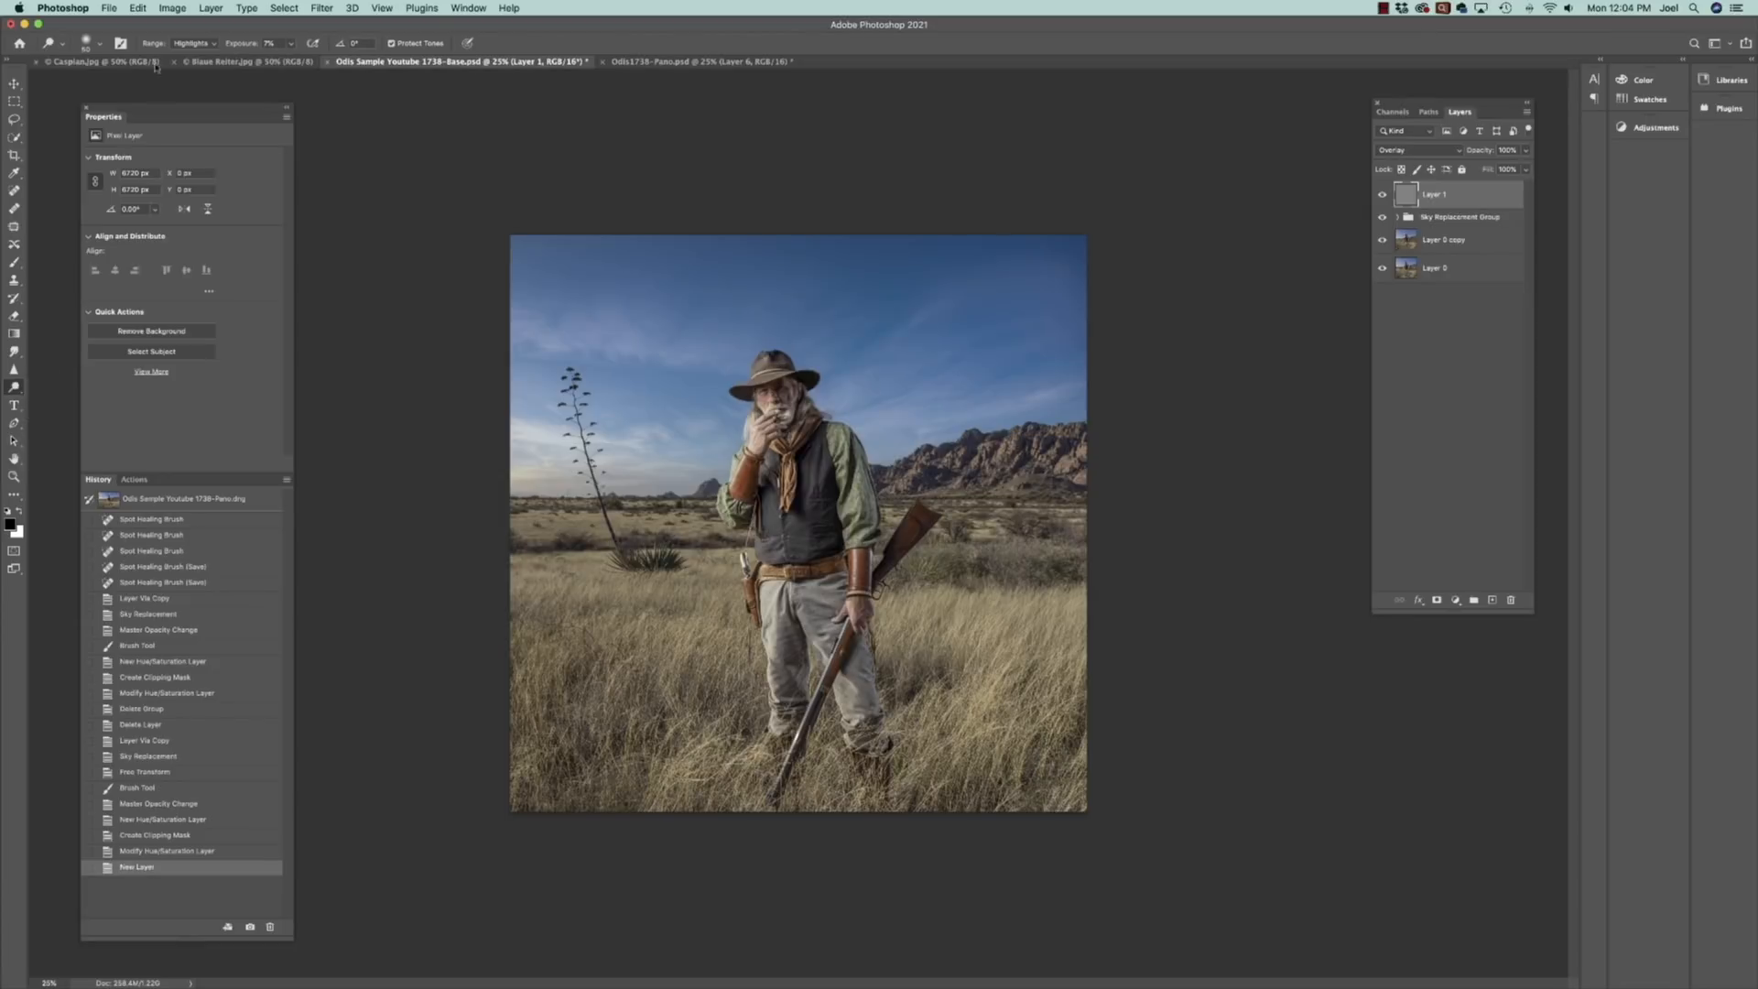
click(192, 43)
click(191, 30)
key(super+plus)
key(super+plus)
key(super+plus)
key(super+plus)
drag(875, 372, 990, 163)
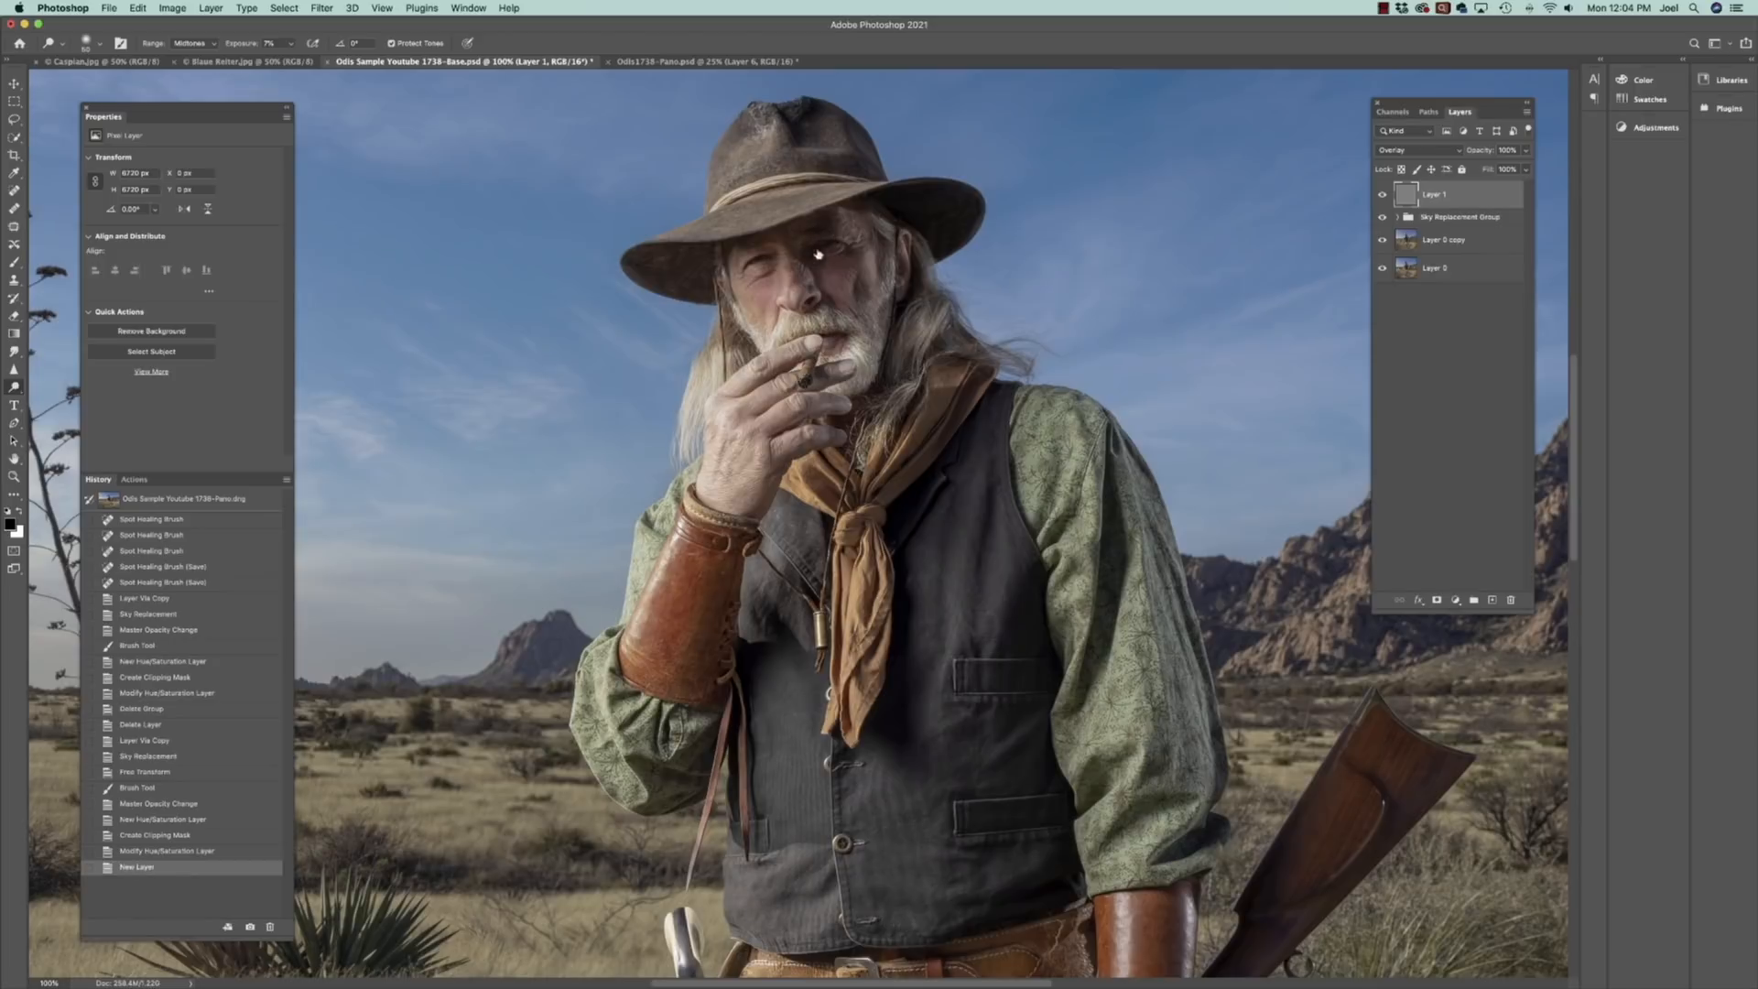
mouse_move(837, 249)
mouse_down()
mouse_move(790, 235)
mouse_move(783, 264)
mouse_move(763, 260)
mouse_move(818, 223)
mouse_up()
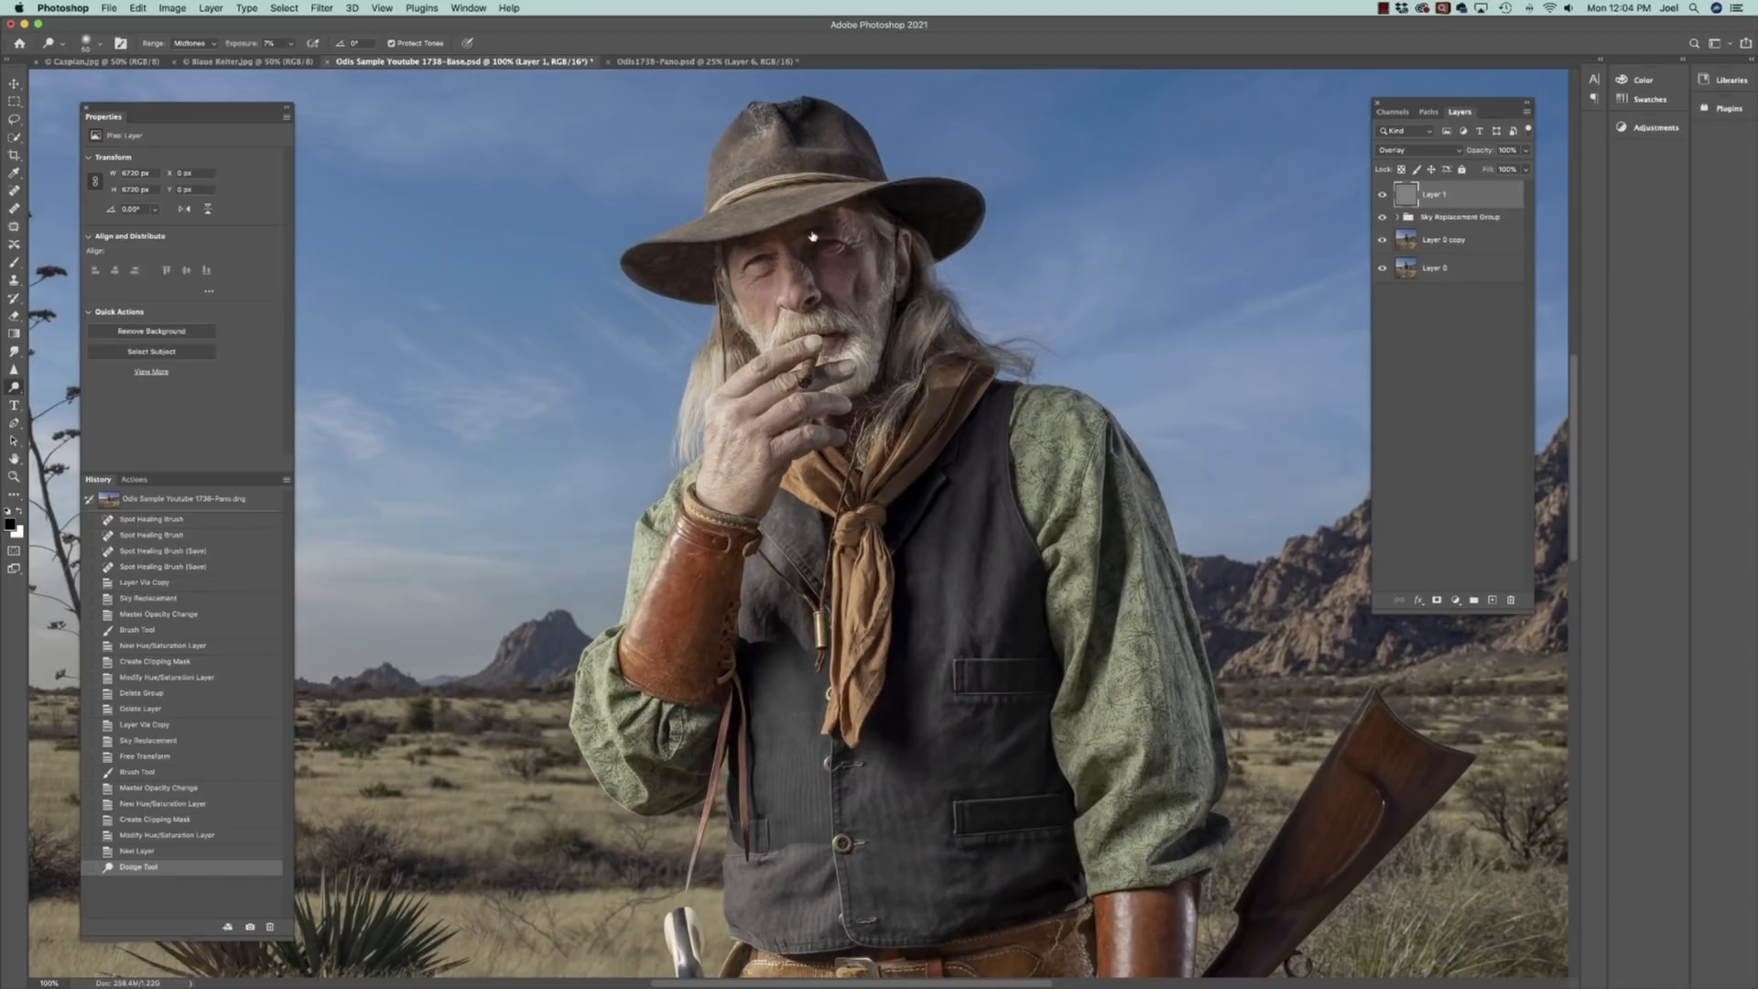
mouse_move(785, 237)
mouse_down()
mouse_move(781, 274)
mouse_move(829, 247)
mouse_up()
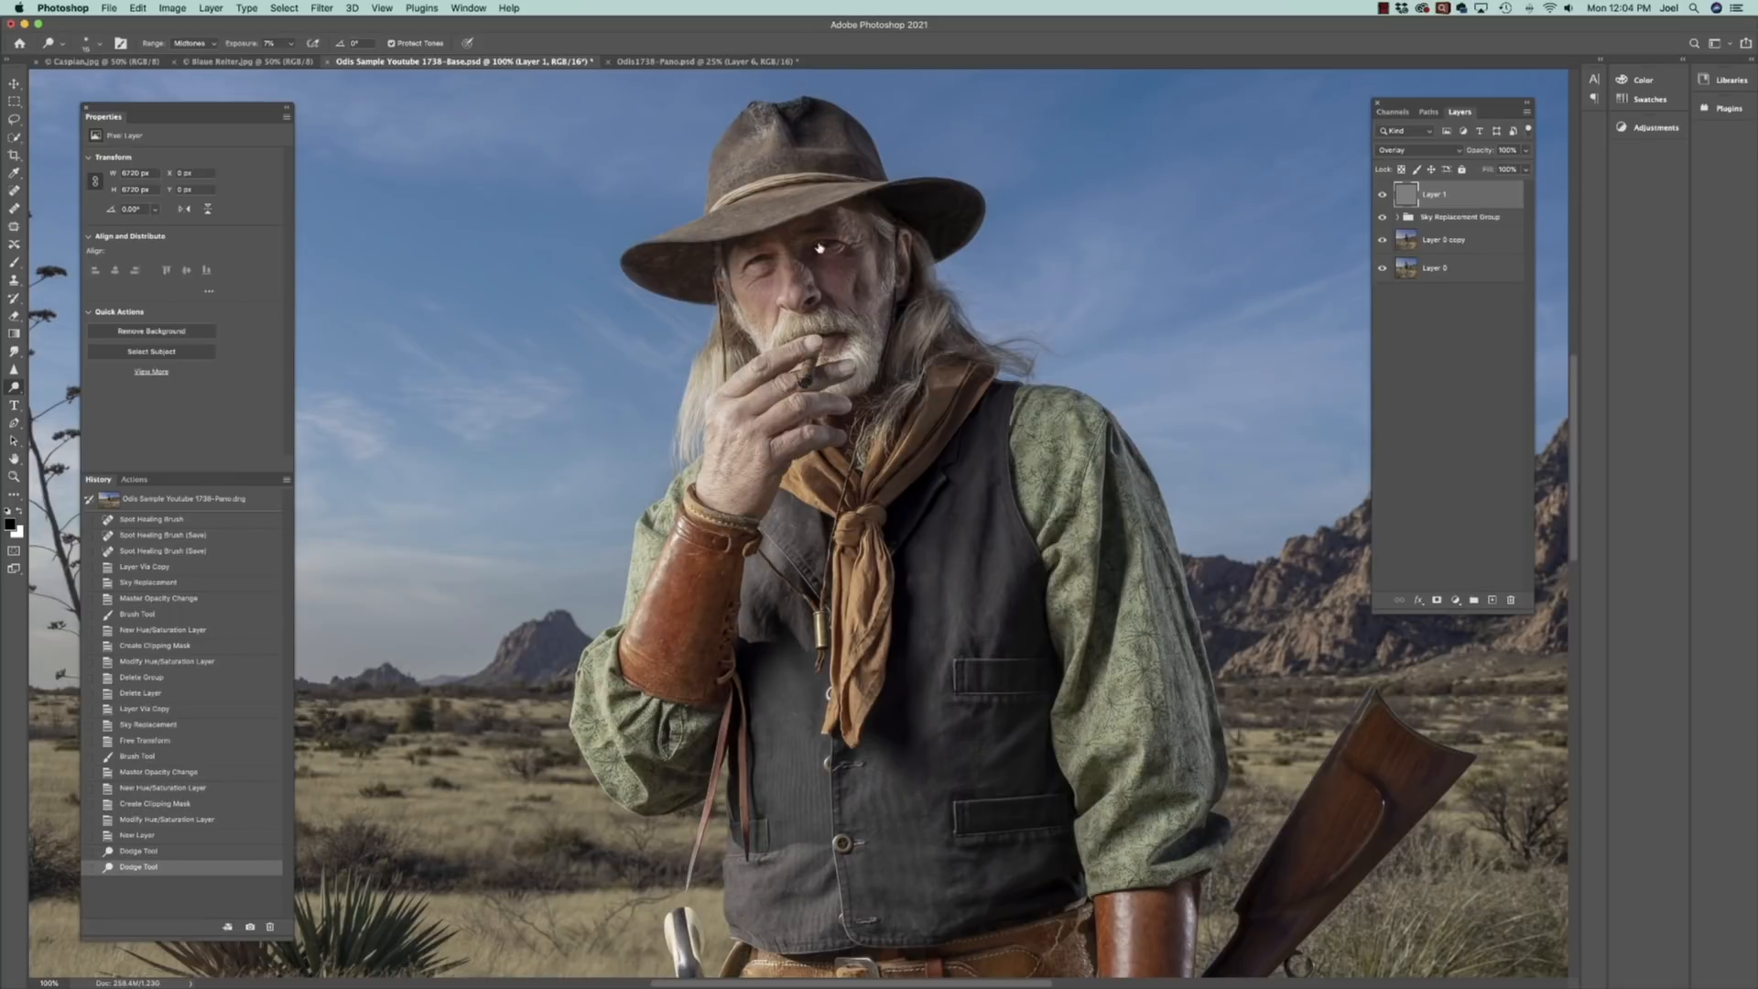
mouse_move(835, 247)
mouse_down()
mouse_move(757, 265)
mouse_move(750, 285)
mouse_move(838, 246)
mouse_move(753, 265)
mouse_move(830, 249)
mouse_up()
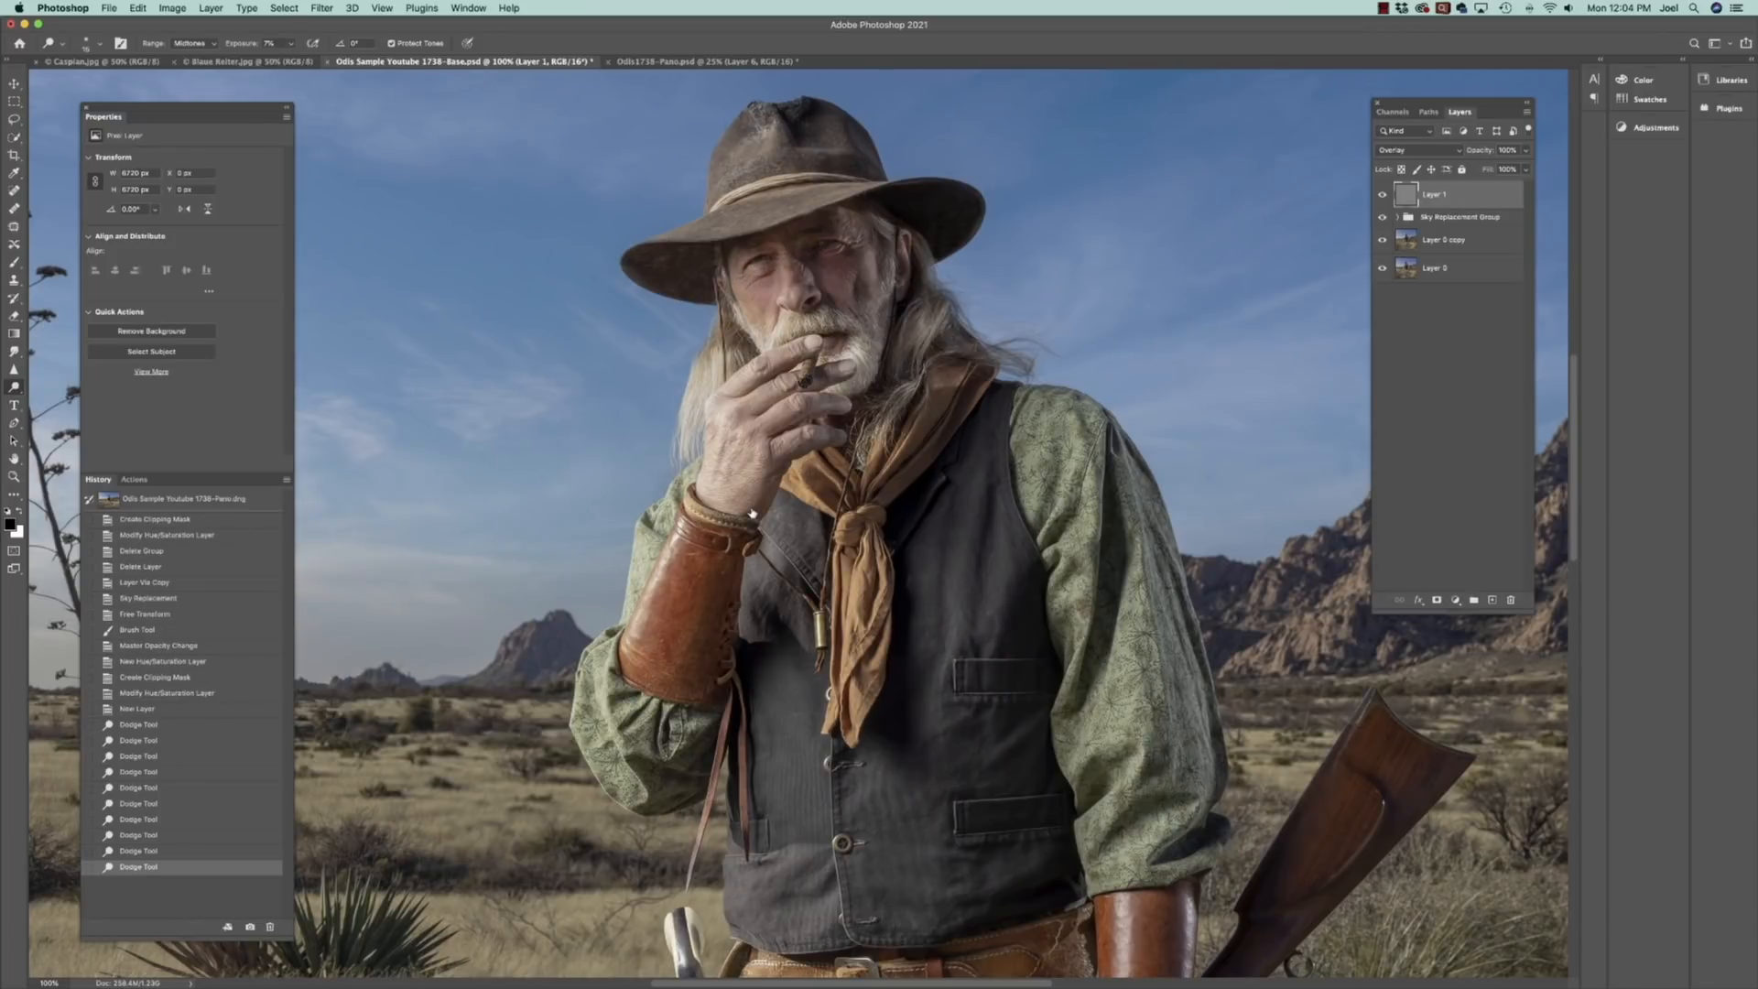
Dodge the shaded cheek beside the man's nose with repeated small dabs on the gray layer
key(super+minus)
key(super+minus)
key(super+minus)
key(super+minus)
key(super+minus)
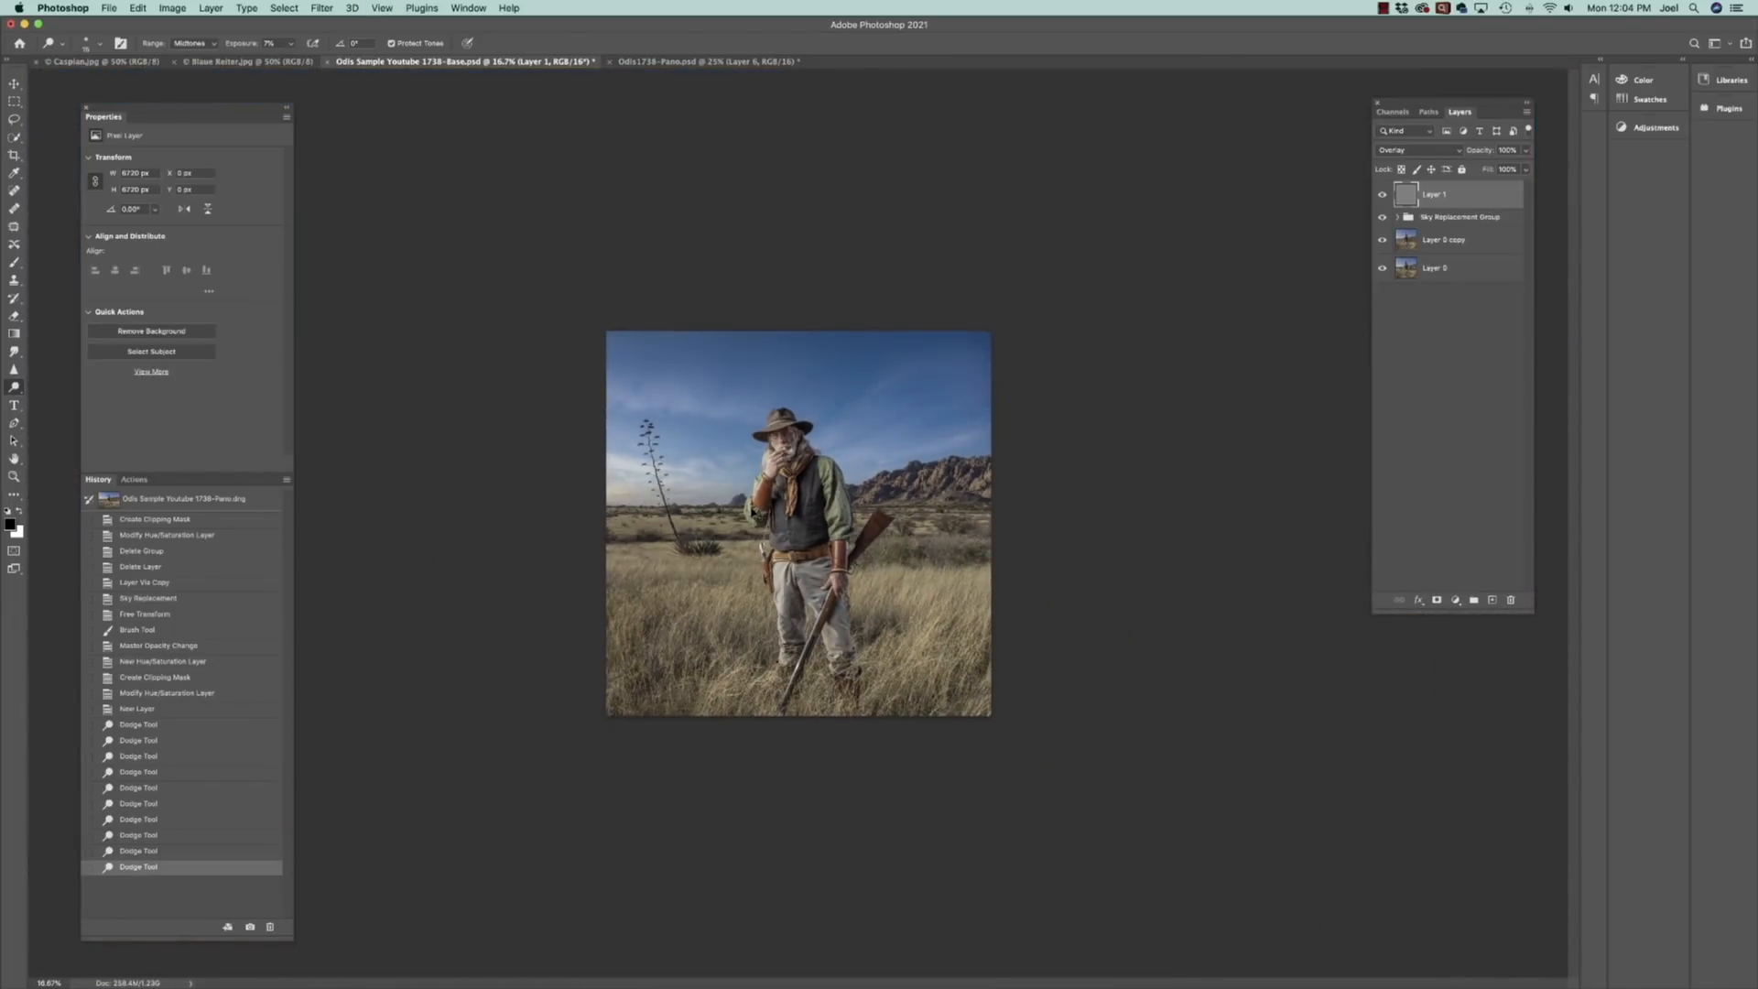
key(super+plus)
key(super+plus)
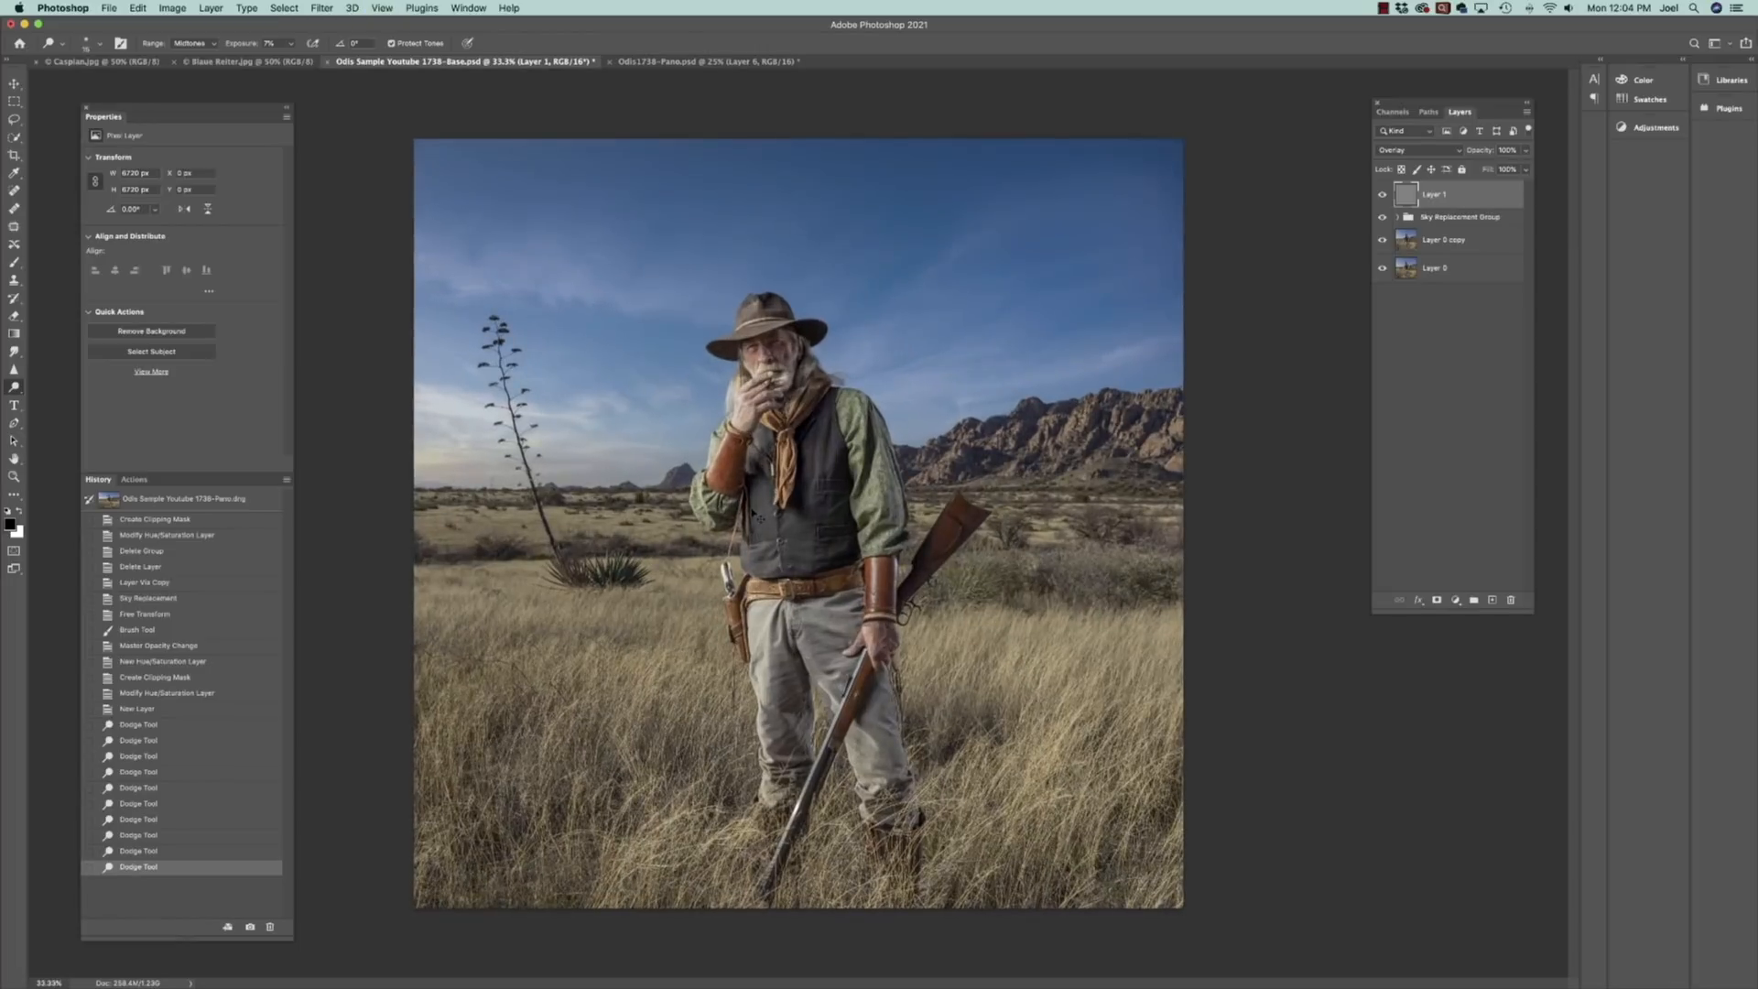
key(super+plus)
key(super+plus)
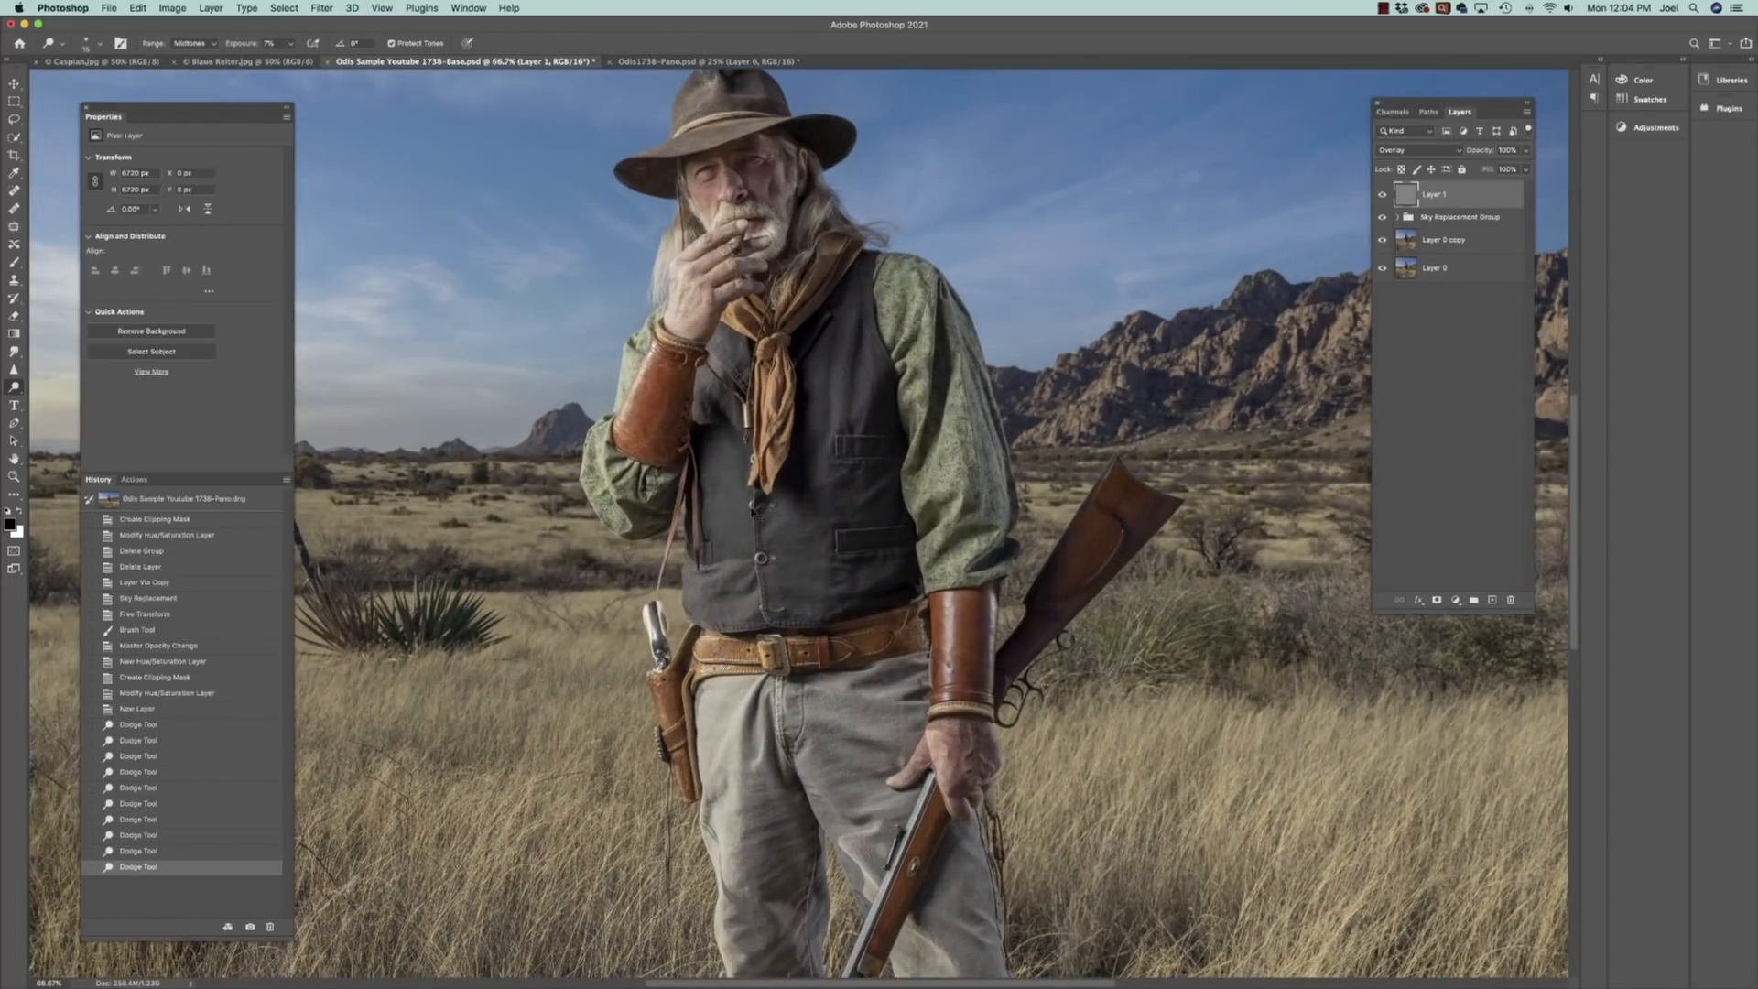
key(super+plus)
drag(914, 377, 835, 636)
click(705, 316)
click(708, 327)
click(708, 326)
click(706, 319)
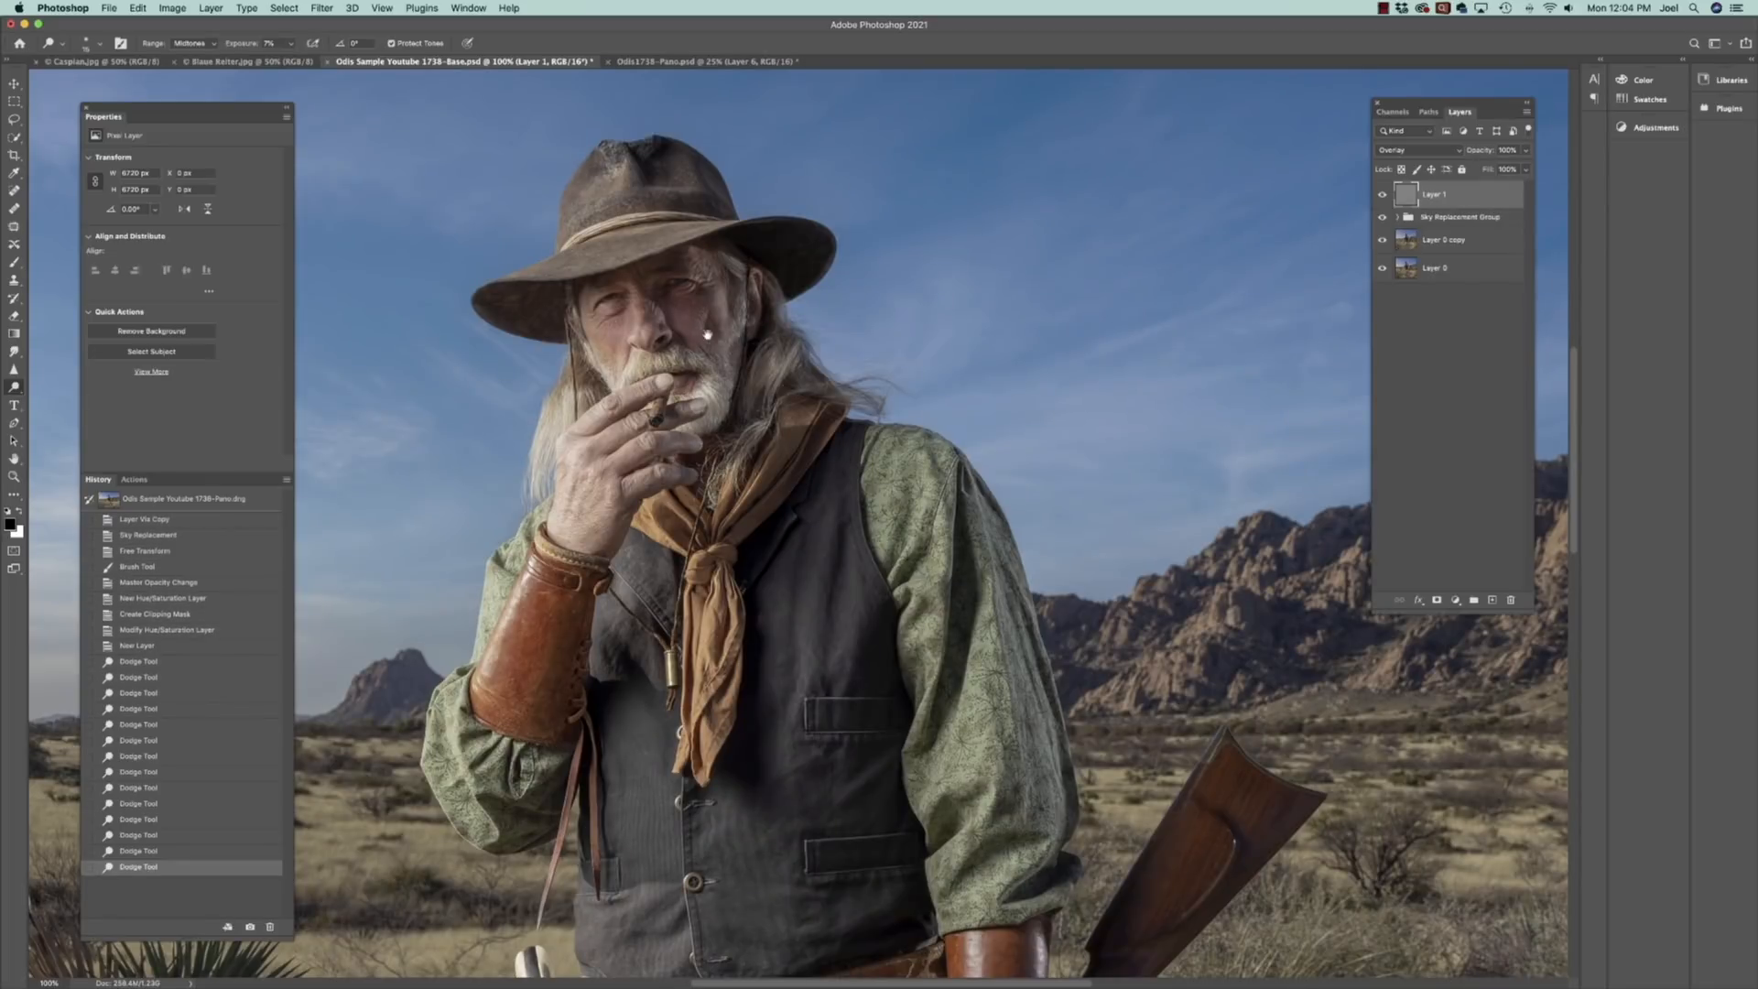
click(705, 320)
Dodge across the face from the shaded cheek to the nose and enlarge the Dodge brush
mouse_move(693, 300)
mouse_down()
mouse_move(692, 354)
mouse_move(708, 288)
mouse_move(626, 317)
mouse_up()
key(bracketright)
key(bracketright)
key(bracketright)
key(bracketright)
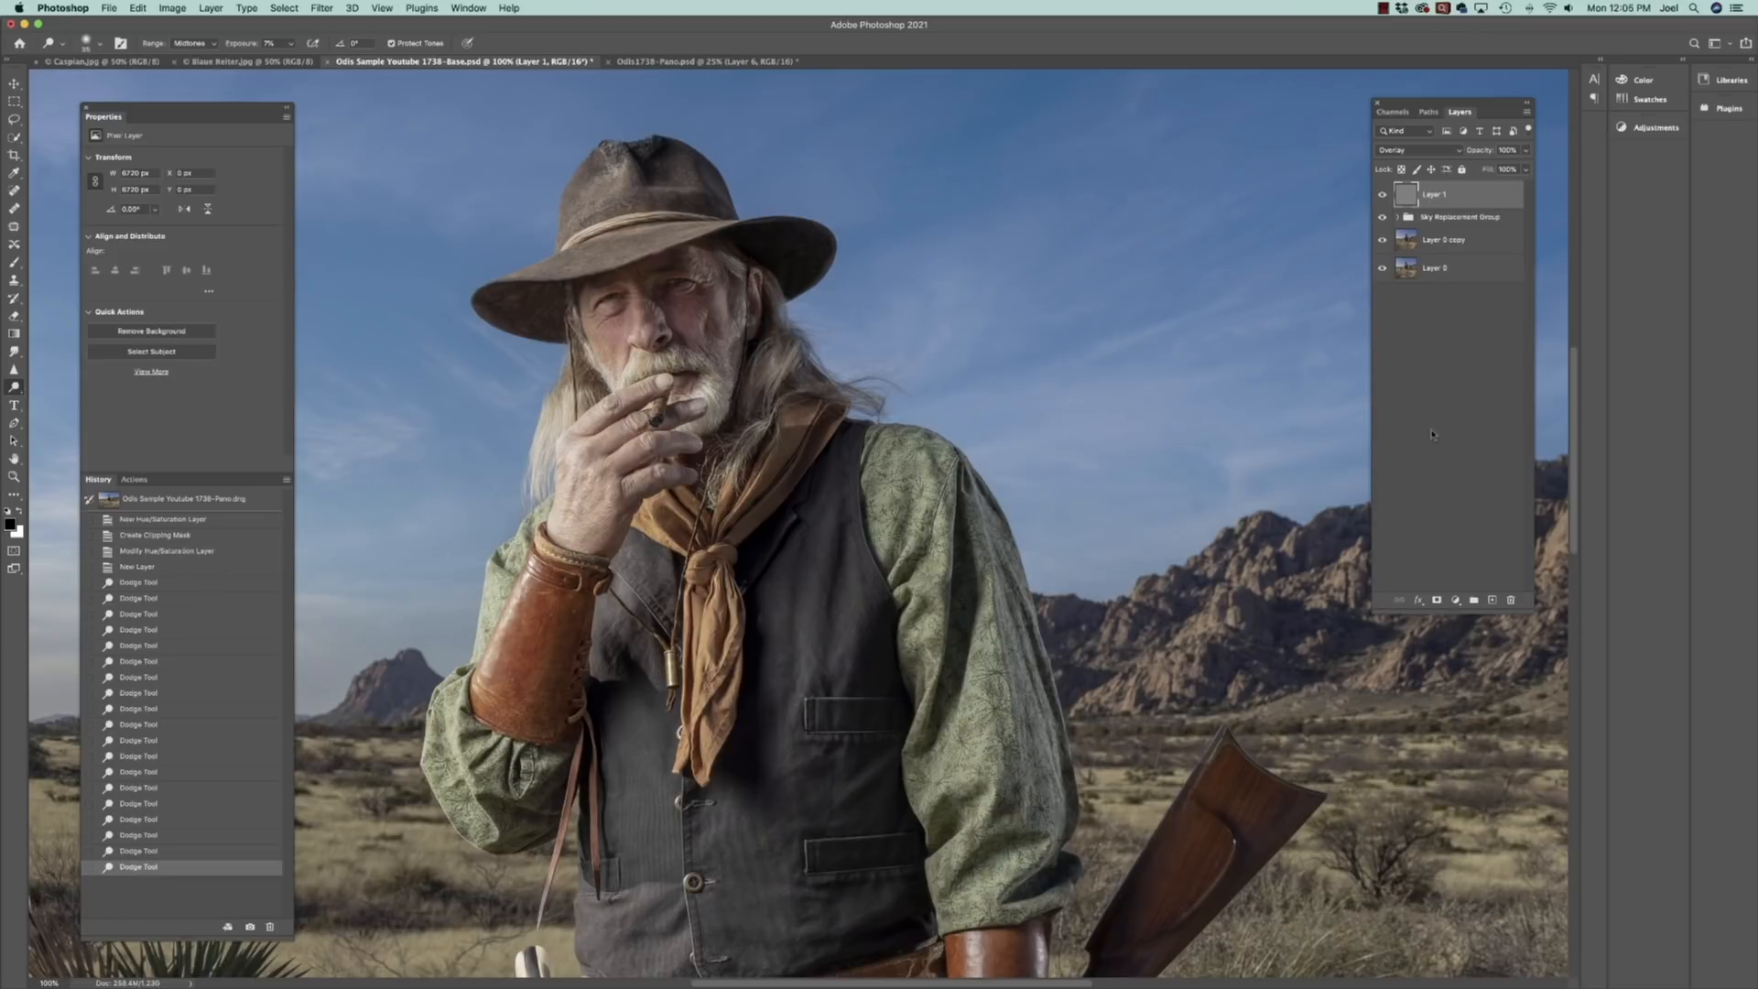
Burn the long hair beside the raised hand with the Burn tool, using range Midtones and 10% exposure
click(13, 386)
click(68, 403)
click(569, 448)
mouse_move(568, 451)
mouse_down()
mouse_move(584, 442)
mouse_move(556, 455)
mouse_up()
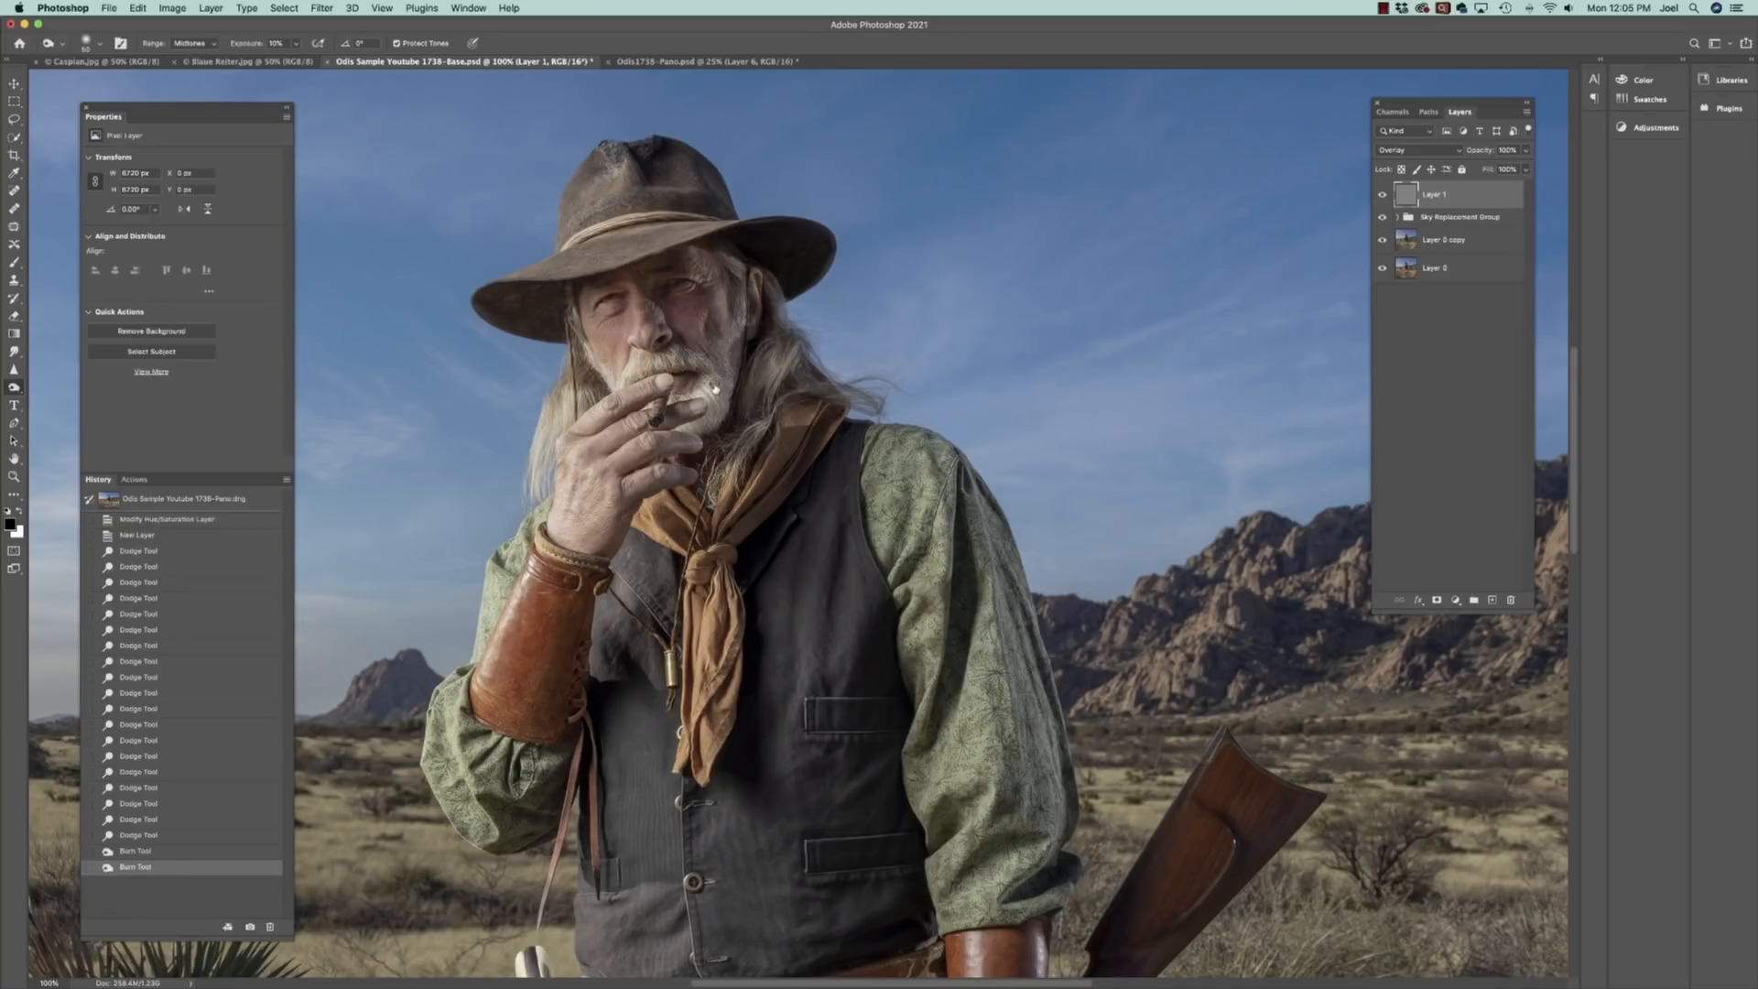
Burn the beard beside the smoking hand with repeated dabs and darken the sleeve of the raised arm
click(703, 393)
click(707, 394)
click(704, 392)
click(704, 391)
click(705, 393)
click(447, 703)
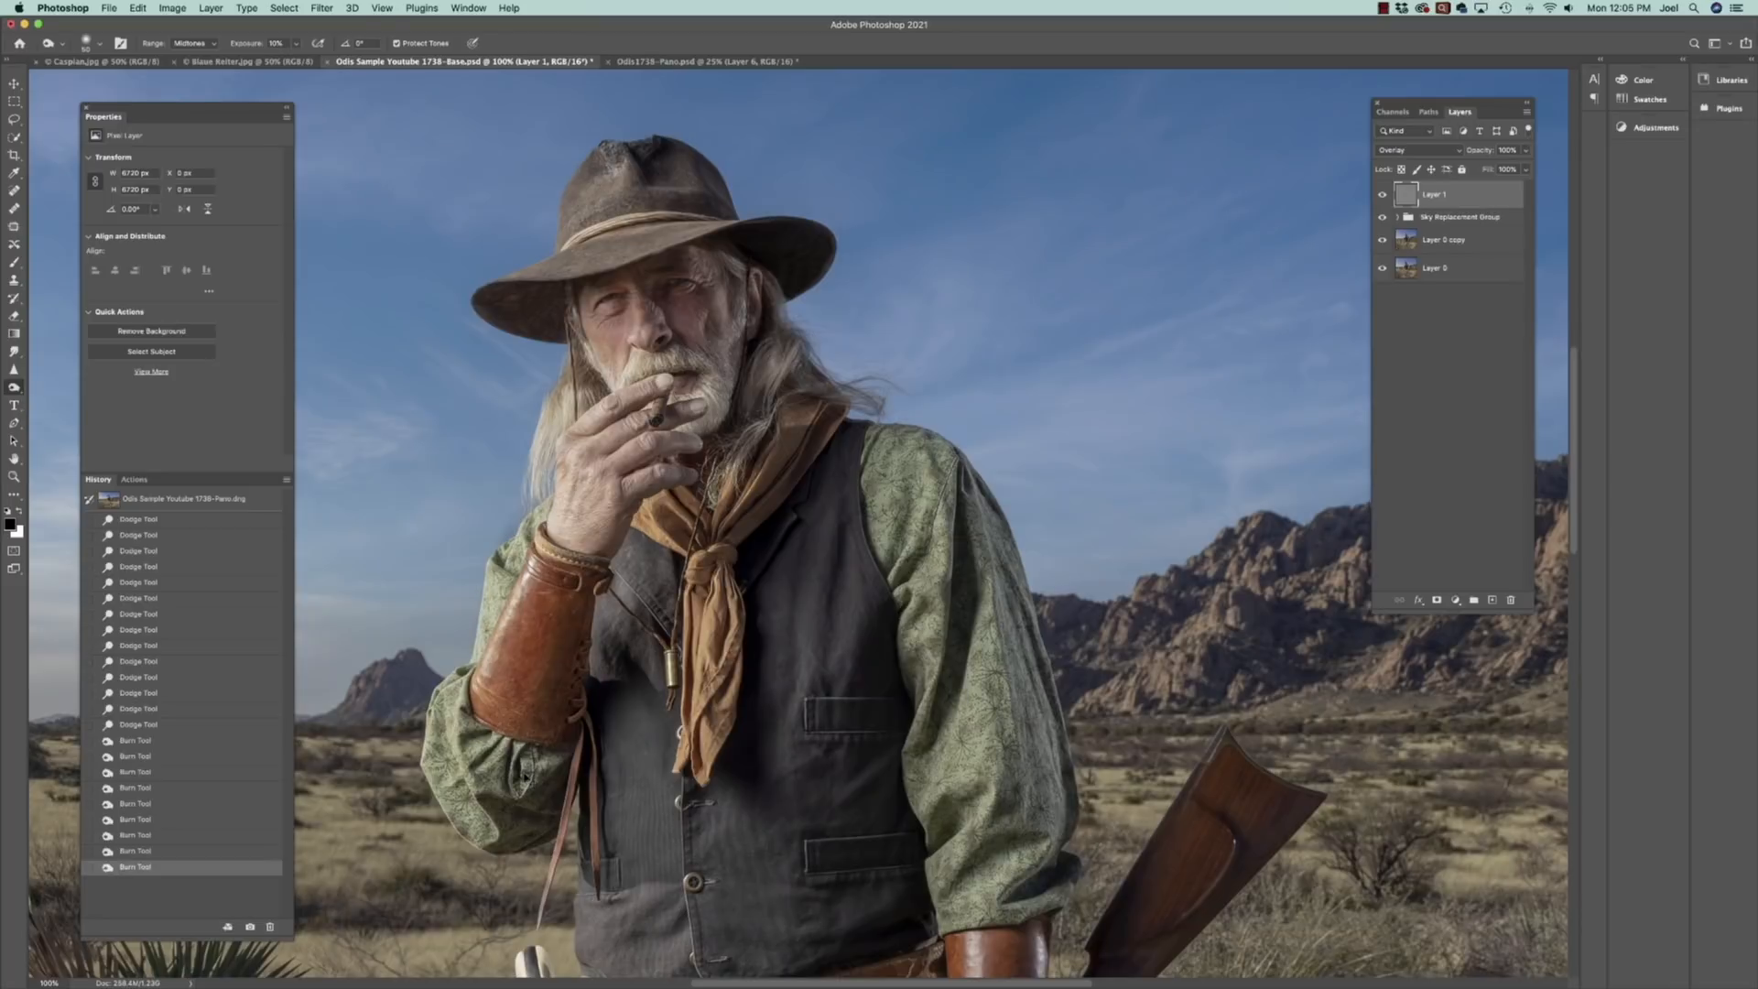
Burn the upper trouser leg below the belt, beside the holster, with a few dabs
key(super+minus)
key(super+minus)
key(super+minus)
key(super+minus)
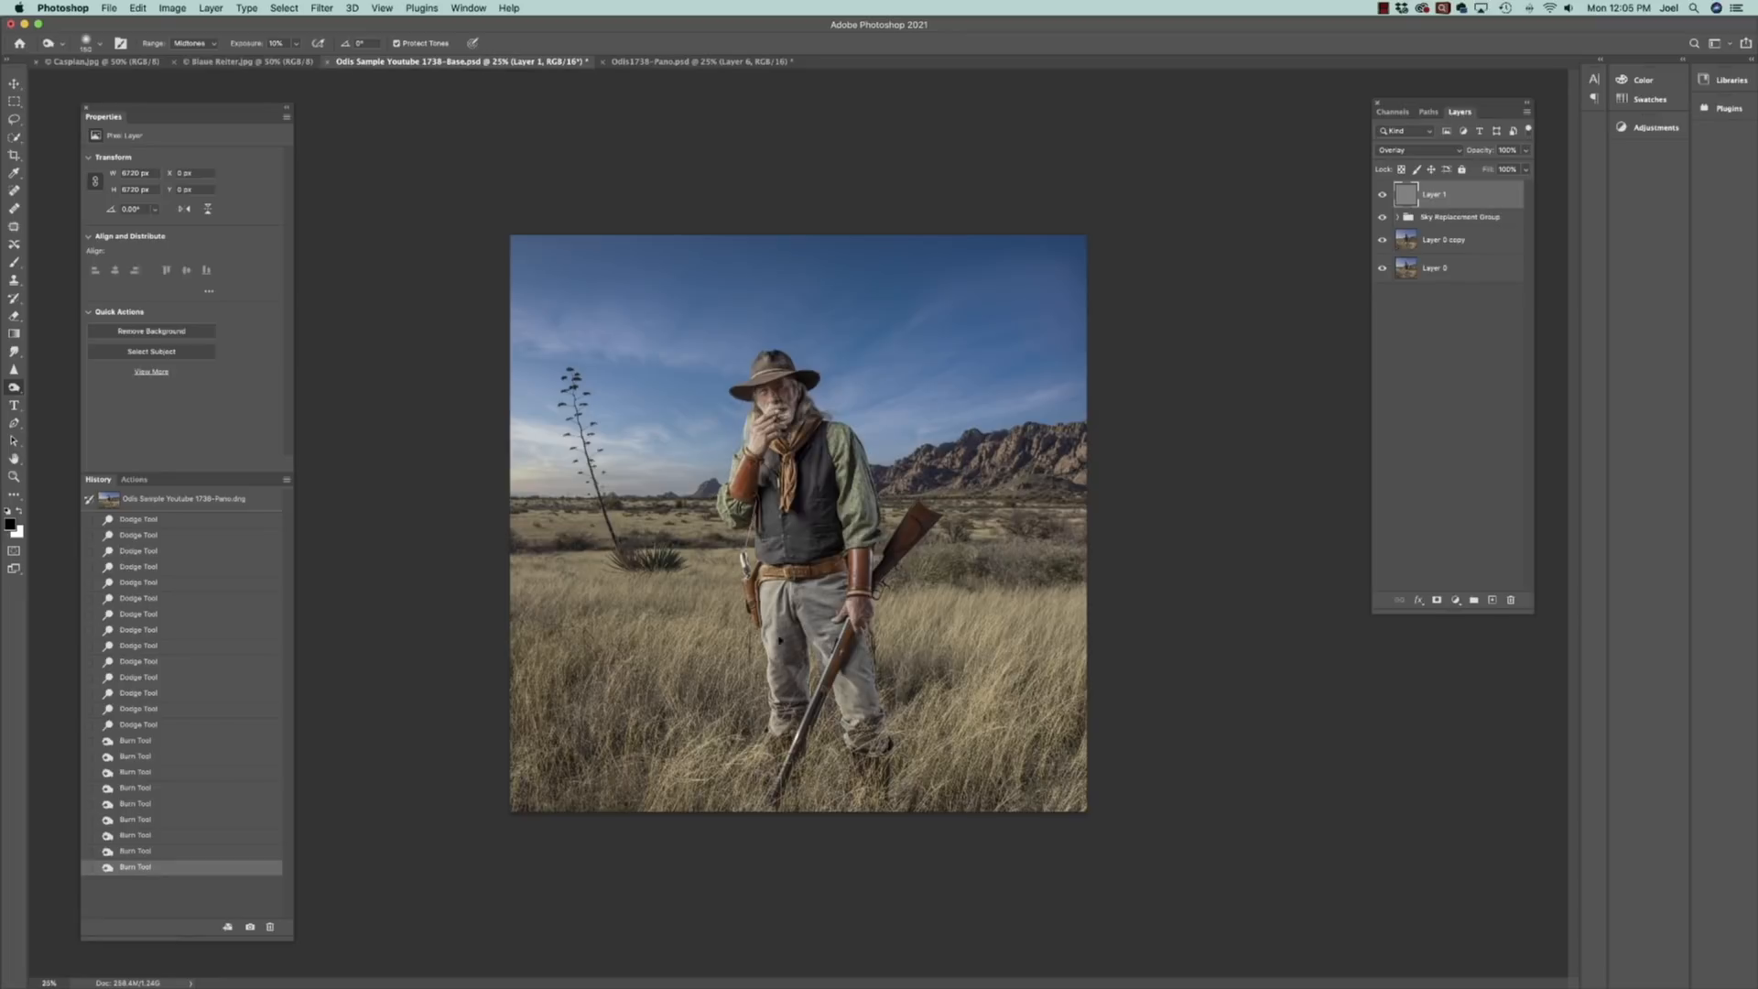
click(760, 594)
click(763, 593)
click(764, 594)
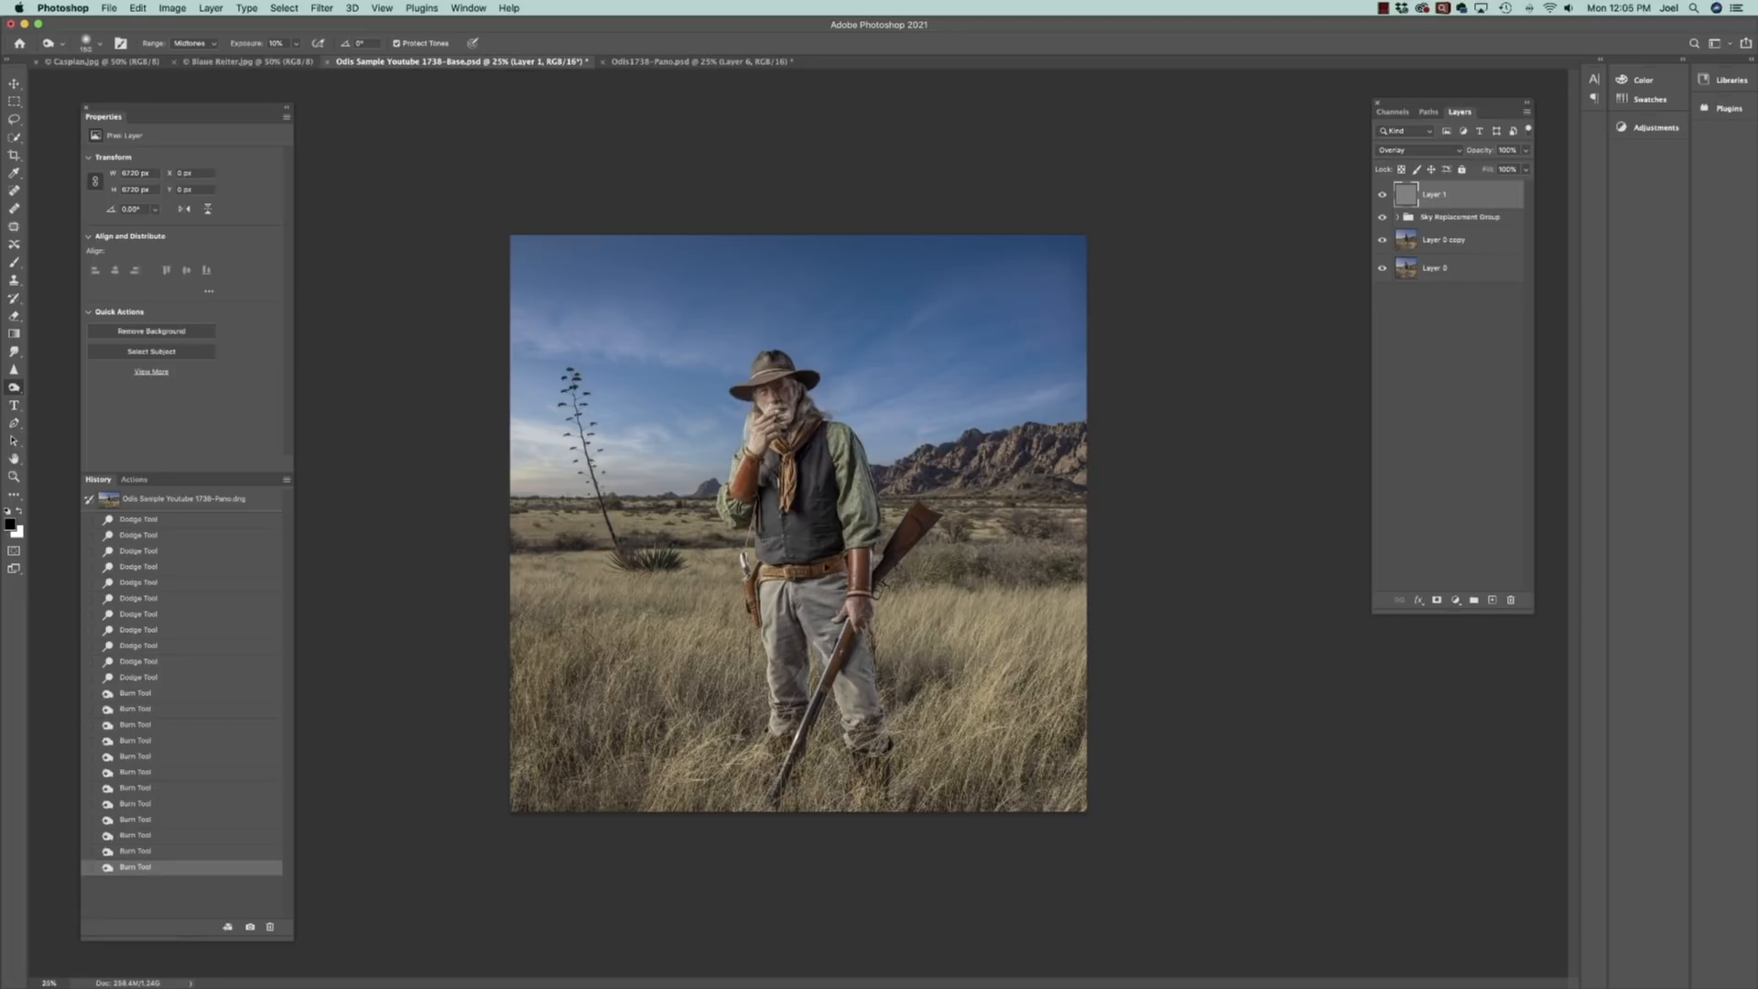
Burn the green sleeve on the rifle side and the edge and front of the dark vest
click(857, 494)
click(847, 535)
click(797, 506)
Add a Levels adjustment, mask out the man with a radial black-to-white gradient, and set its midtones to about 0.63
click(1457, 601)
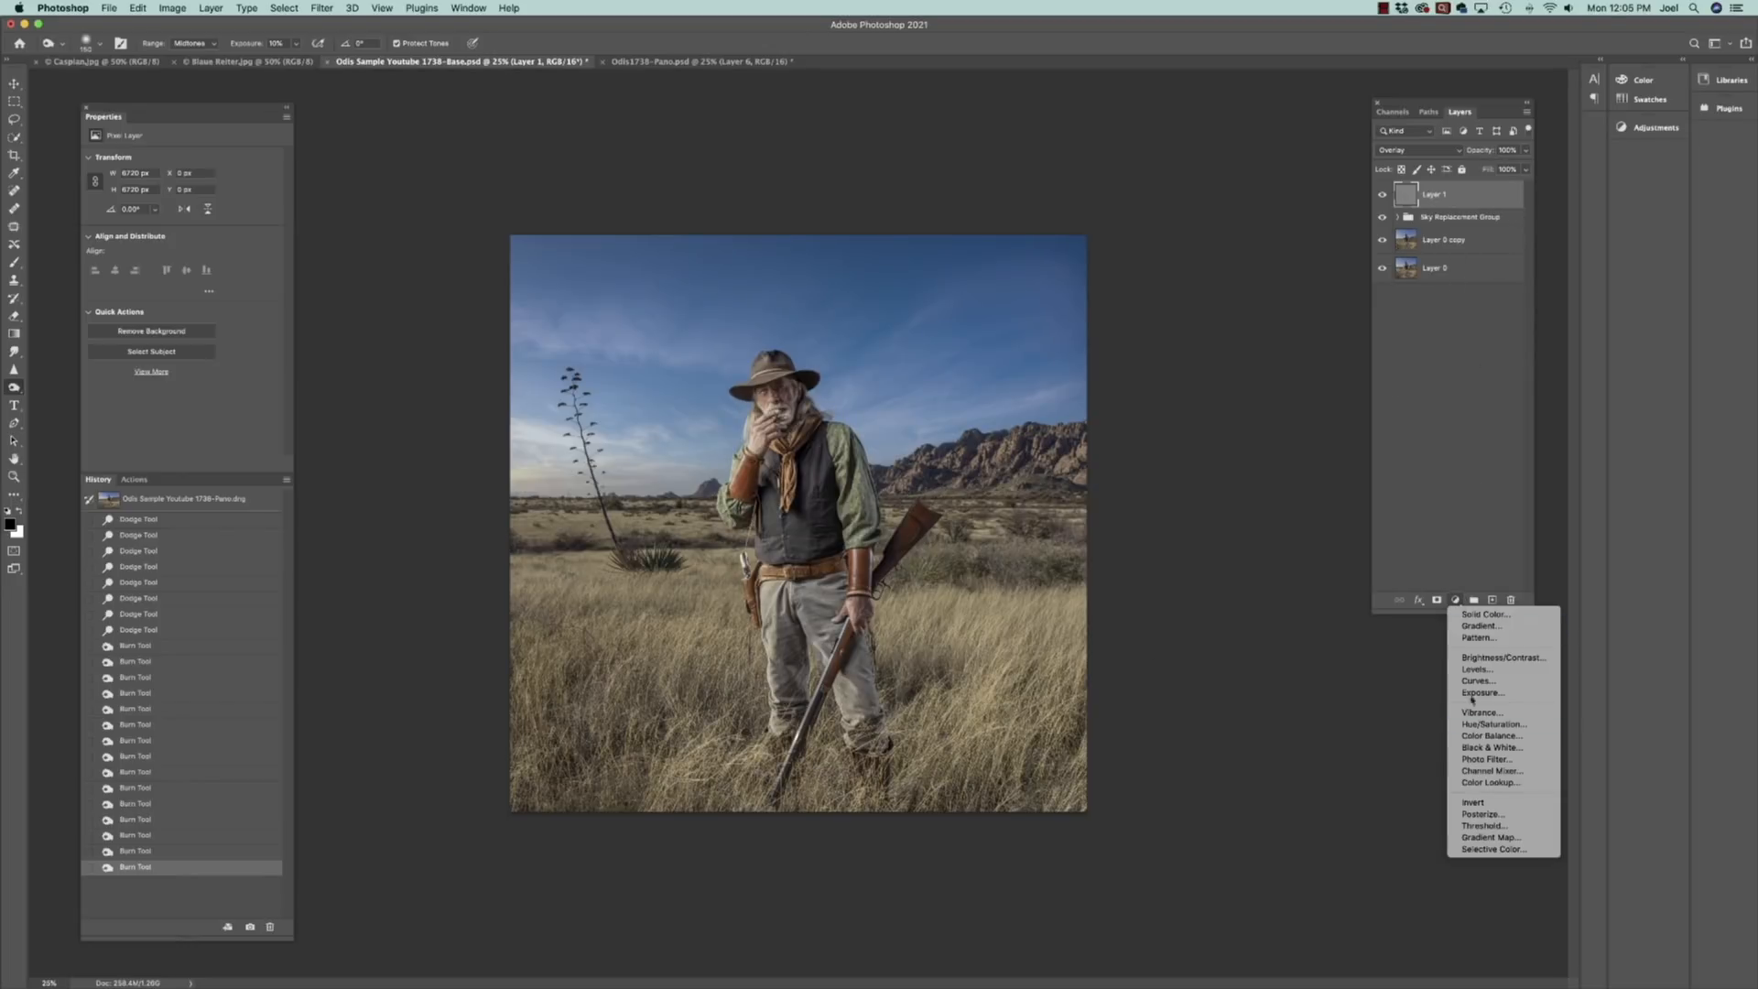
click(1493, 672)
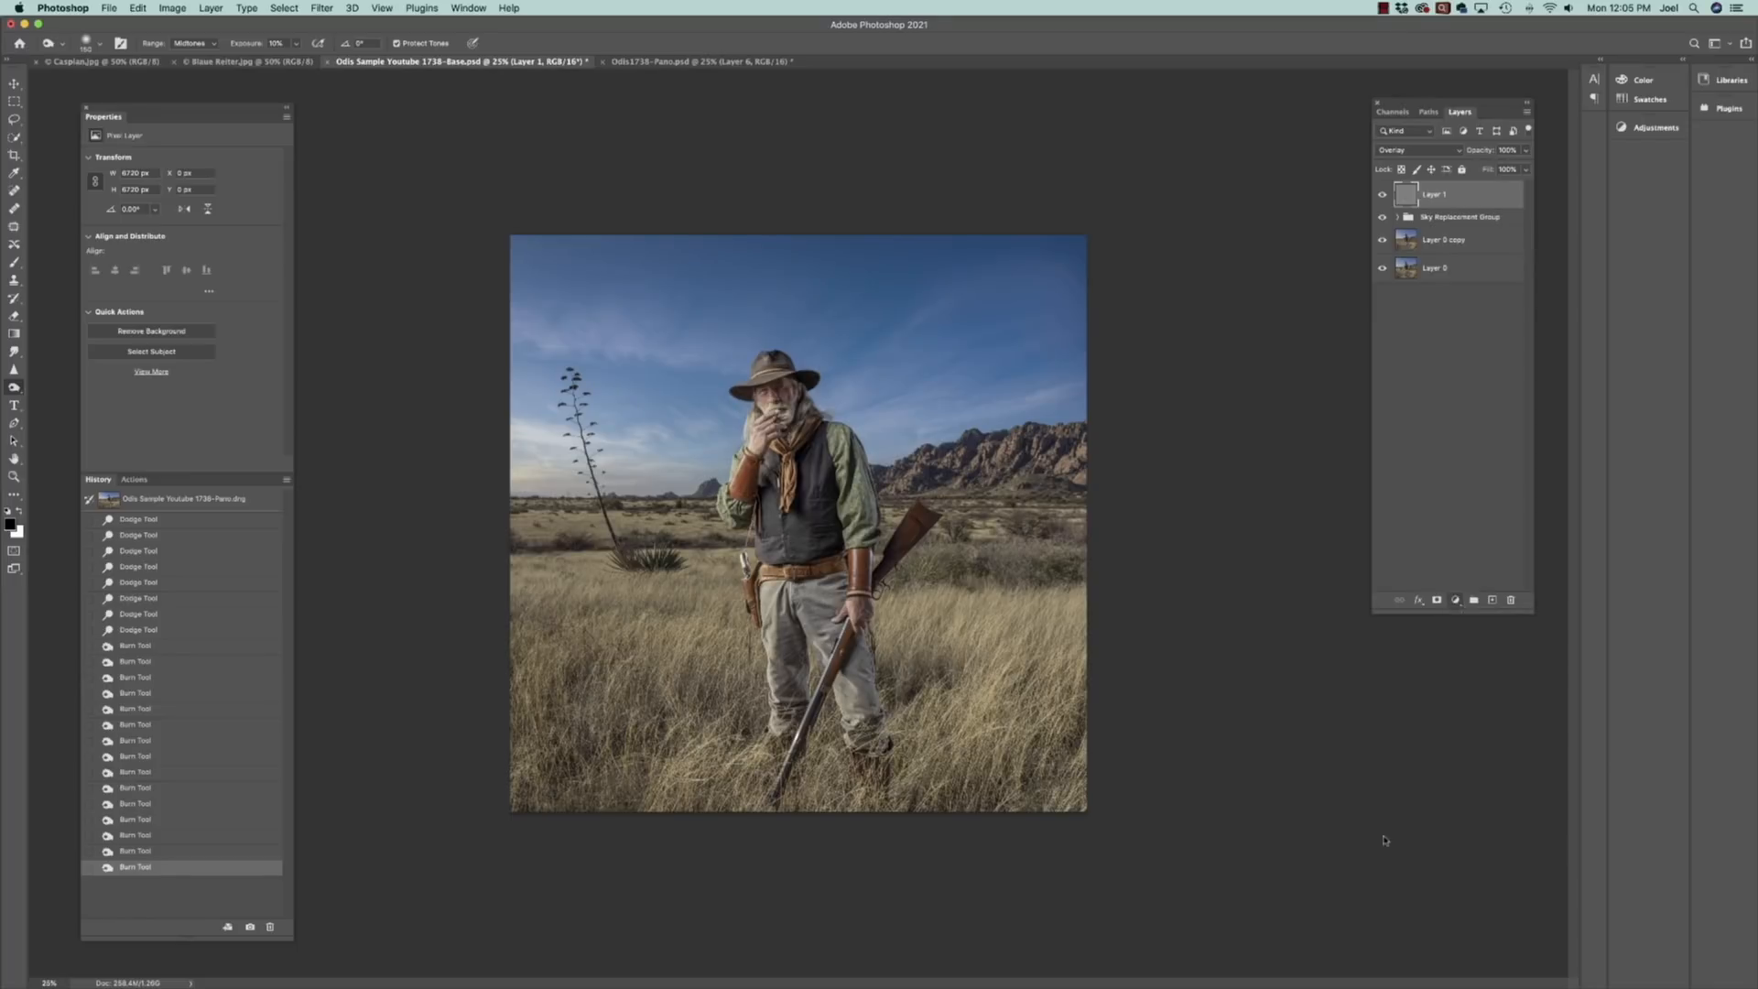
click(15, 335)
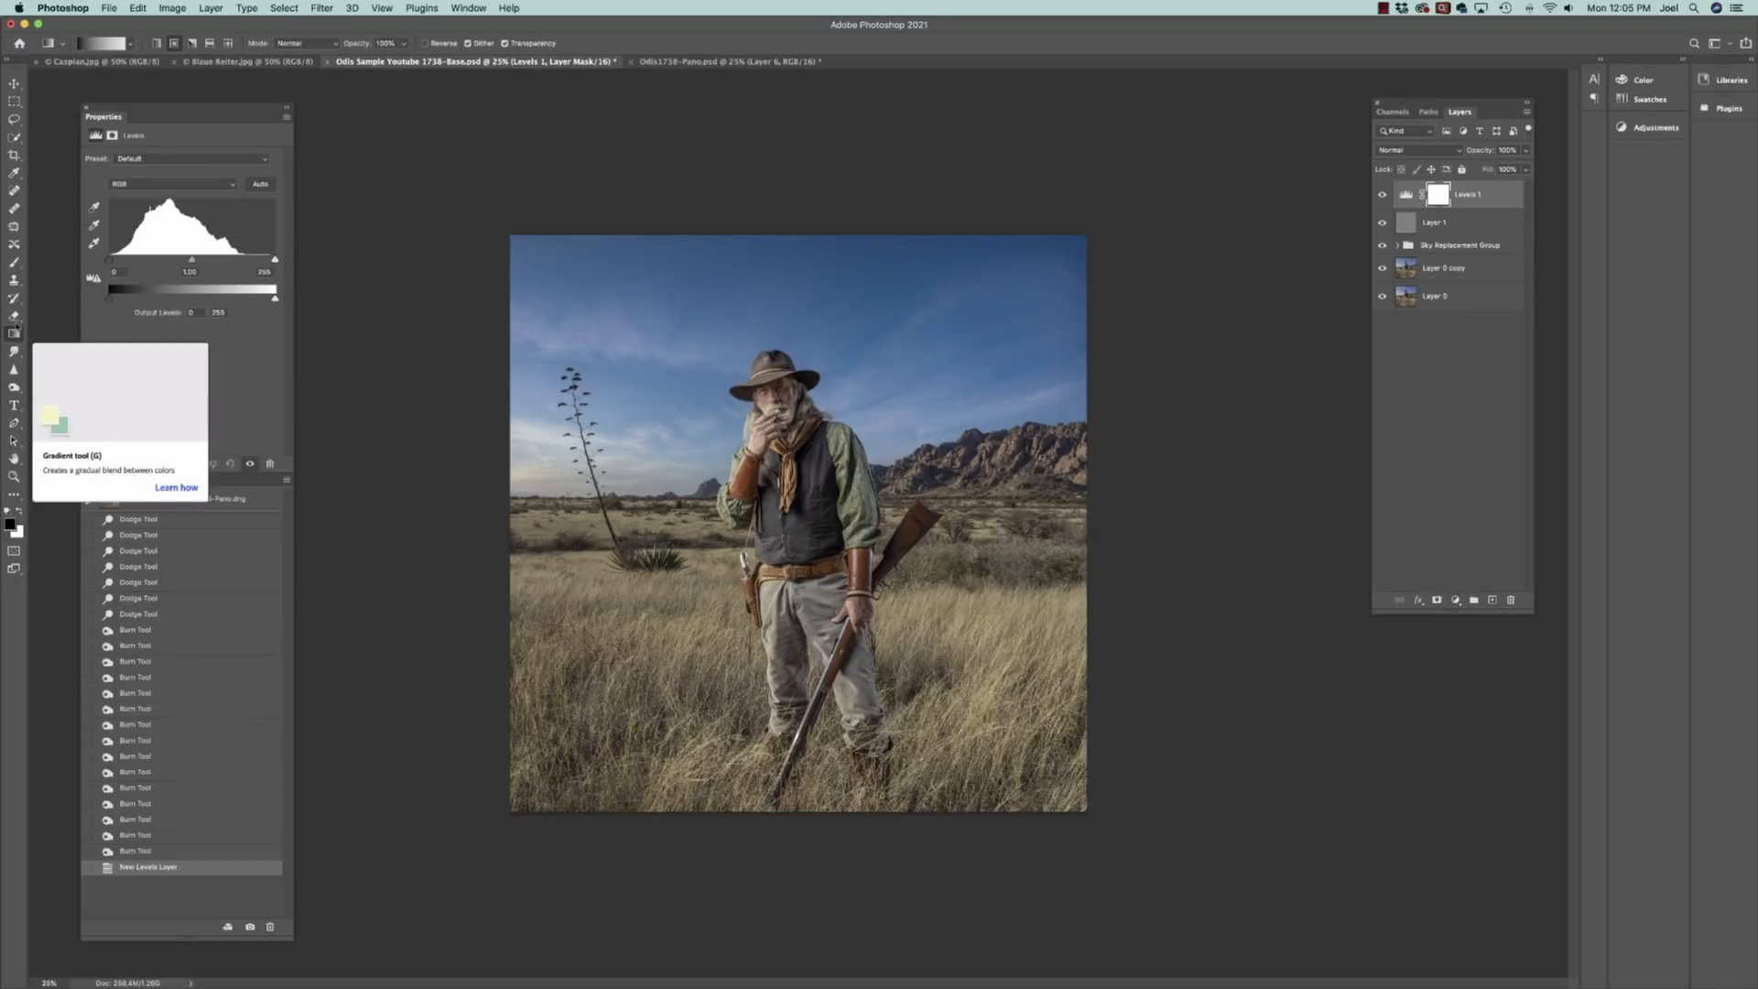
click(174, 44)
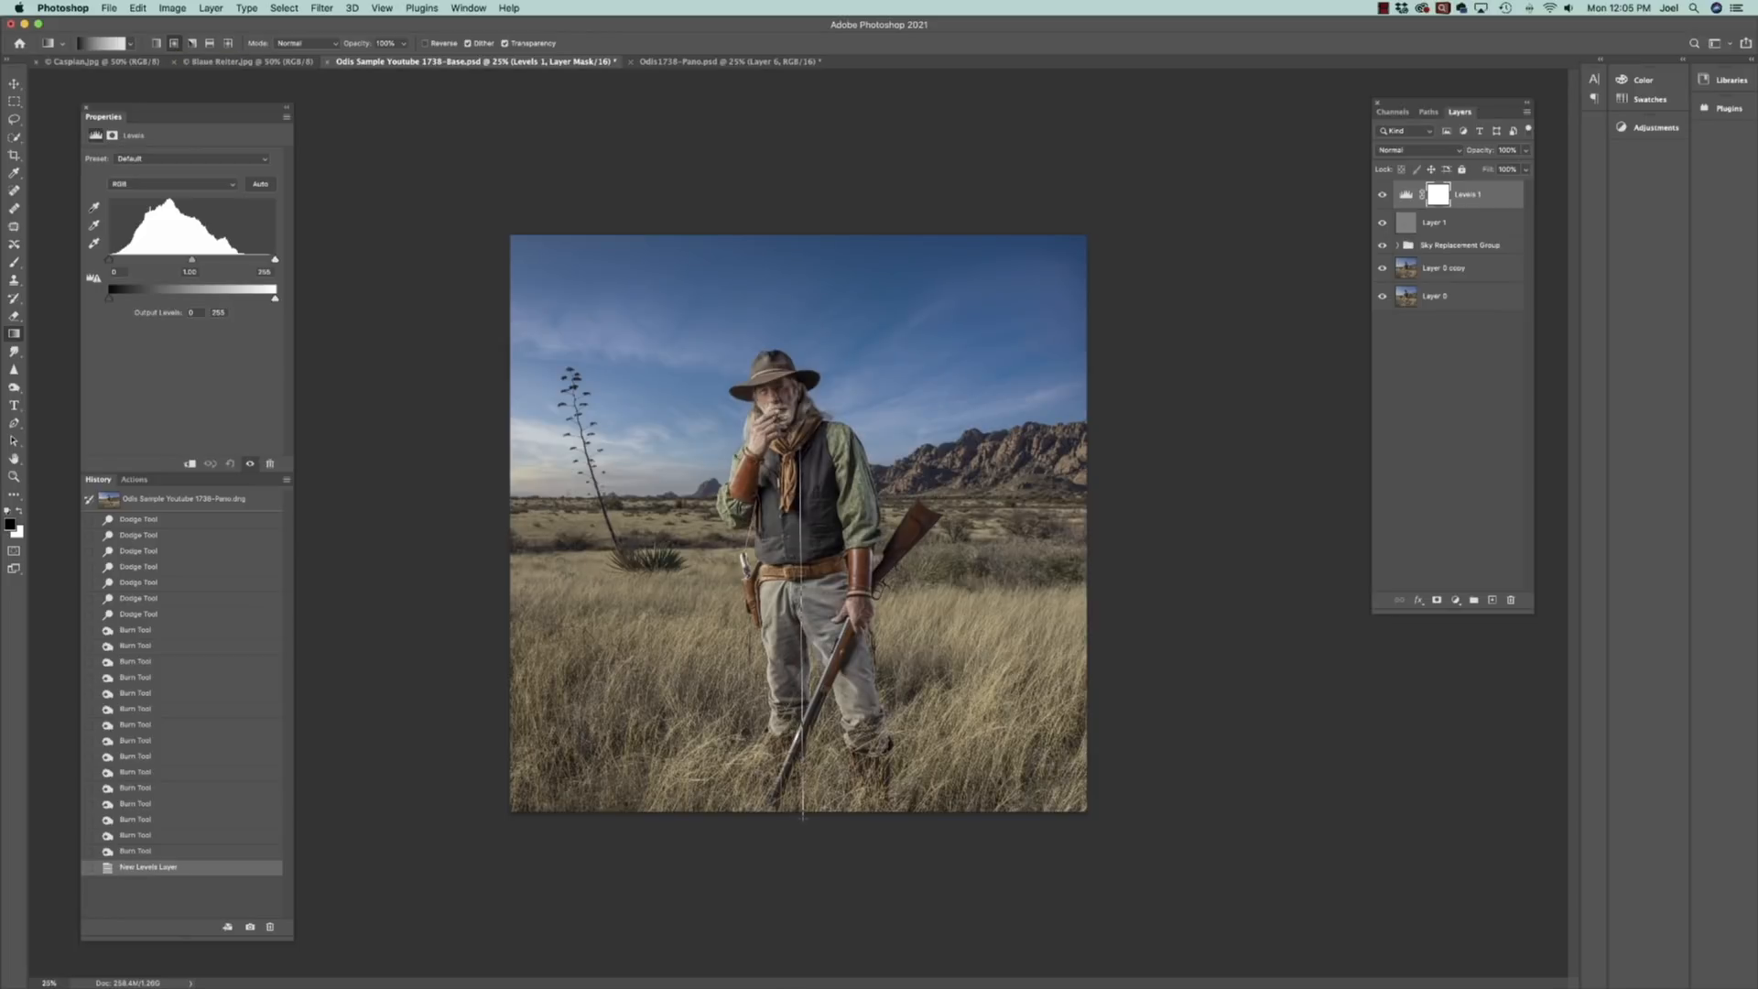
drag(820, 983, 820, 983)
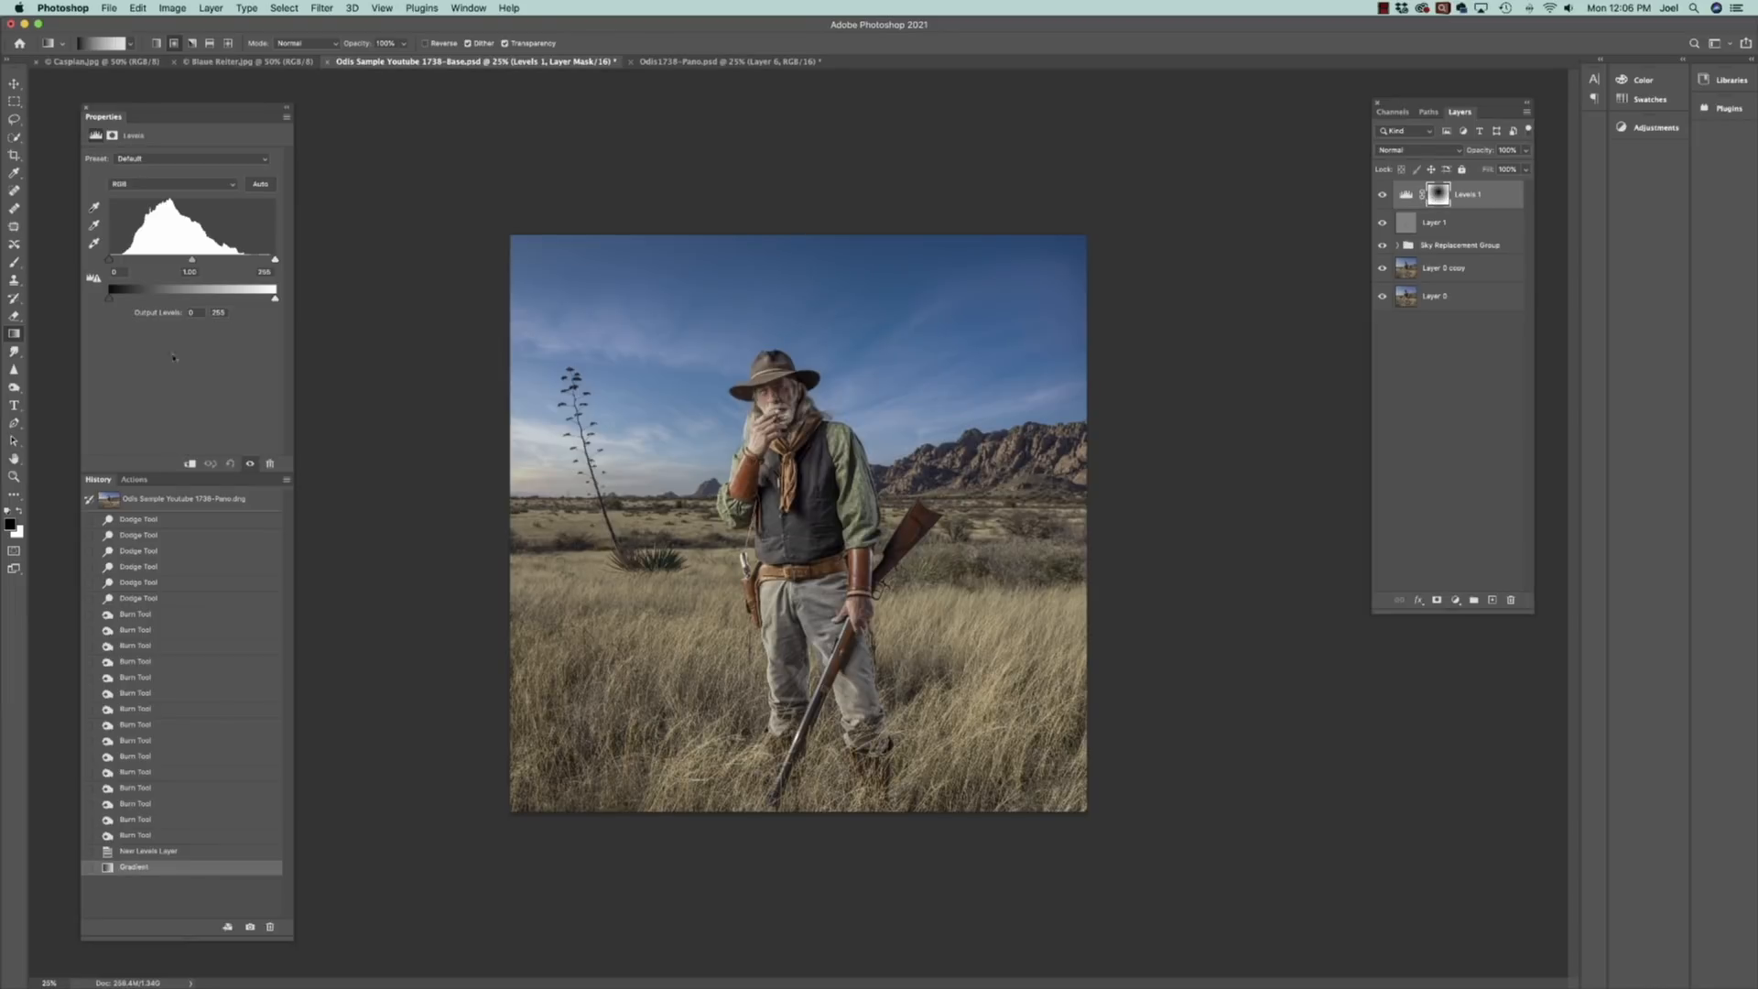
drag(192, 264, 216, 261)
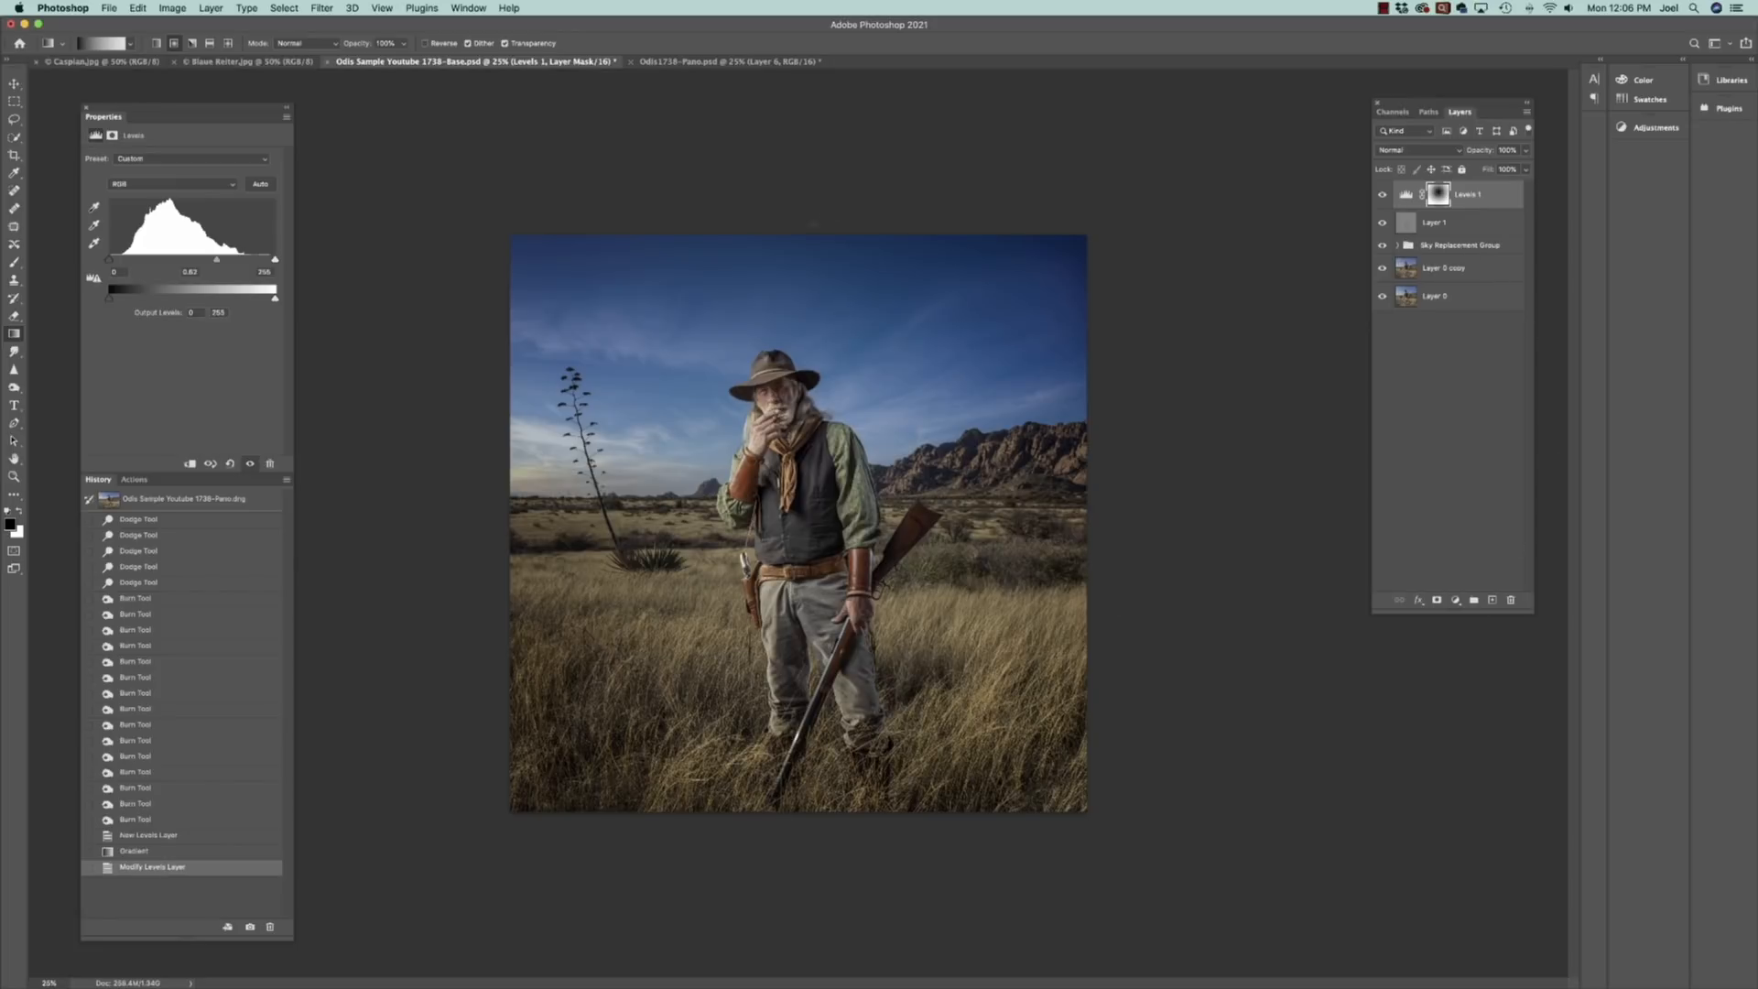
Add a second Levels adjustment limited to the foreground grass by an inverted linear gradient mask, and set its midtones to 0.84
click(1455, 599)
click(1480, 669)
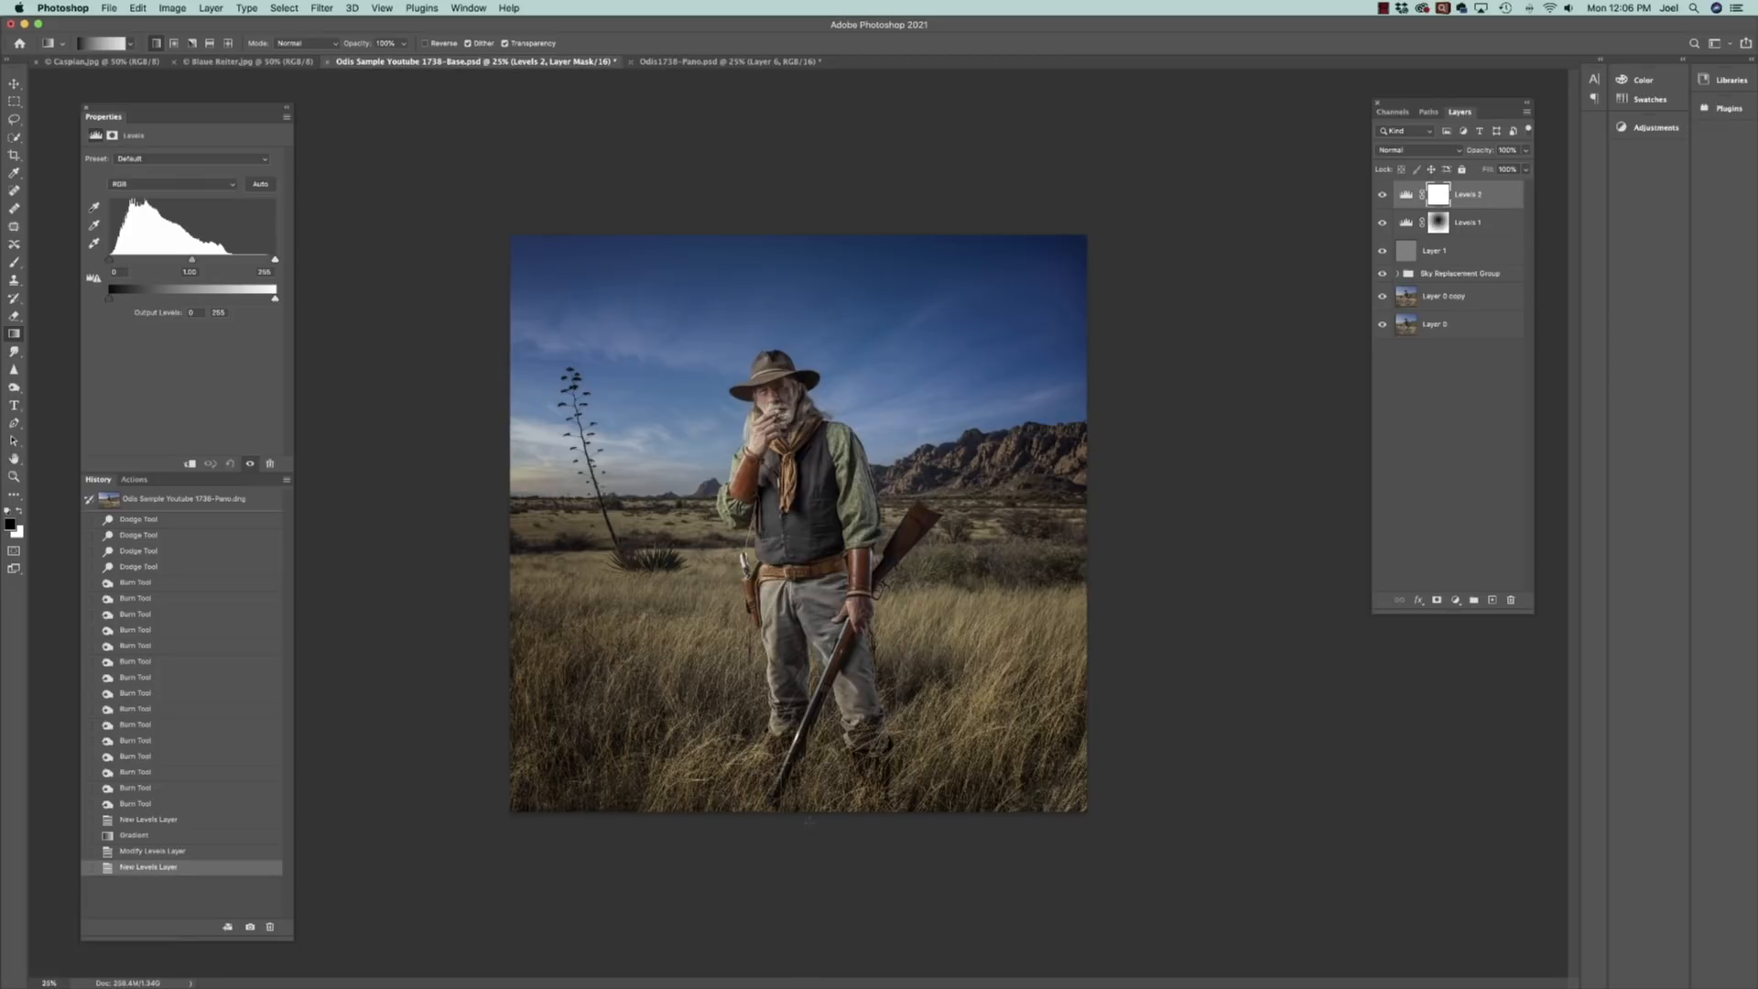
drag(806, 831, 806, 539)
click(1445, 198)
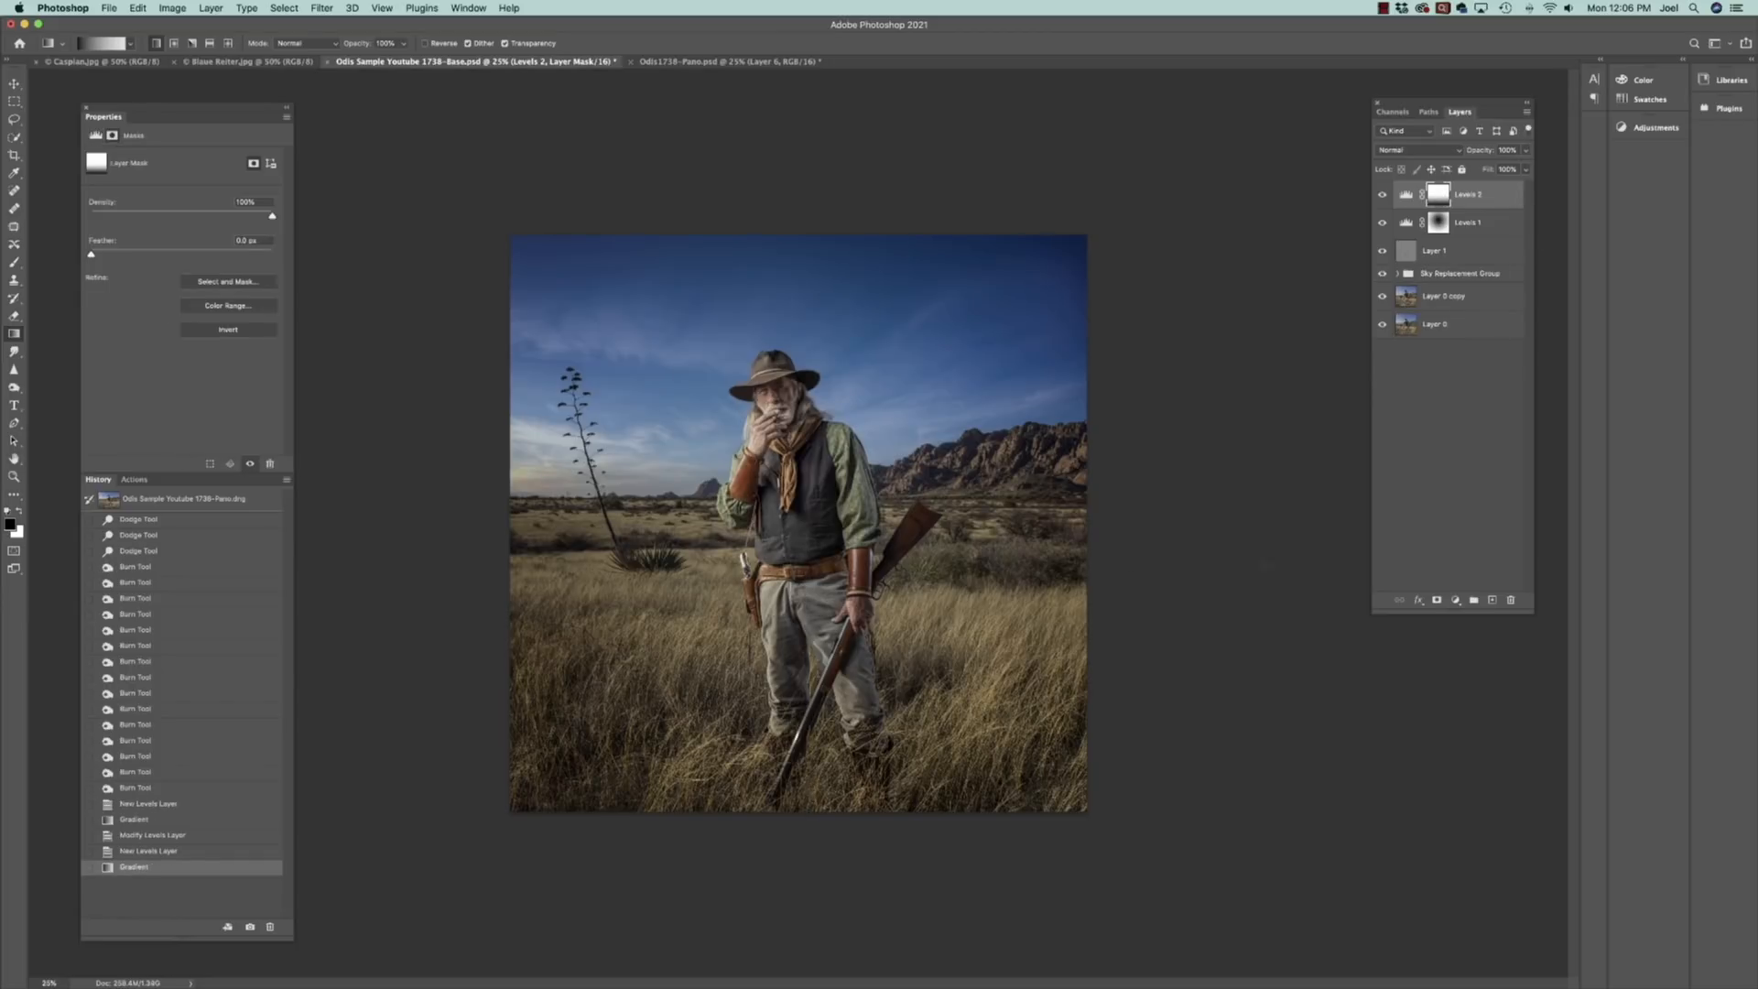
mouse_move(13, 549)
key(super+i)
click(1407, 194)
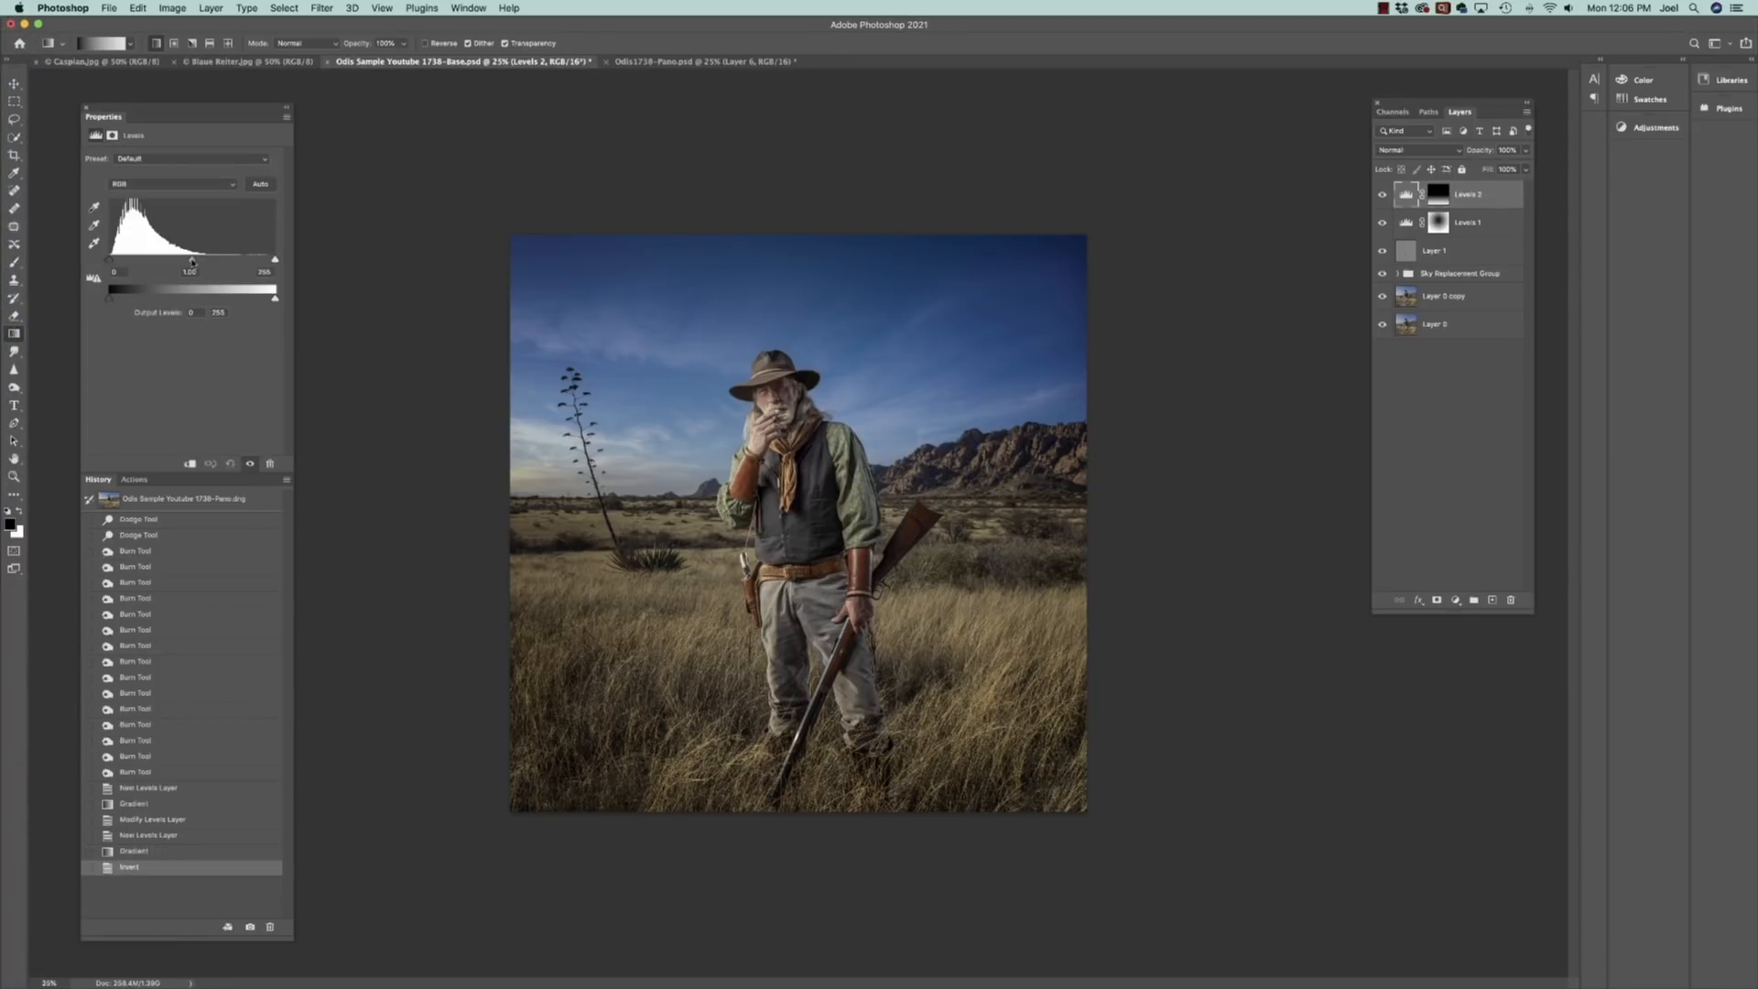
drag(193, 261, 205, 260)
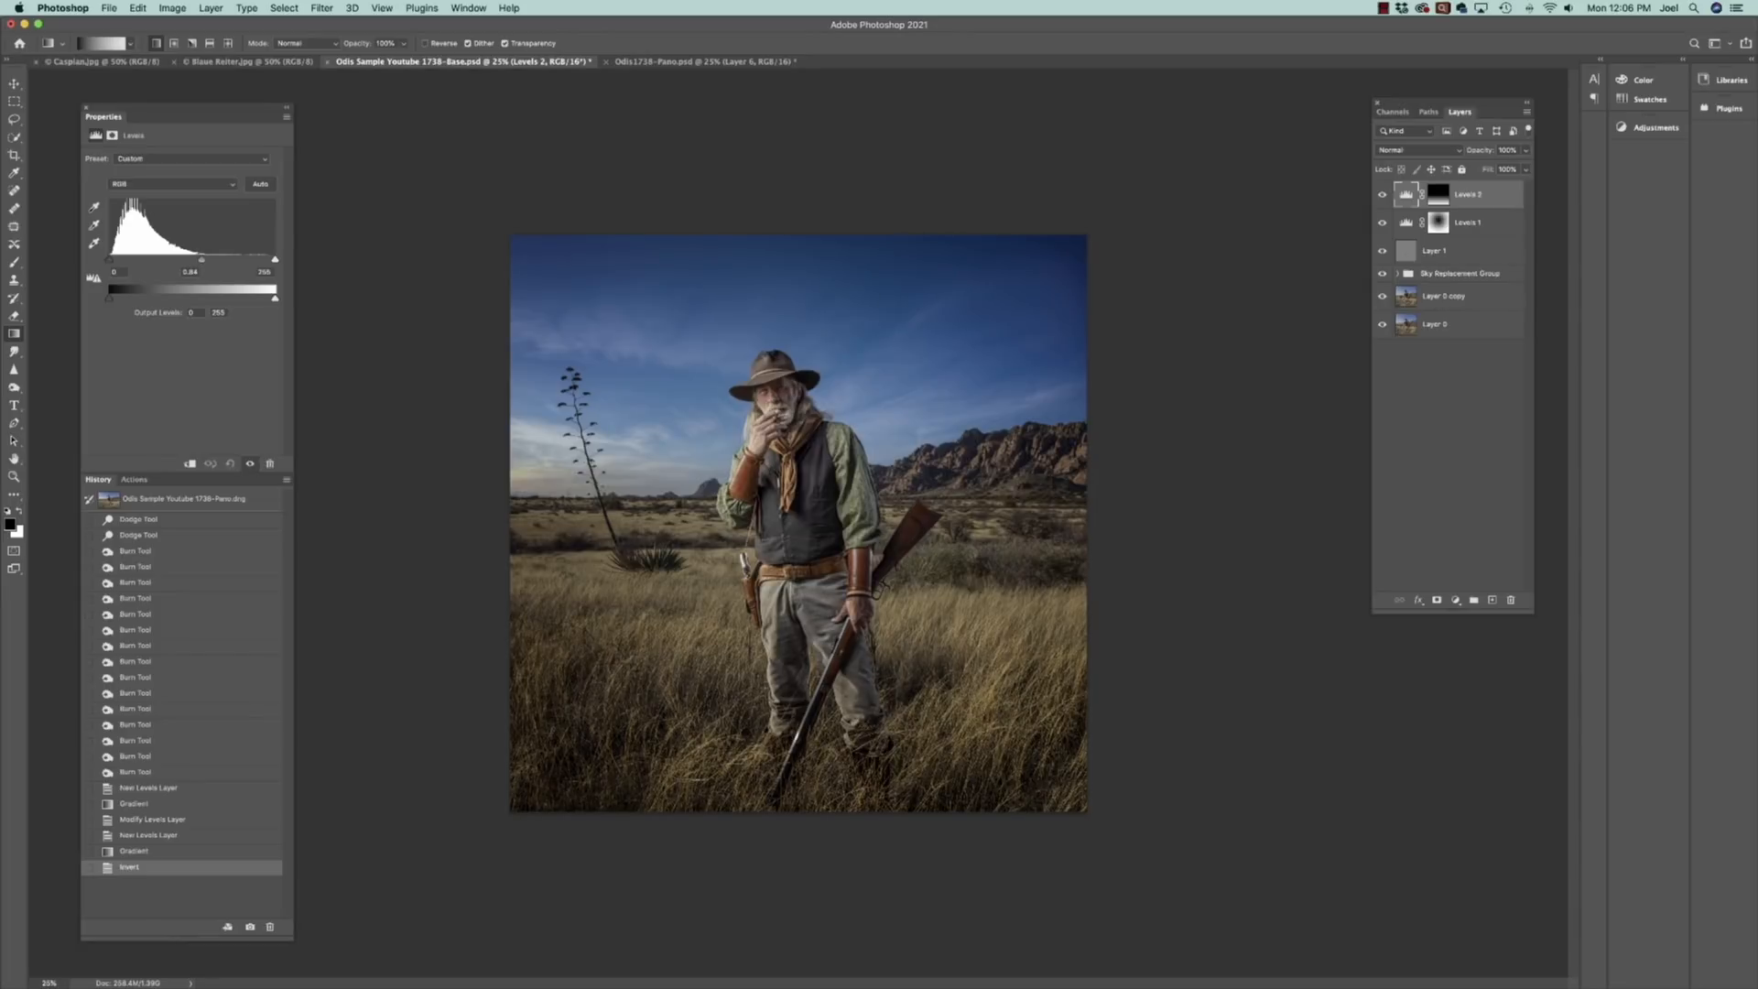
Add a third Levels adjustment limited to the upper sky by an inverted linear gradient mask, and set its midtones to 0.79
click(1458, 602)
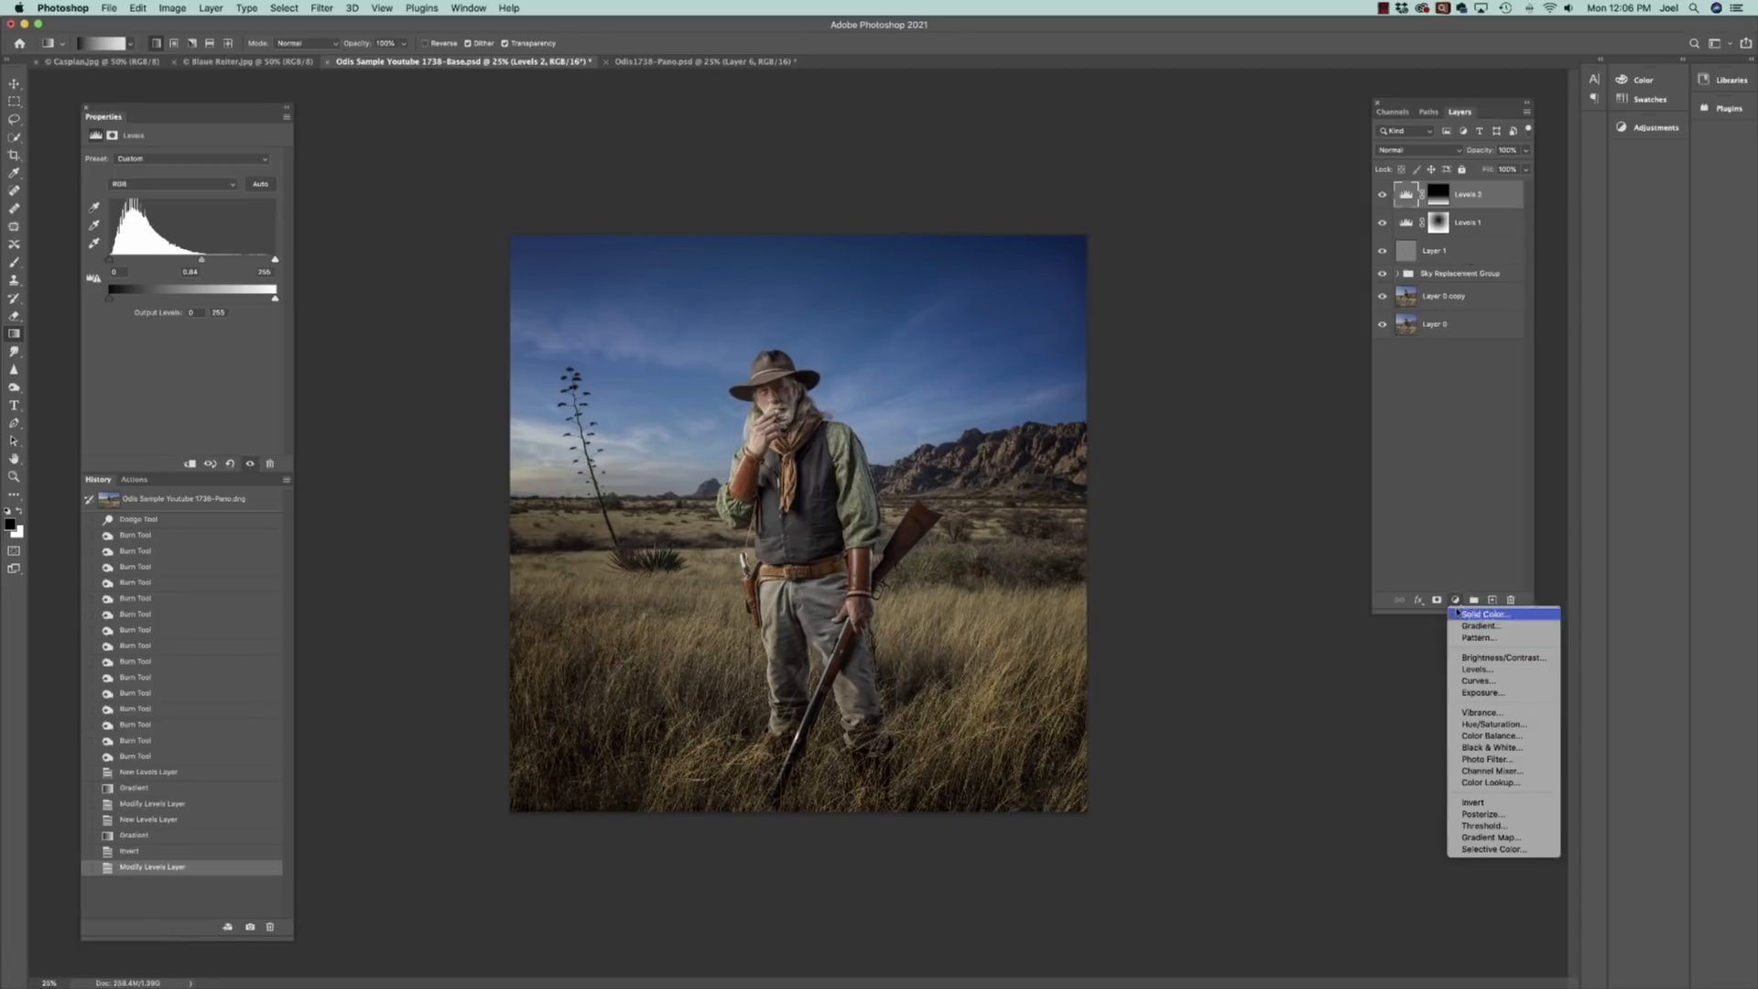
click(1477, 668)
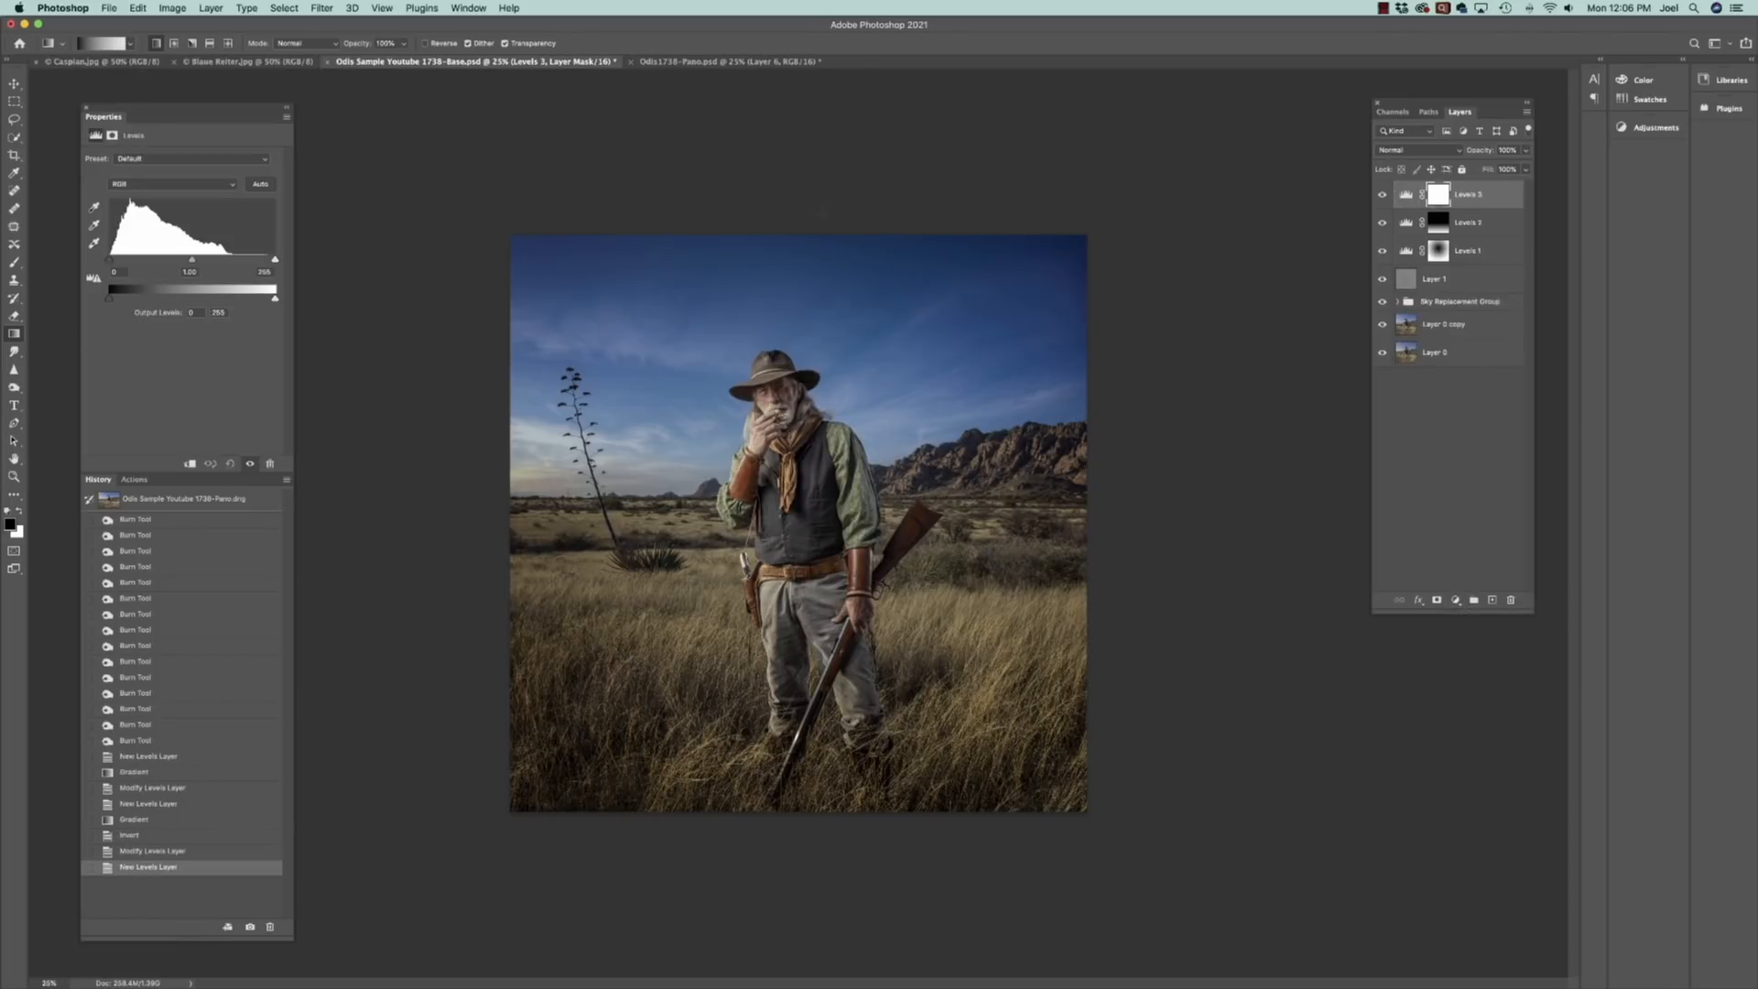
drag(774, 192, 774, 530)
click(1439, 192)
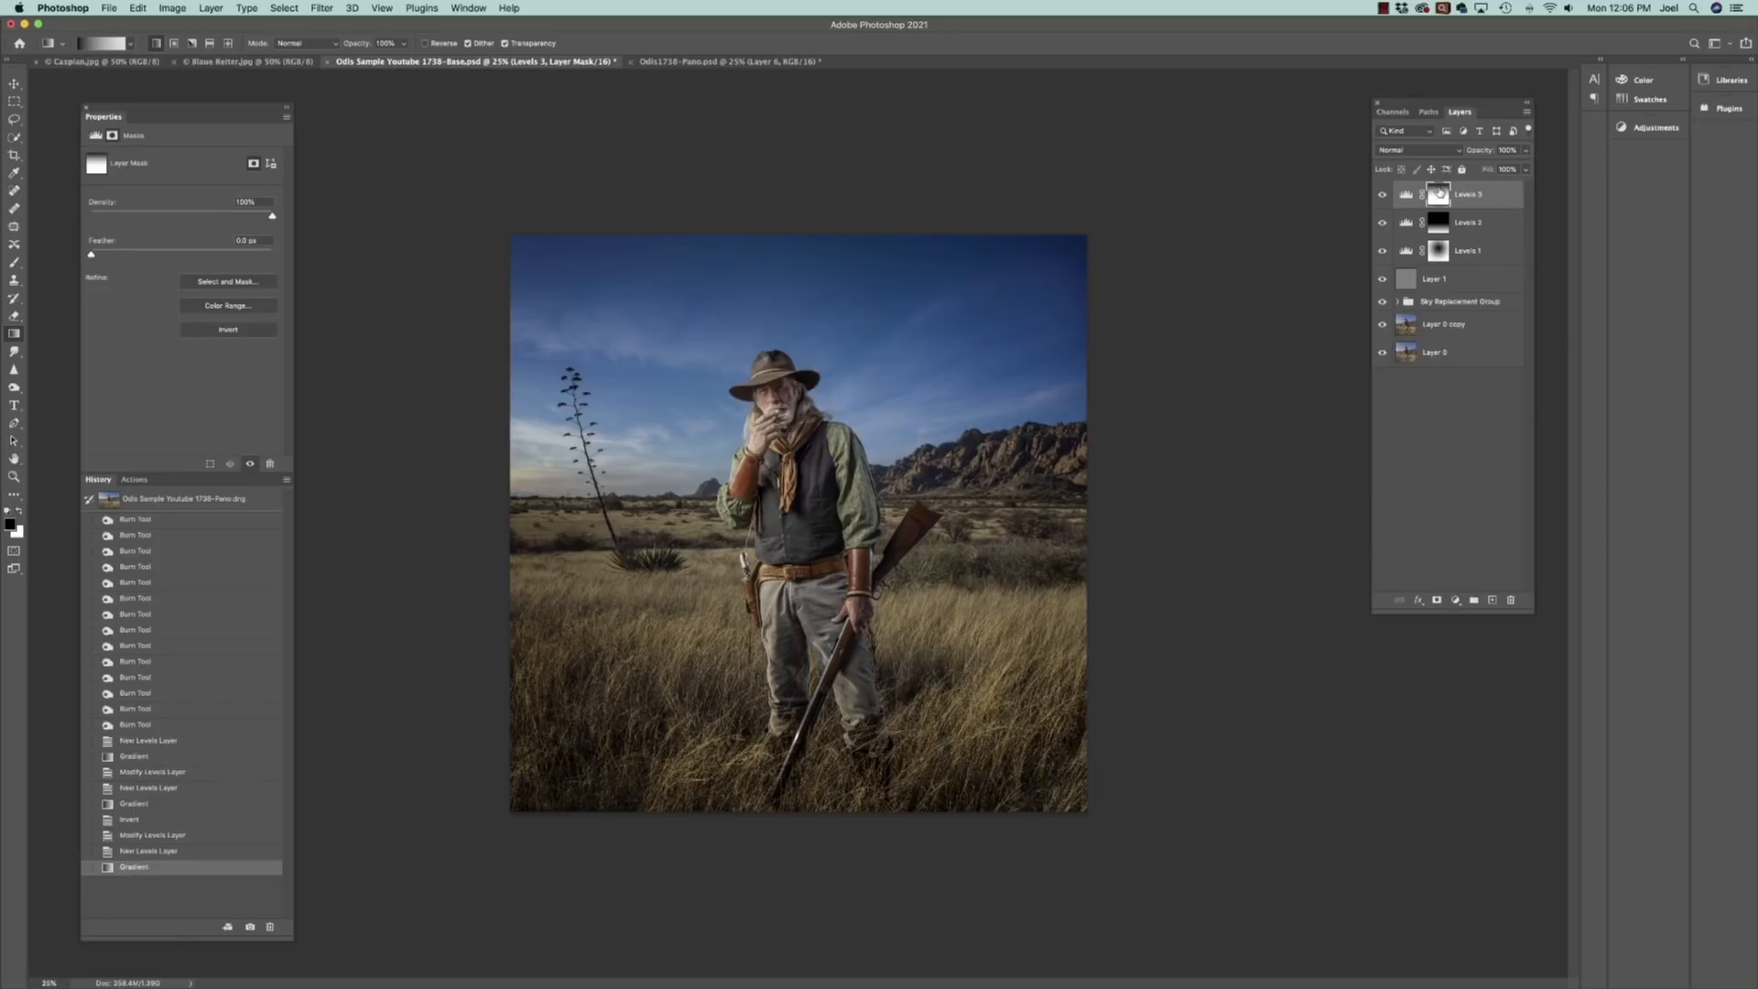
key(super+i)
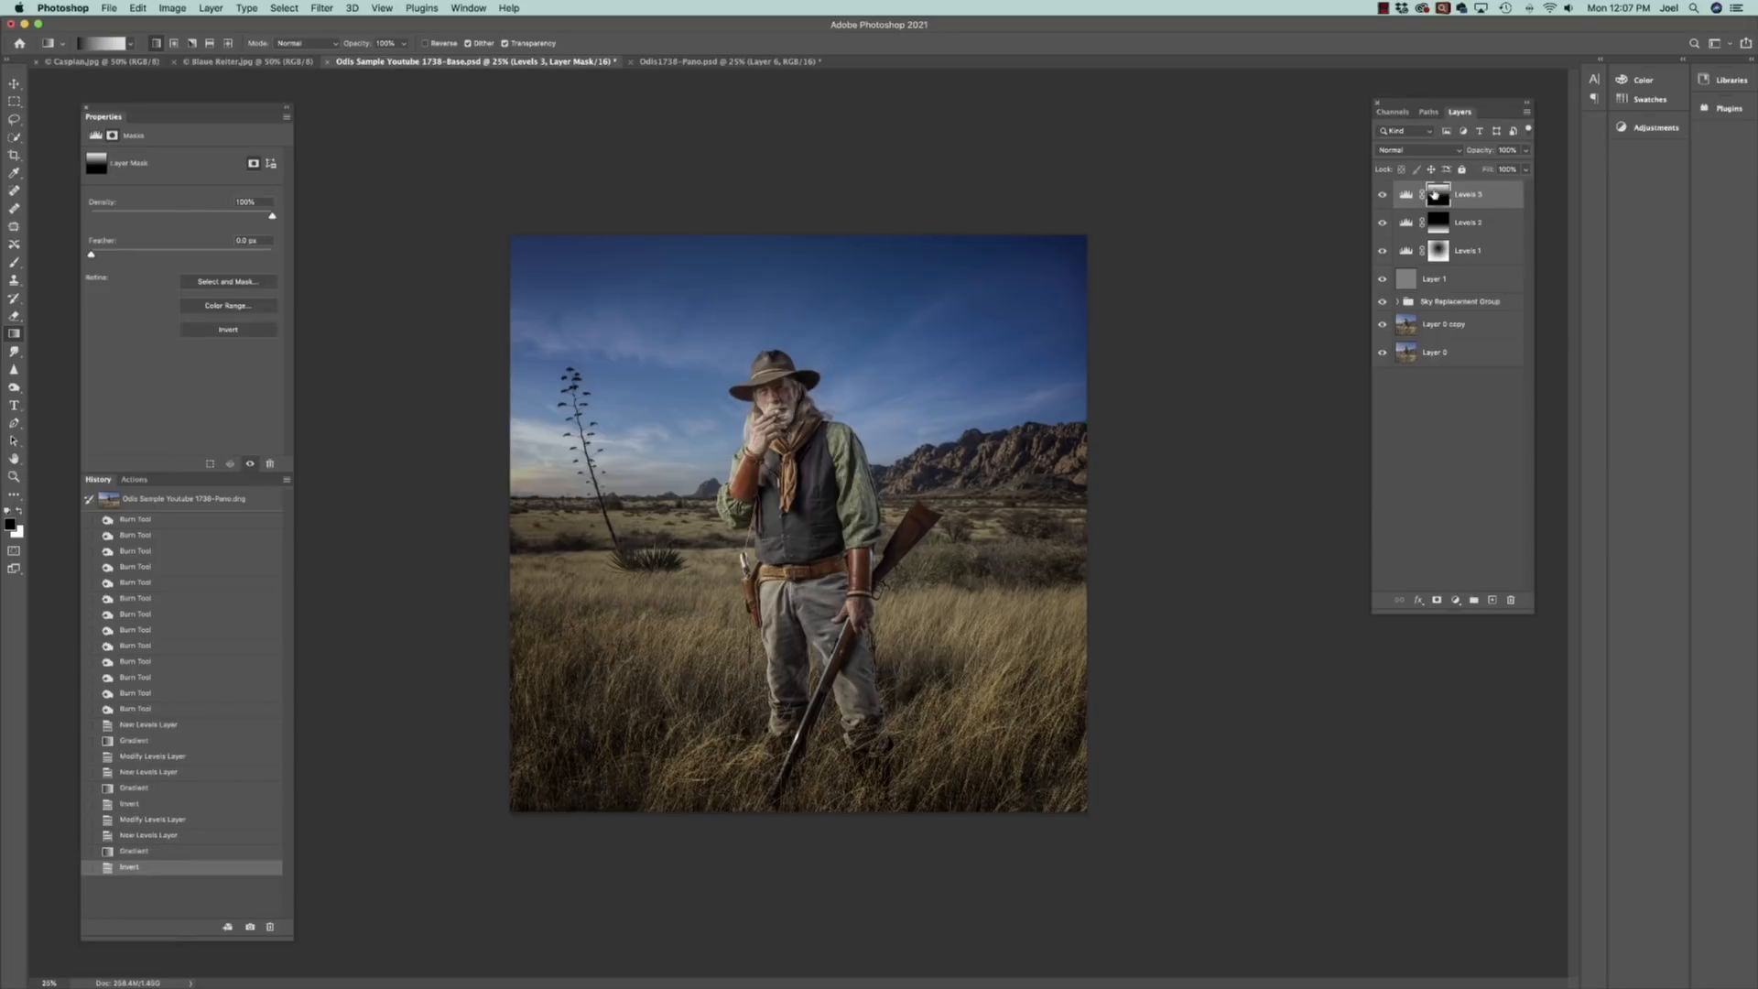
click(1407, 194)
drag(191, 260, 205, 259)
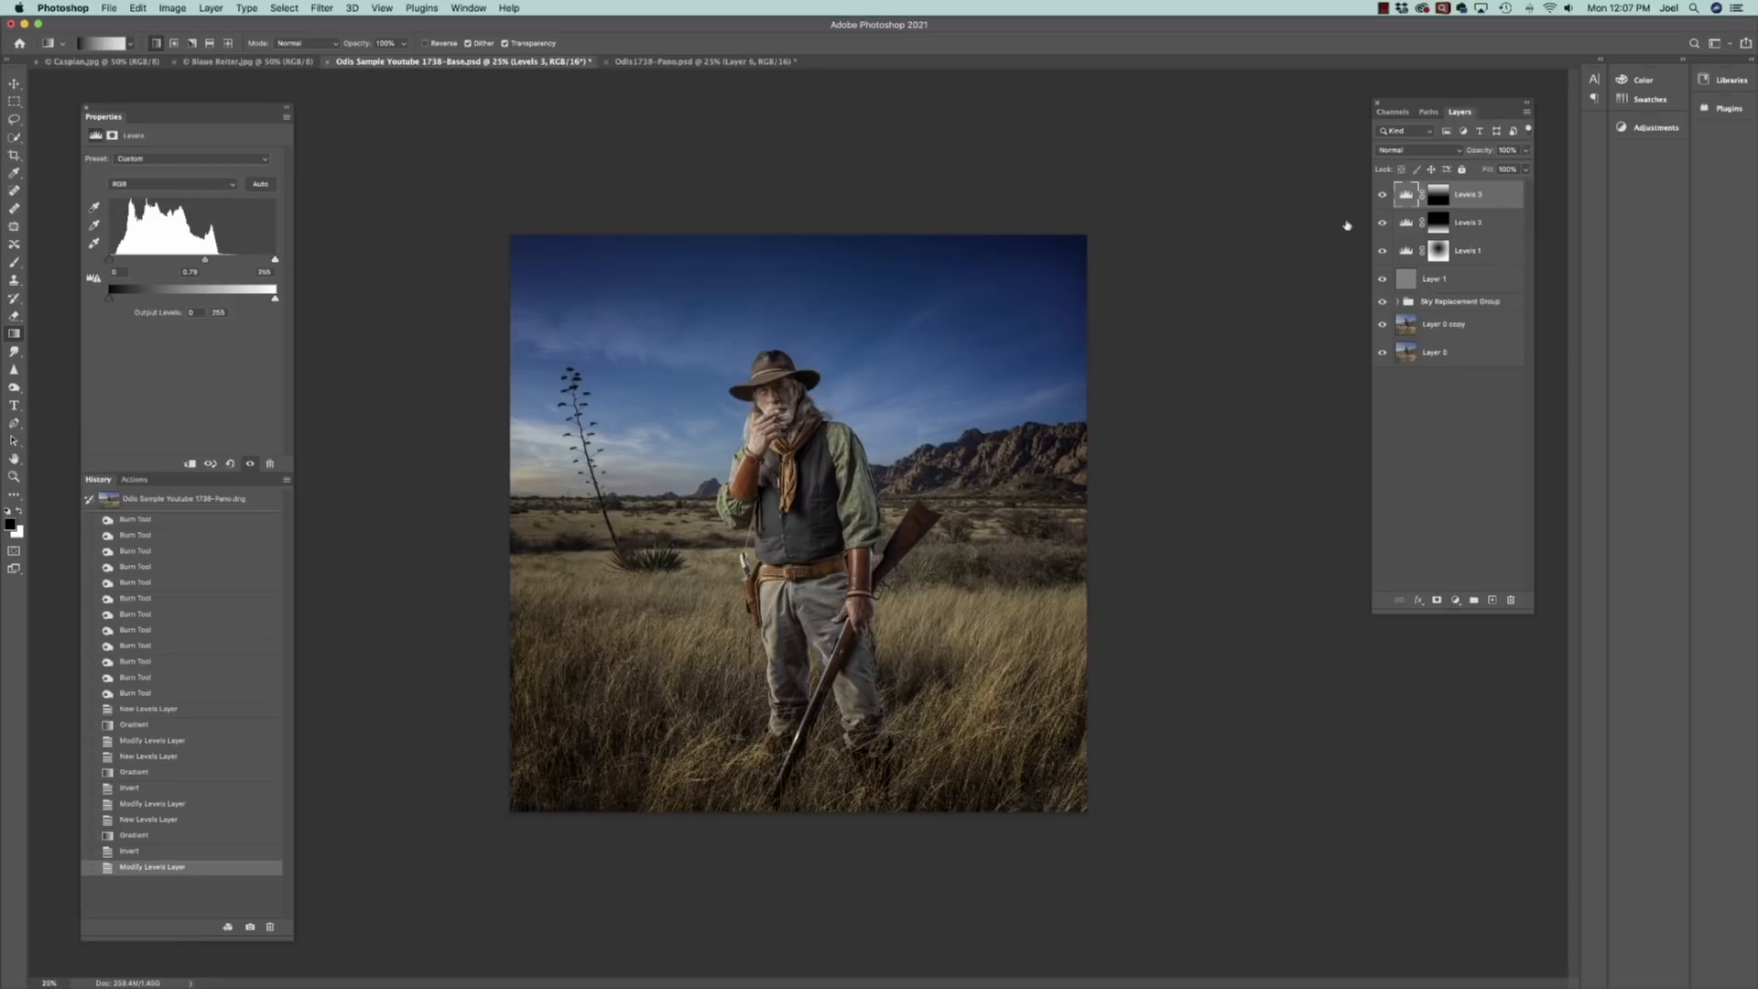
Paint black over the man's hat and head on the topmost Levels layer's mask to keep the sky darkening off him
click(1428, 205)
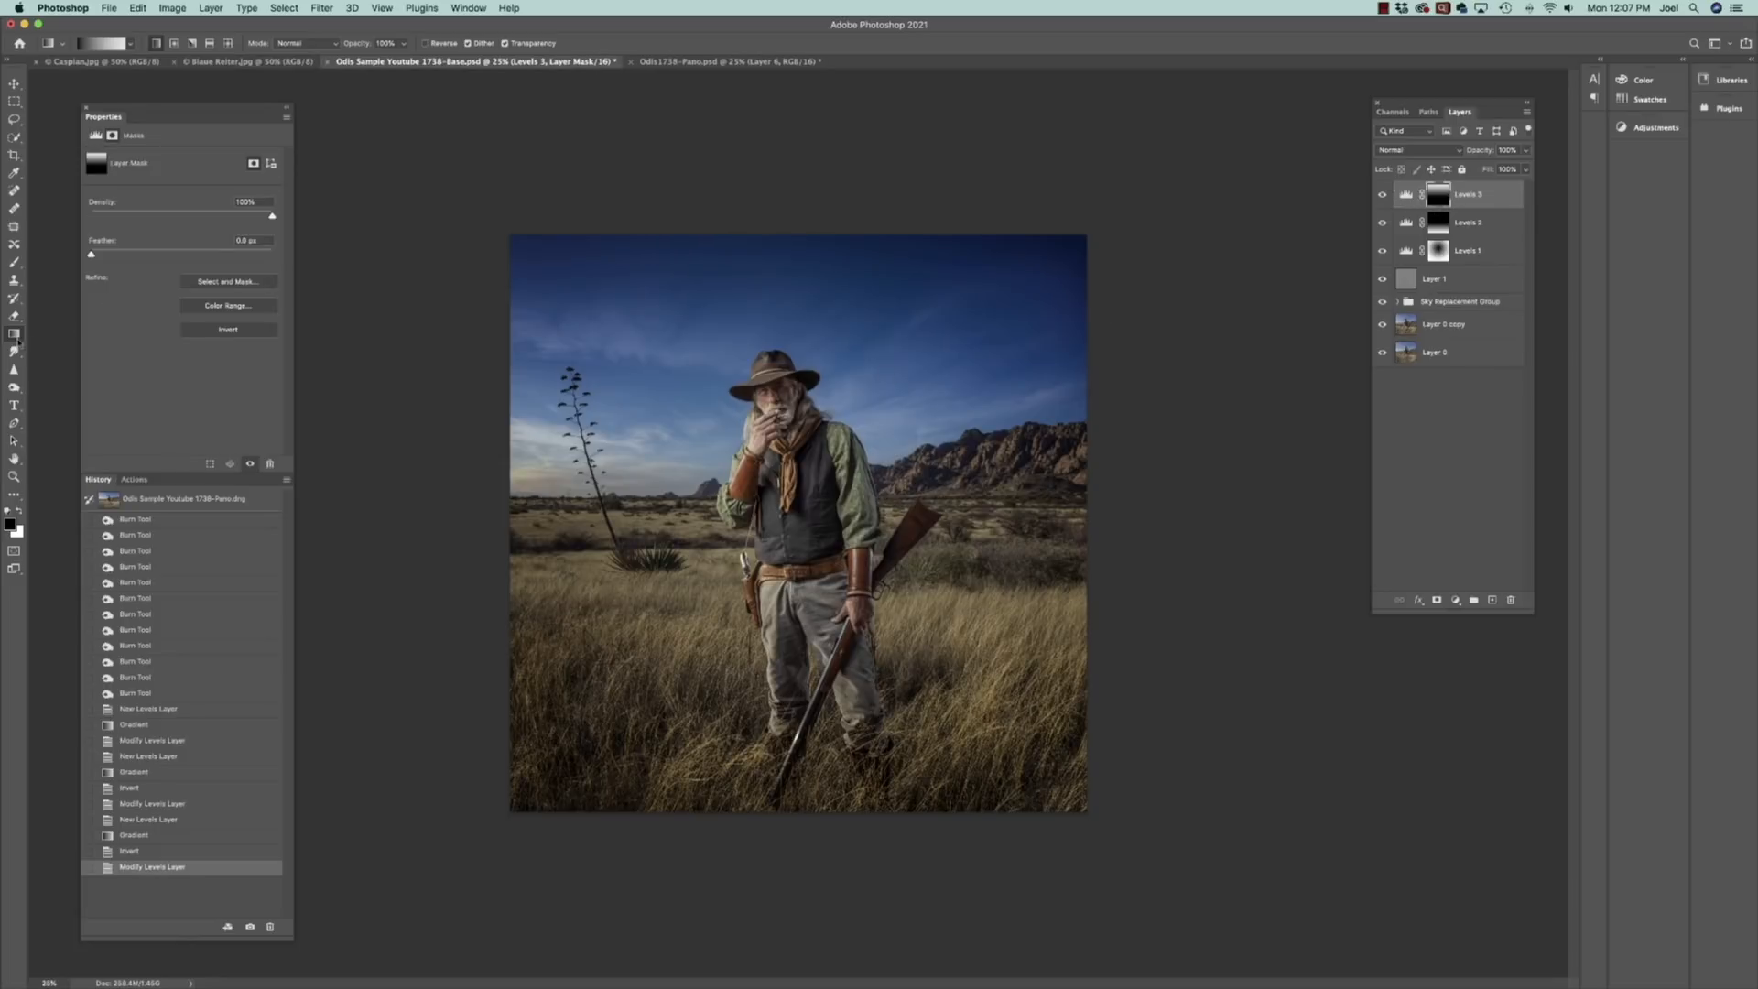
click(15, 263)
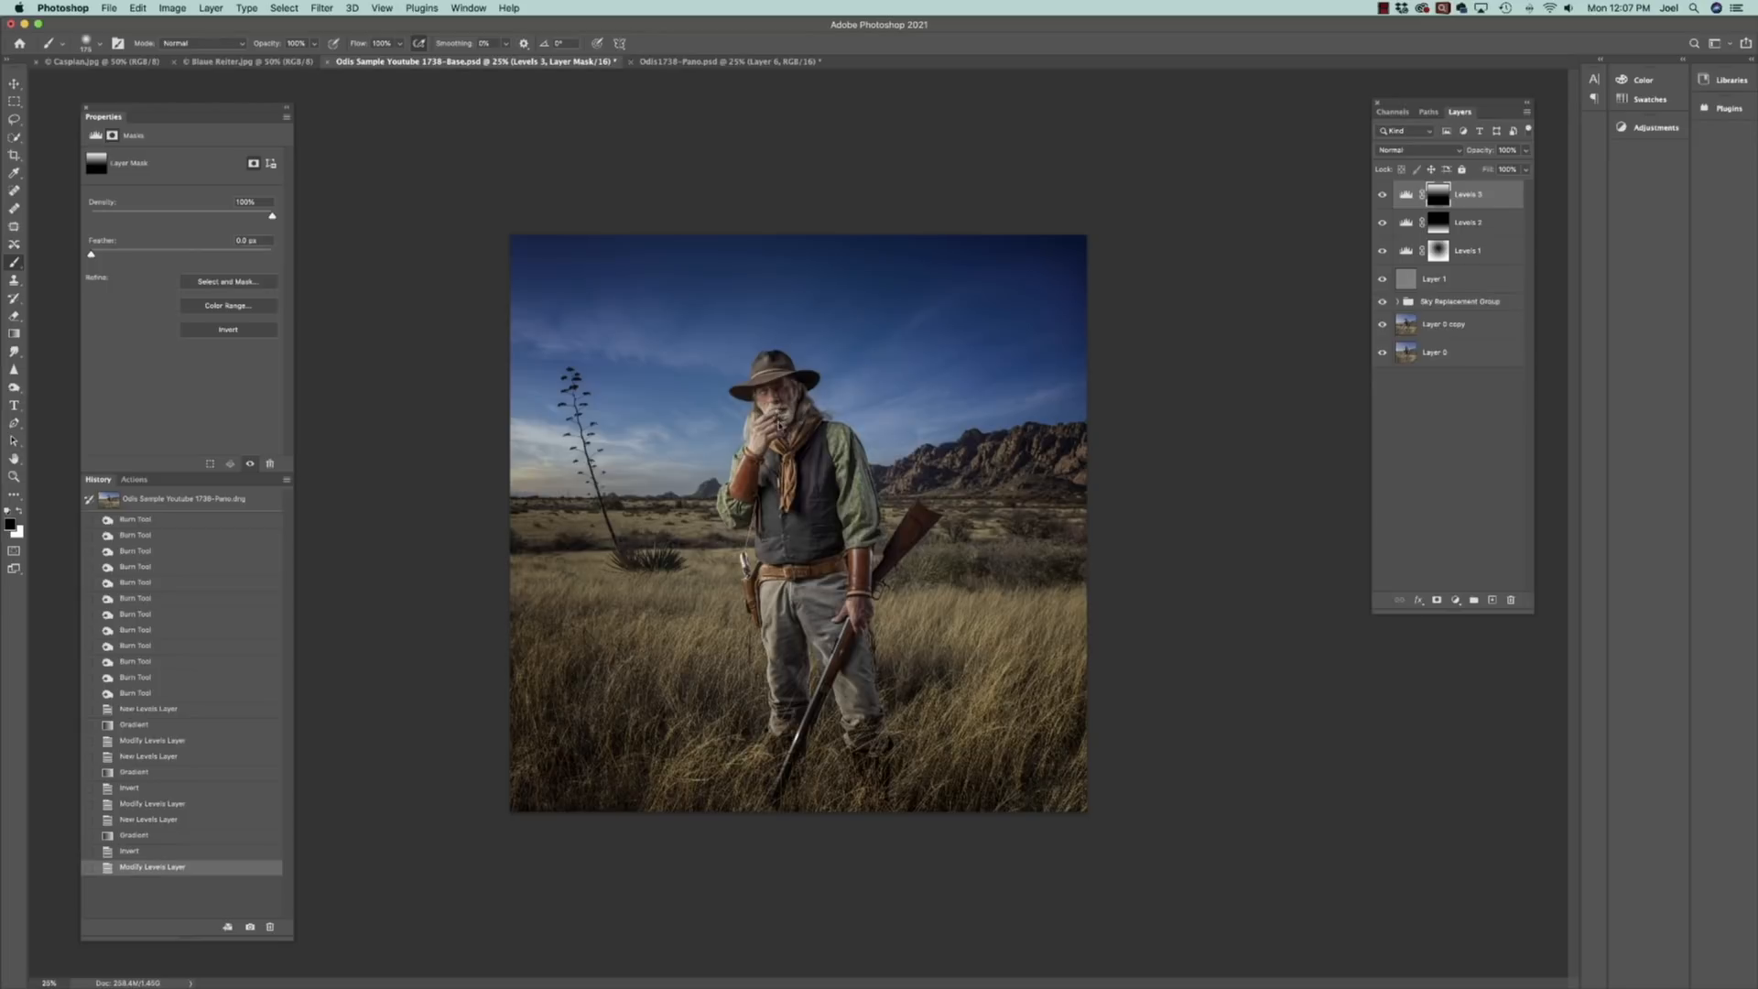
drag(776, 396, 772, 394)
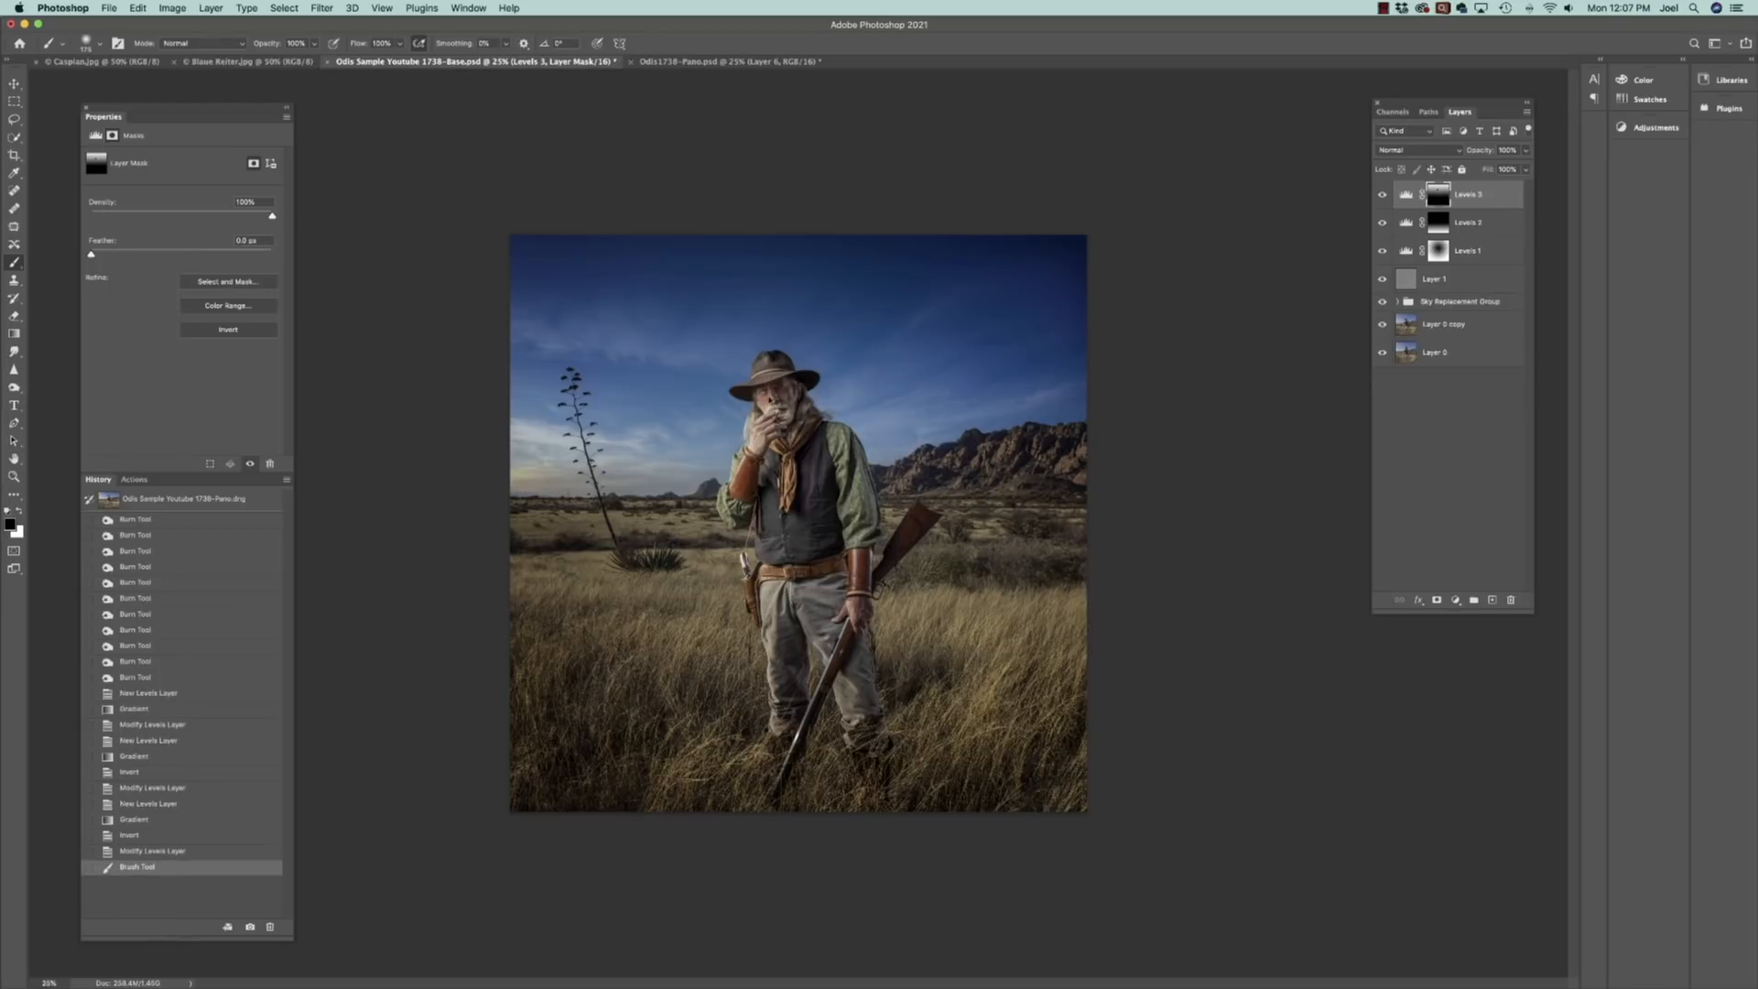
drag(796, 408, 797, 409)
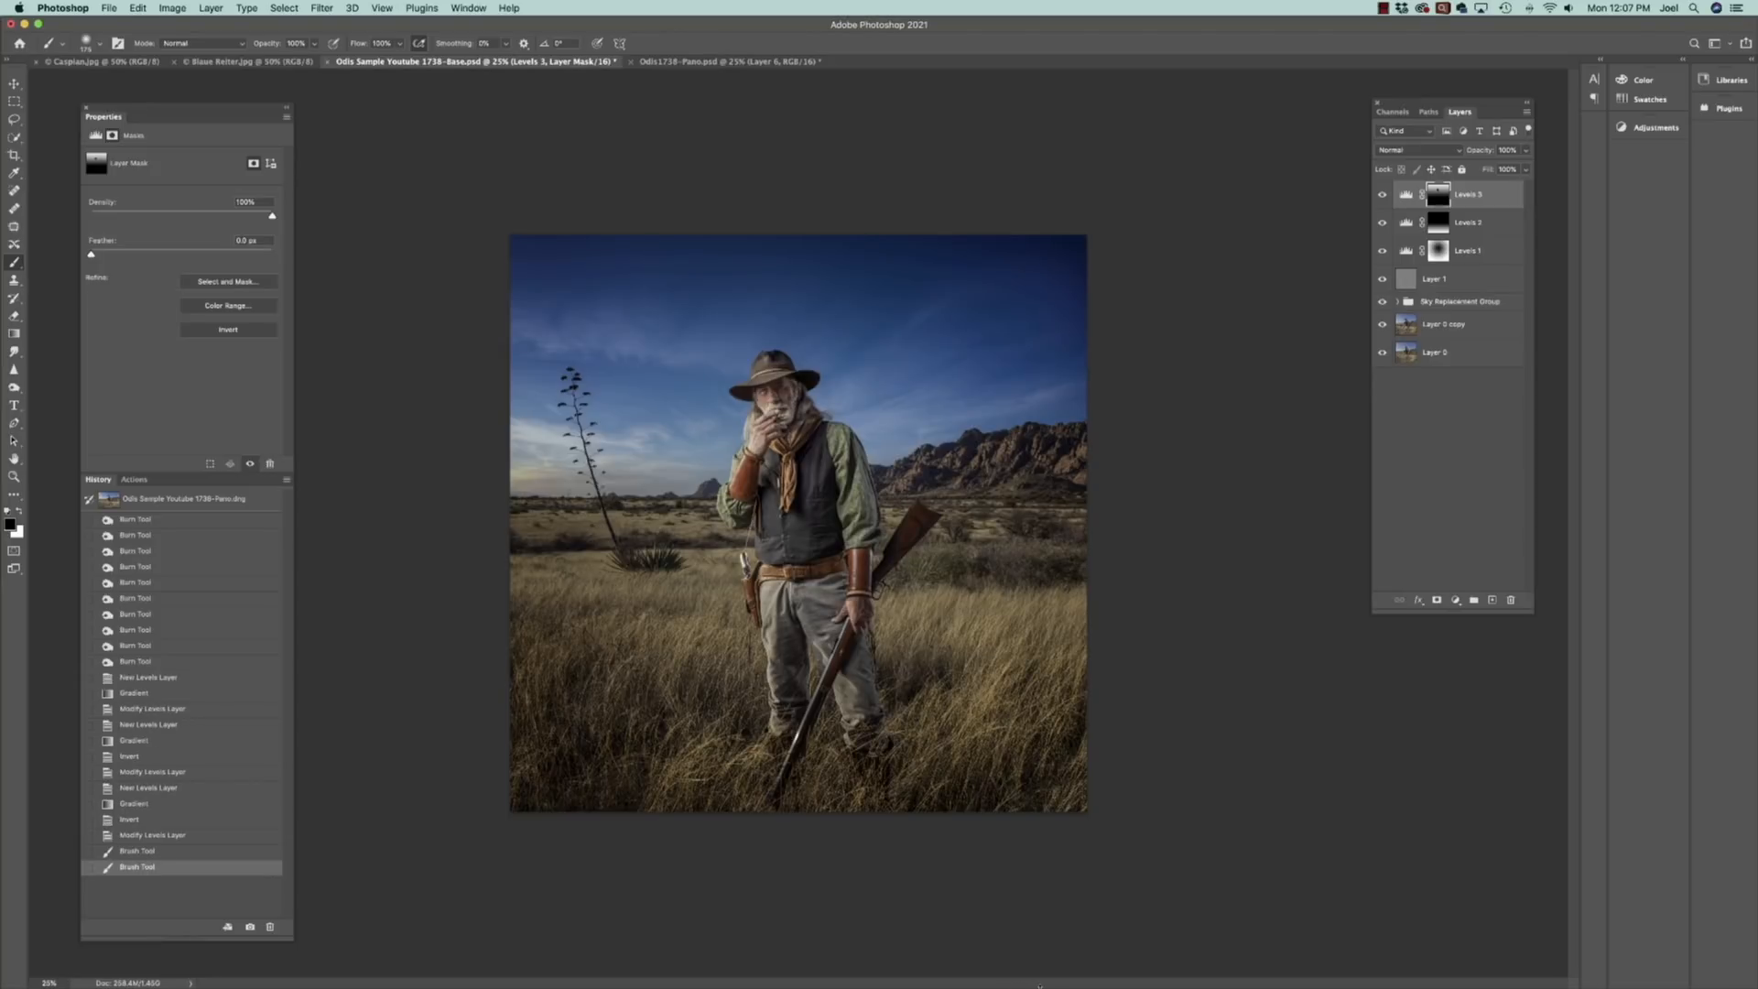
Add a Black & White adjustment layer above the three Levels layers
key(super+minus)
key(super+minus)
key(super+minus)
key(super+minus)
key(super+plus)
key(super+plus)
click(1457, 600)
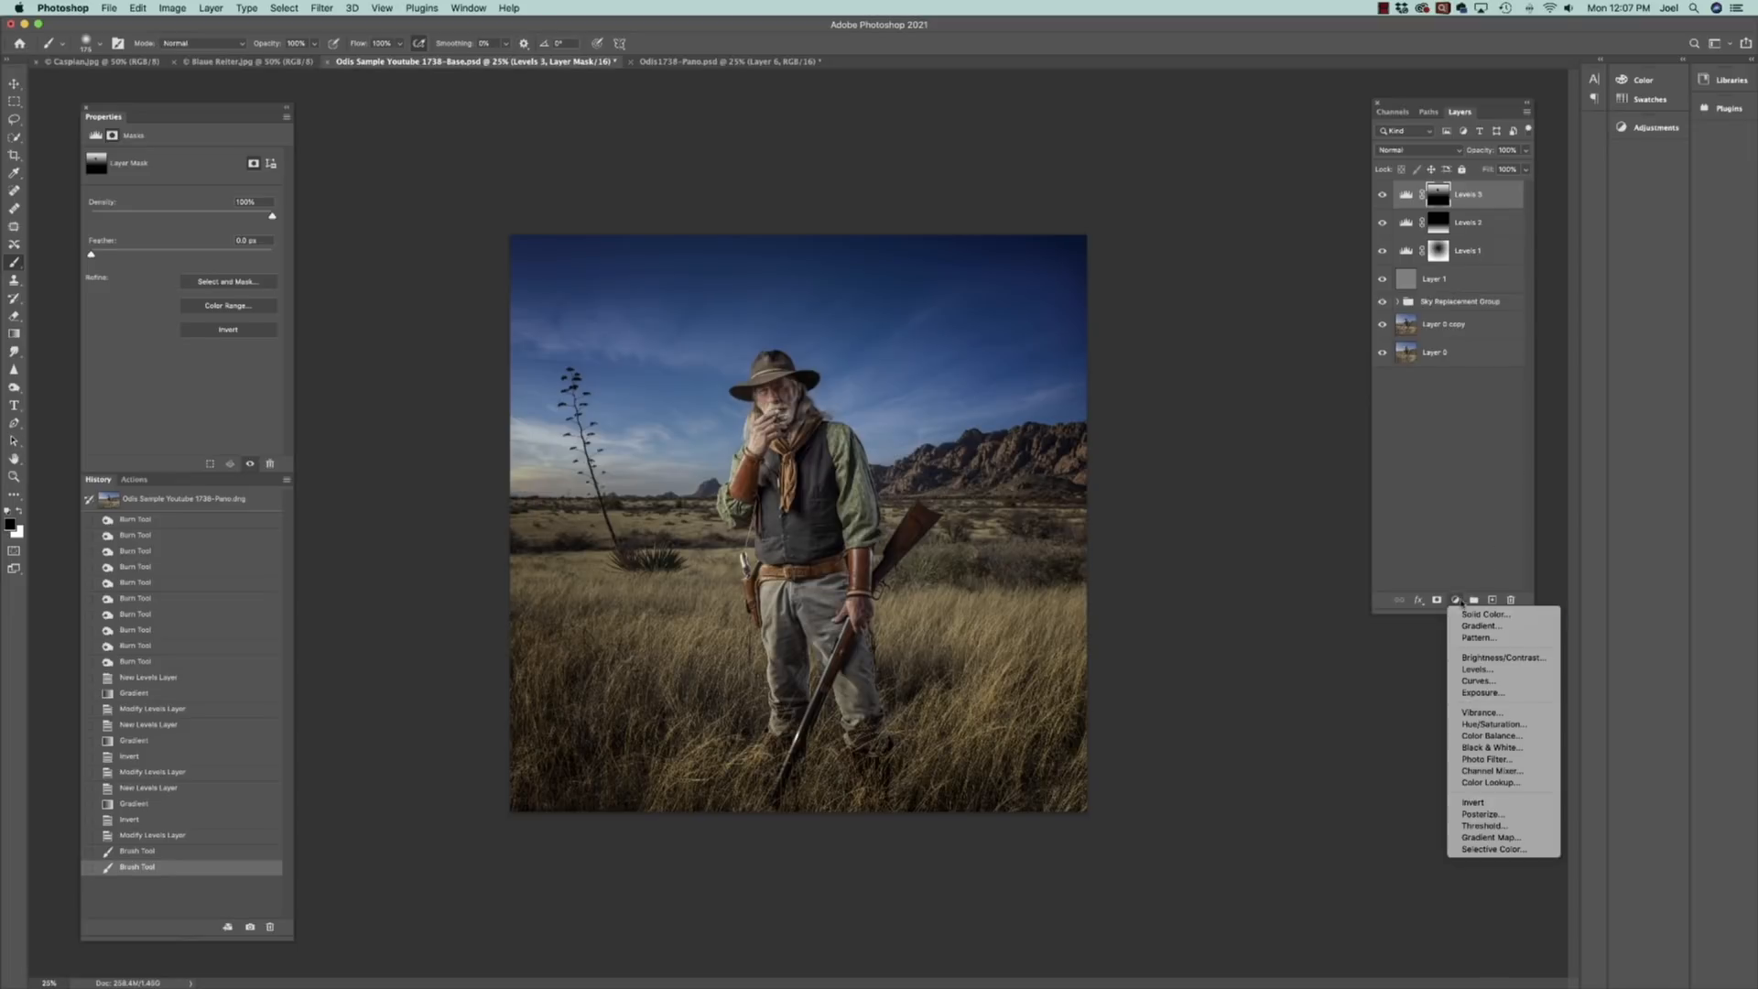
click(1500, 753)
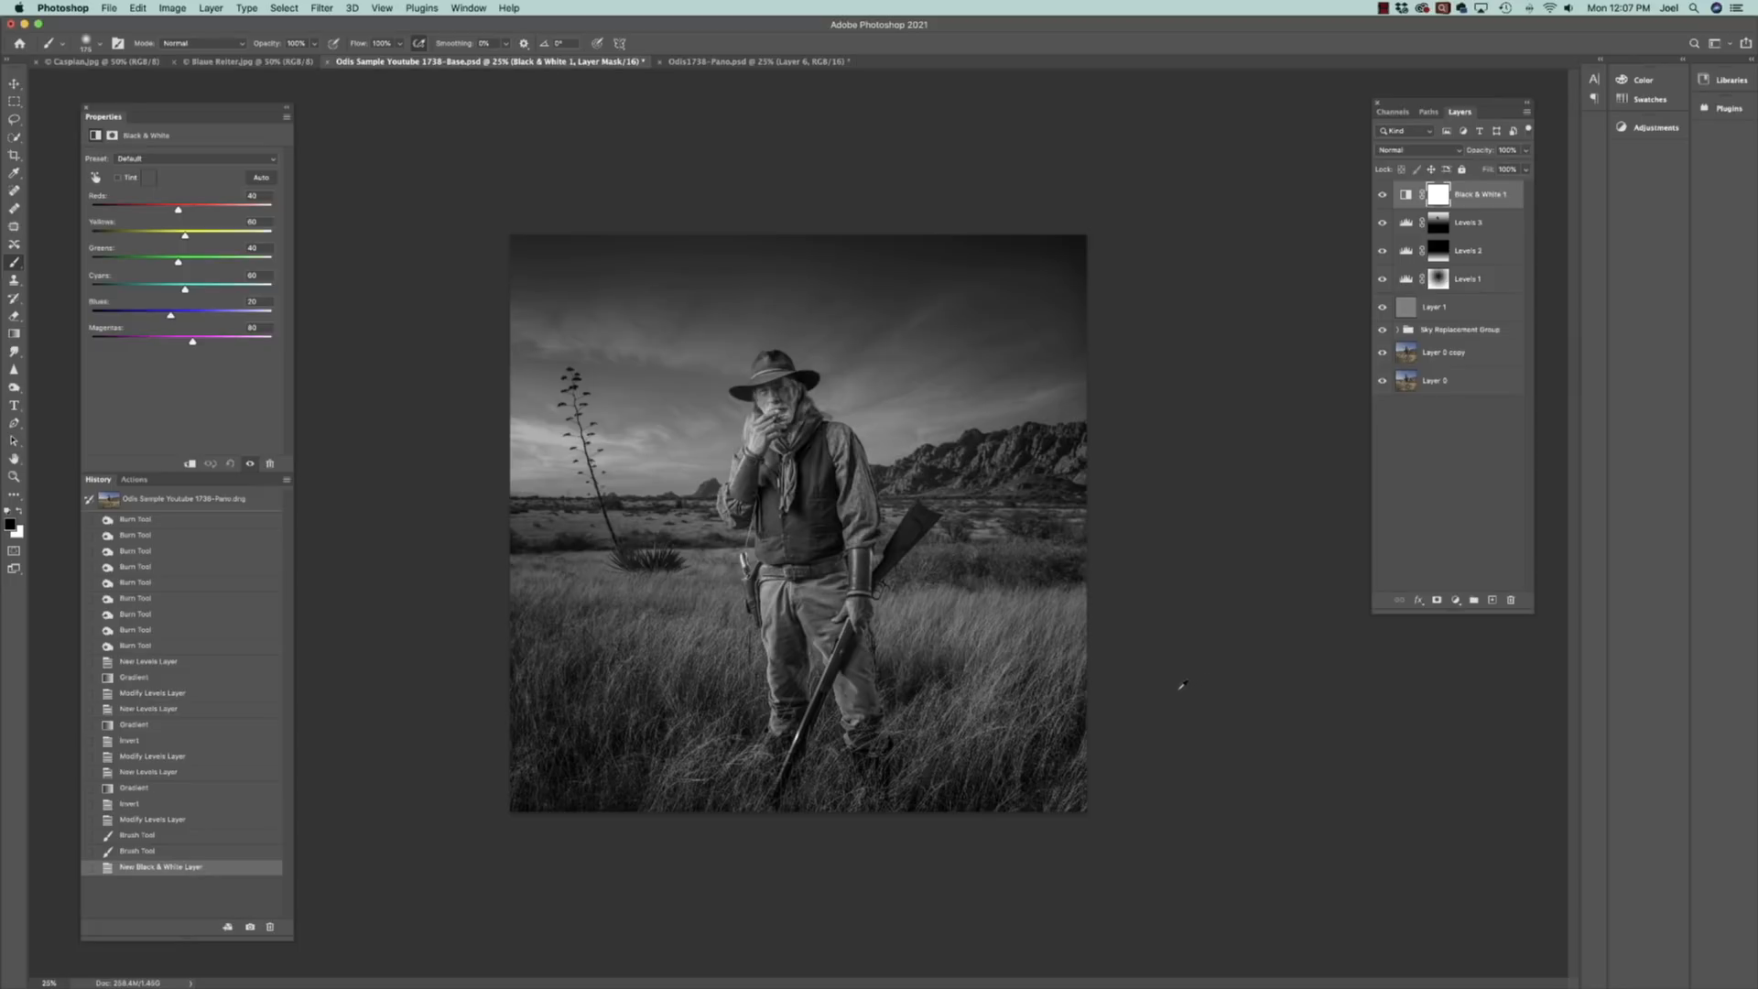
Lower the Black & White adjustment's reds slightly, set yellows to about 25, and set blues to about -6
key(super+minus)
key(super+minus)
key(super+minus)
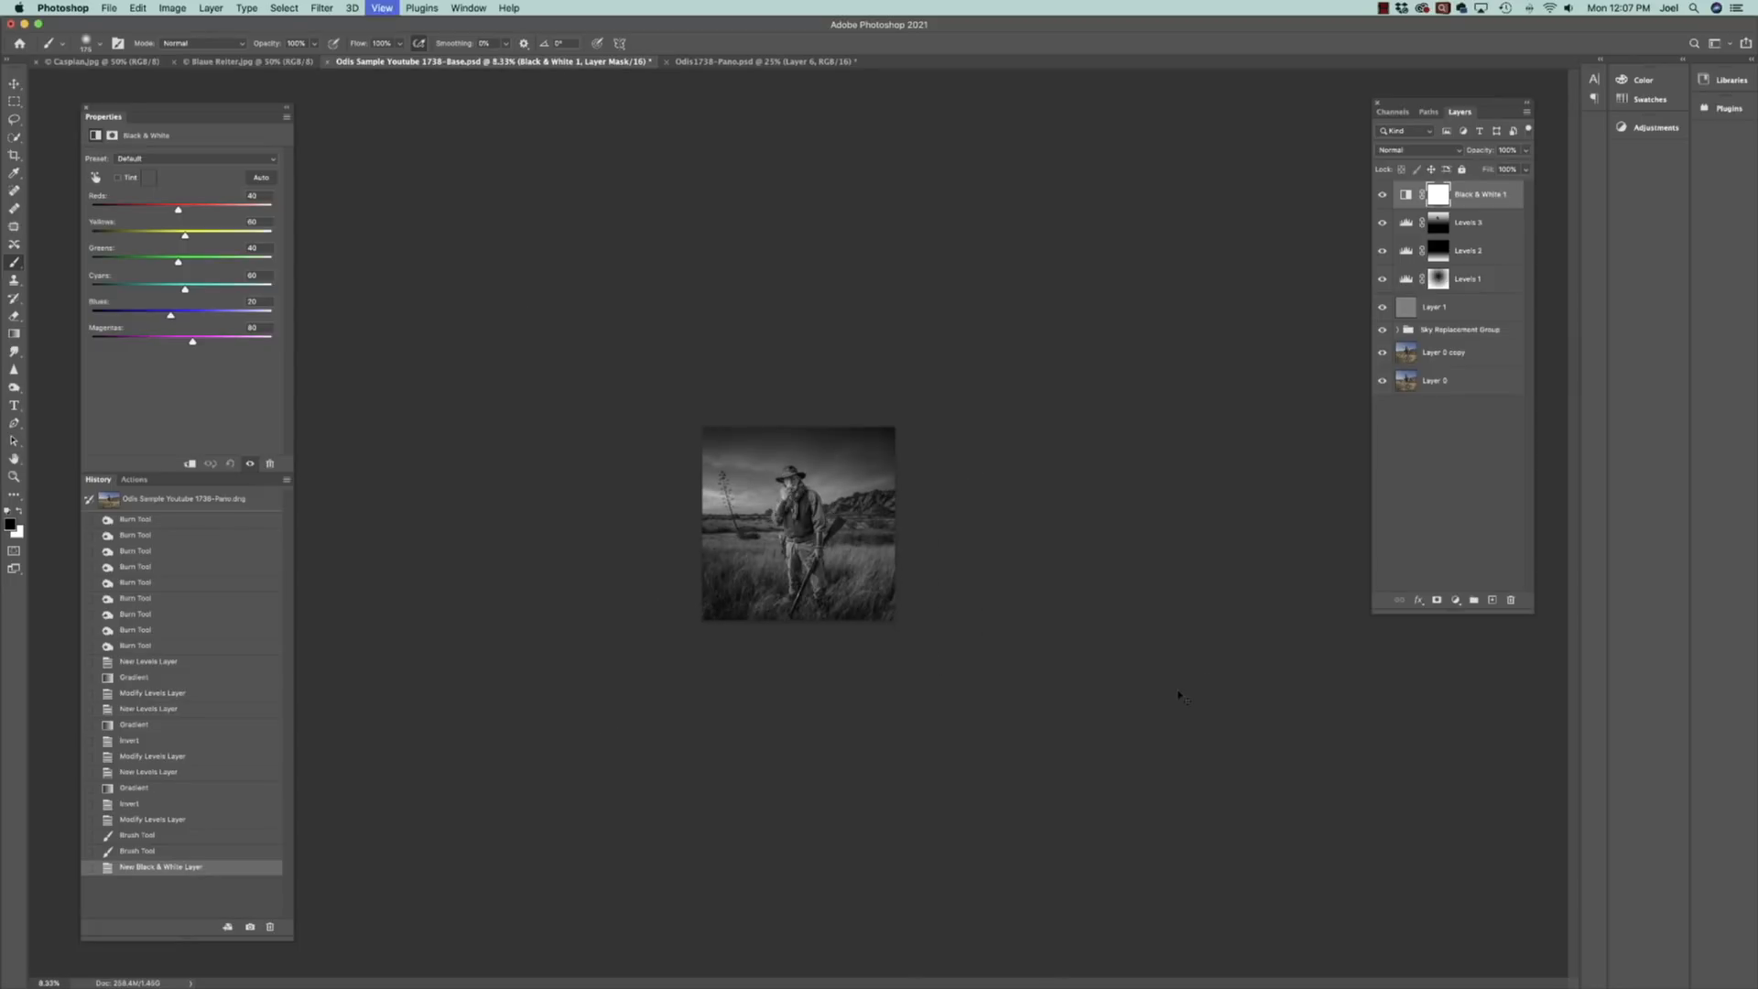
key(super+plus)
key(super+plus)
key(super+plus)
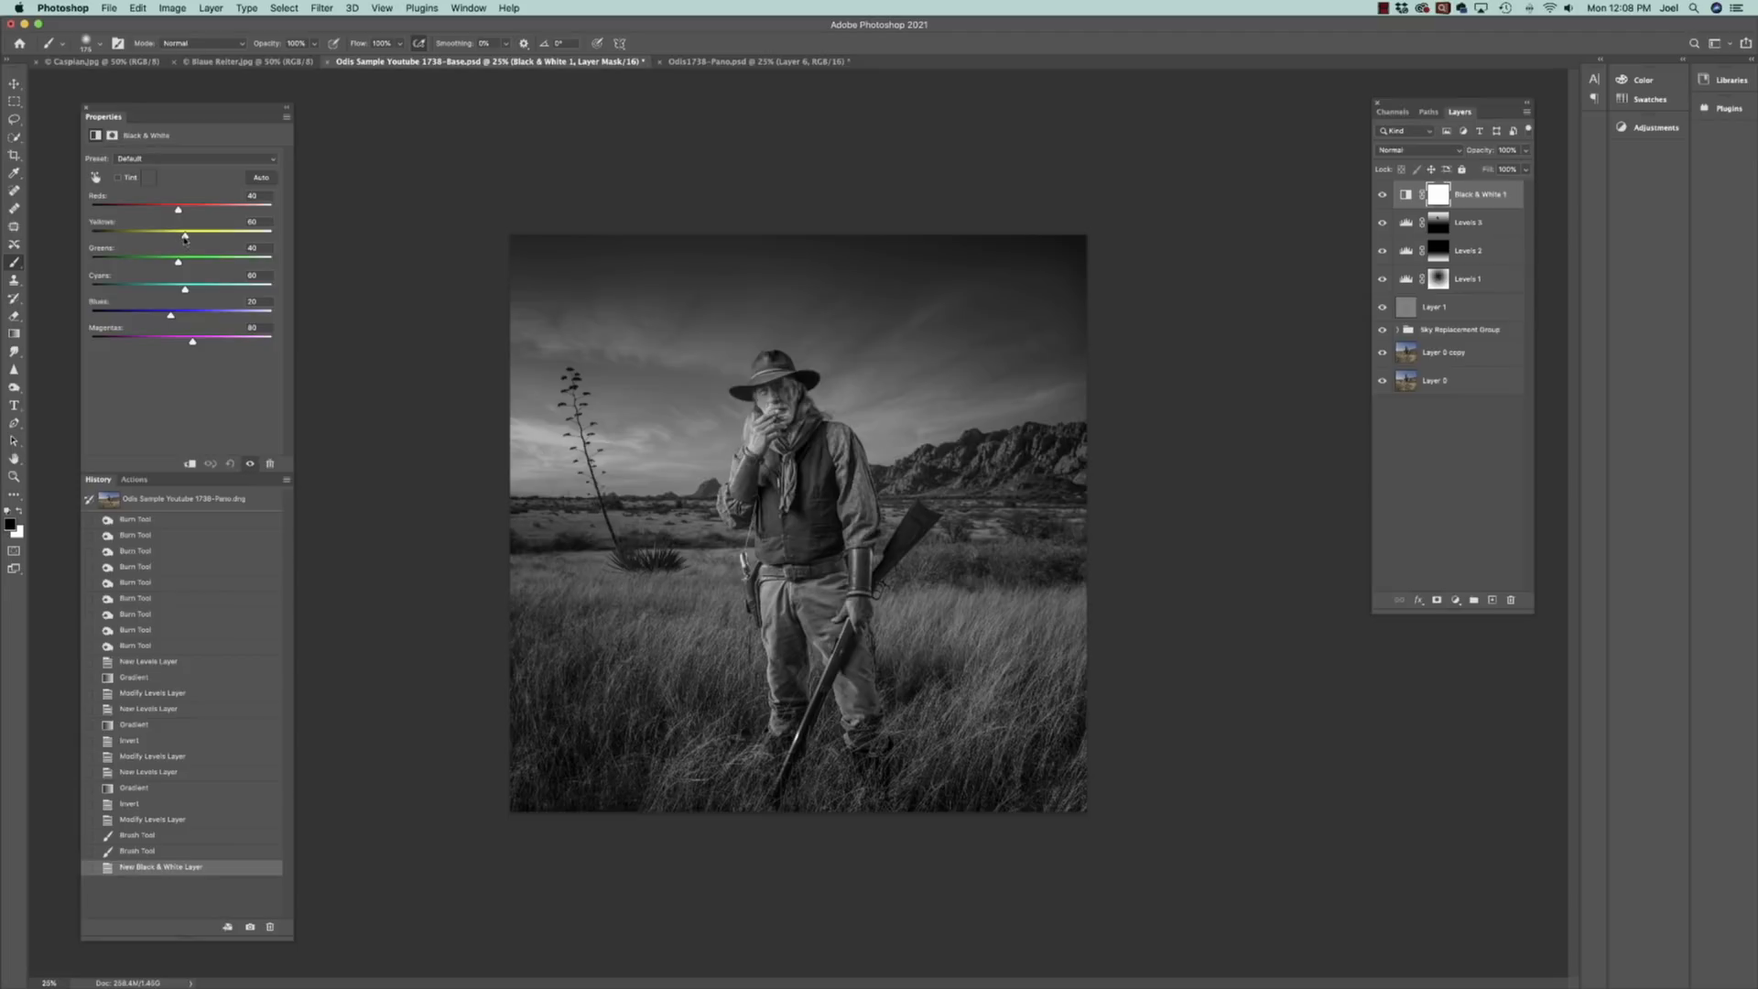
mouse_move(184, 236)
mouse_down()
mouse_move(220, 233)
mouse_move(174, 235)
mouse_move(177, 218)
mouse_up()
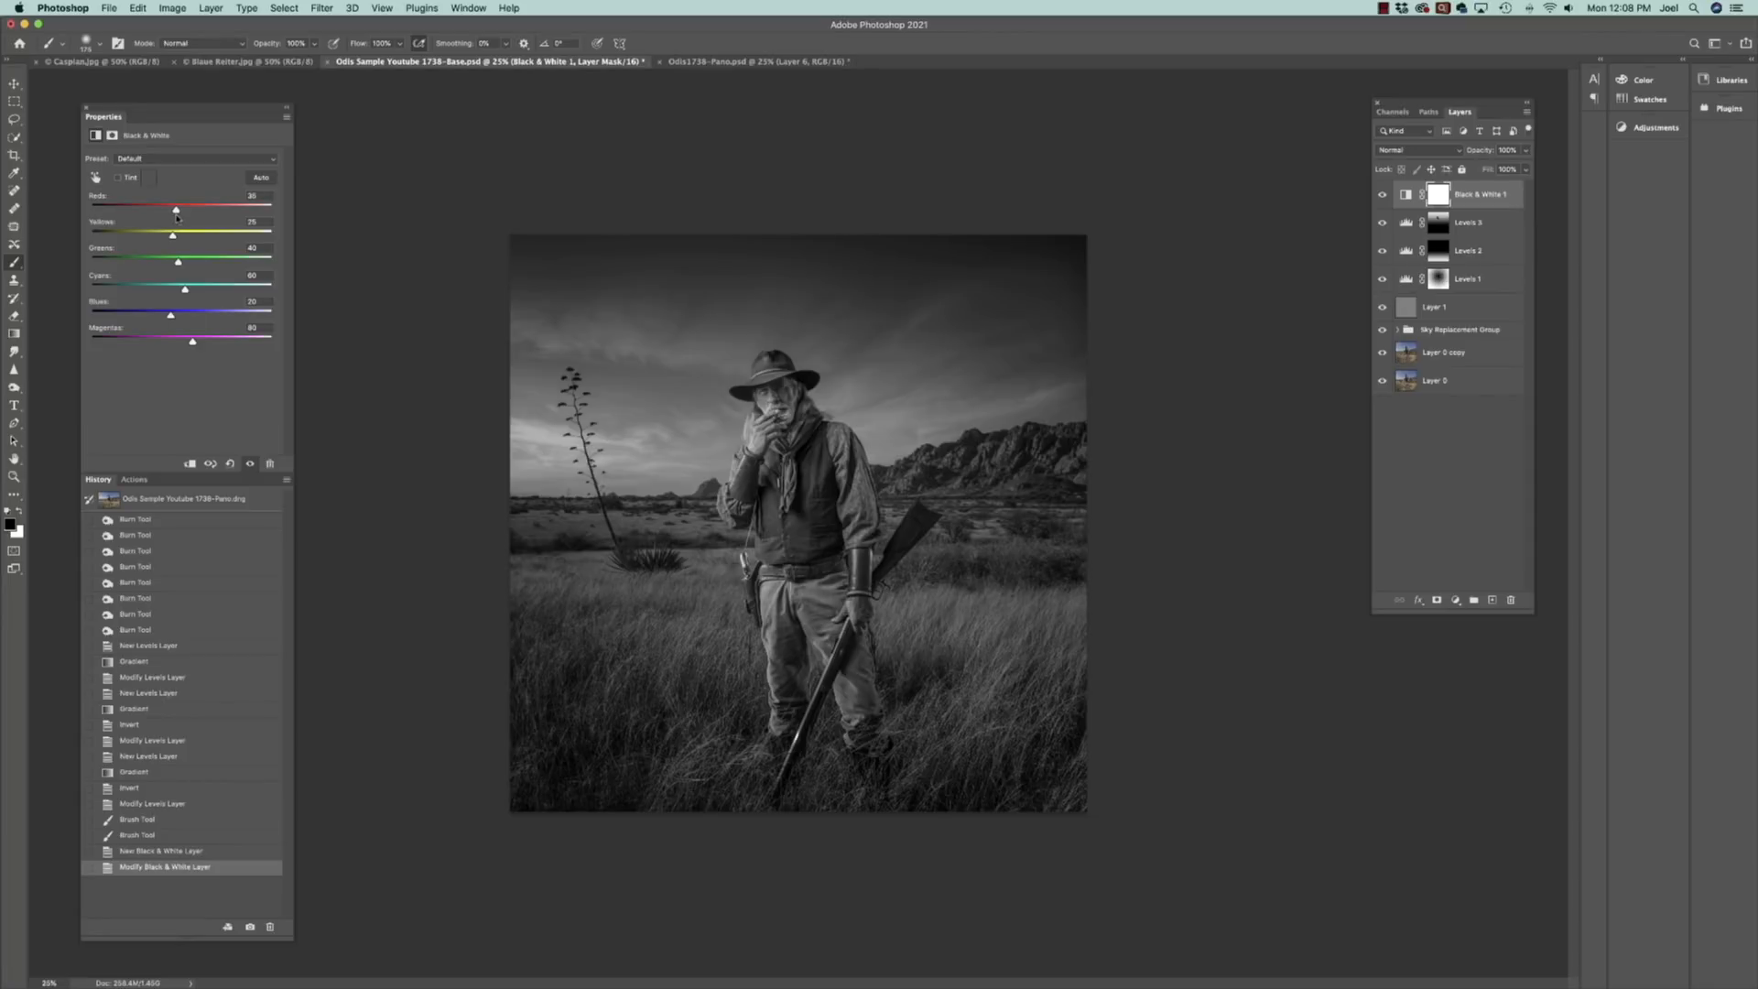
drag(170, 316, 161, 316)
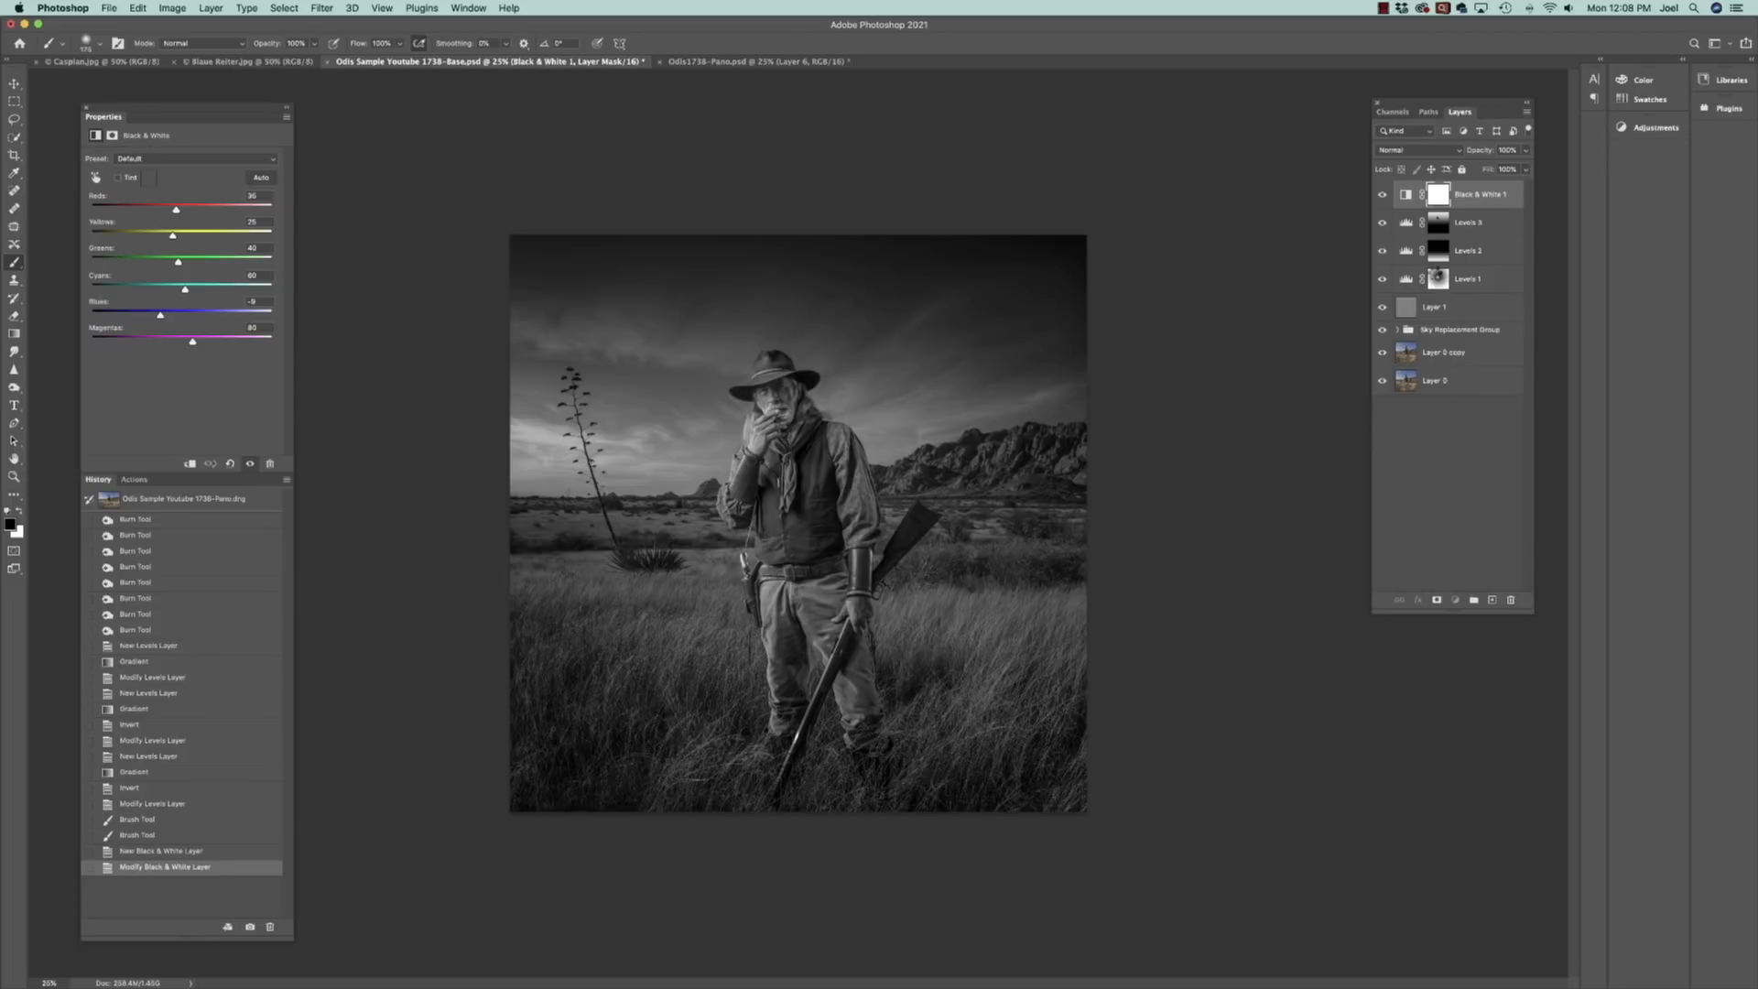
Stamp all visible layers into a new top layer and compare it with the color version and the original photo
key(super+alt+shift+e)
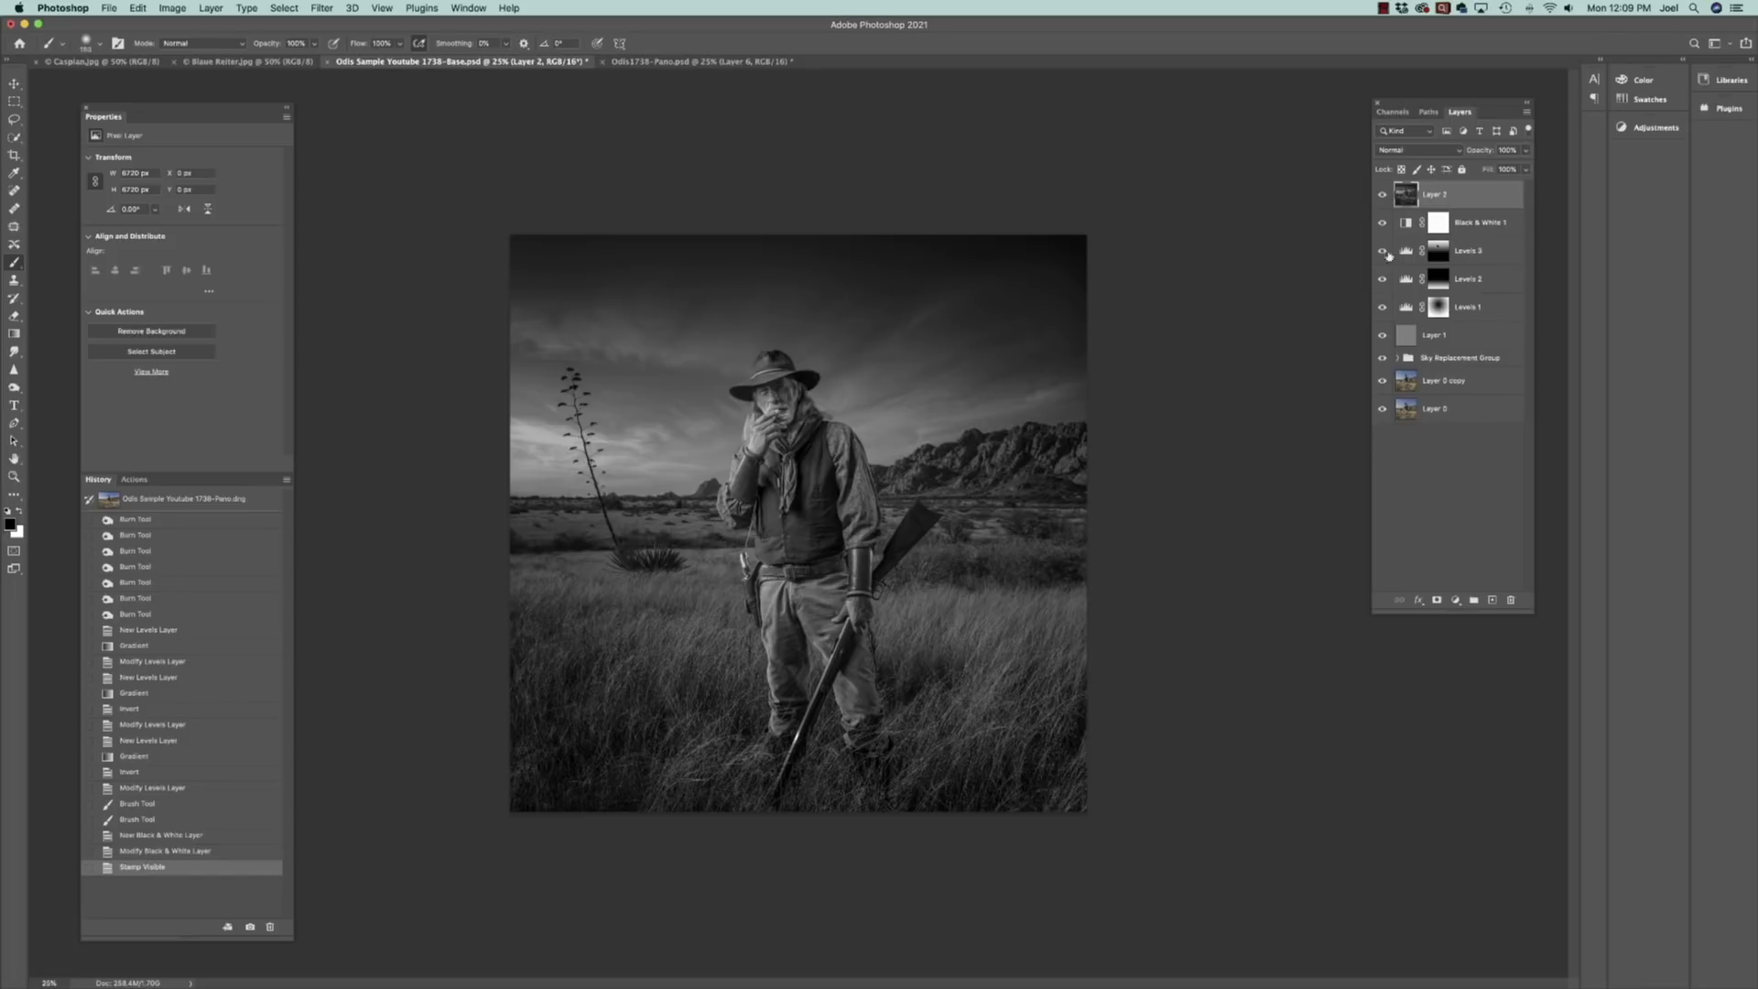
click(1382, 195)
click(1383, 222)
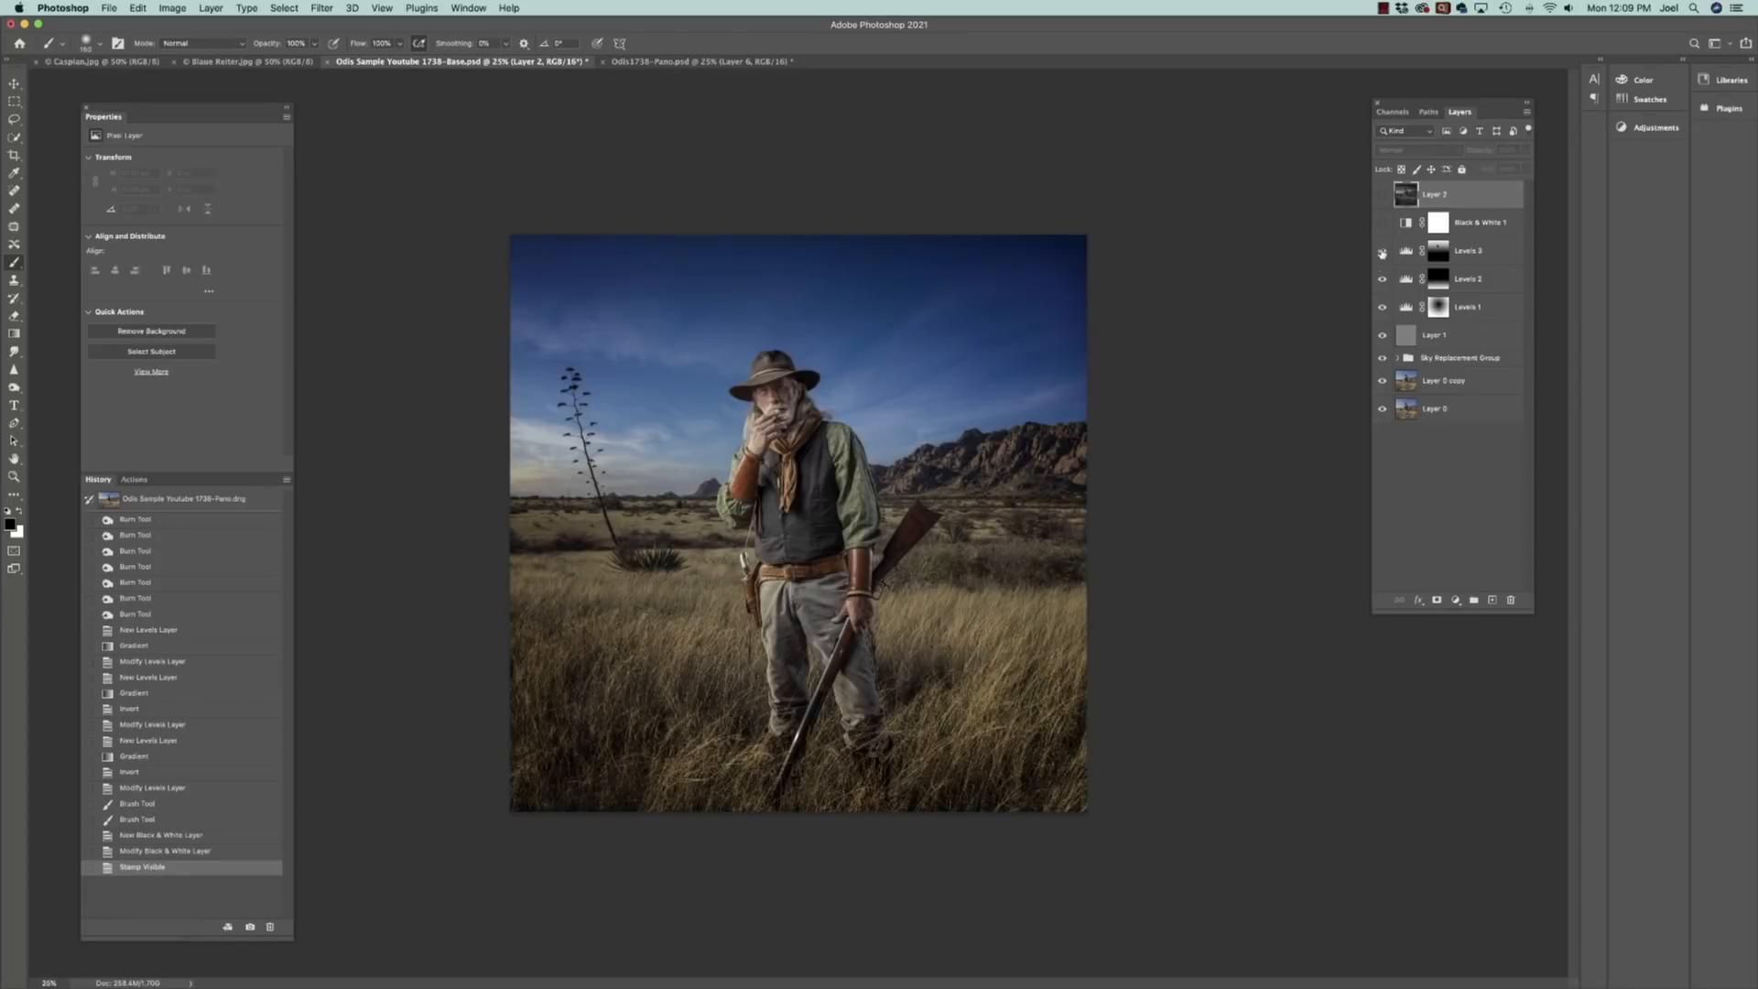
alt+click(1383, 251)
alt+click(1383, 409)
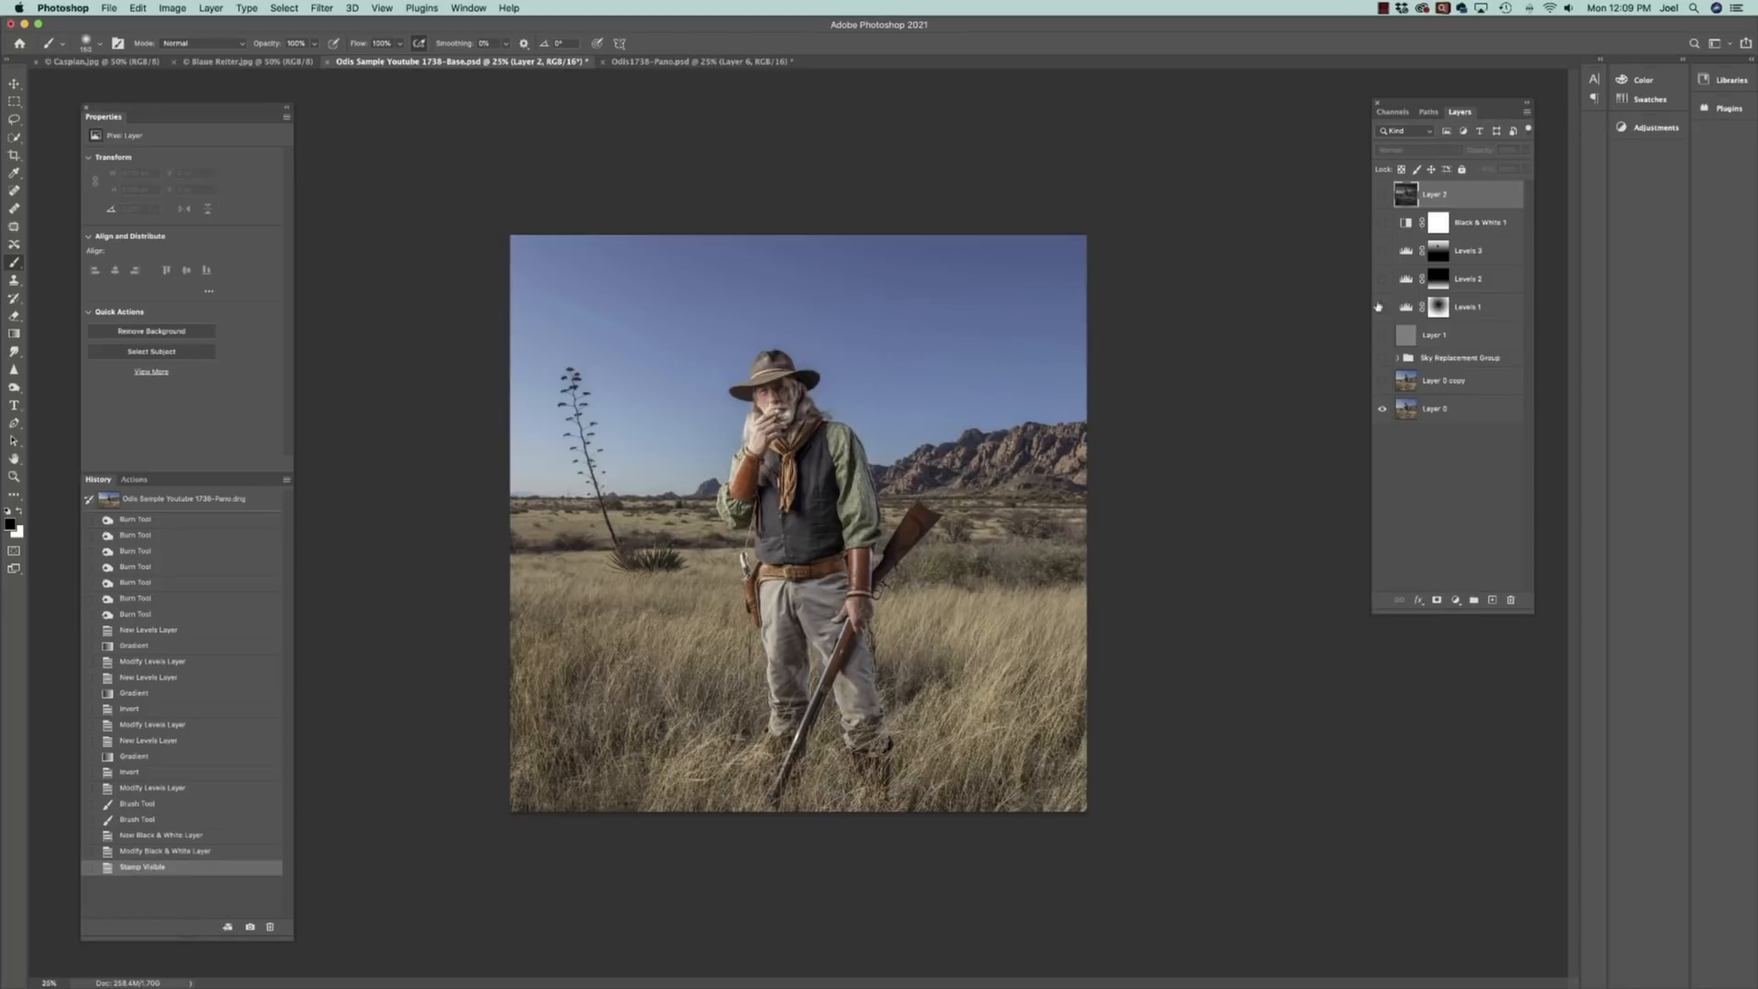
click(1382, 195)
drag(1381, 229, 1374, 392)
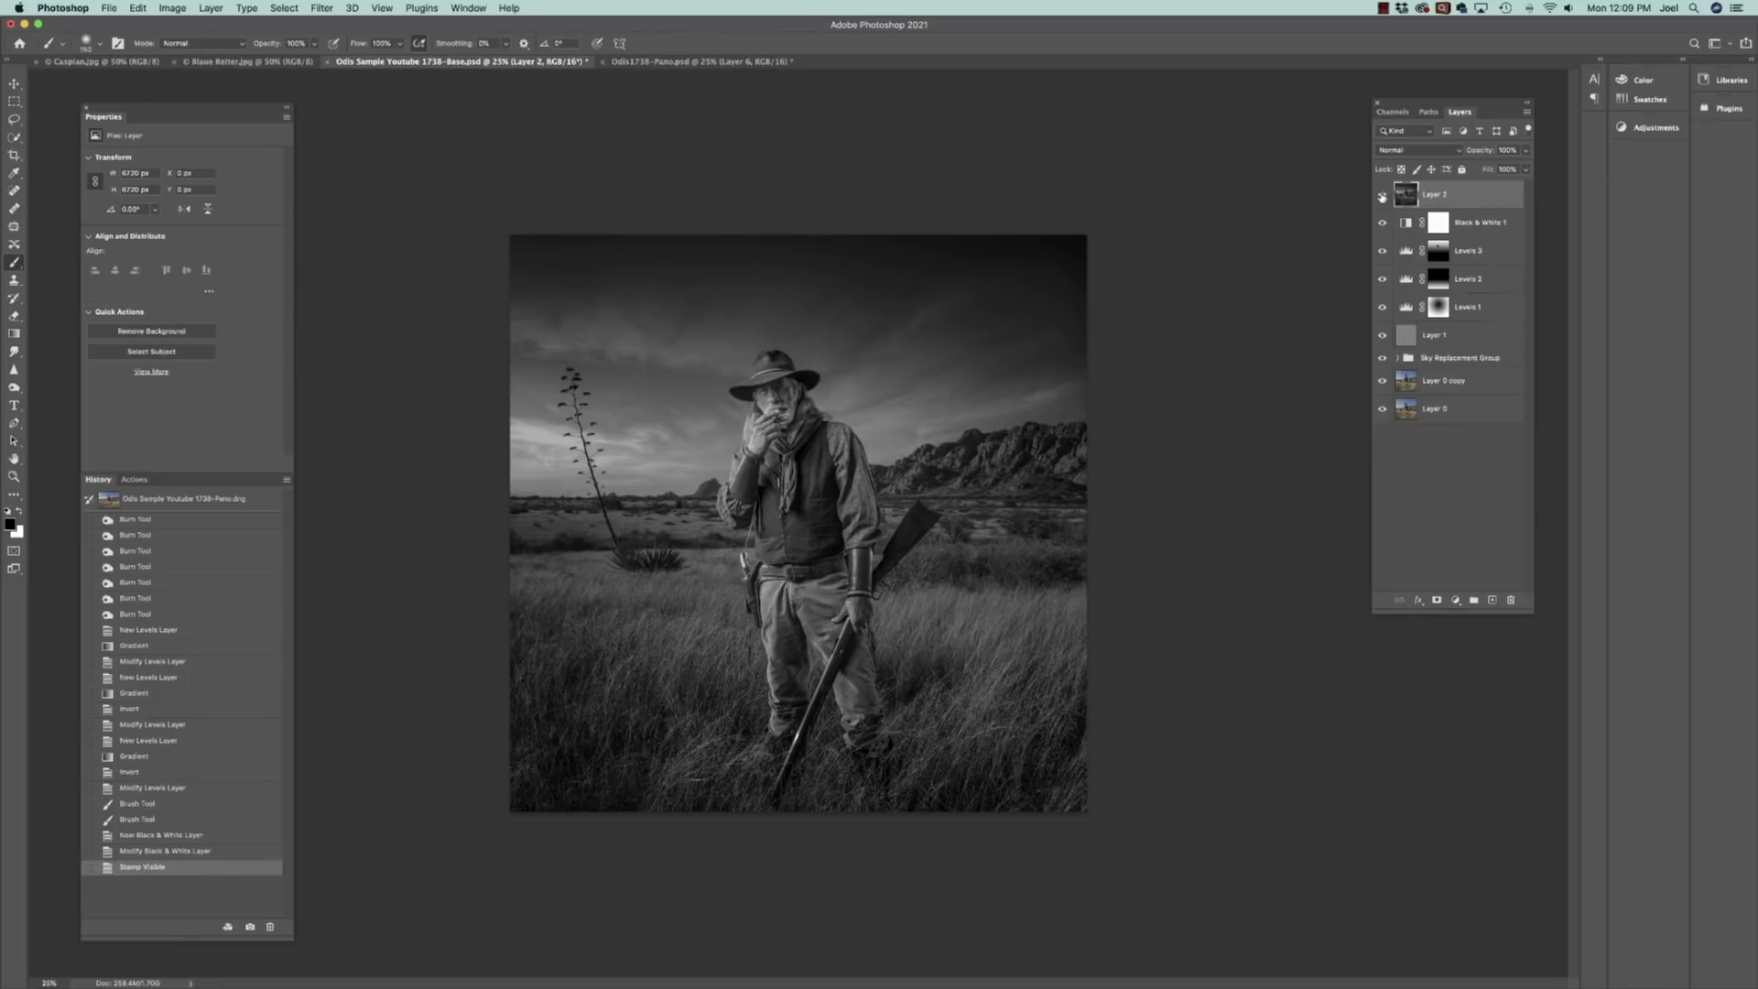
Convert the stamped black-and-white layer at the top of the stack to a smart object
right_click(1508, 196)
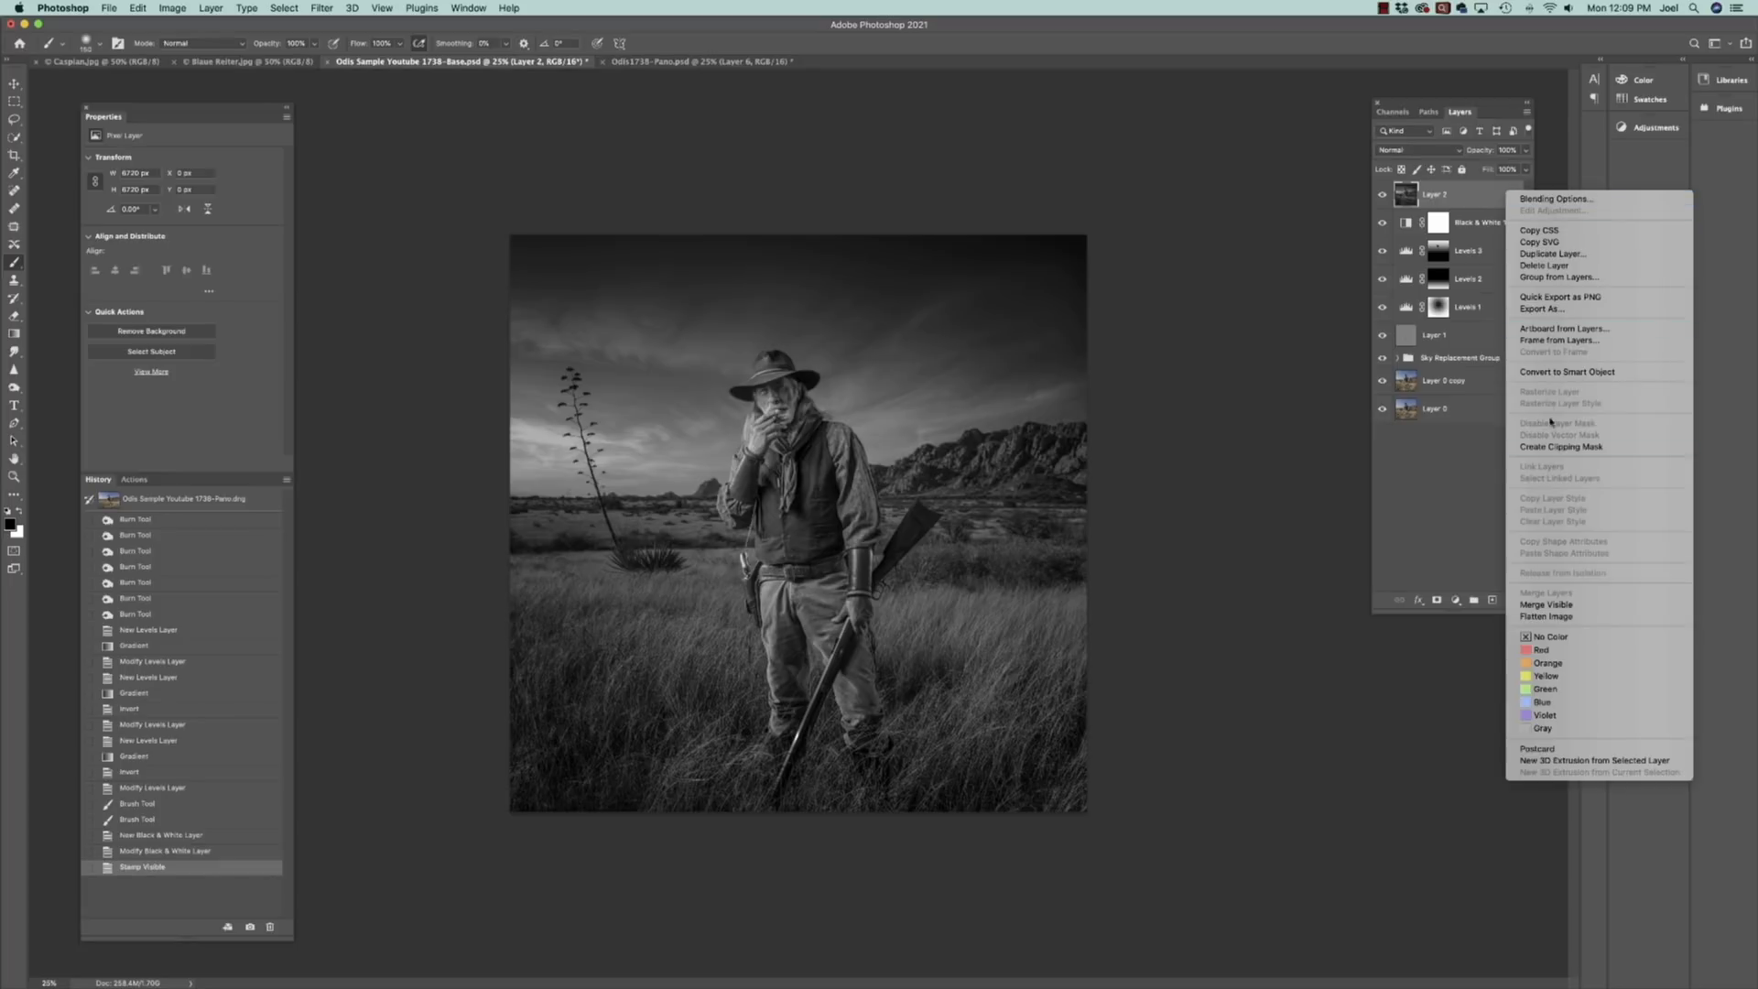
click(1548, 374)
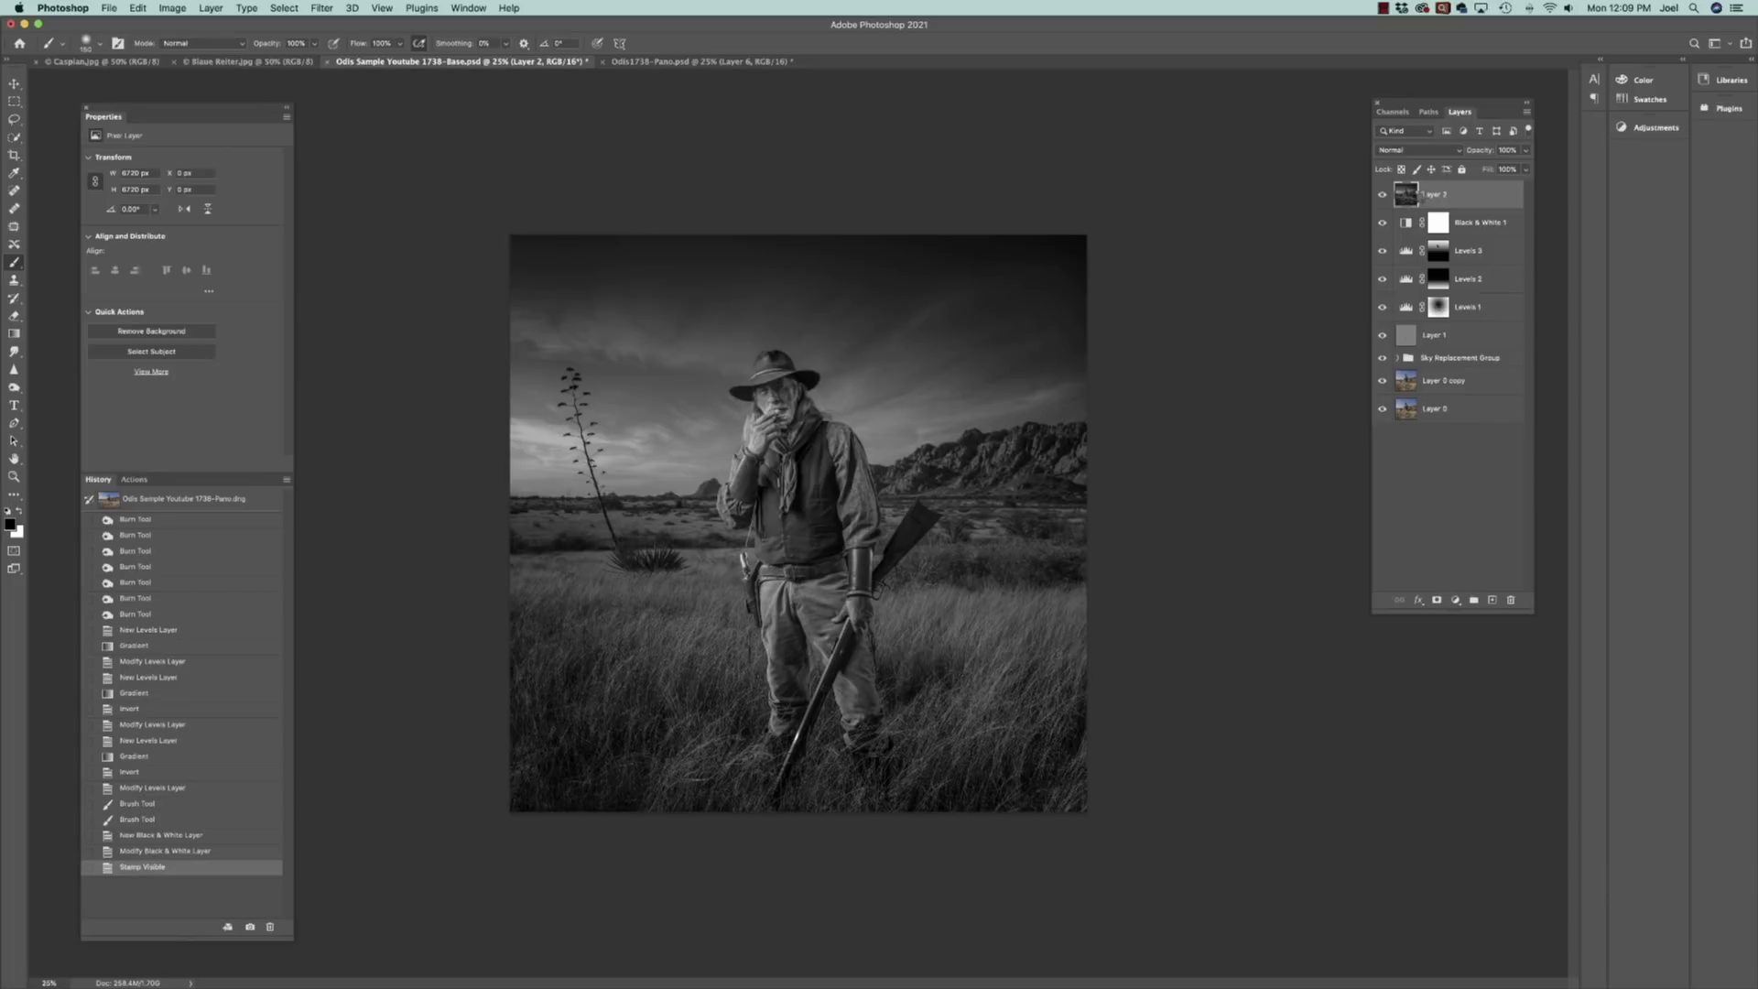
key(F2)
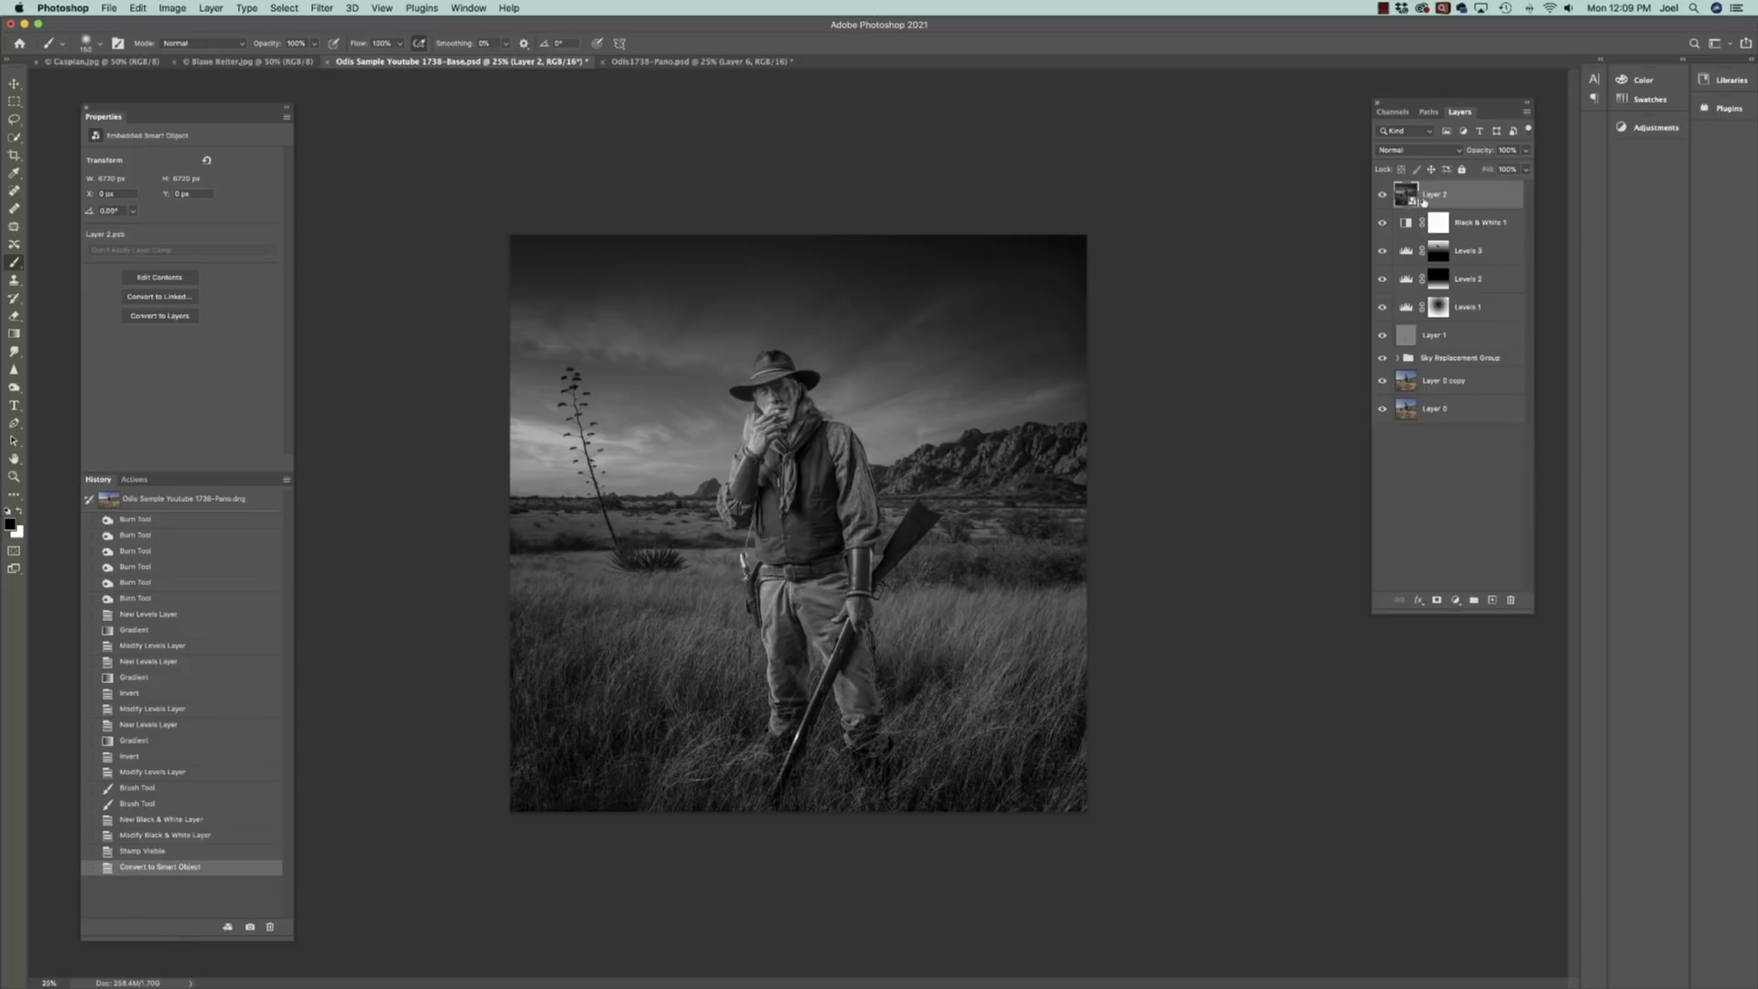
Open the Camera Raw Filter on the smart object and load the saved Grunge Portrait Effect settings file
click(322, 8)
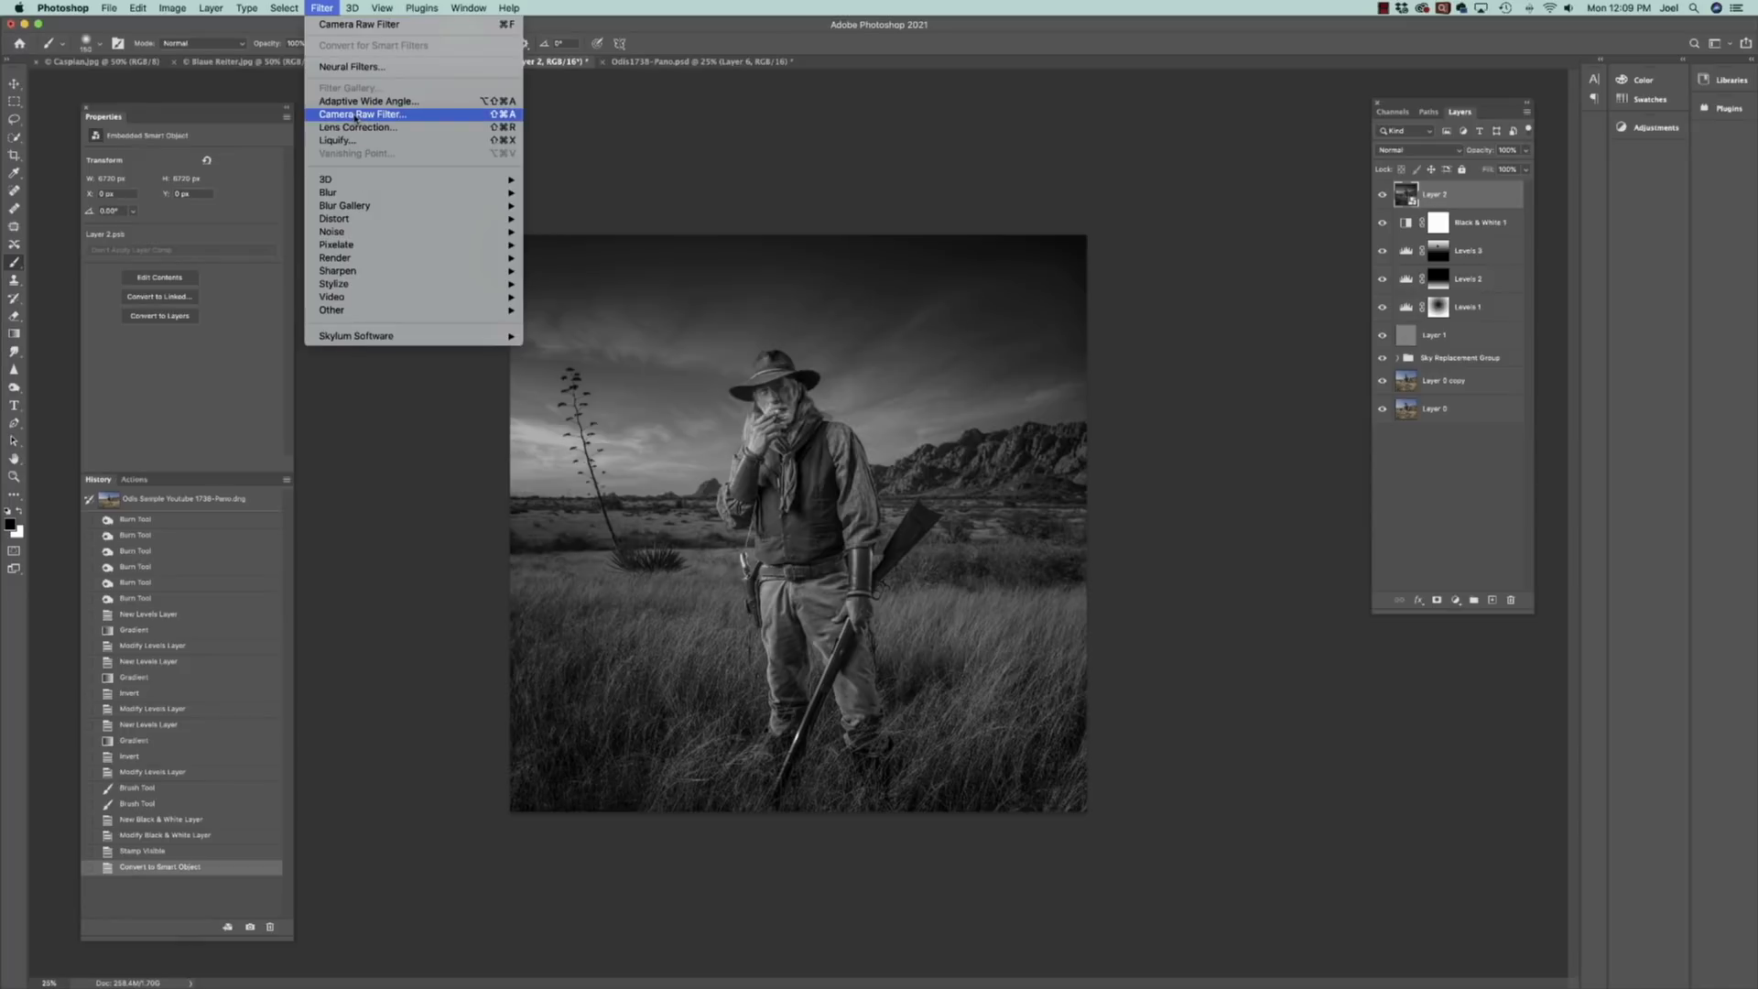
click(784, 136)
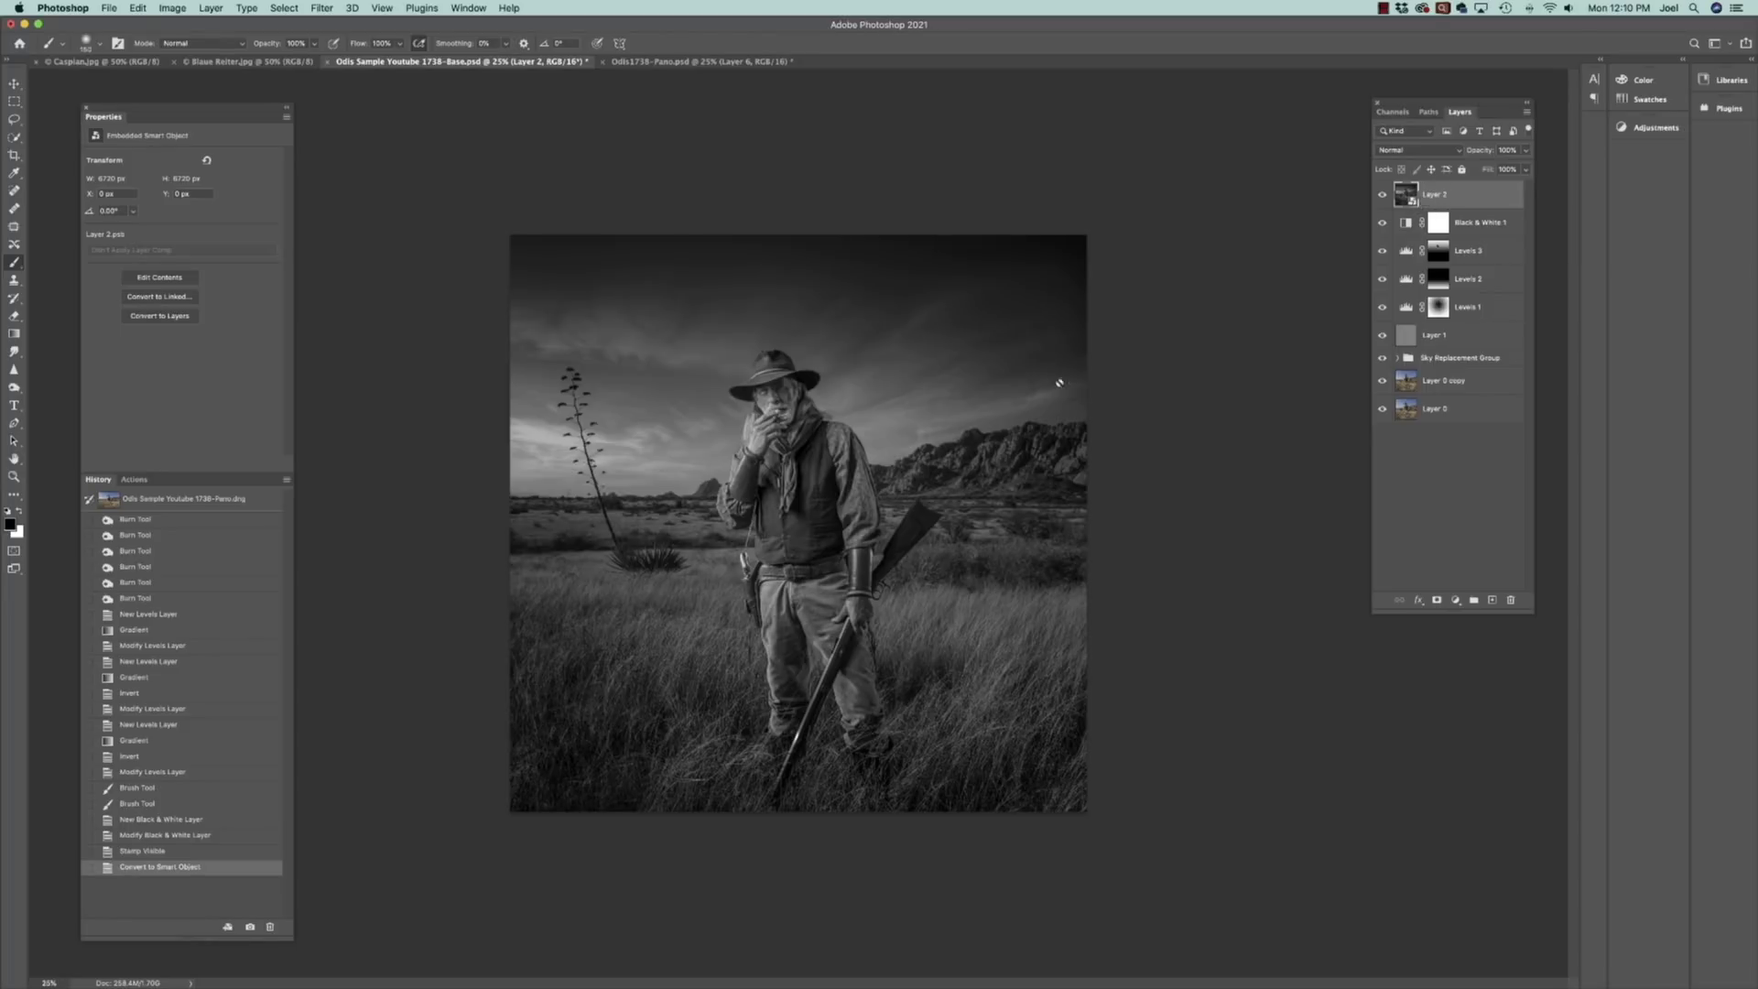
click(324, 9)
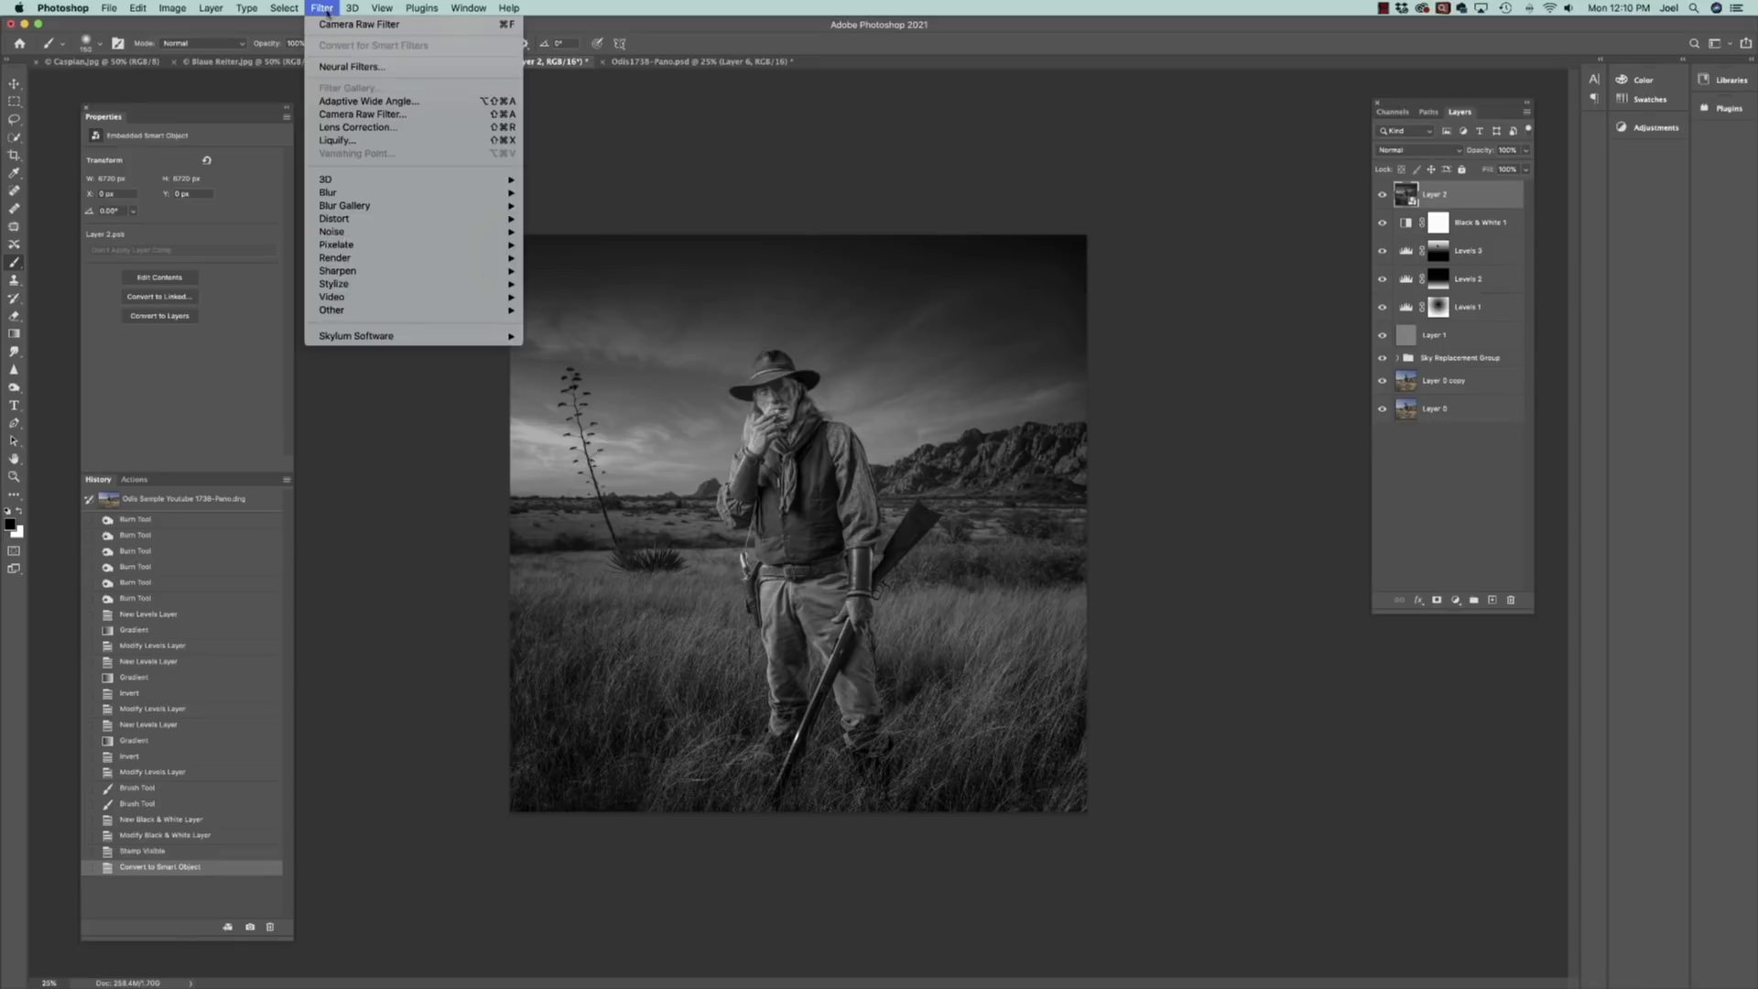
click(380, 117)
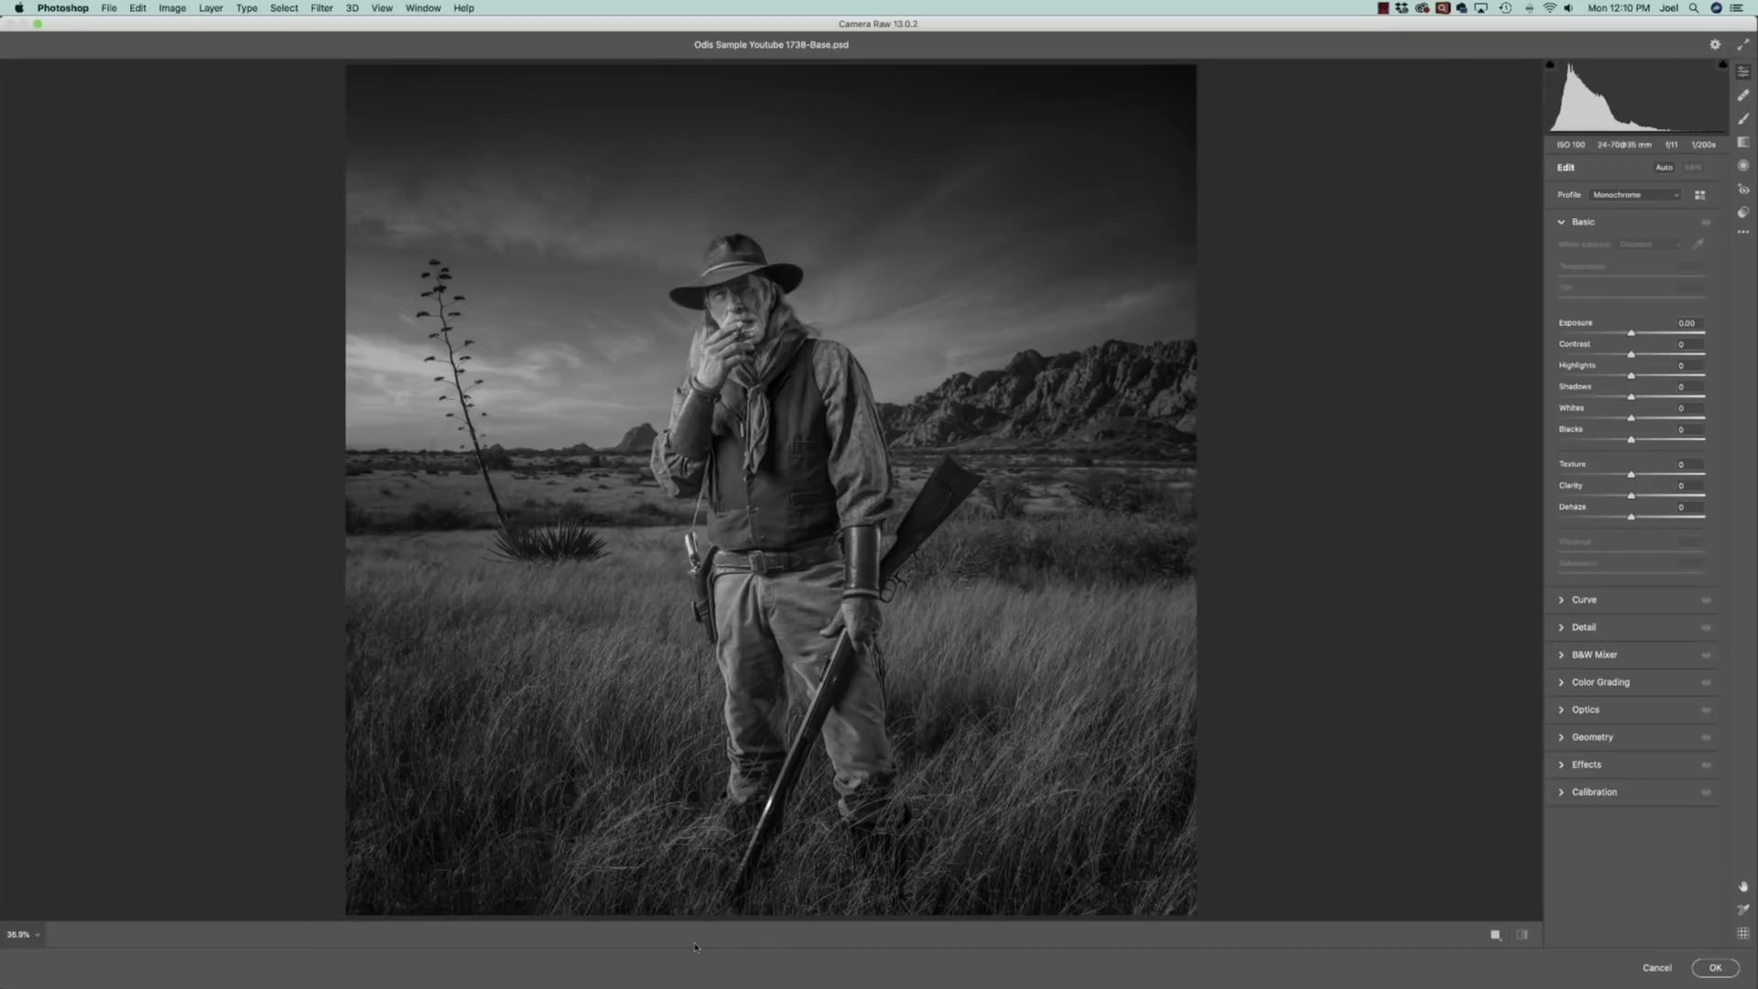
click(1743, 236)
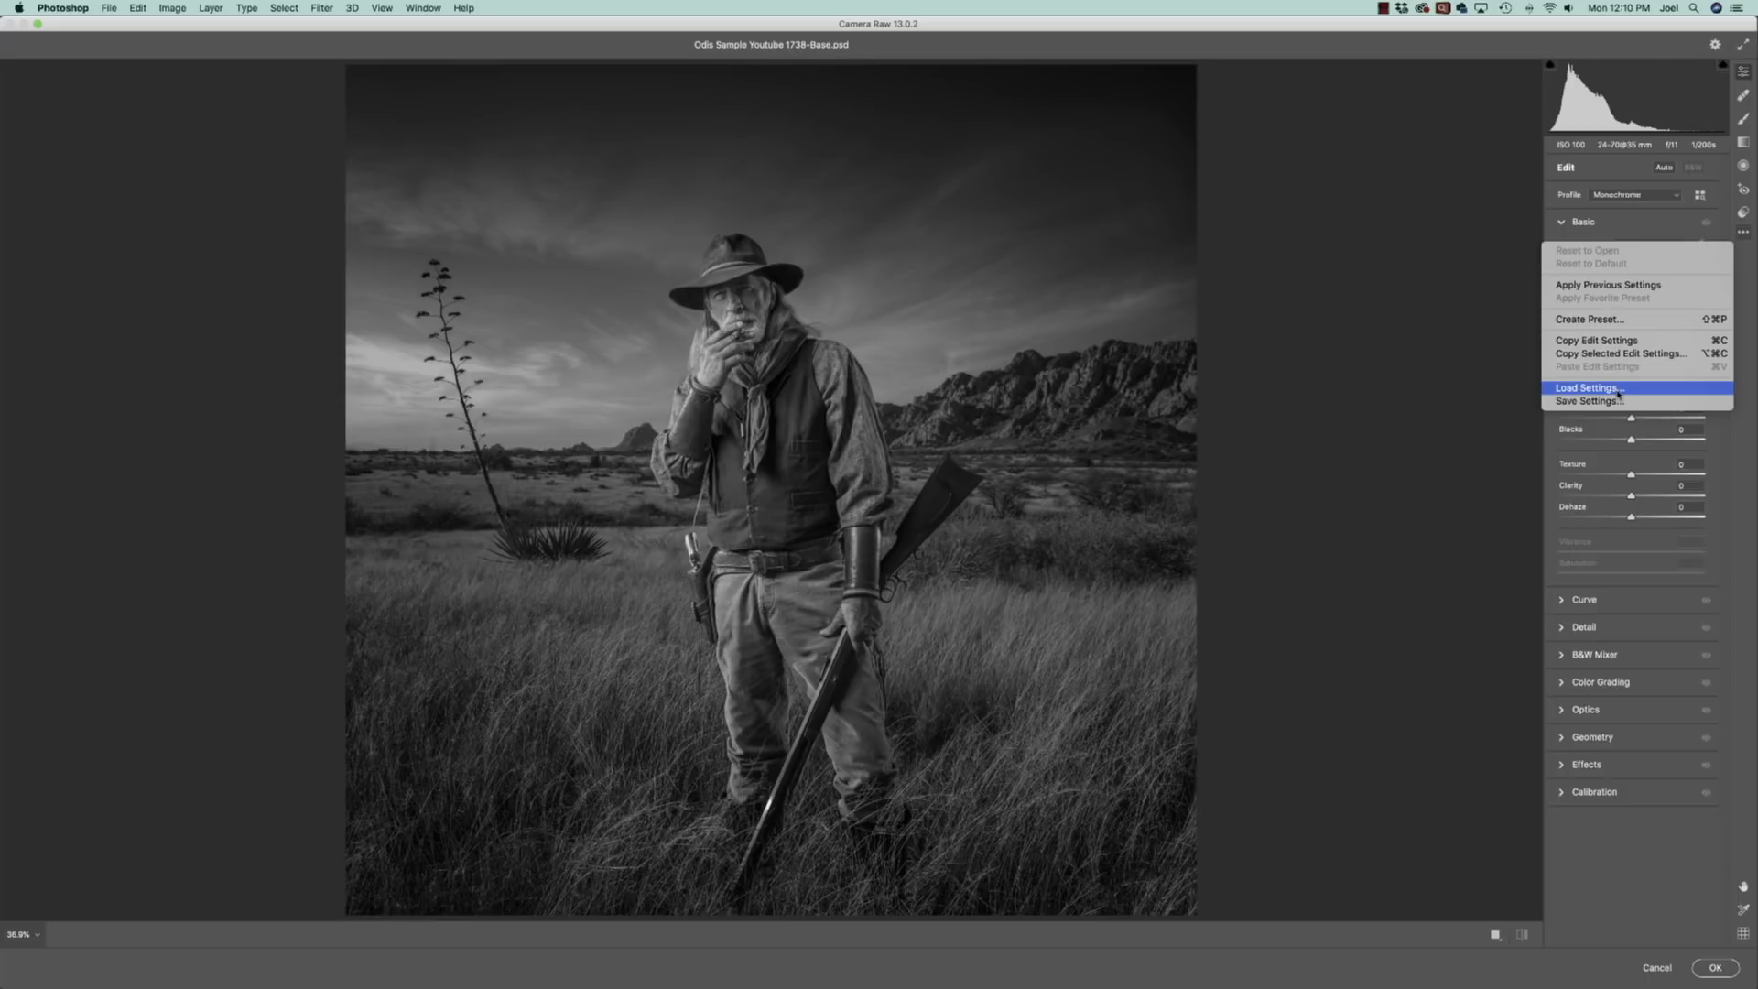
click(1616, 388)
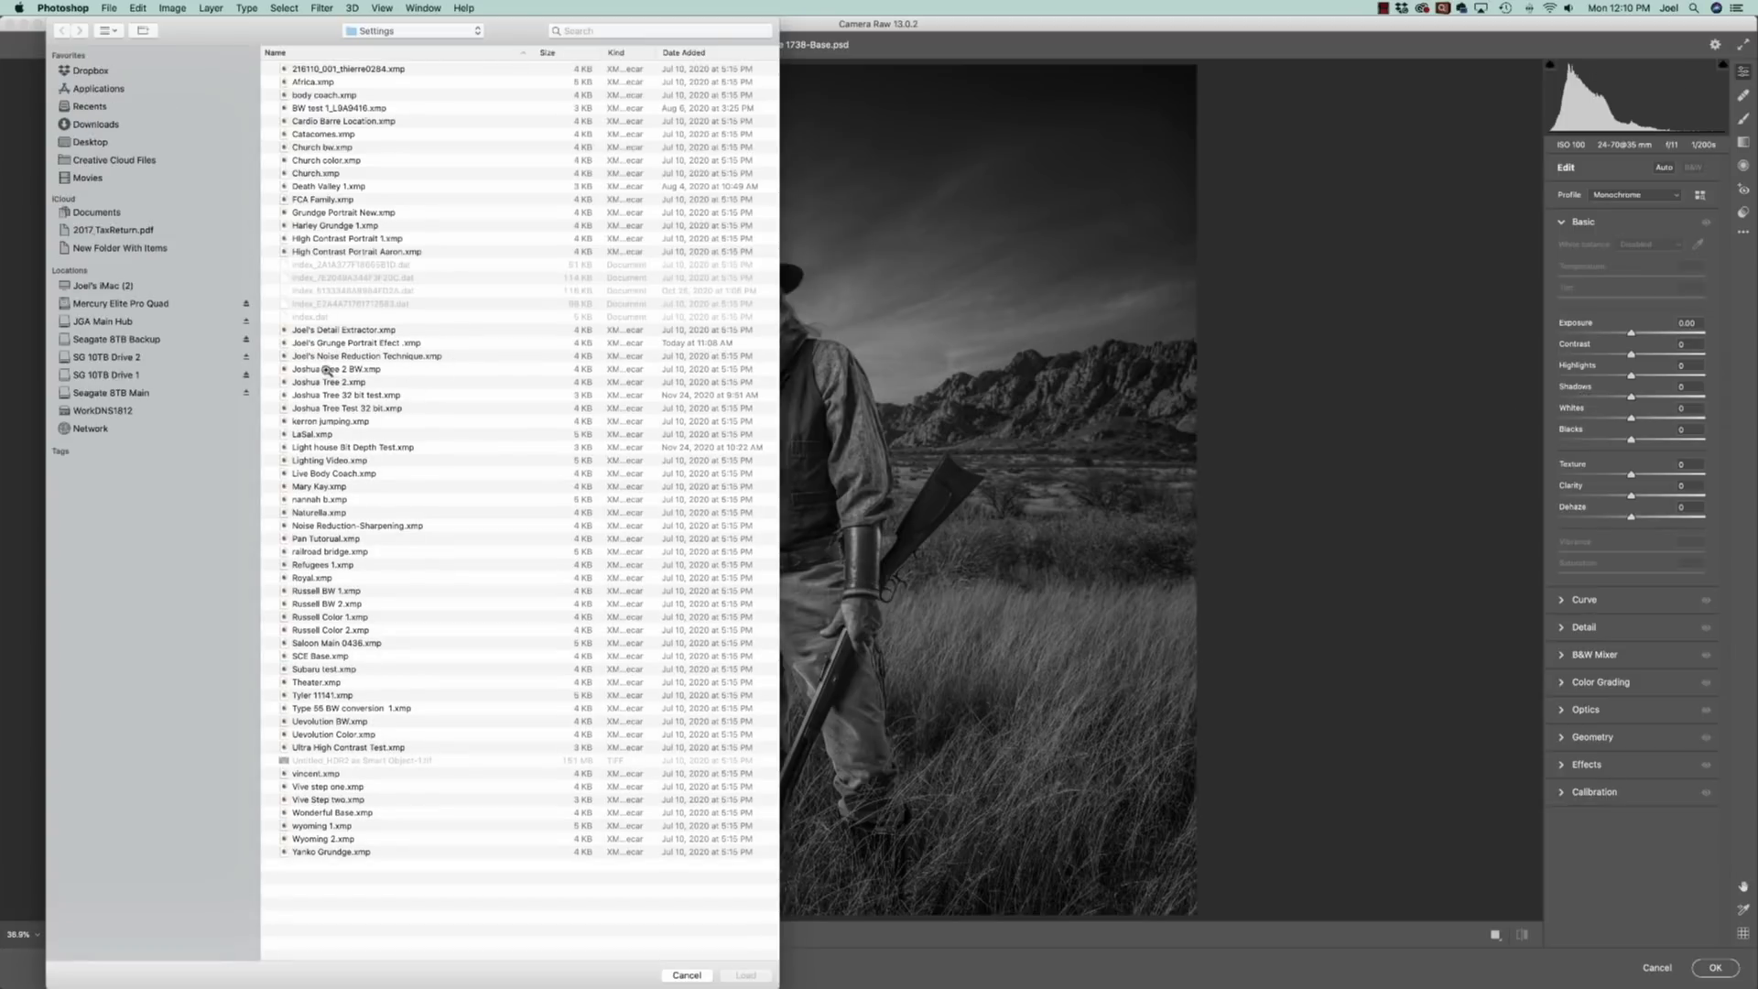
click(338, 344)
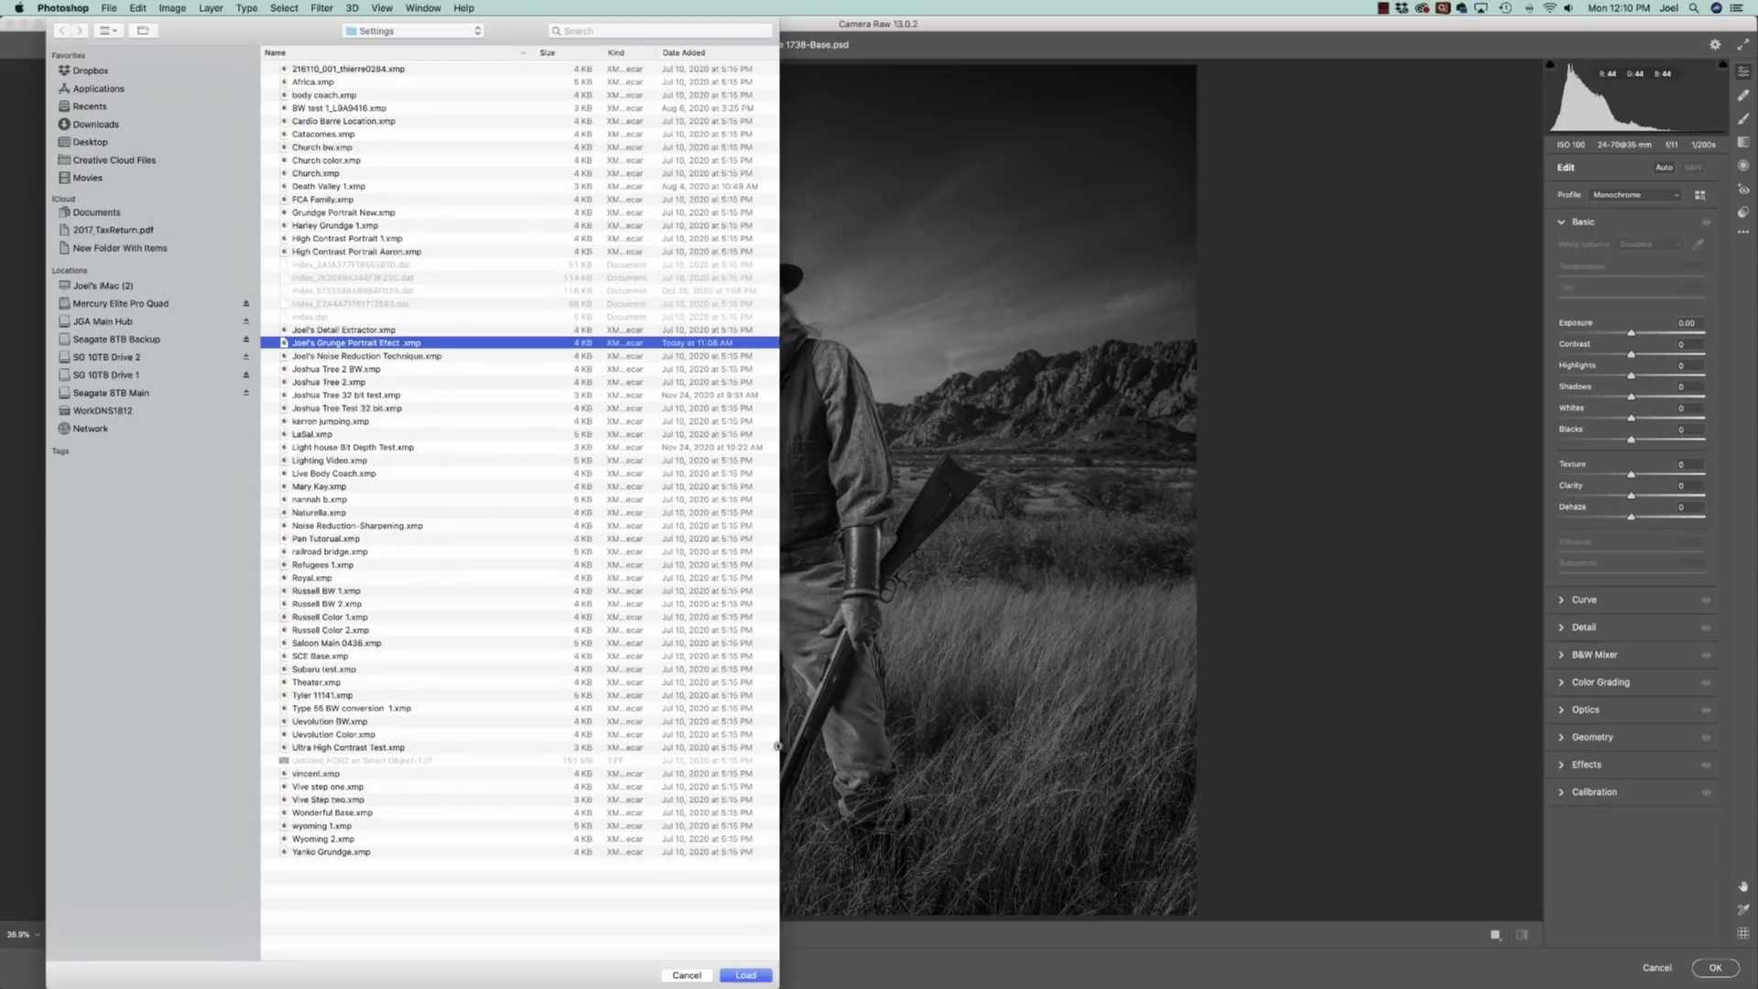
click(745, 974)
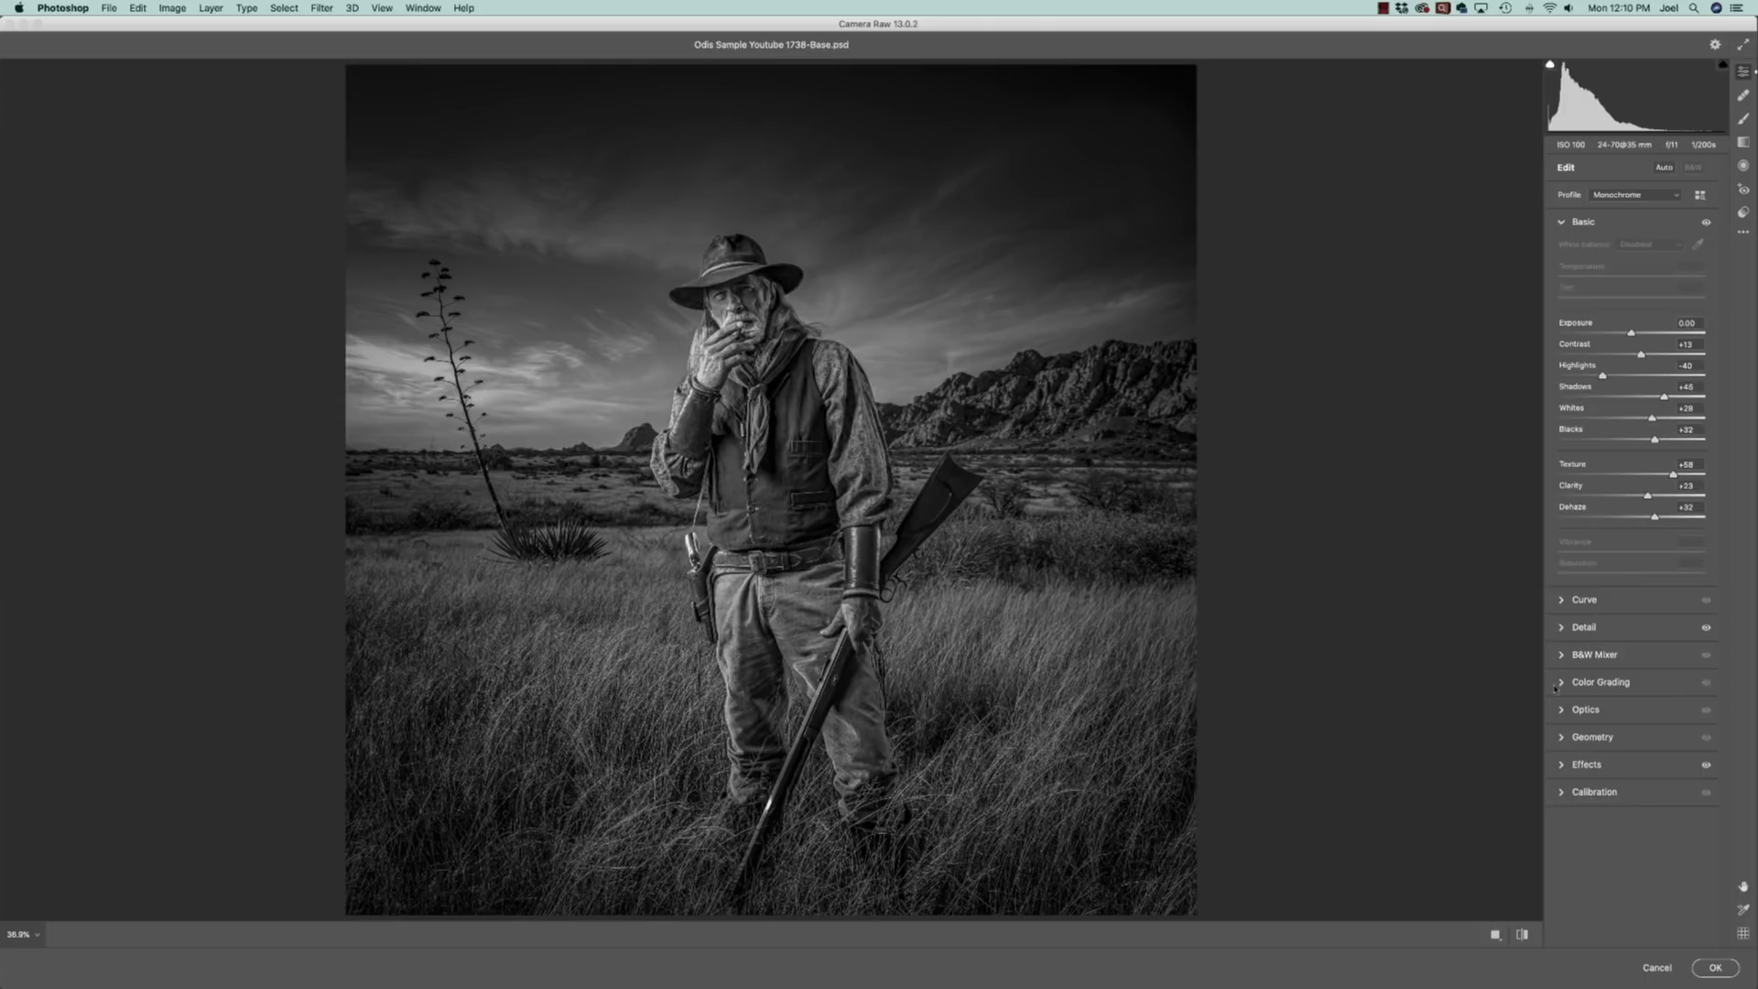
Review the loaded grain, vignetting, sharpening and noise reduction settings, and apply the Camera Raw Filter to the smart object
click(1561, 767)
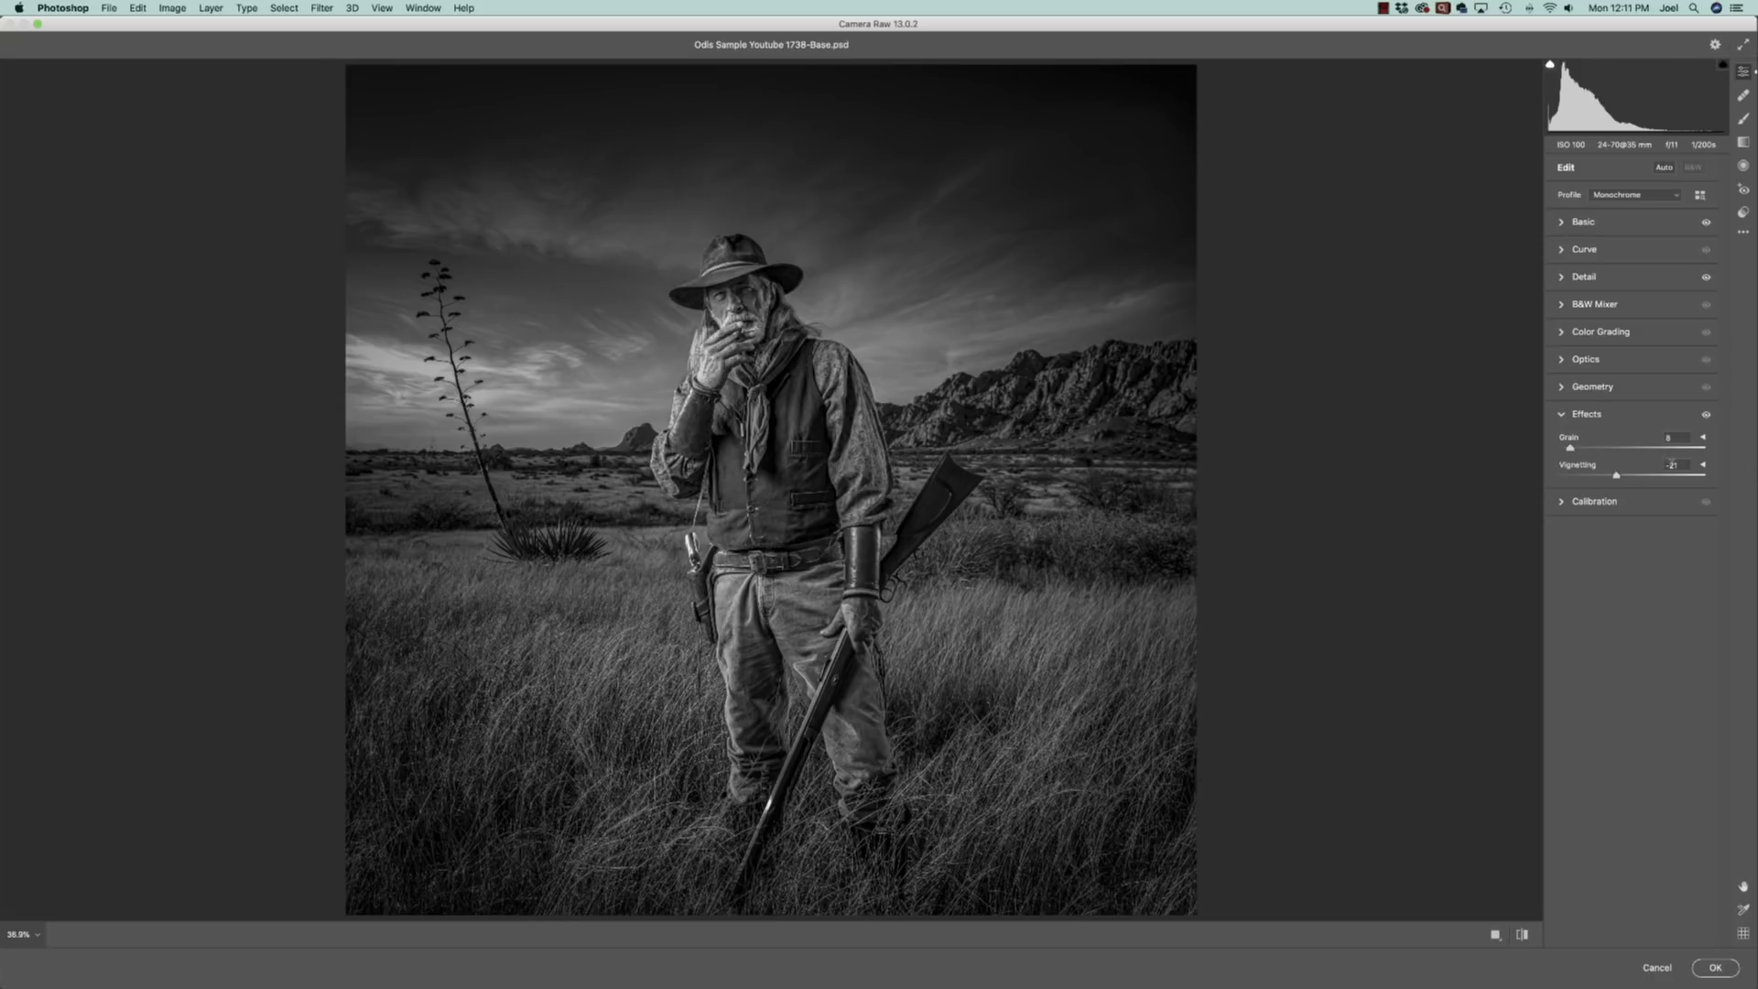
mouse_move(1603, 479)
mouse_down()
mouse_move(1648, 480)
mouse_move(1619, 477)
mouse_up()
click(1563, 306)
click(1563, 309)
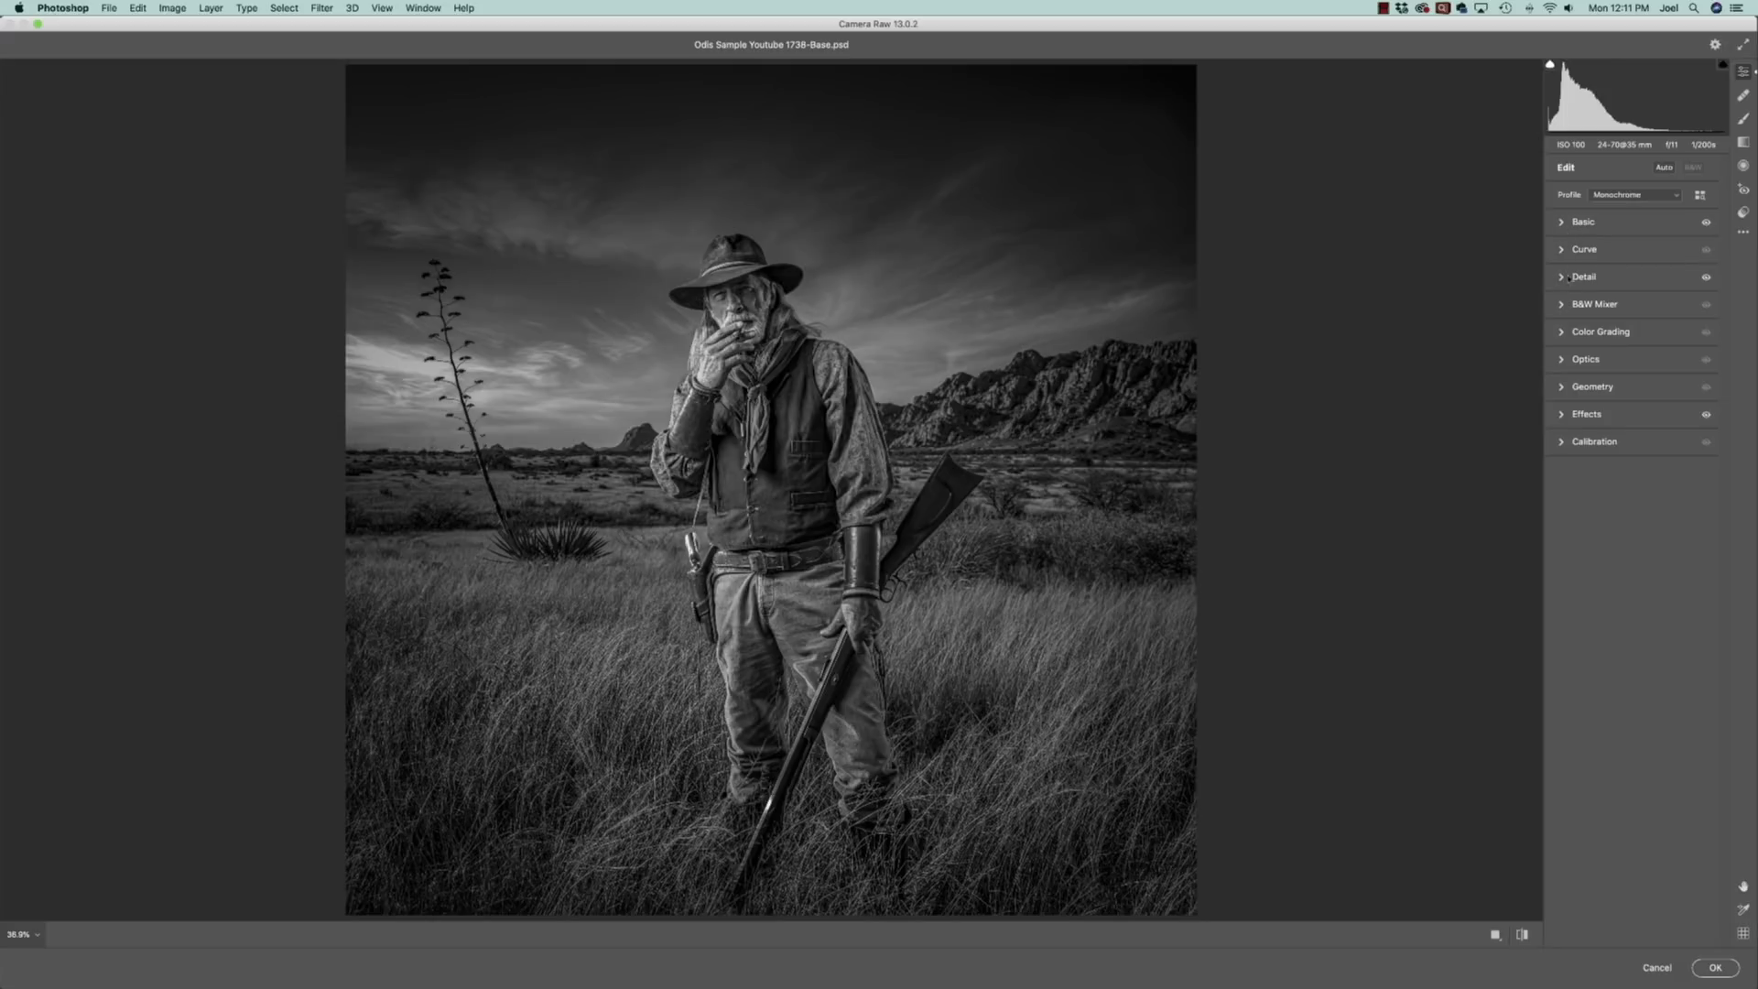
click(1562, 278)
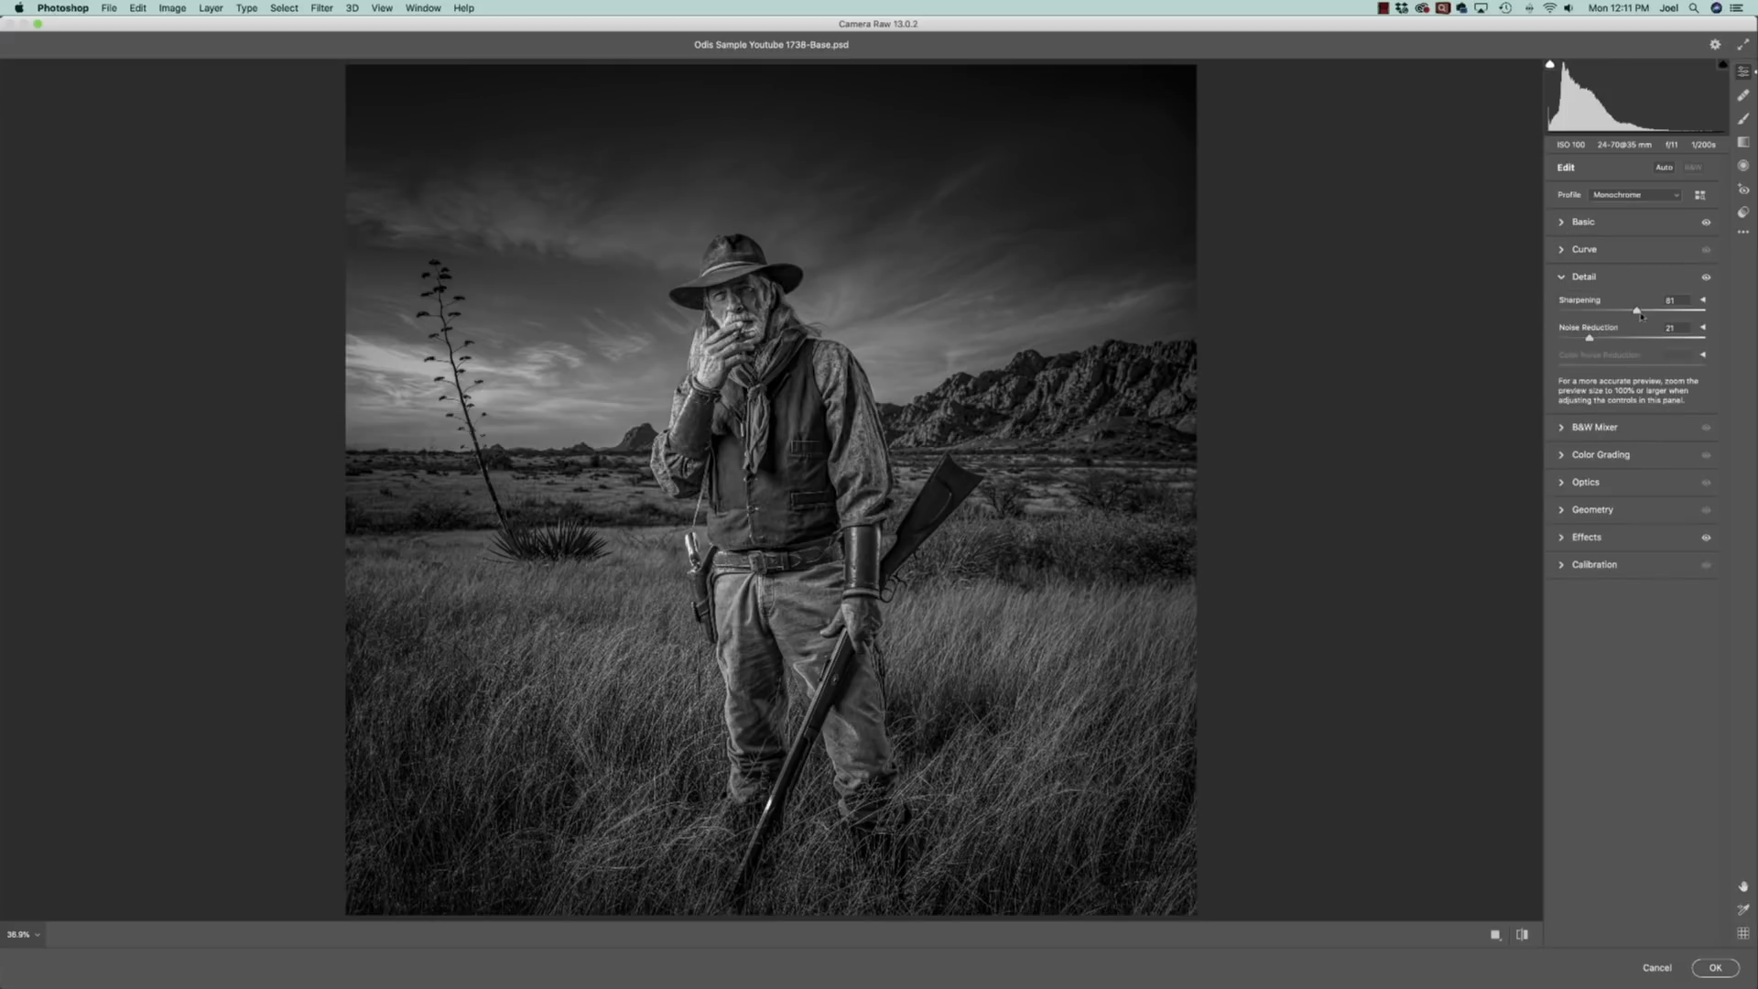
click(1562, 223)
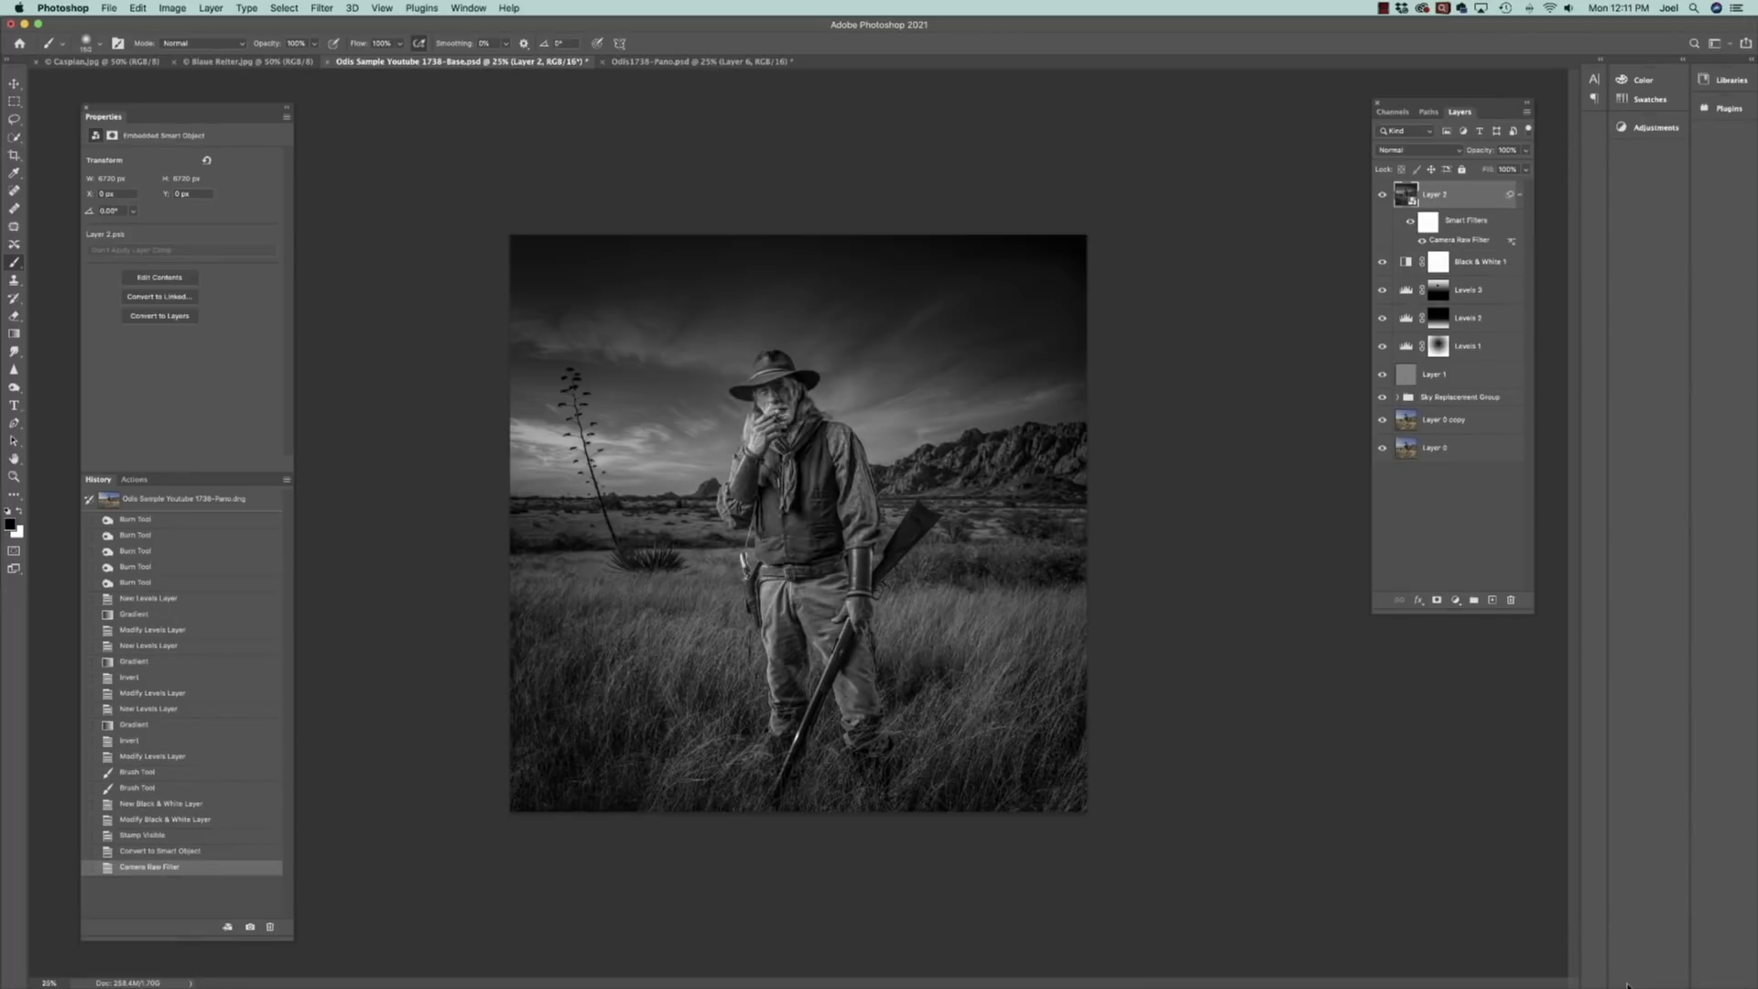
Compare the image with and without the filtered smart object, then hide it and the Black & White adjustment and select the topmost Levels layer
click(1383, 196)
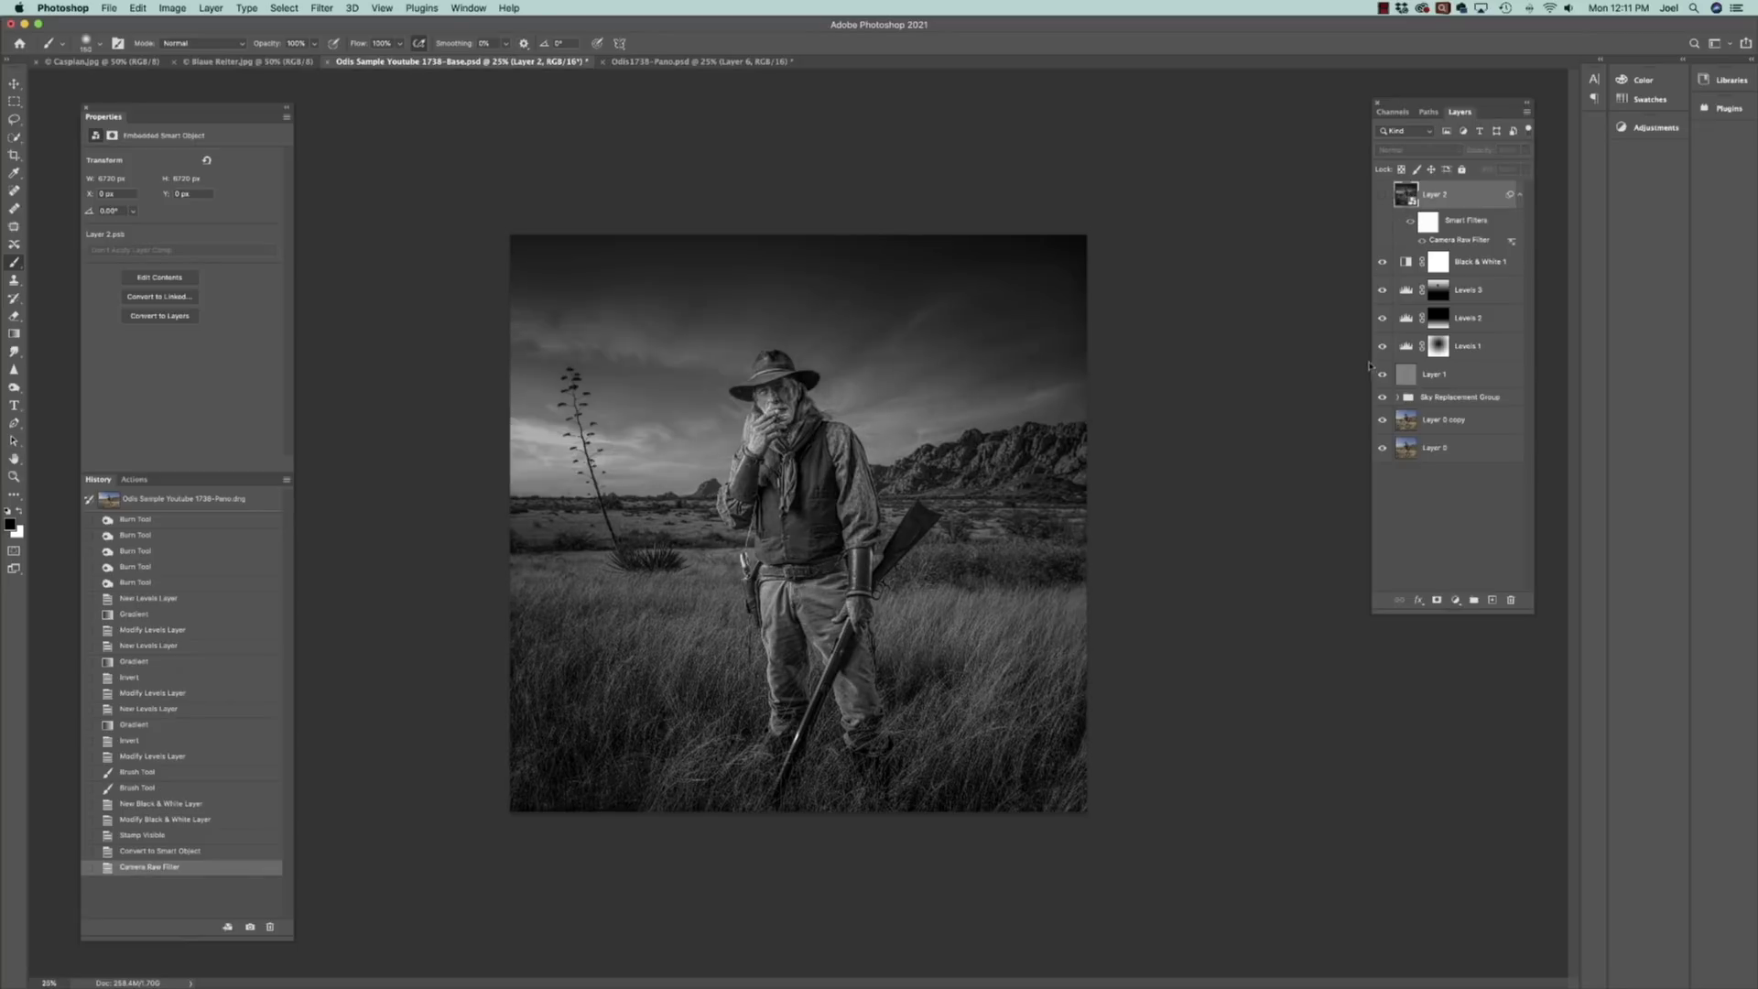
click(1384, 198)
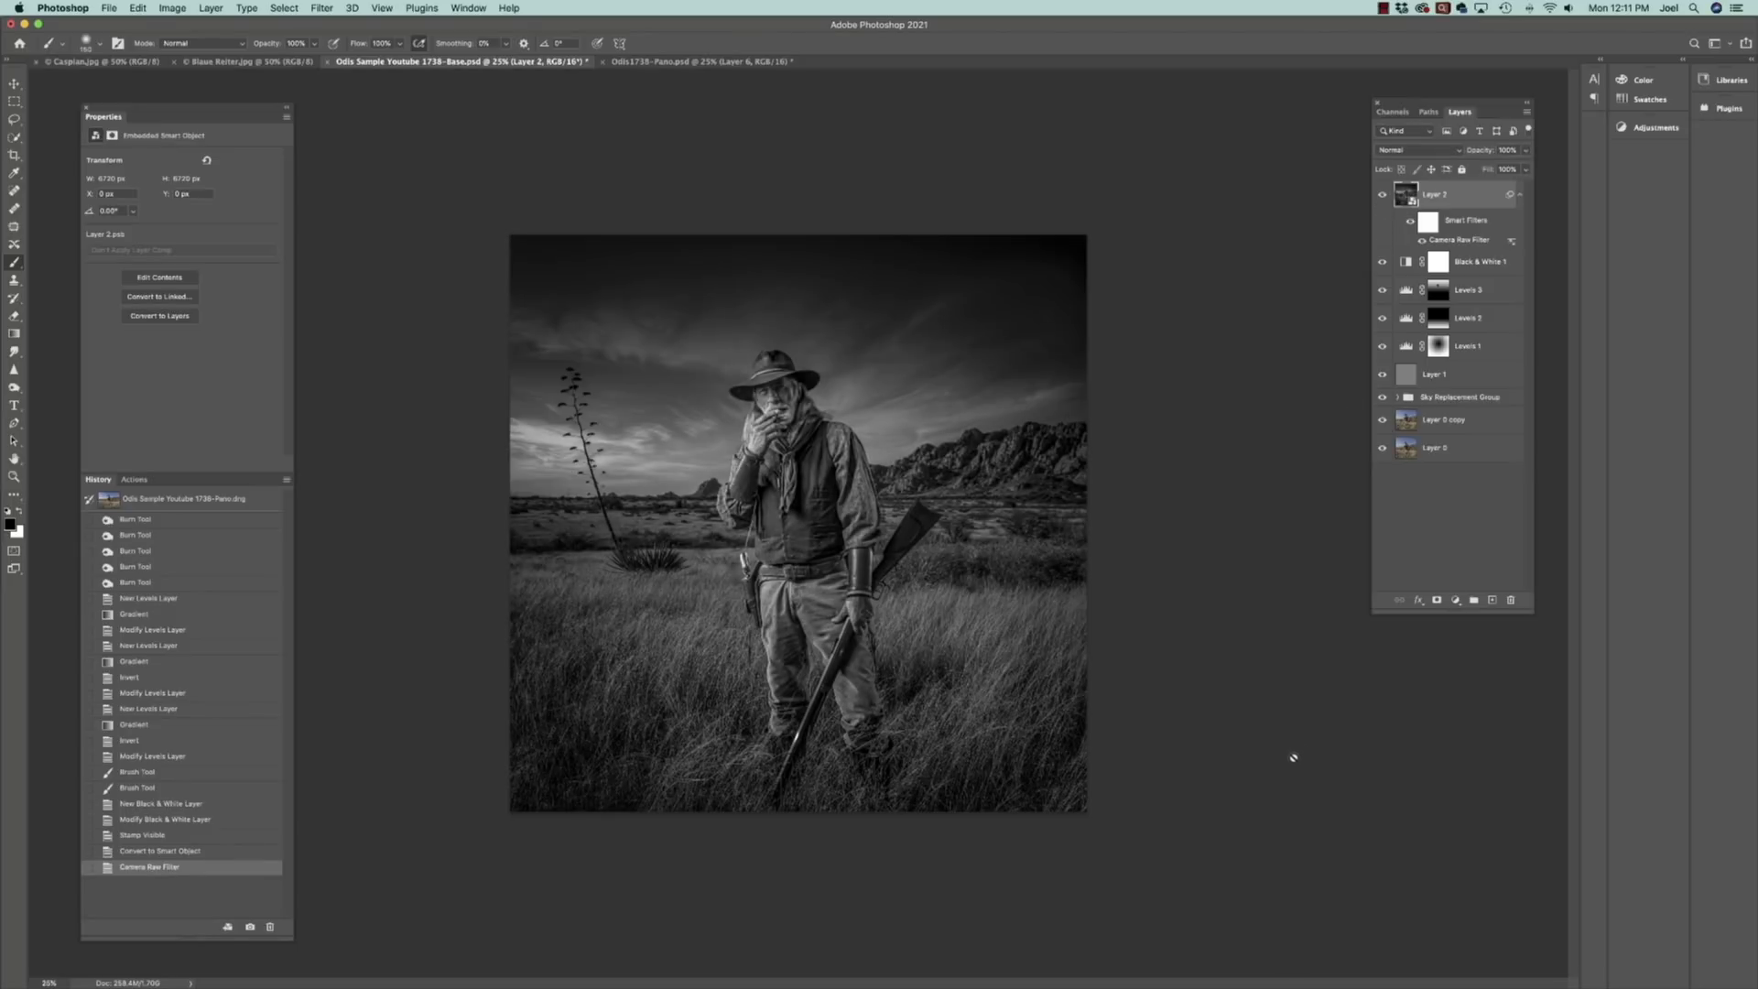
click(1384, 197)
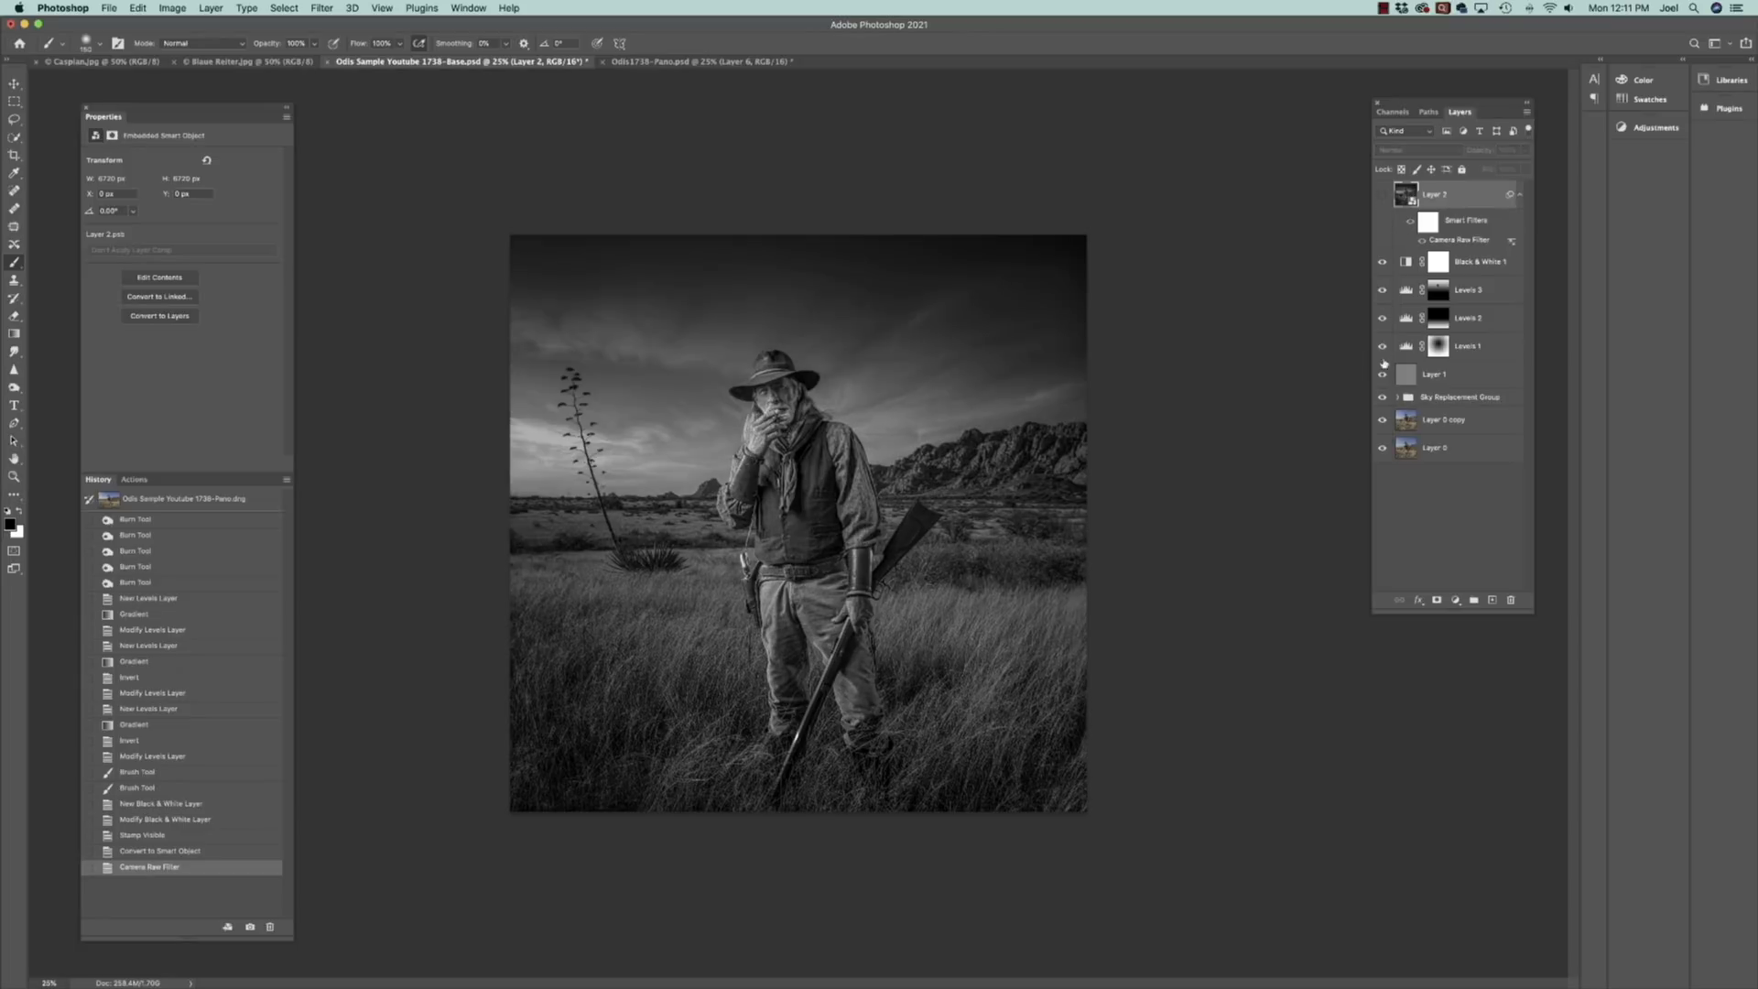
click(1382, 262)
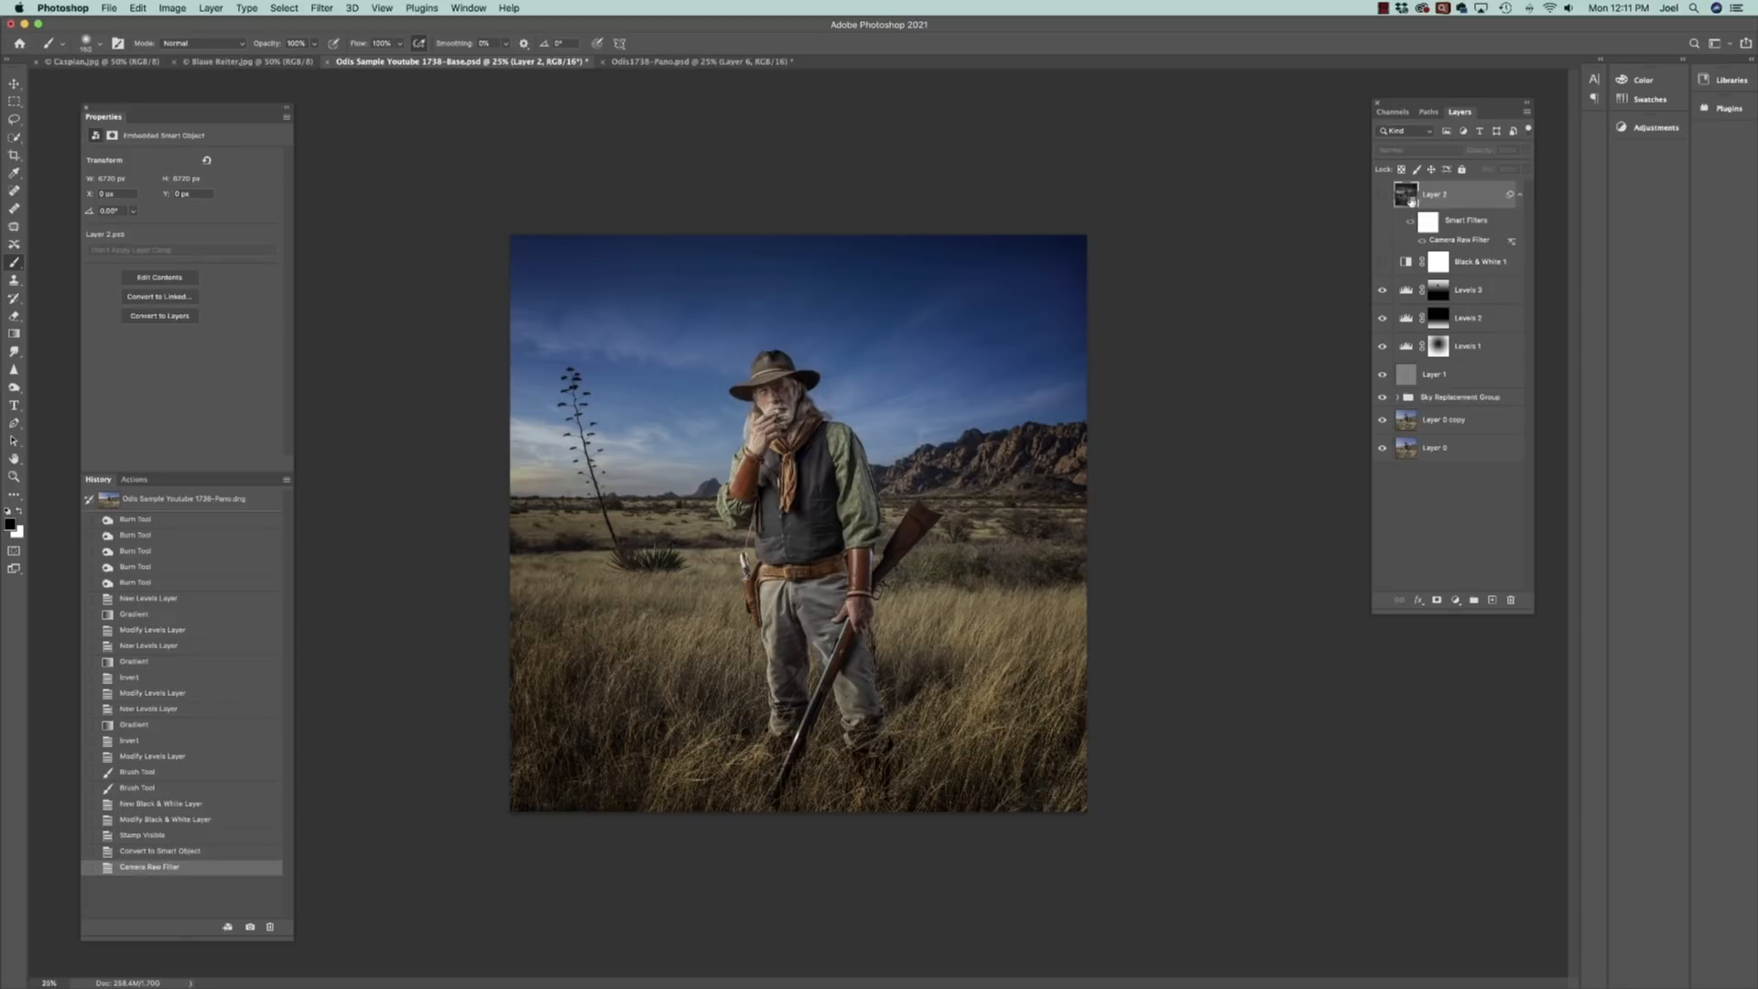
click(1461, 265)
click(1468, 293)
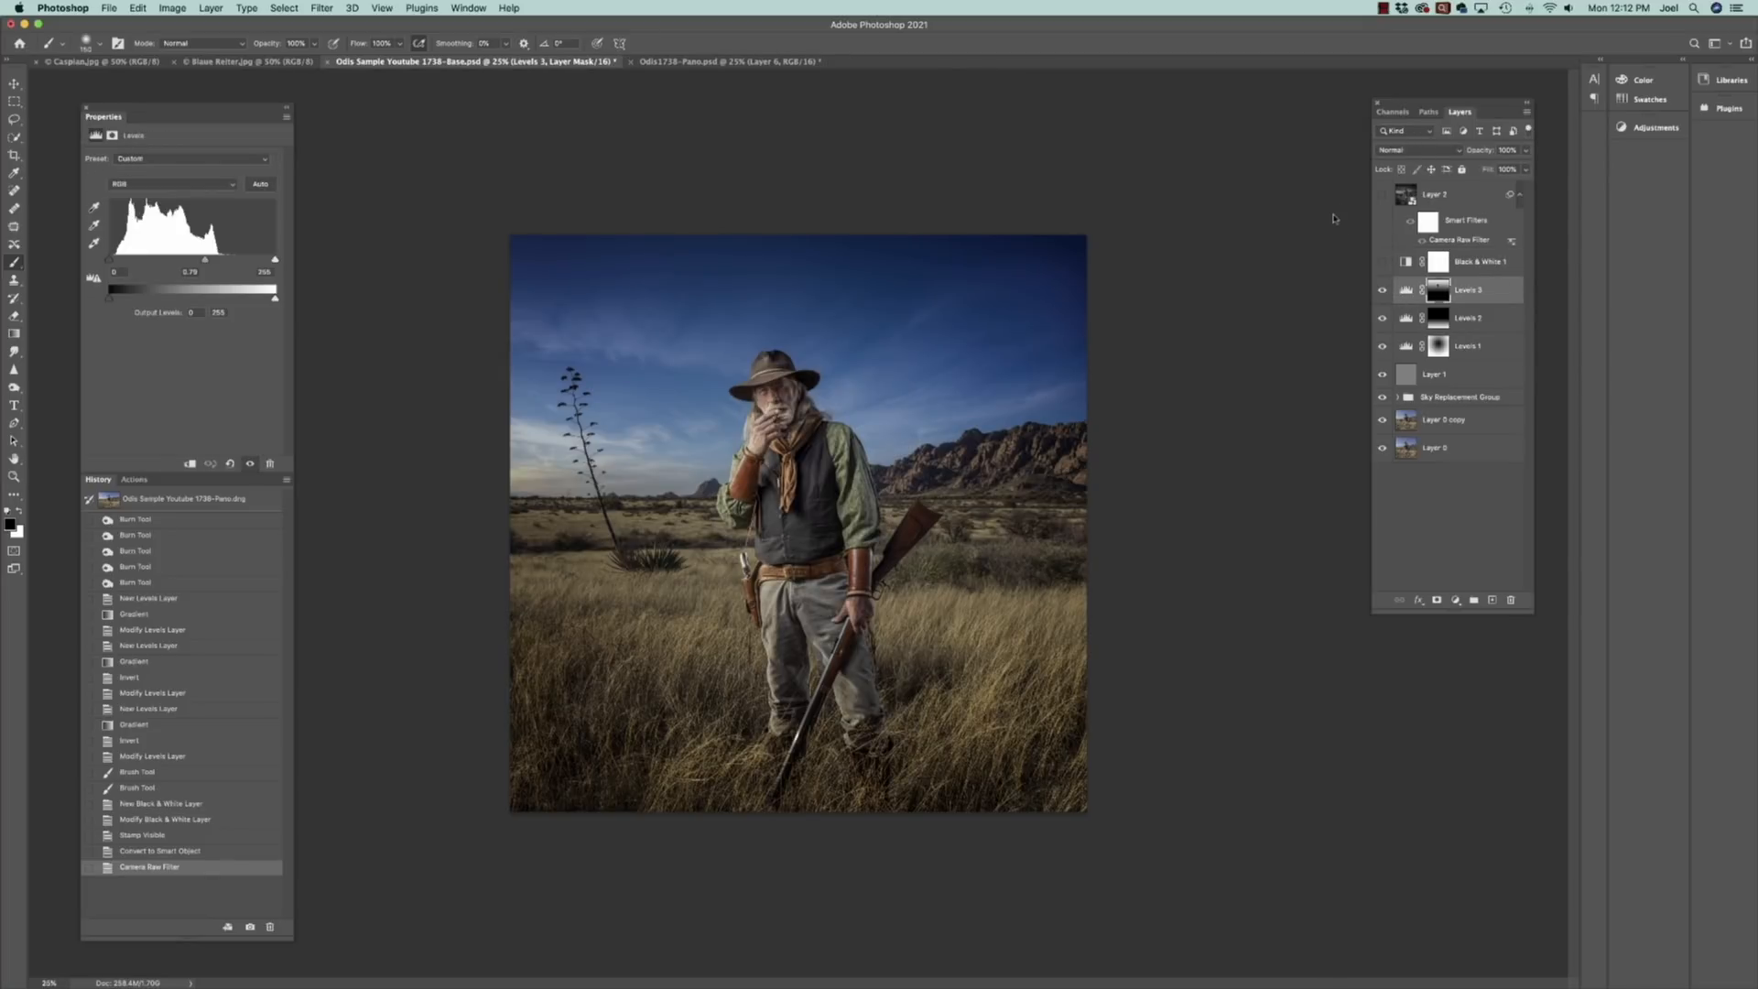
Stamp the visible color image above the Levels layers as a smart object and open it in the Camera Raw Filter
key(super+alt+shift+e)
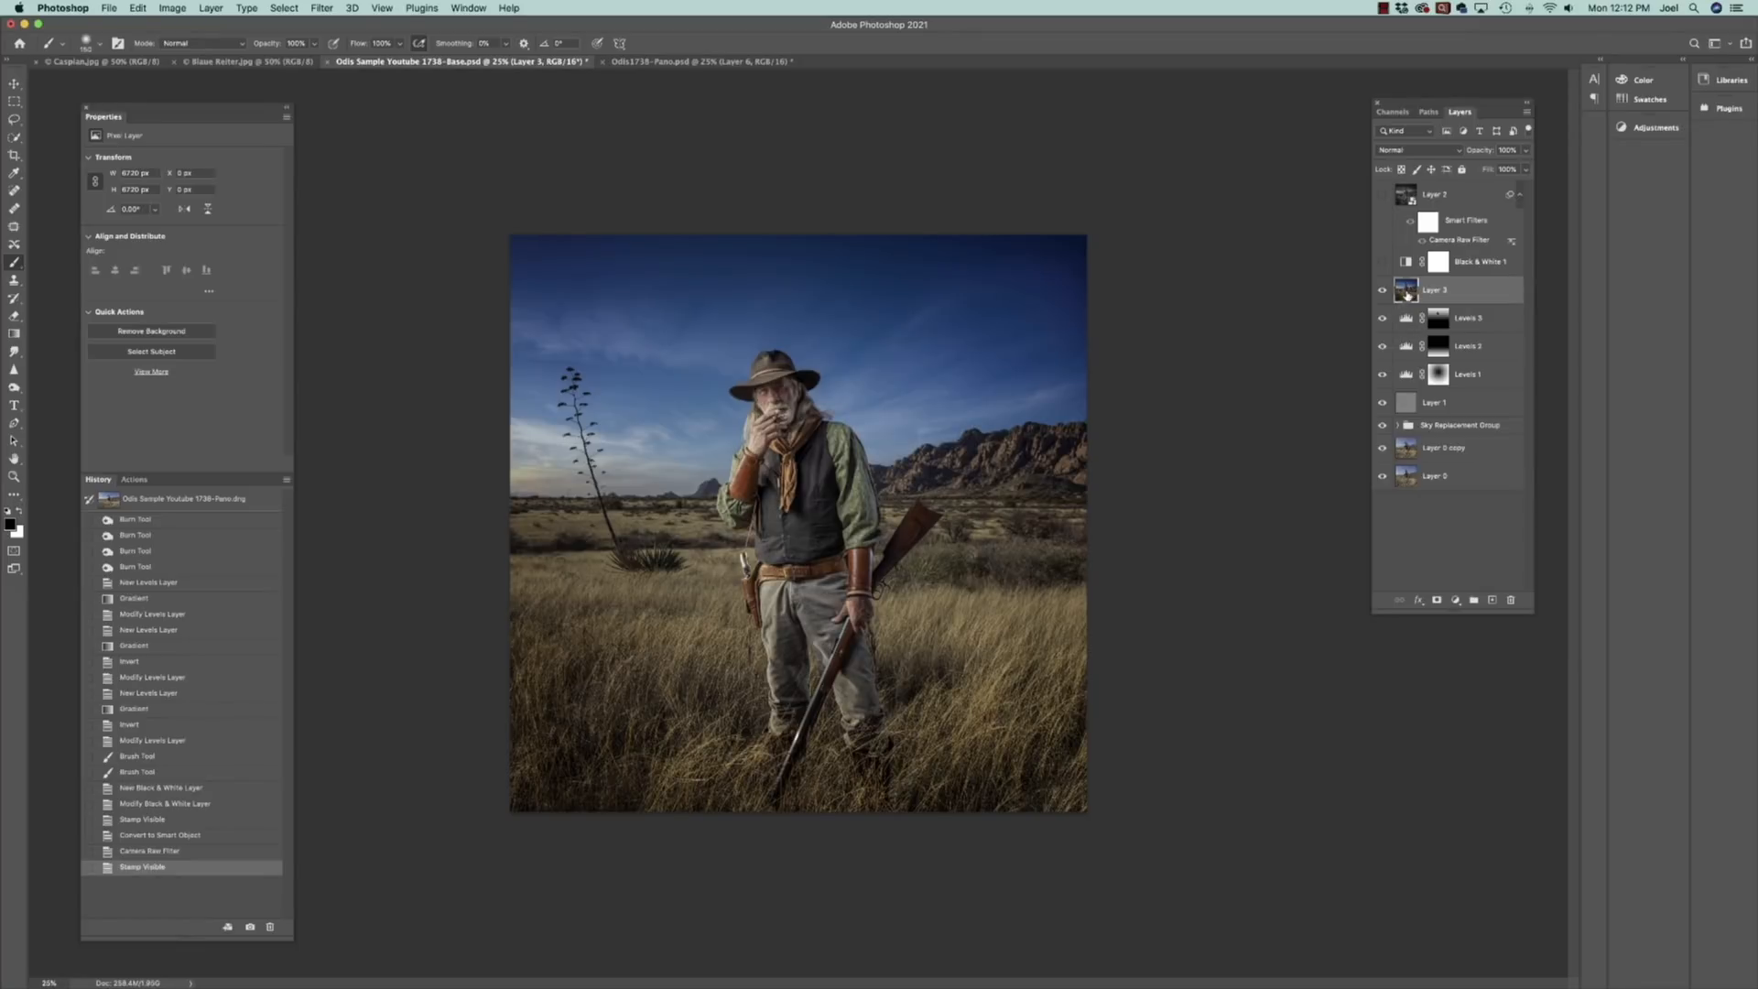
right_click(1483, 294)
click(1539, 471)
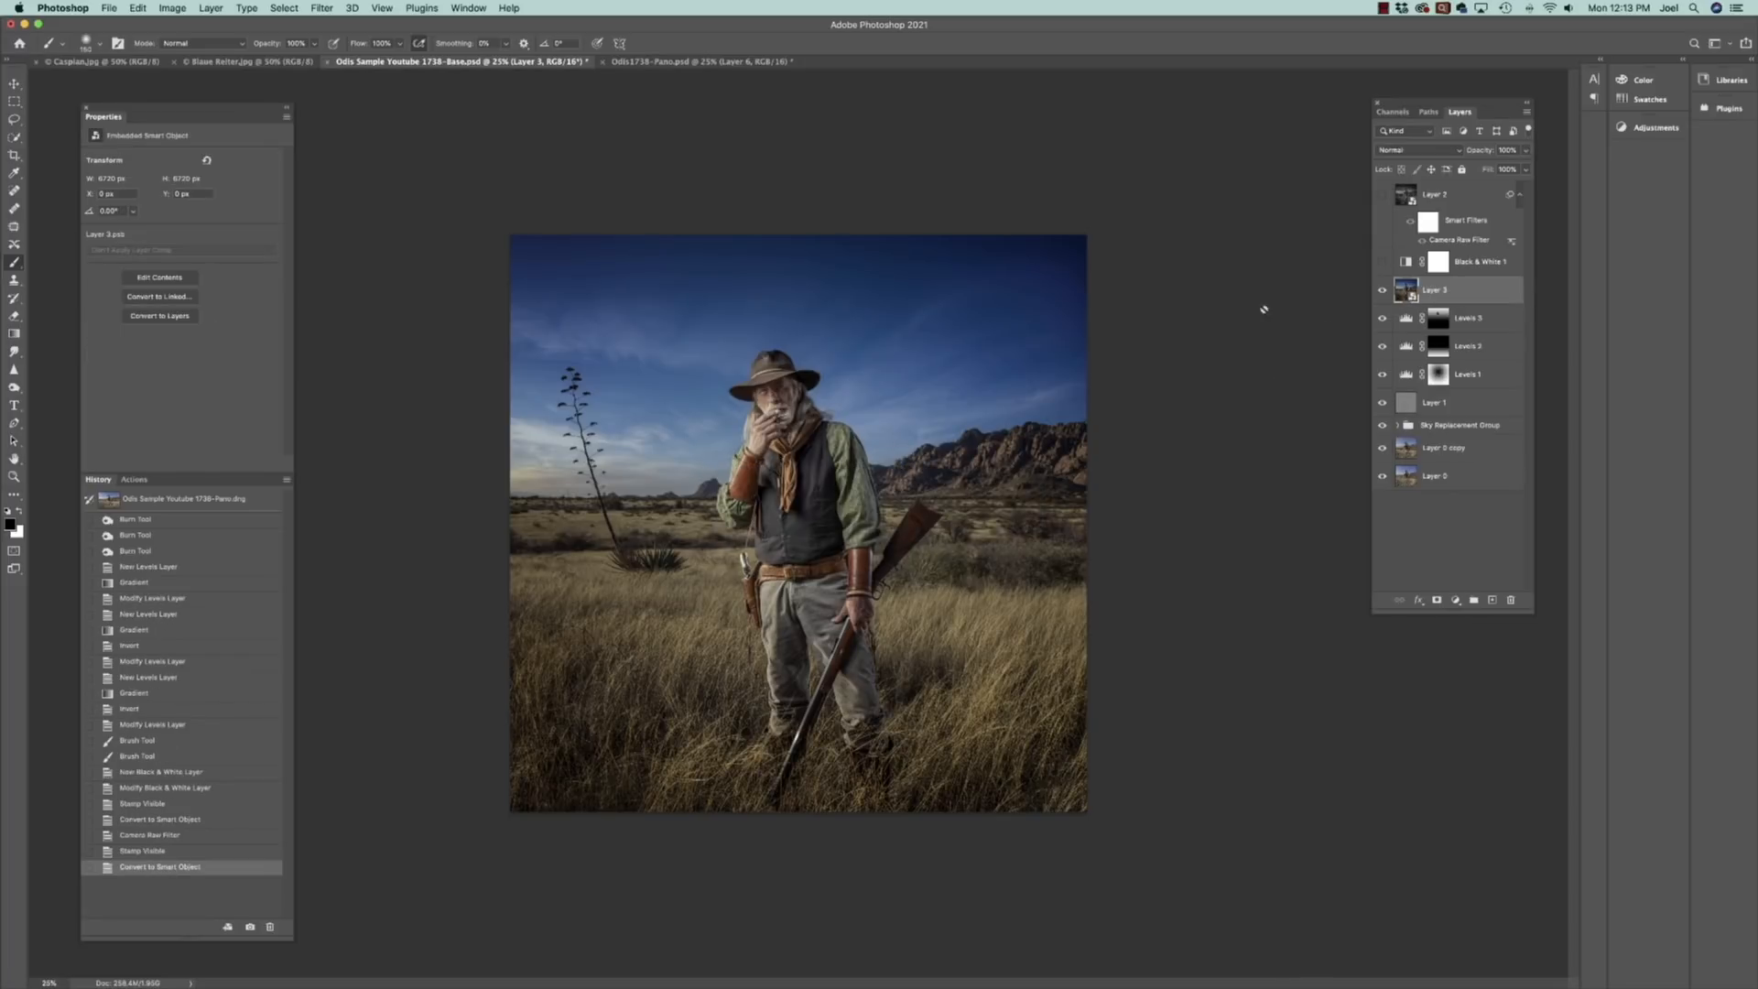
click(322, 7)
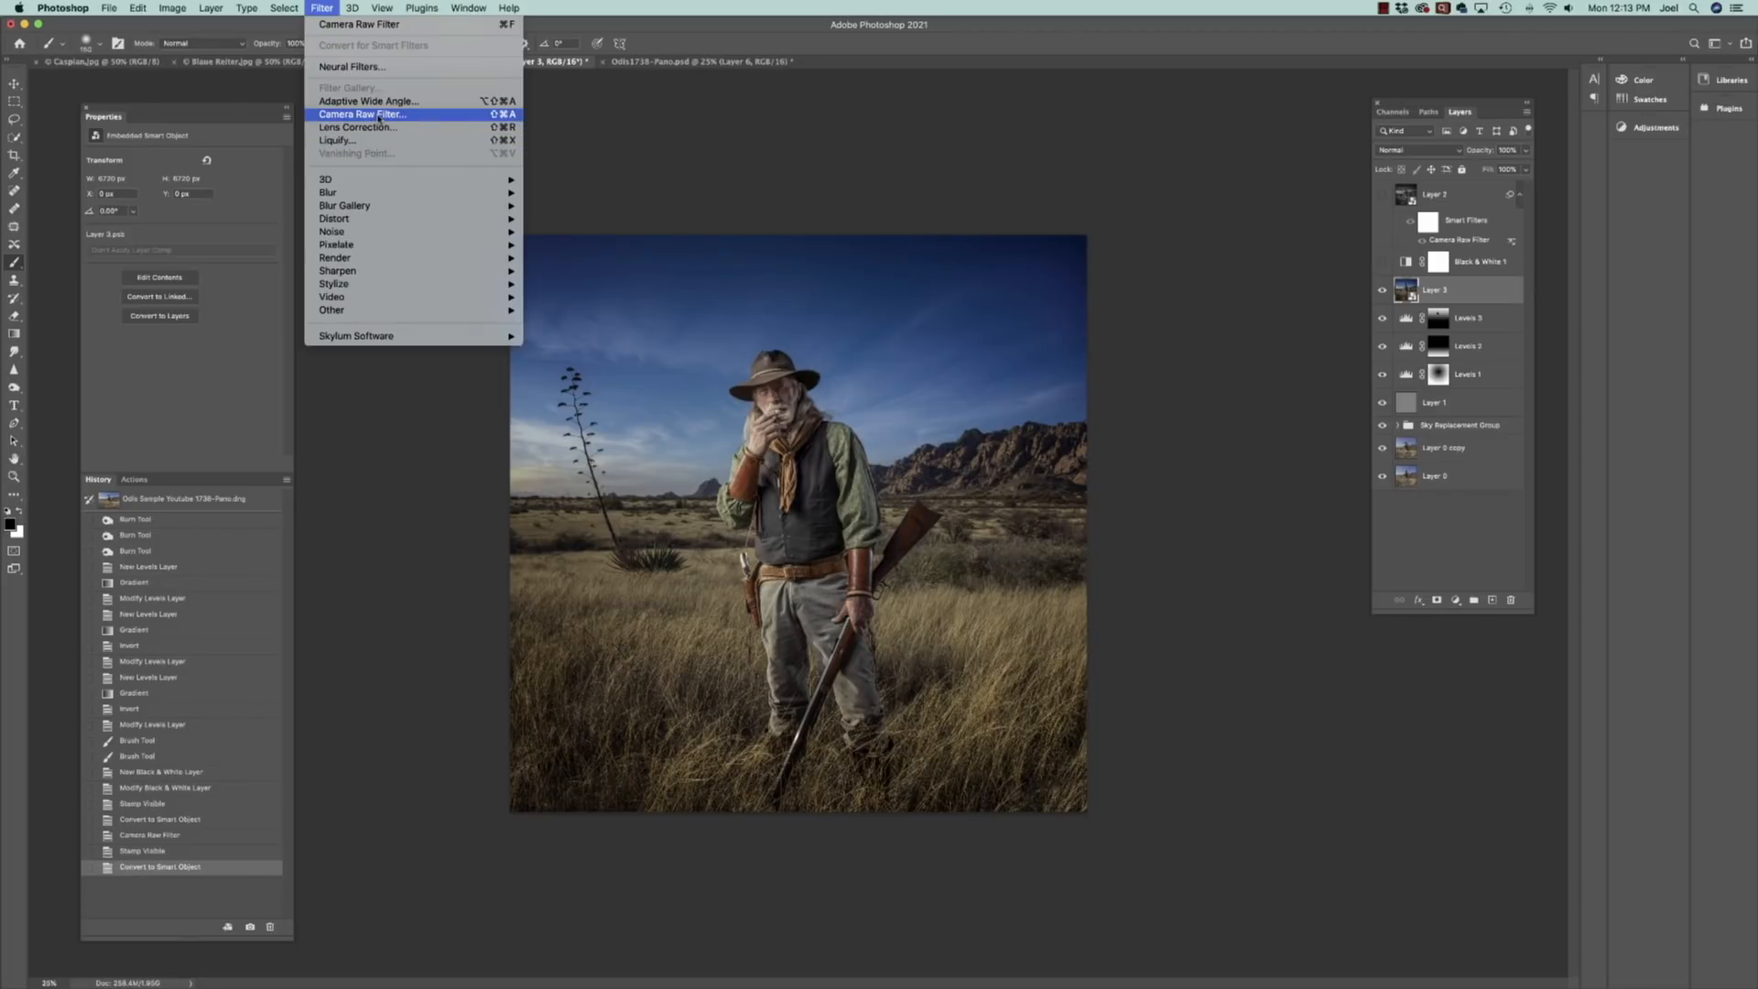
click(378, 117)
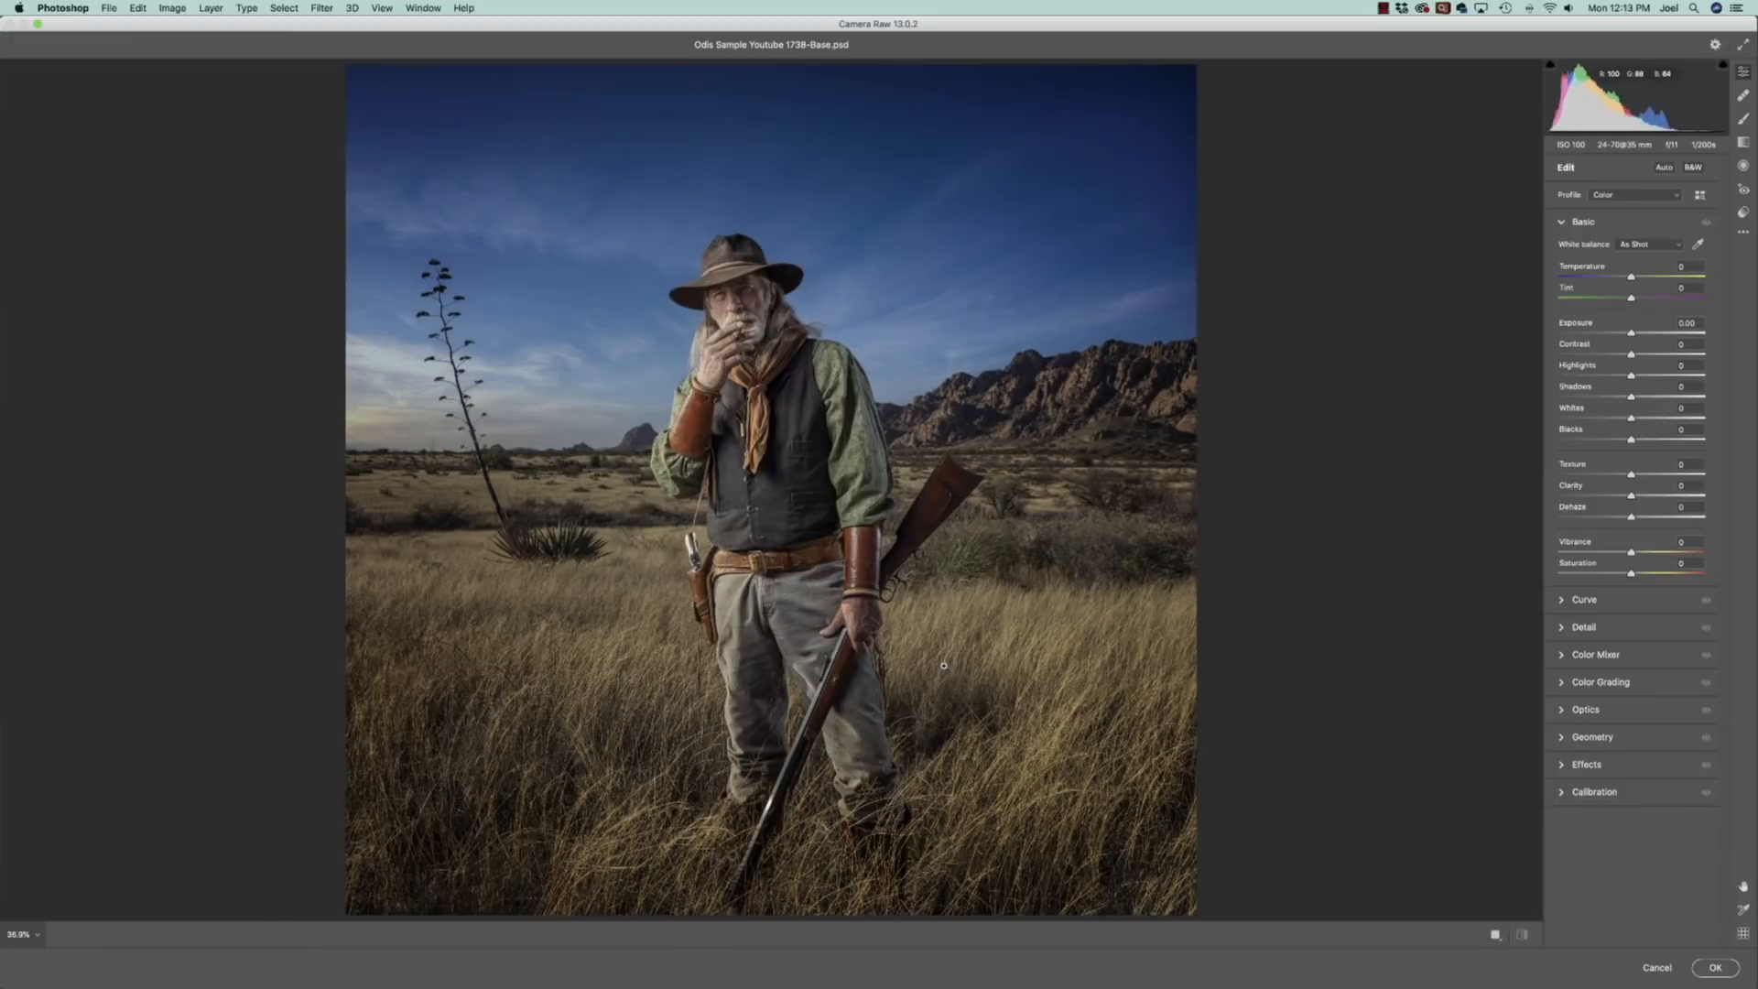
Try a black-and-white conversion in Camera Raw, lowering the oranges in the B&W Mixer, and return the image to color
click(1696, 171)
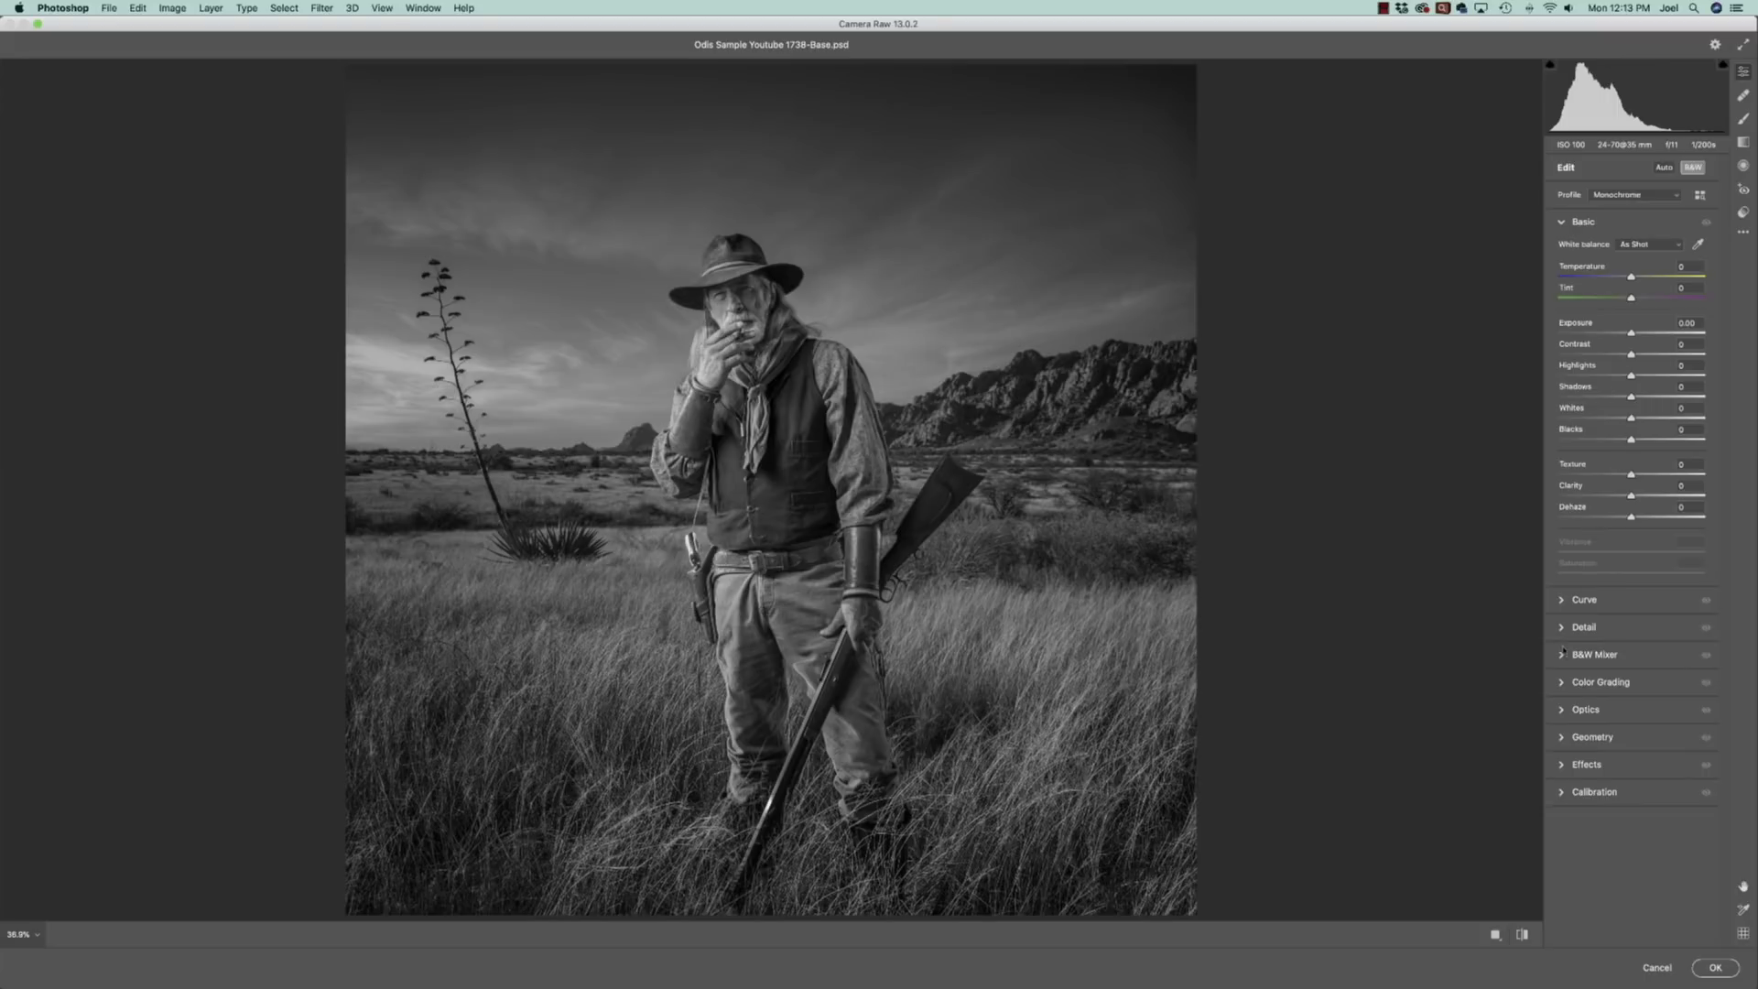
click(1562, 657)
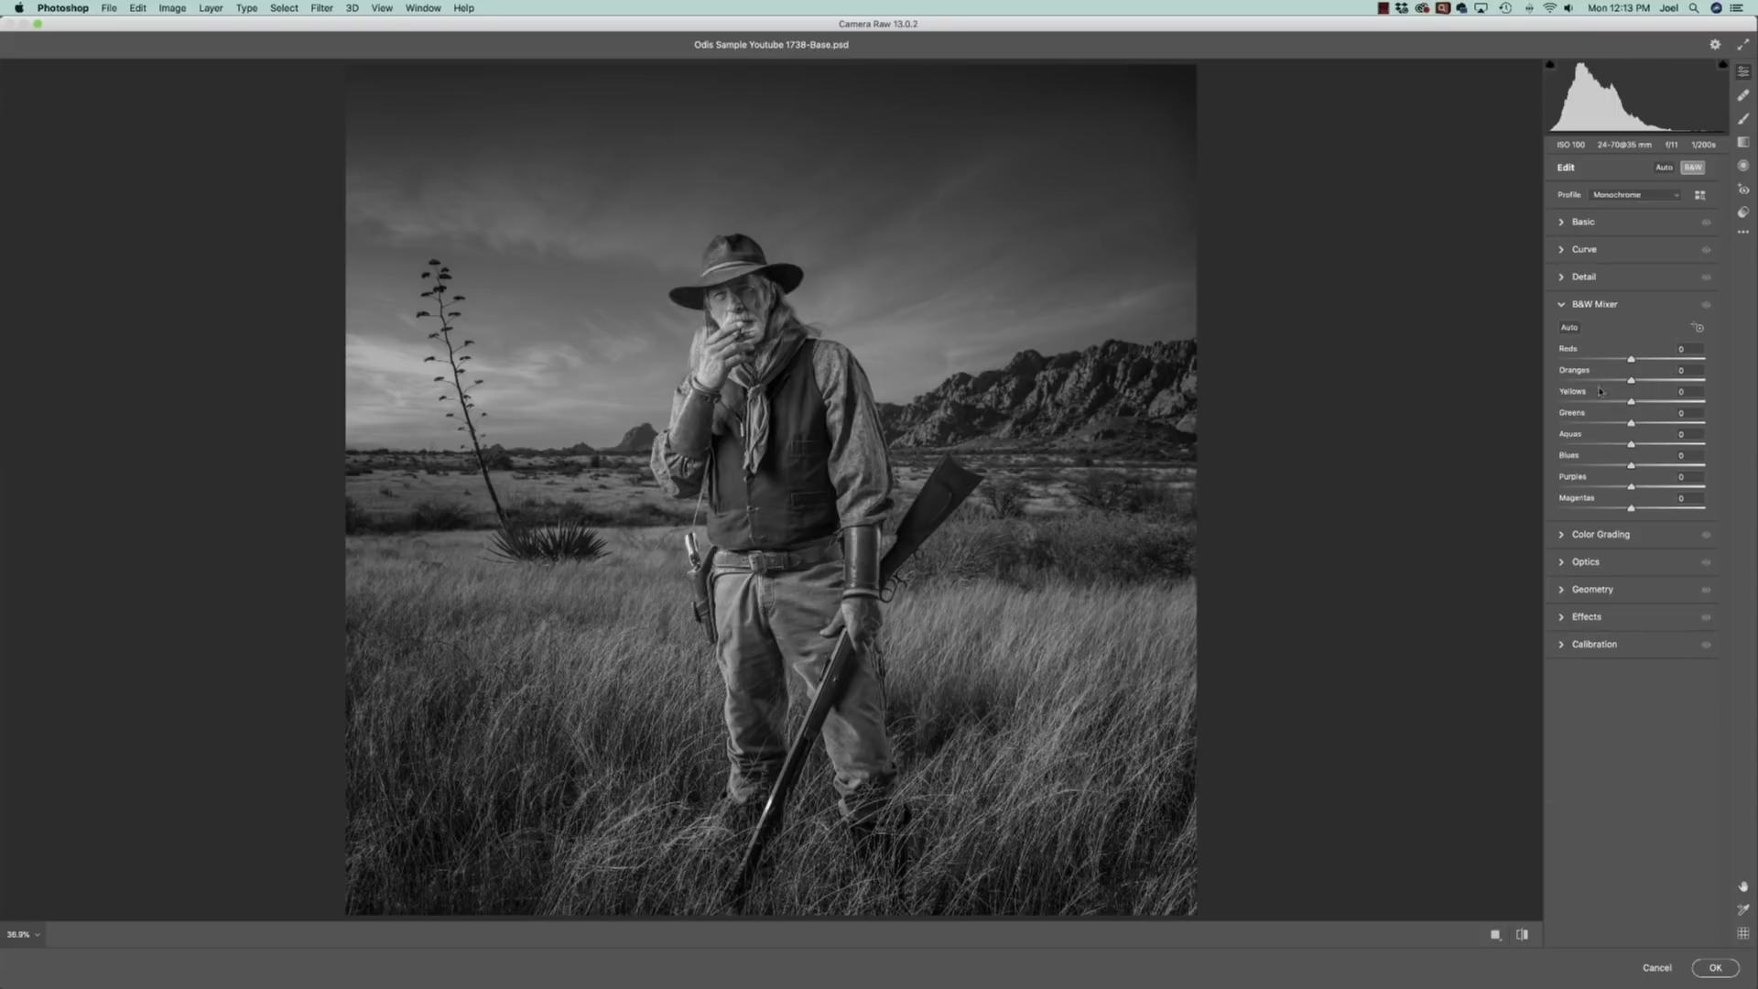
drag(1630, 380, 1617, 385)
click(1691, 169)
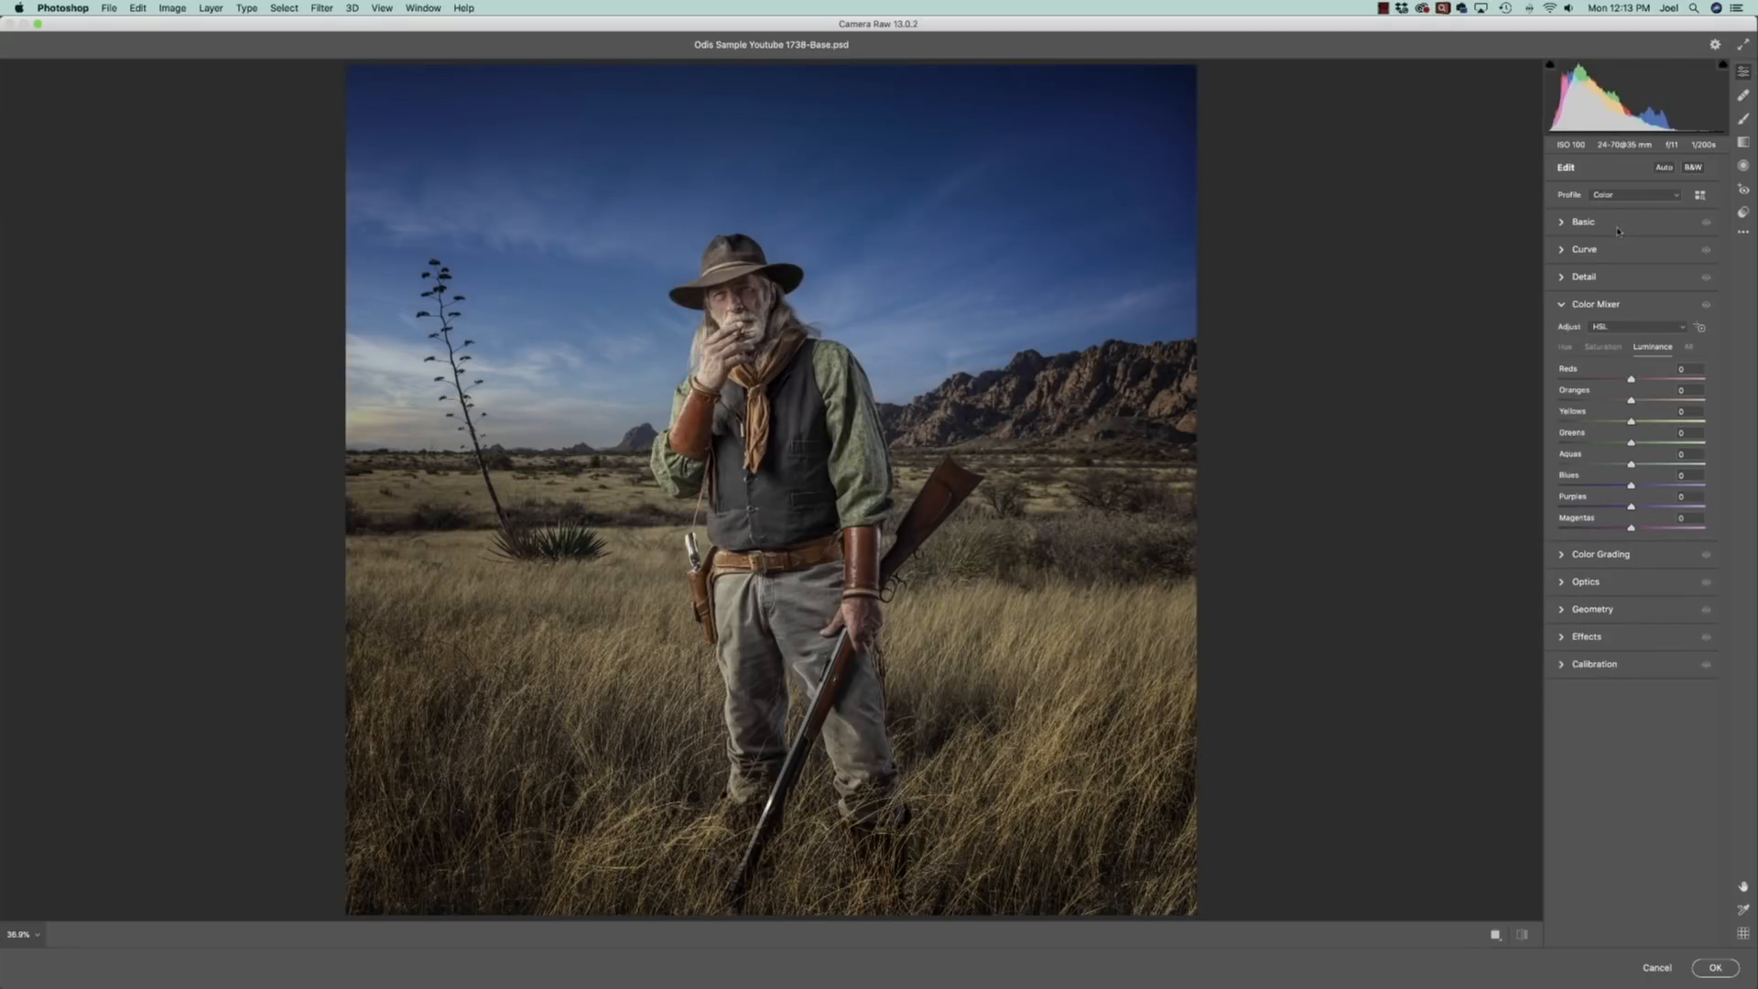
Load the saved Grunge Portrait Effect settings file in Camera Raw and apply the filter to the color smart object
click(1743, 232)
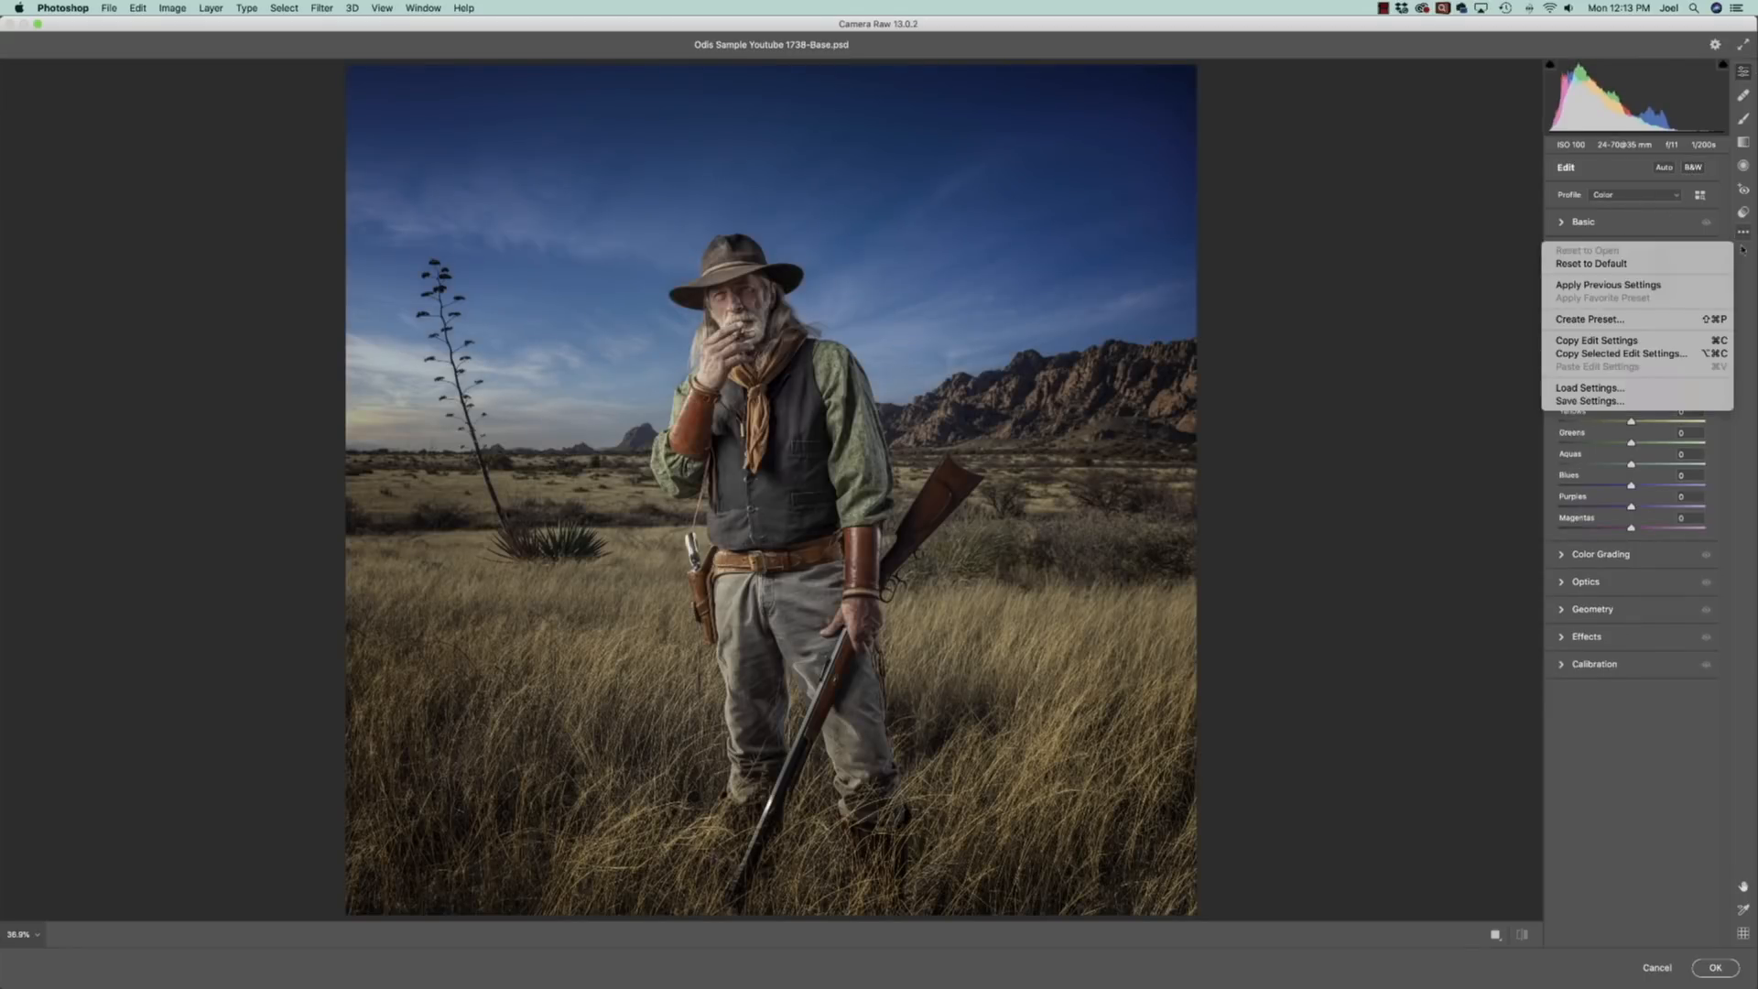
click(1630, 392)
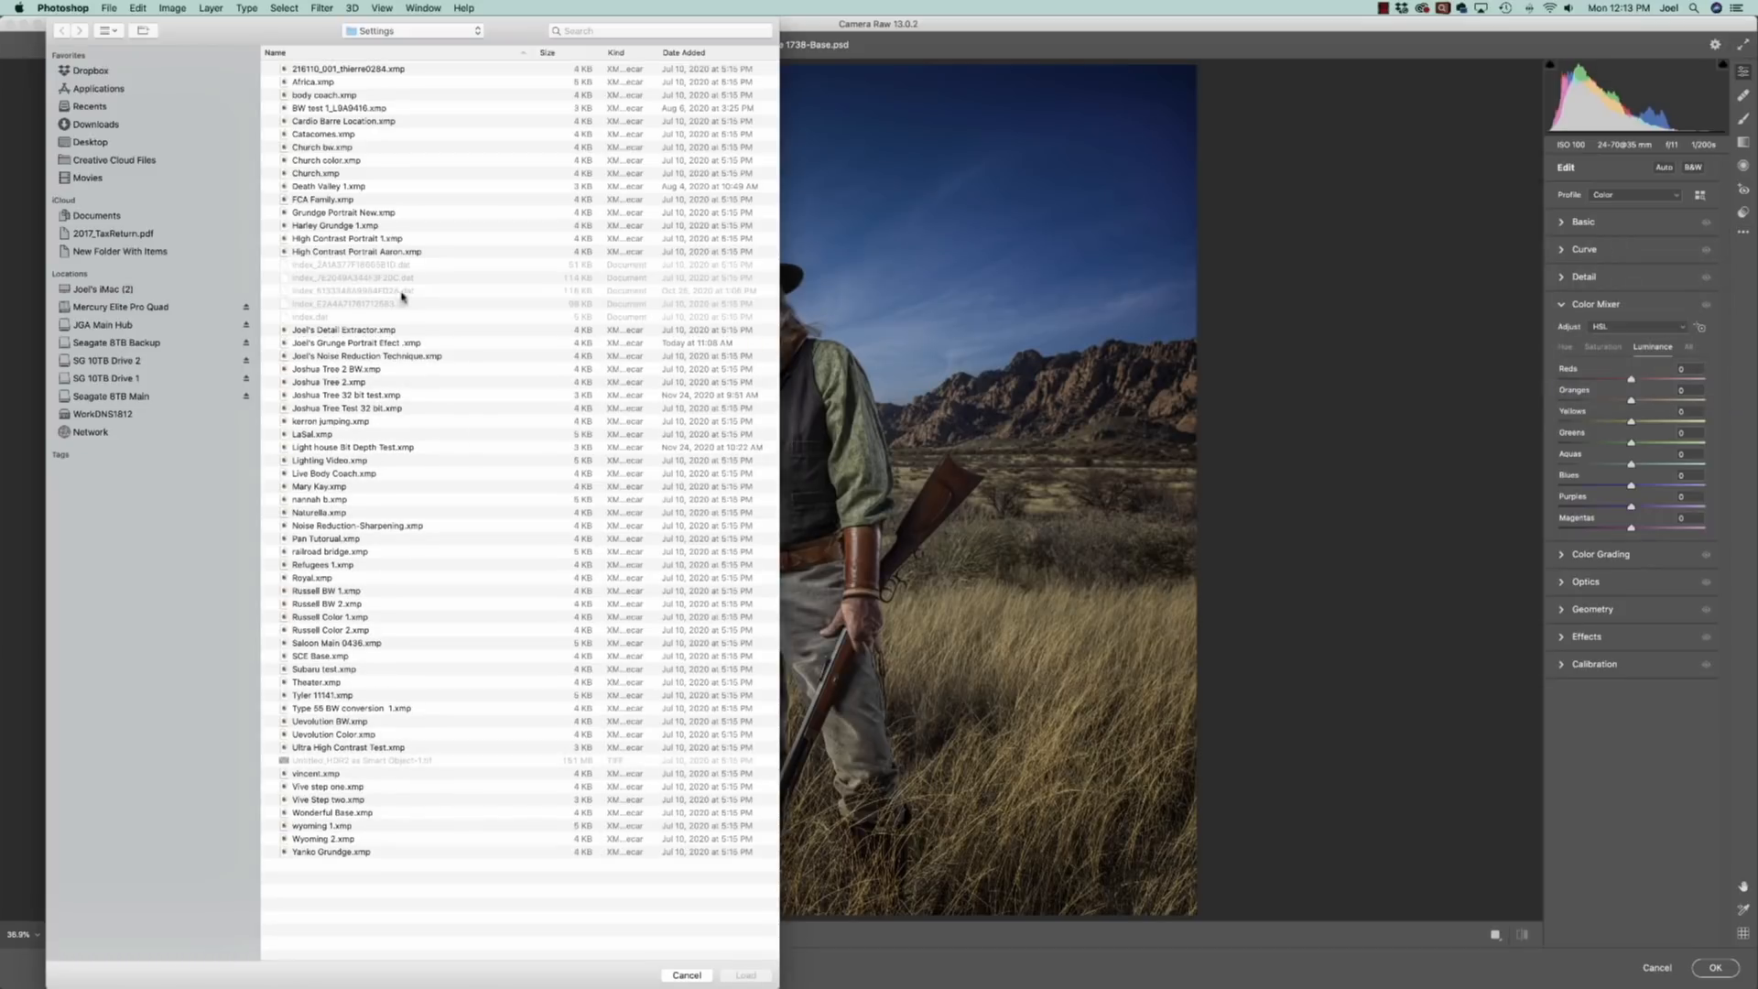
click(335, 344)
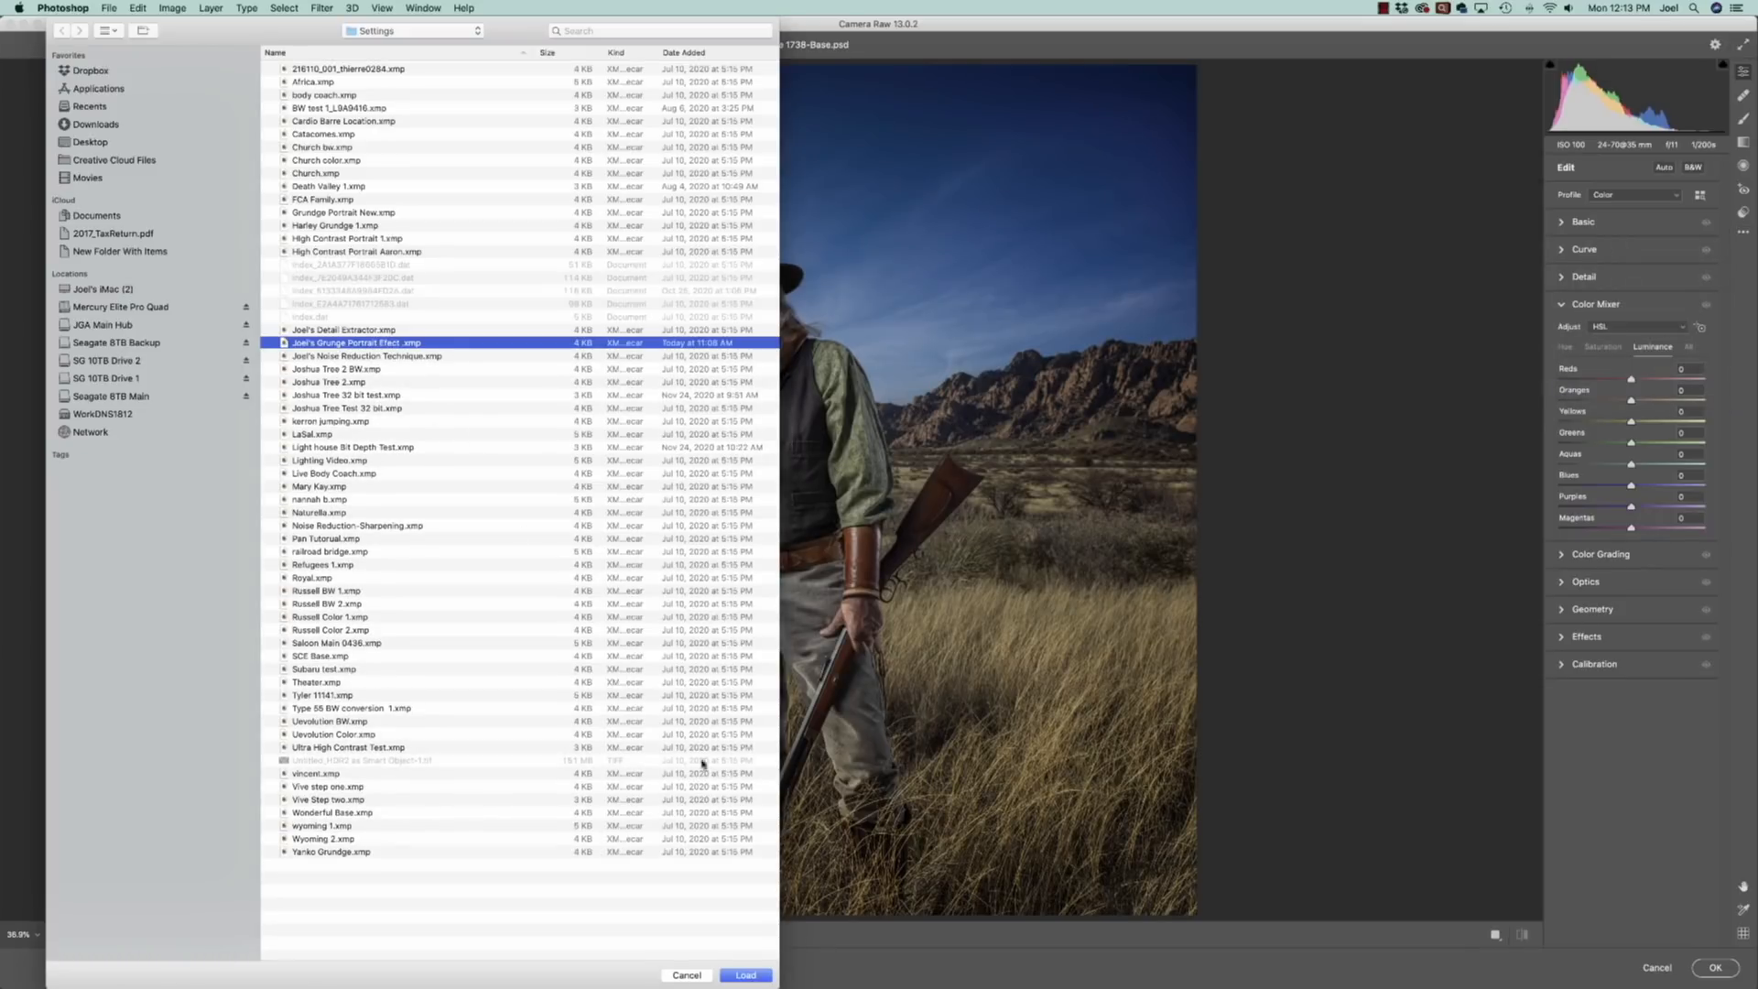
click(746, 976)
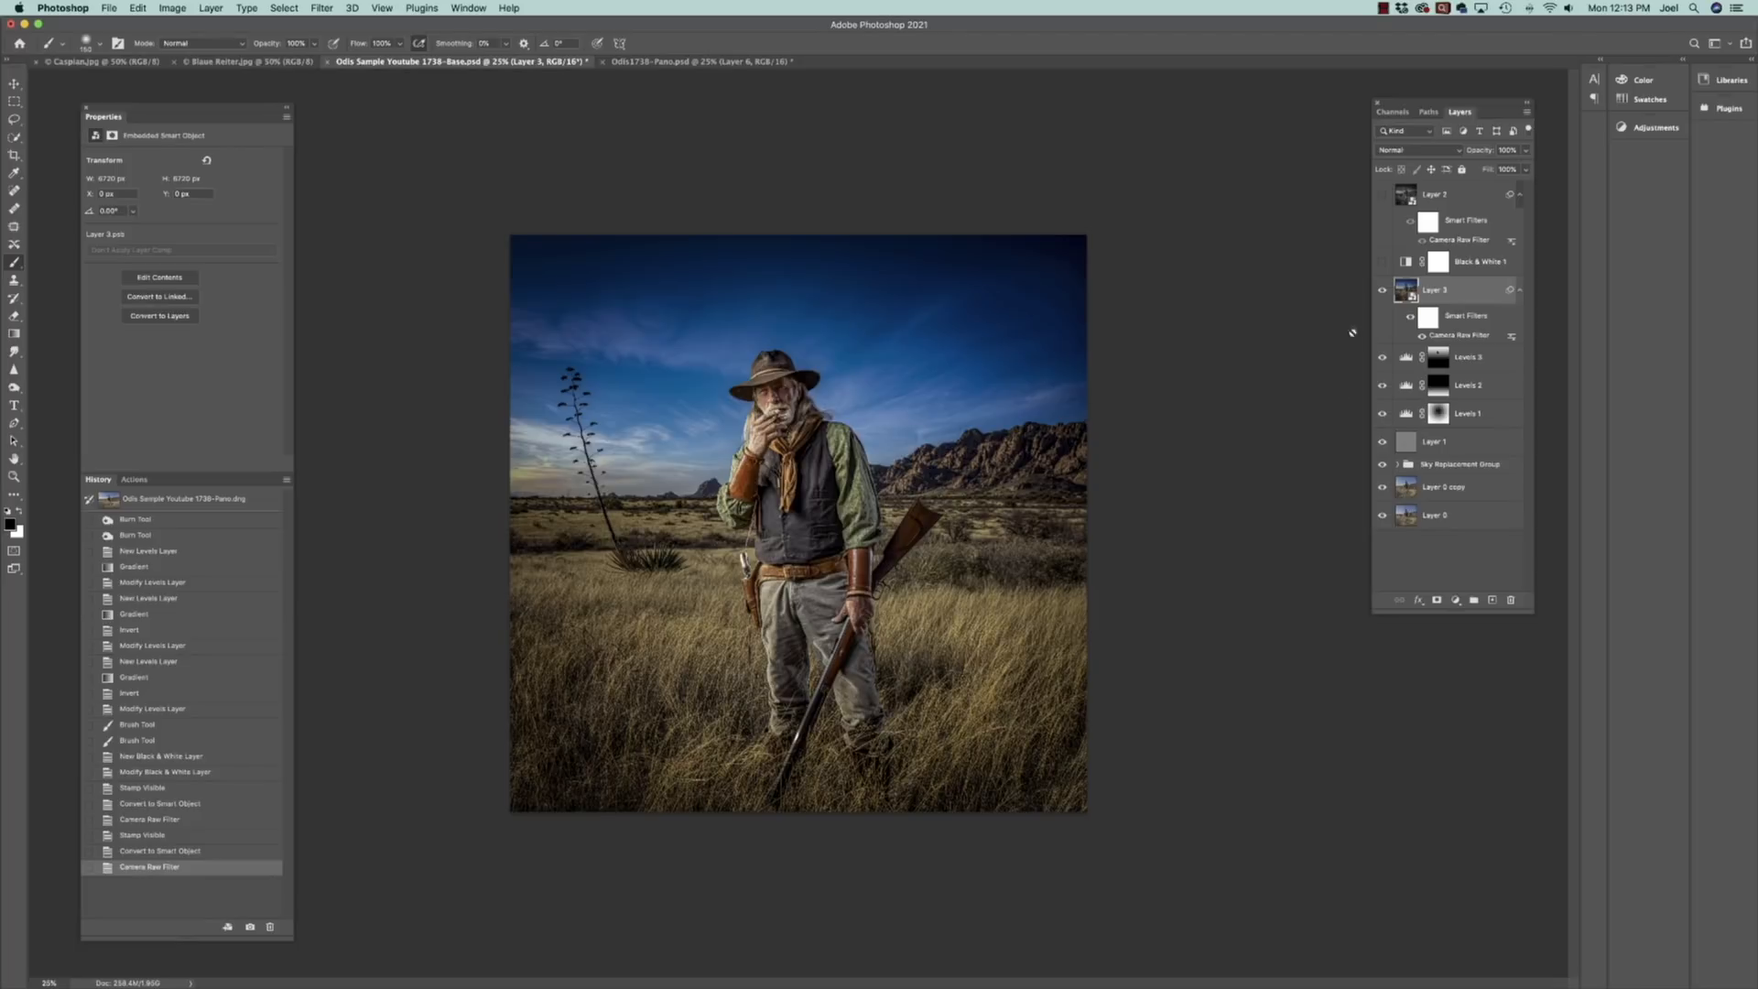
Hide the color smart object, then show and select the black-and-white smart object on the topmost layer
click(1383, 290)
click(1382, 195)
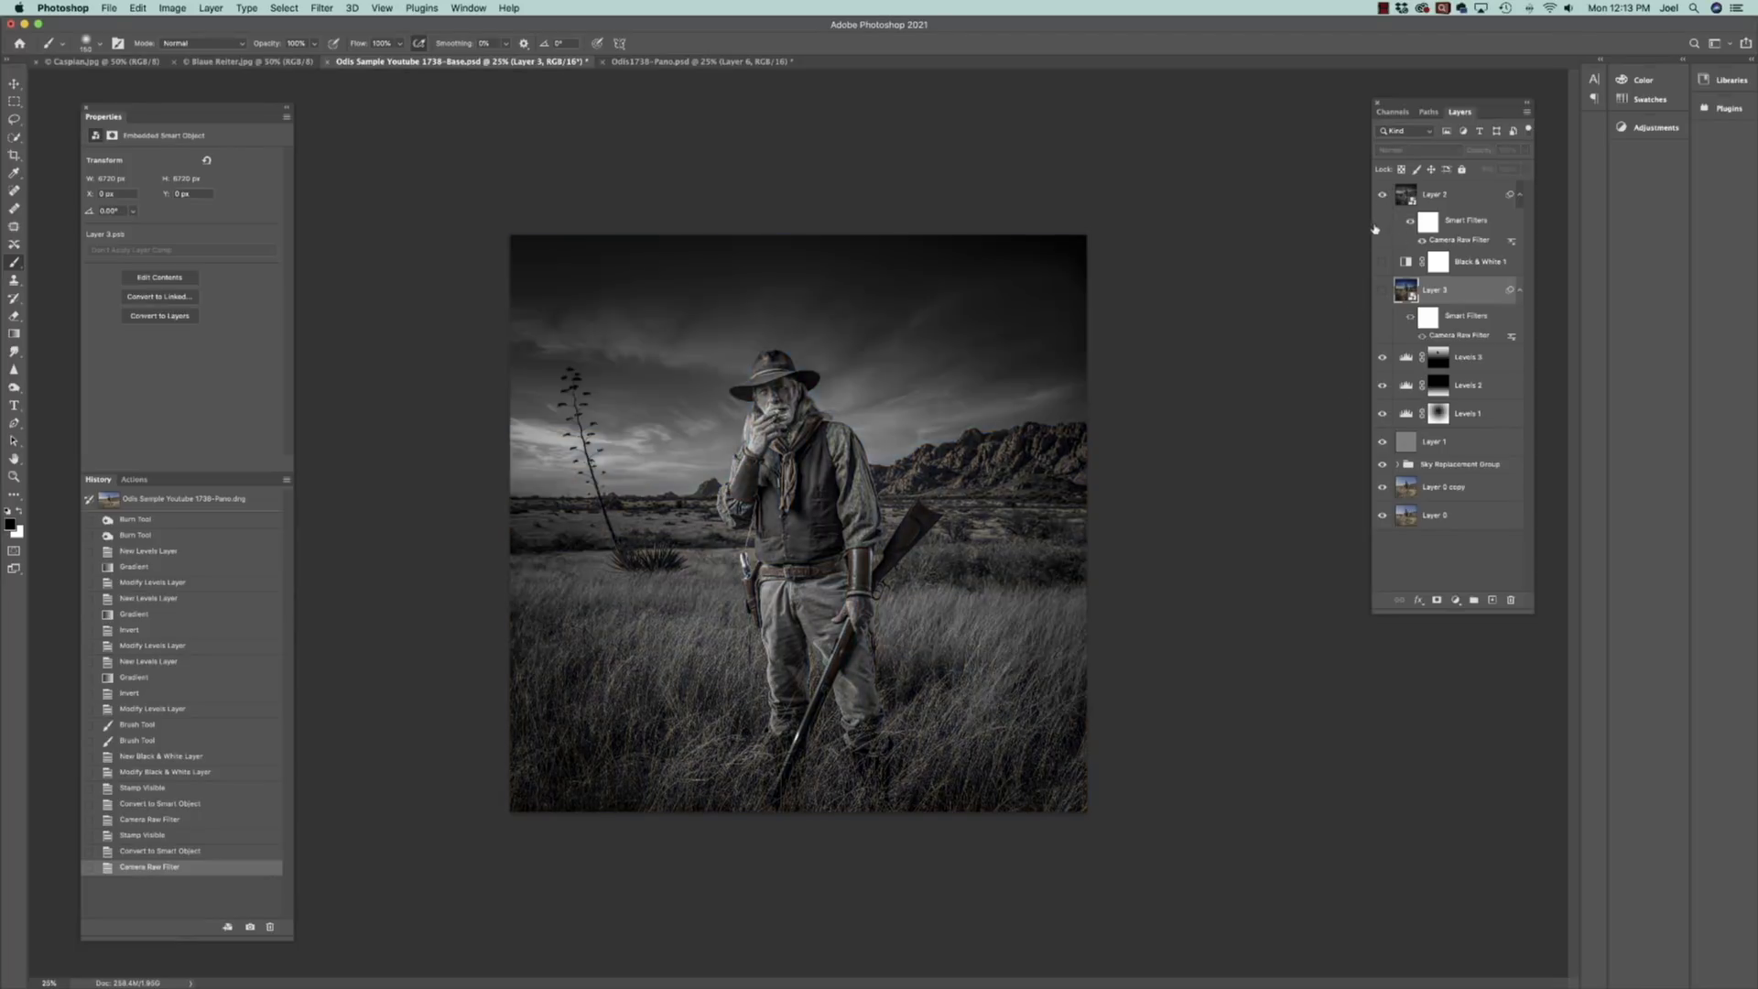
click(1447, 198)
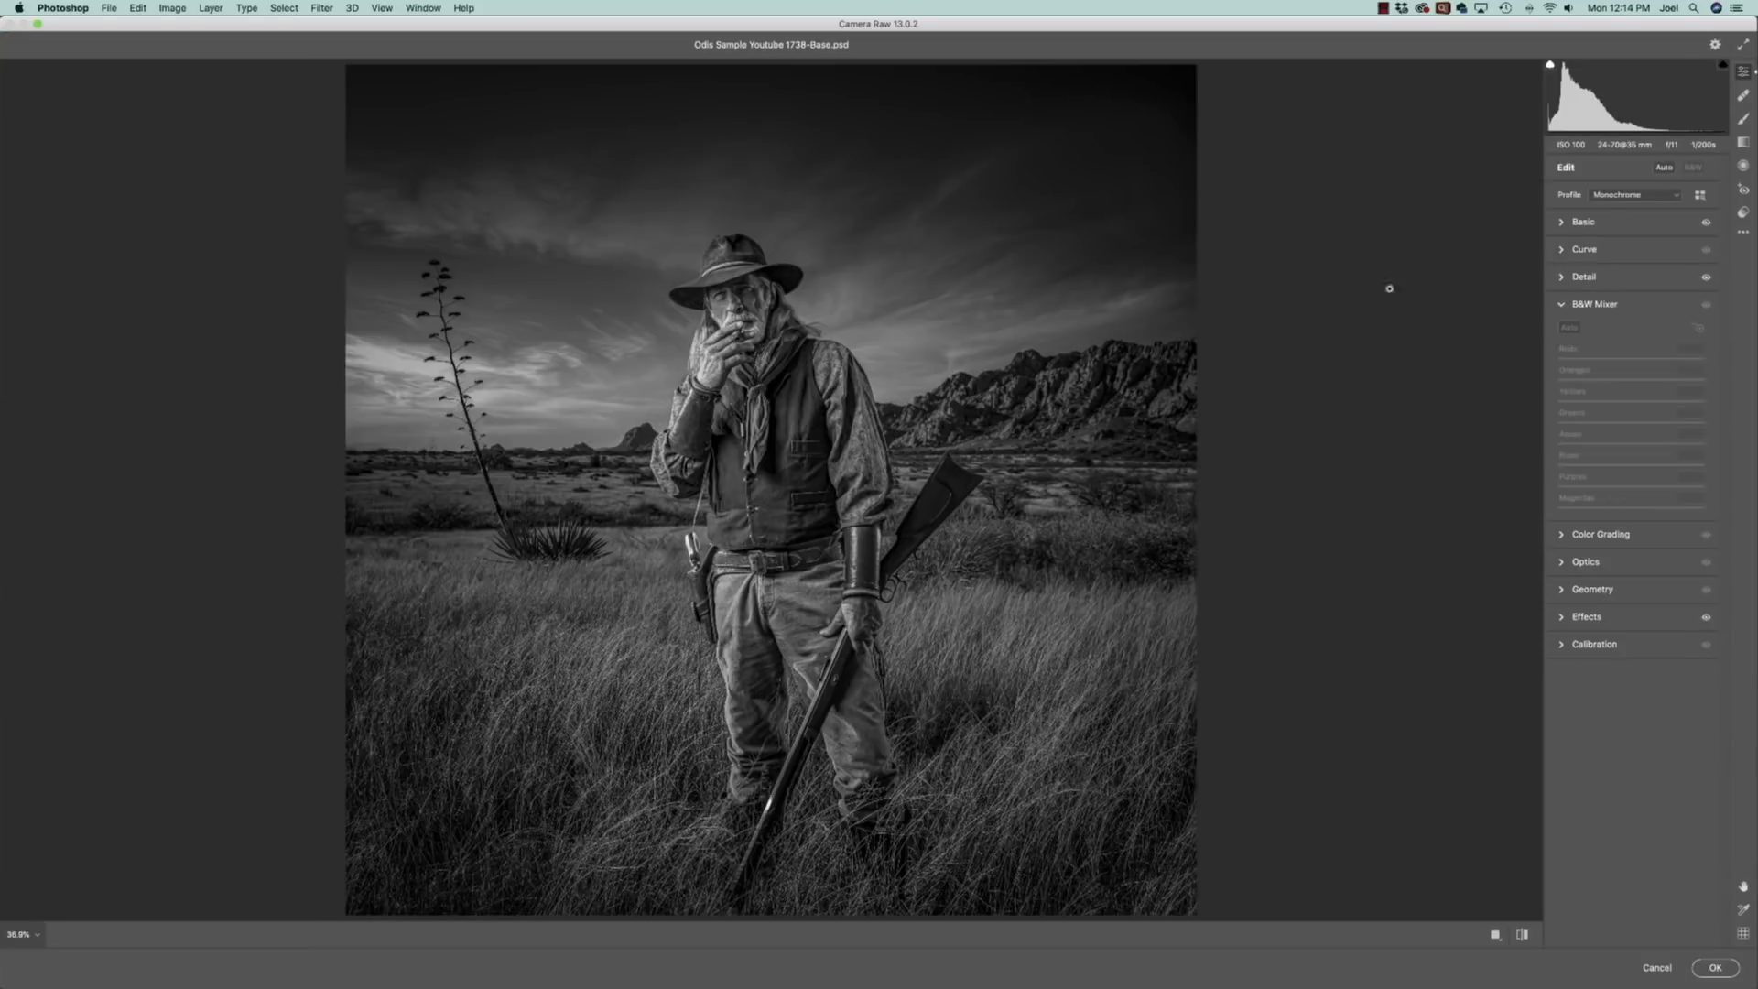
Edit the black-and-white smart object's Camera Raw filter: set contrast to +42, raise the shadows further, fine-tune whites, blacks and texture, and apply it
click(1567, 222)
drag(1639, 353, 1683, 397)
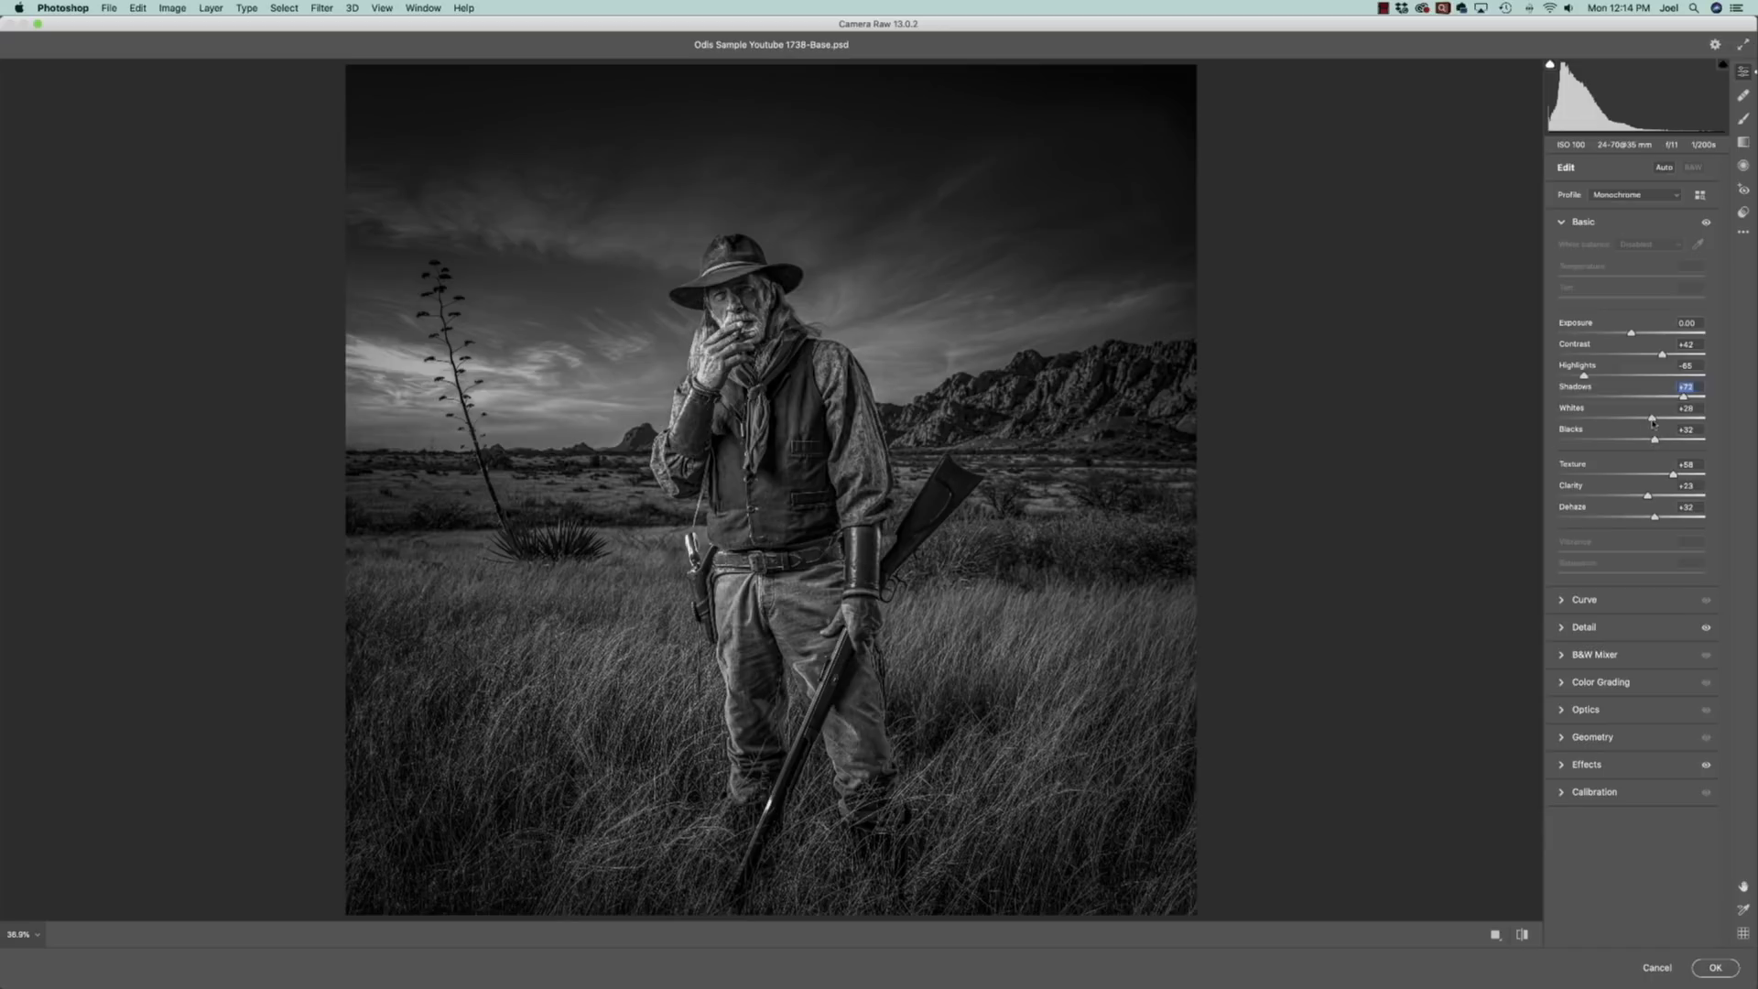
drag(1653, 418, 1655, 420)
drag(1655, 440, 1683, 475)
drag(1684, 400, 1700, 395)
click(1714, 968)
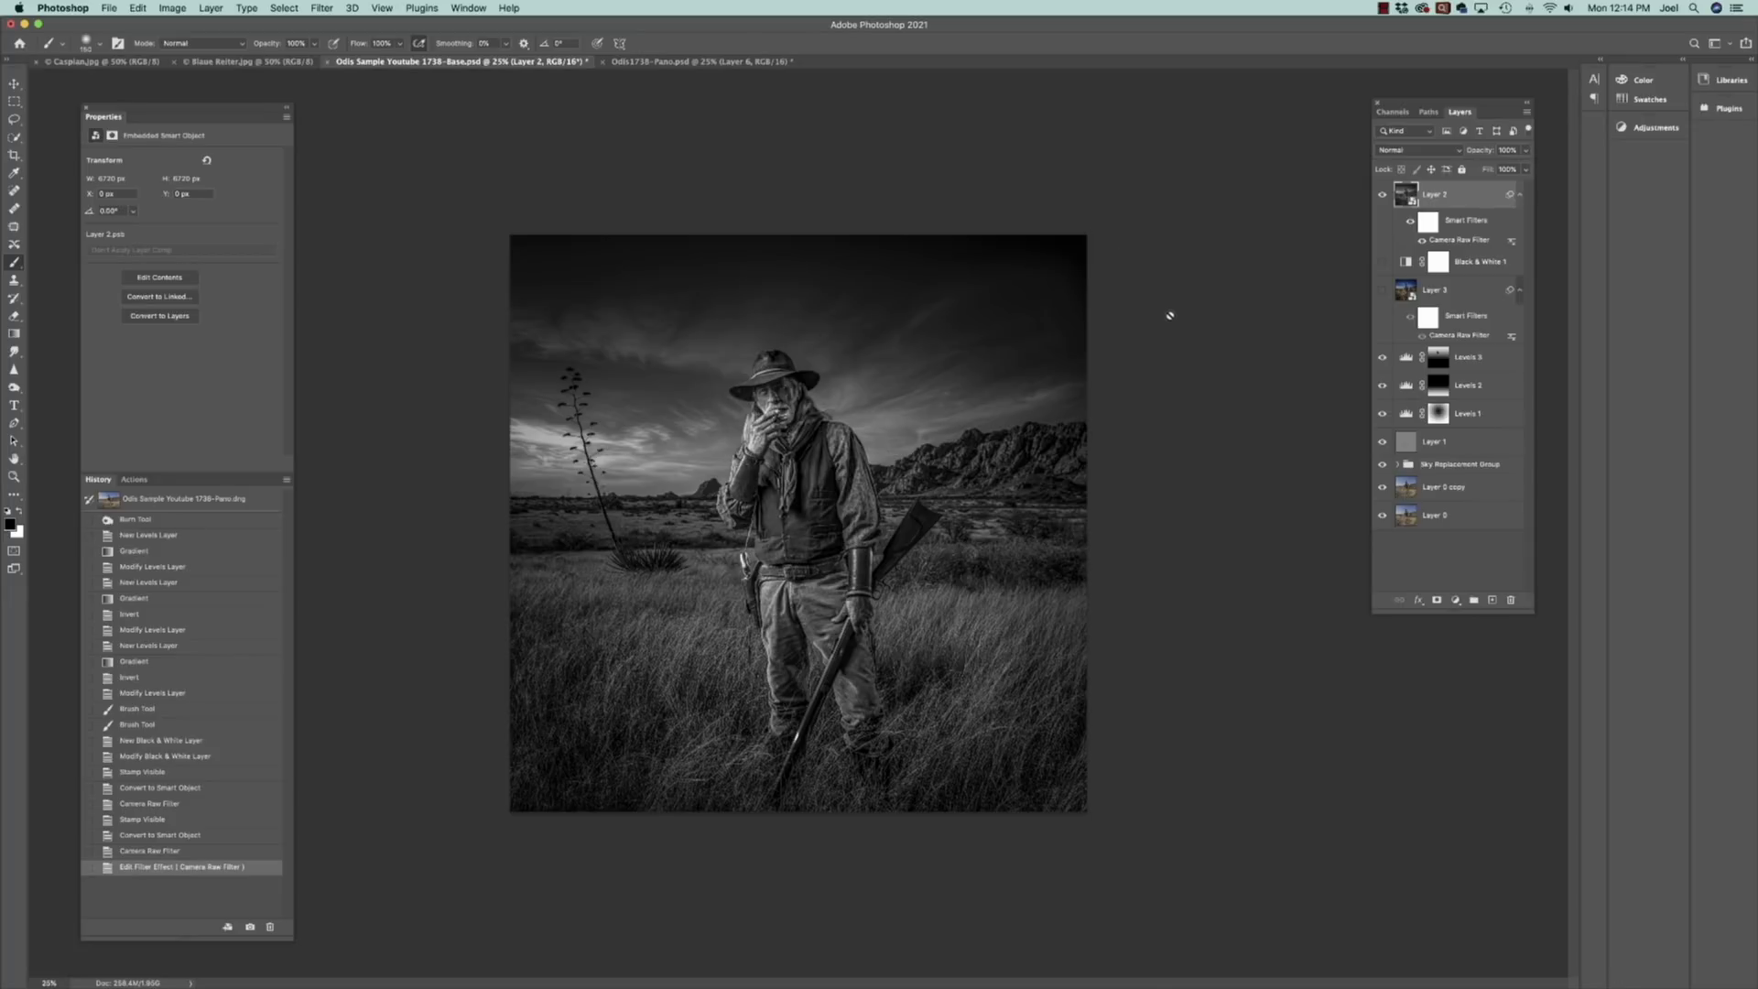
Examine the black-and-white portrait full screen on black at small and large magnifications, and return to the standard screen mode
key(f)
key(f)
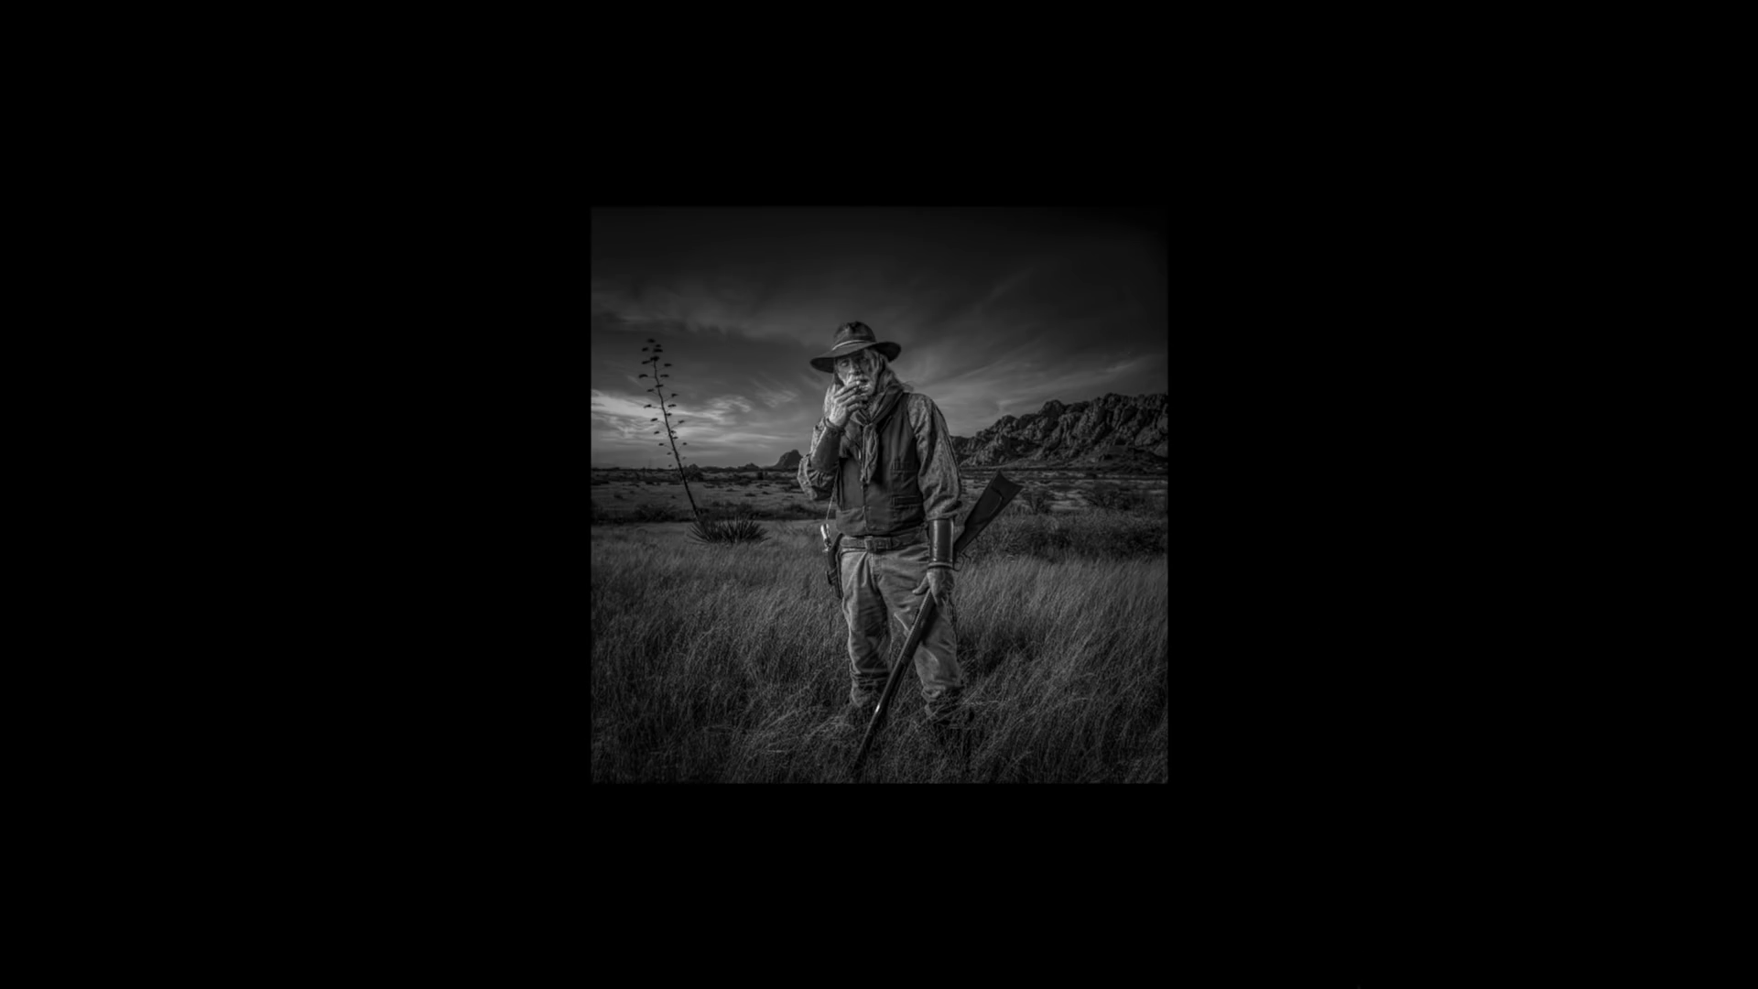
key(ctrl+minus)
key(ctrl+minus)
key(ctrl+minus)
key(ctrl+minus)
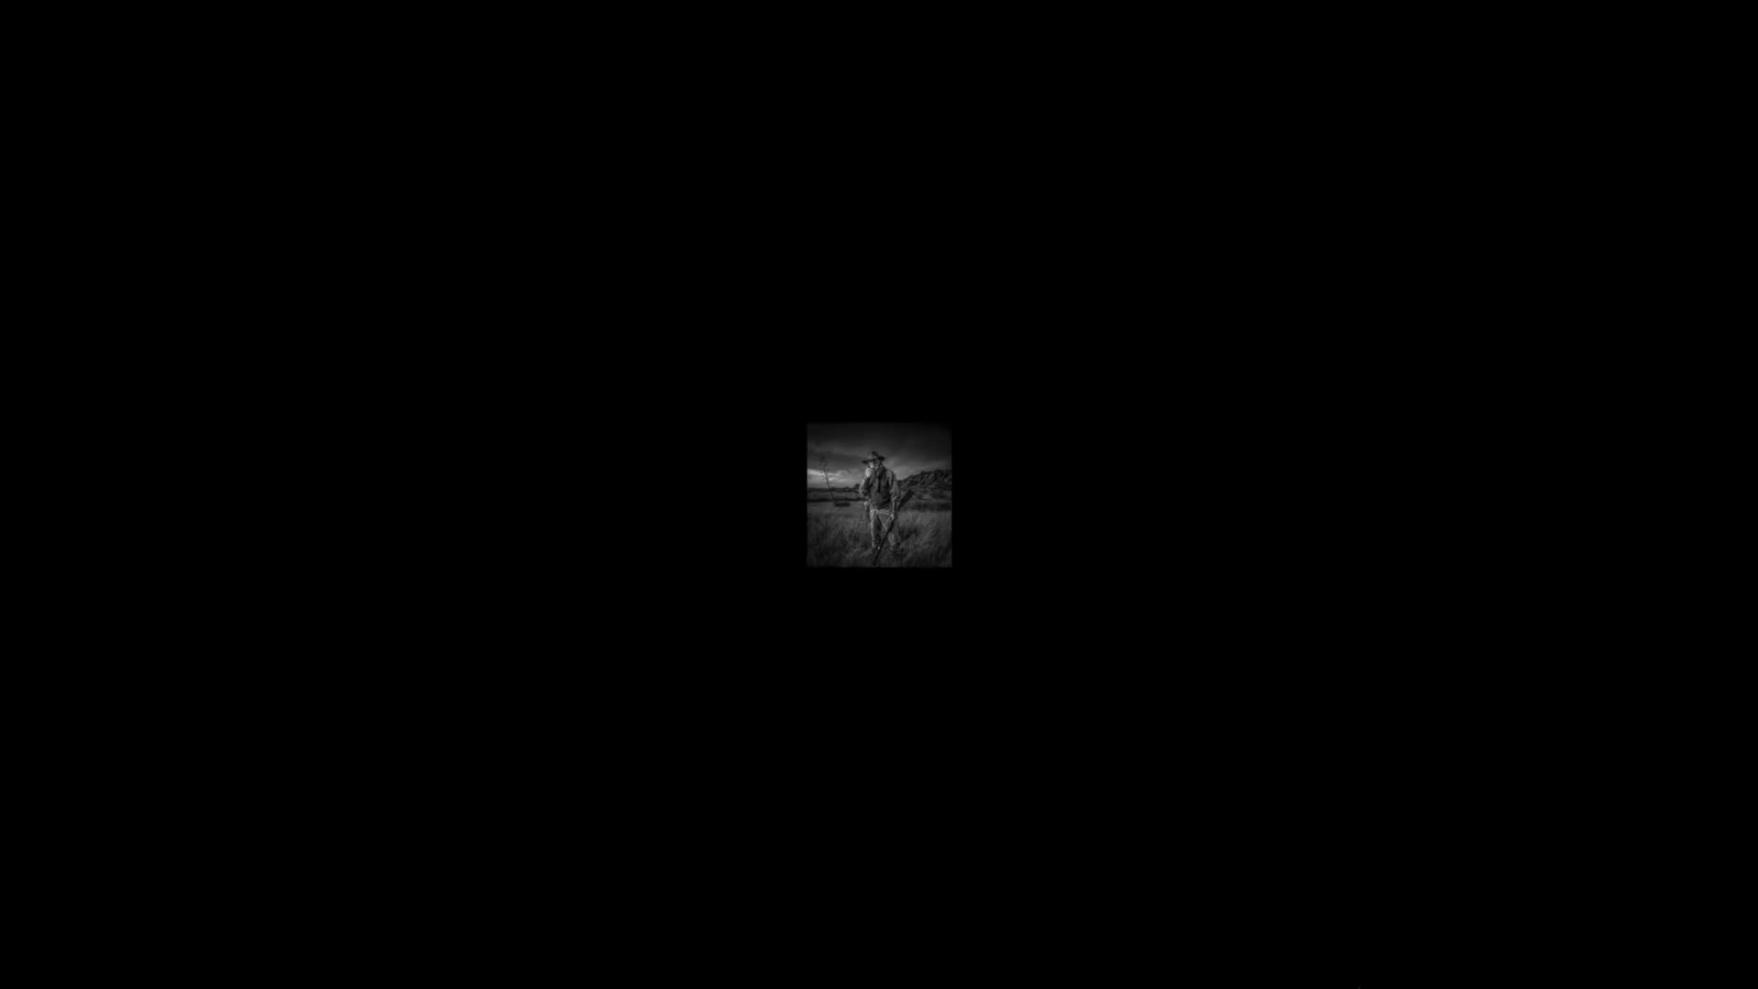
key(ctrl+plus)
key(ctrl+plus)
key(ctrl+plus)
key(ctrl+plus)
key(ctrl+plus)
key(ctrl+plus)
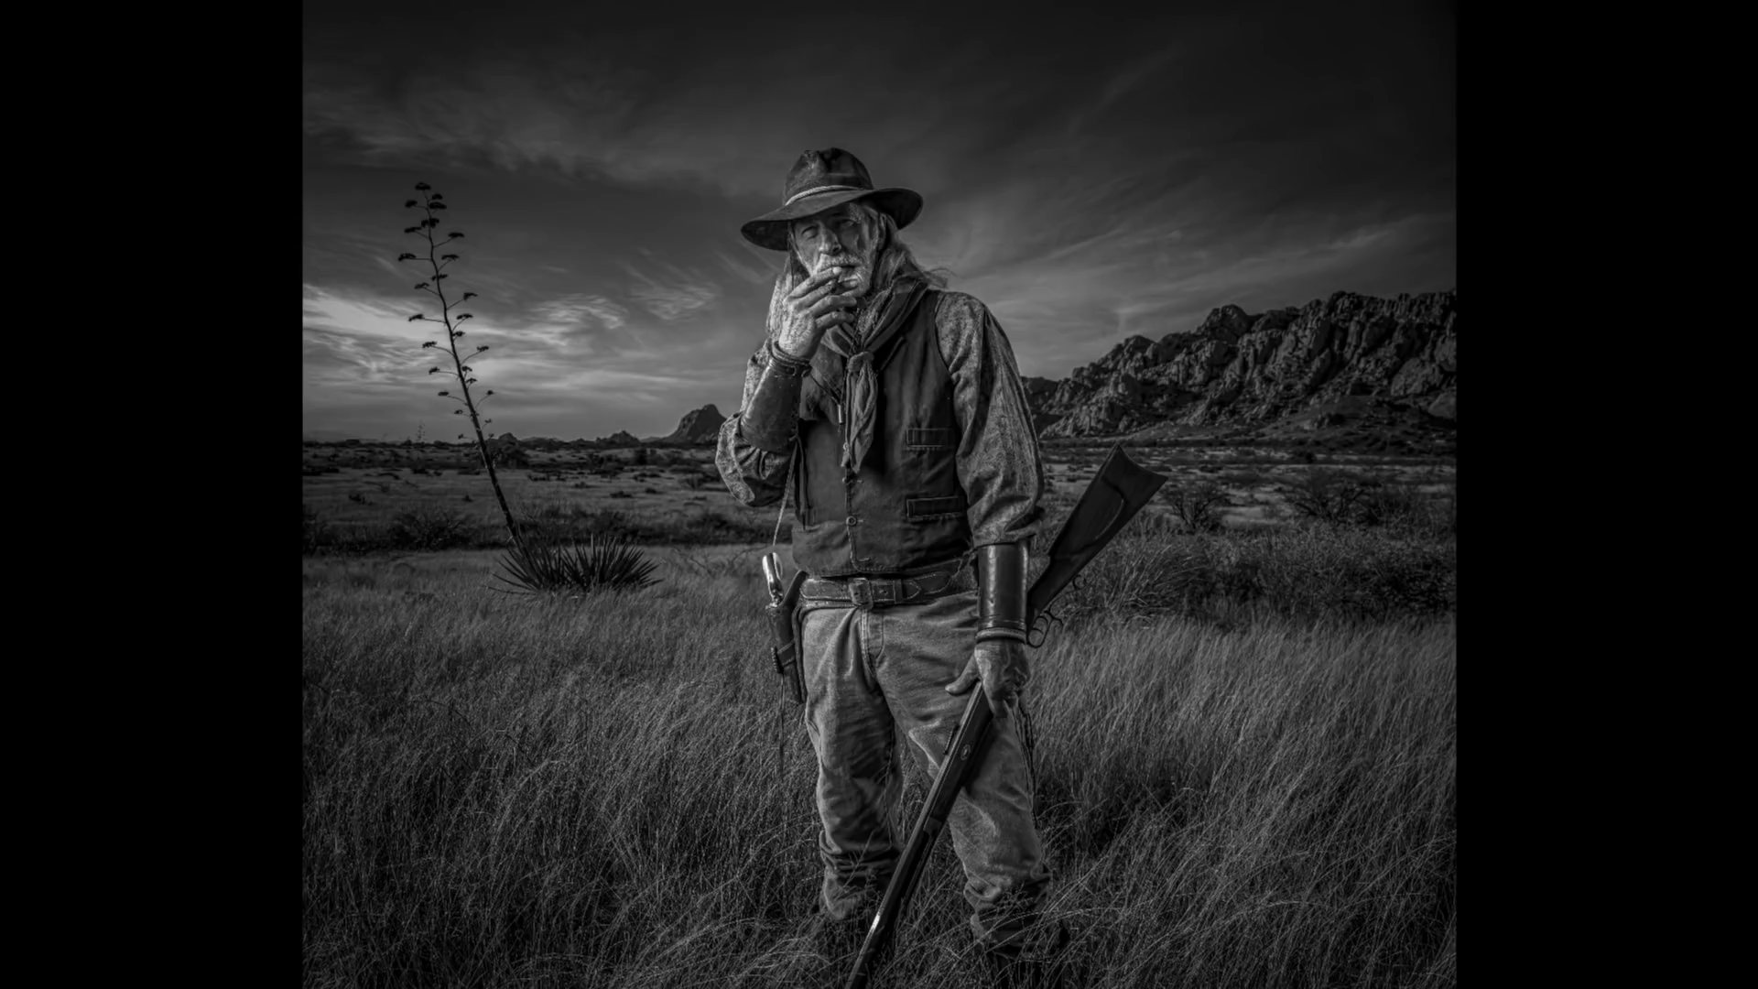
key(ctrl+minus)
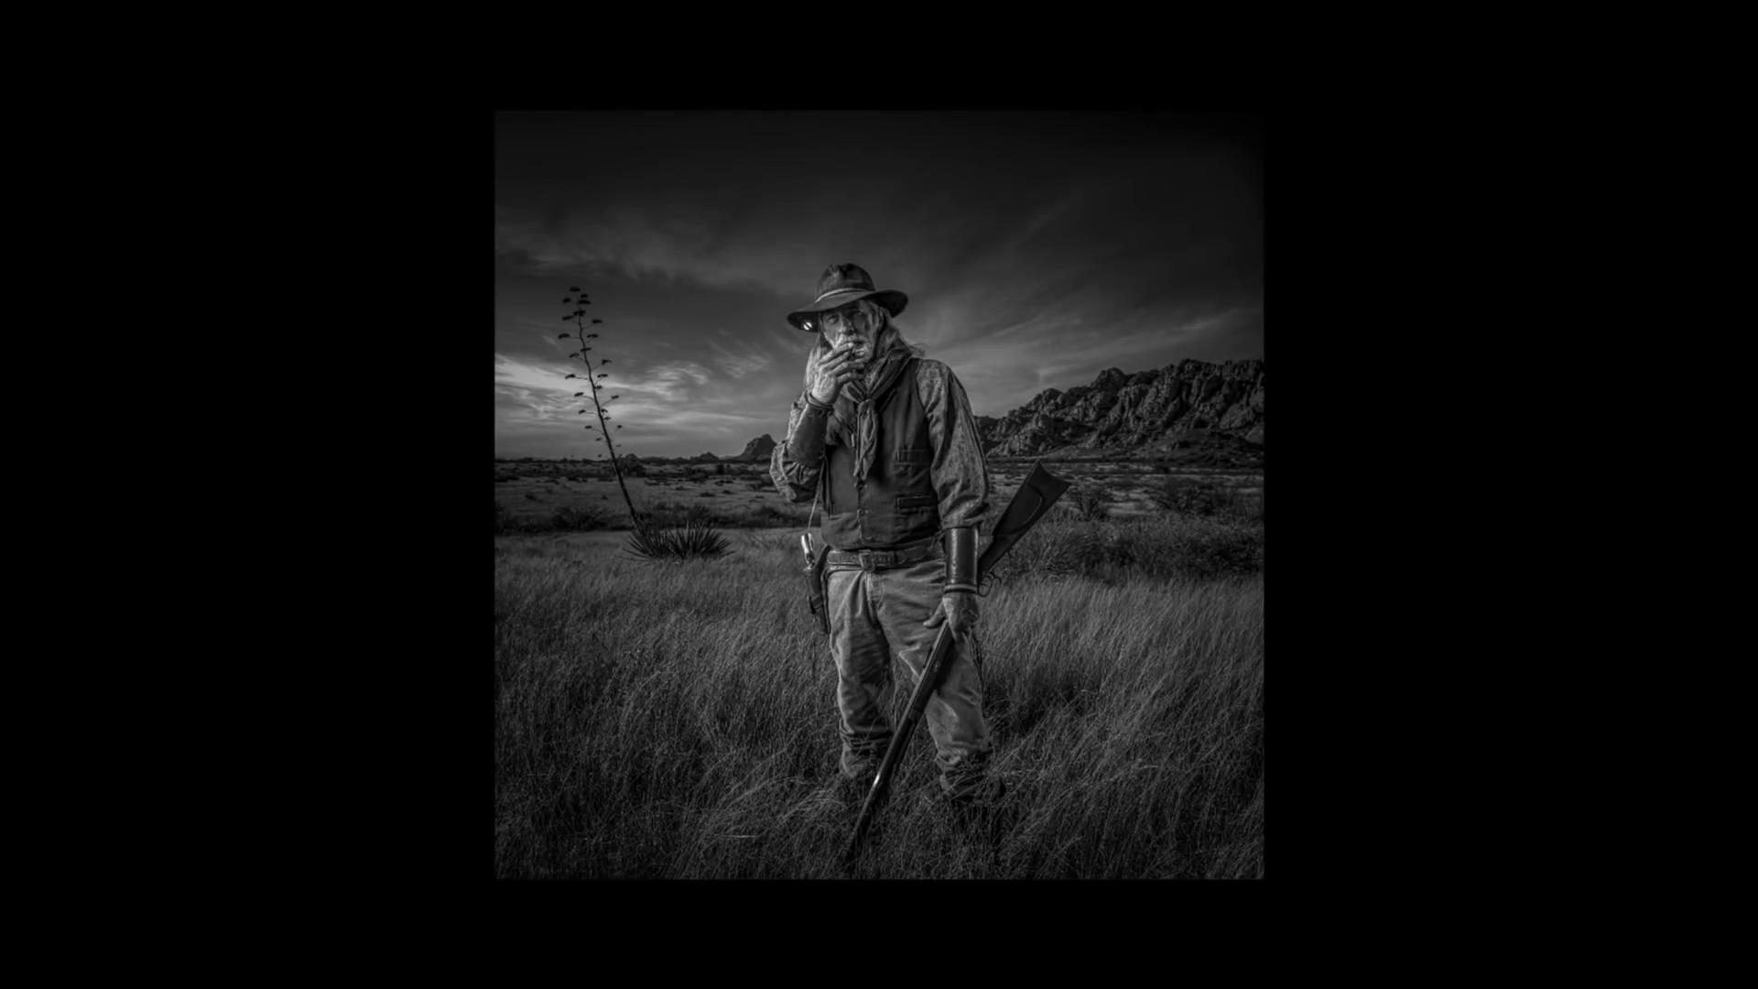
key(ctrl+plus)
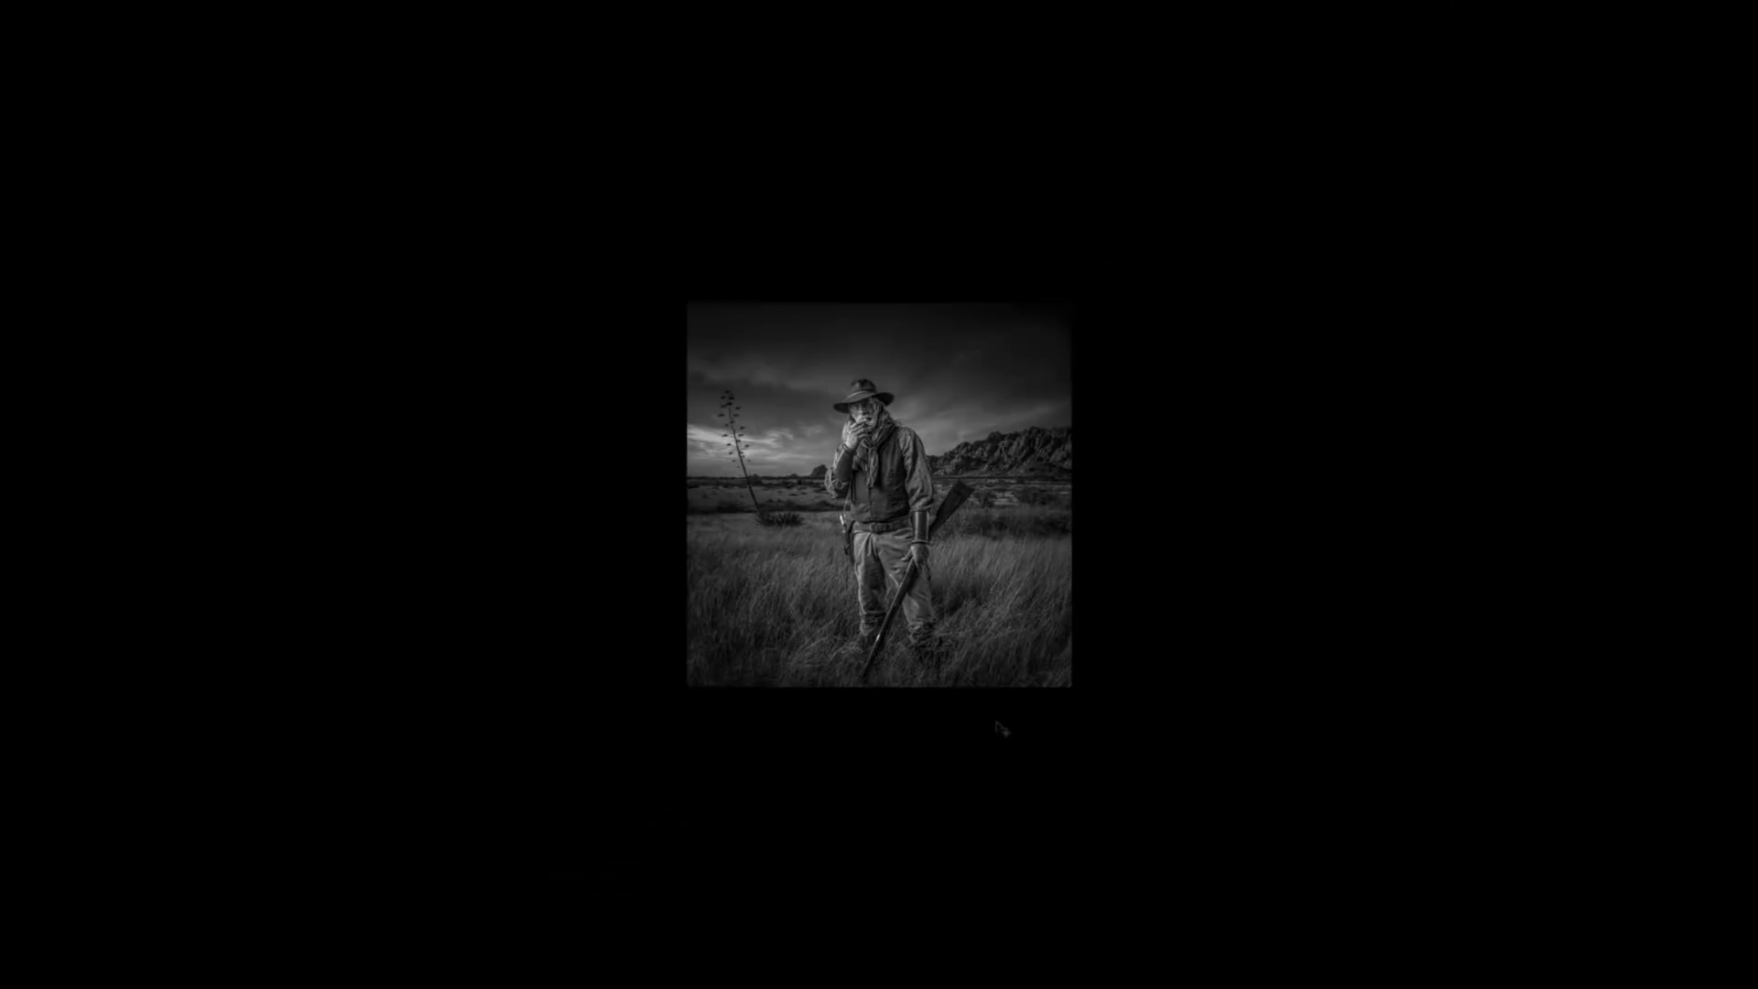
key(f)
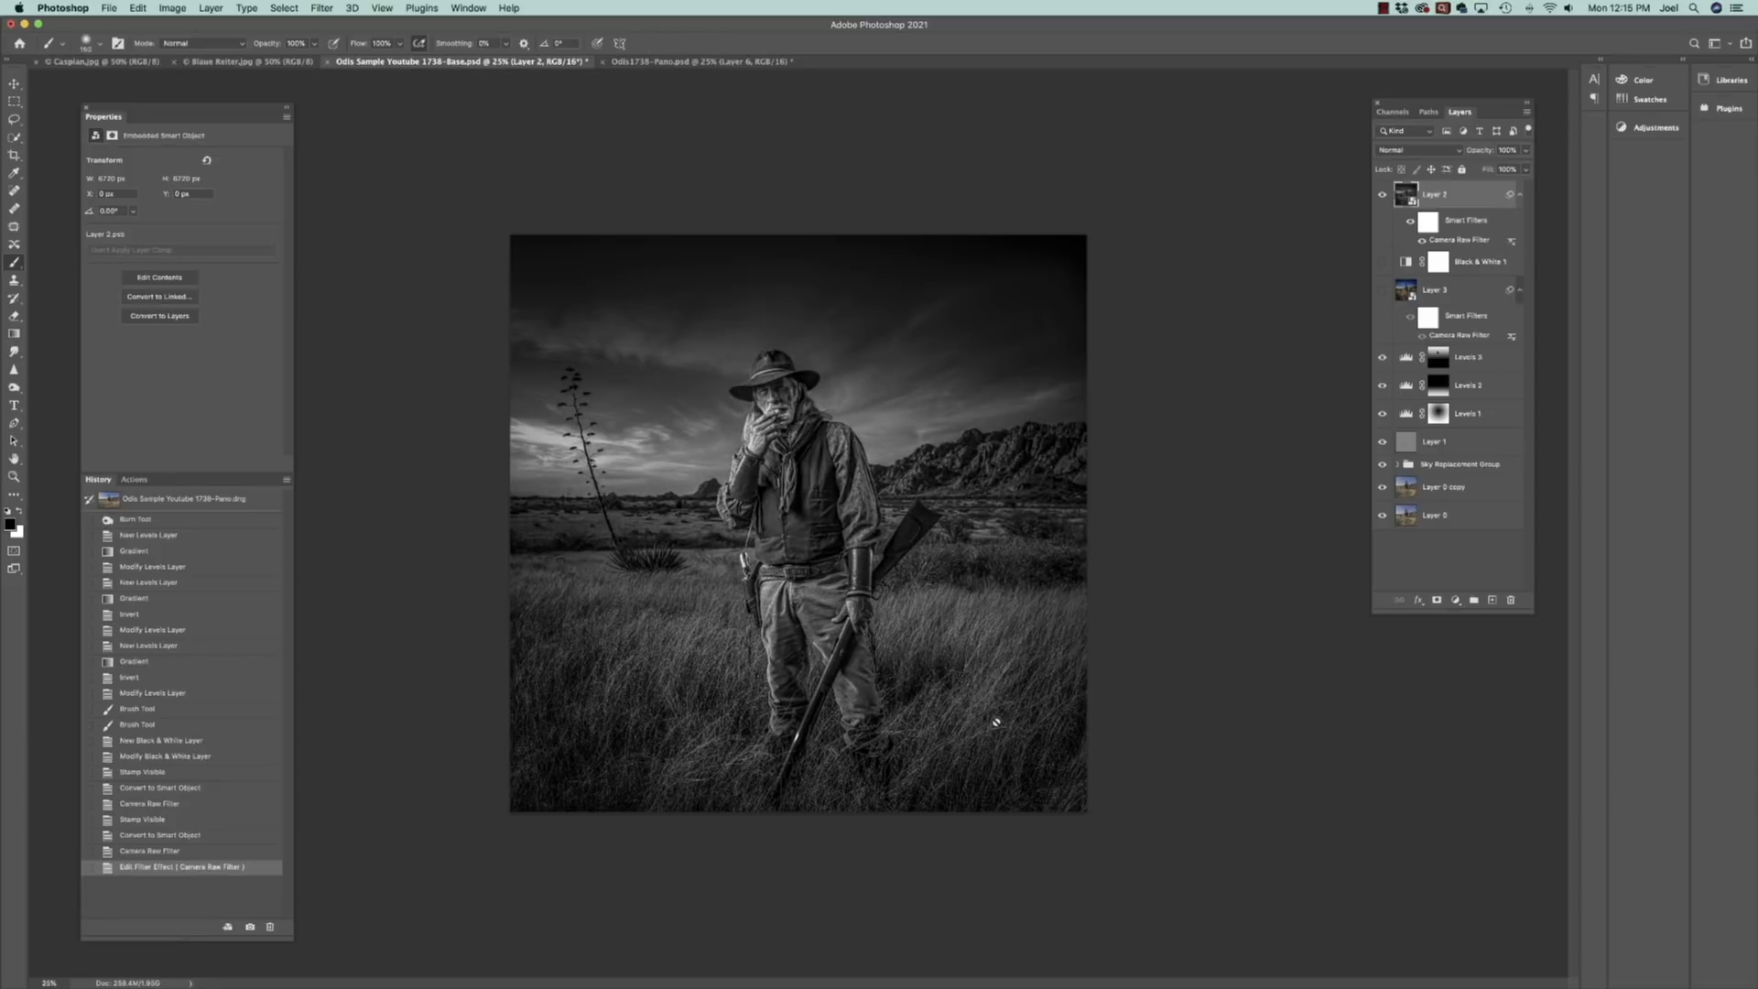